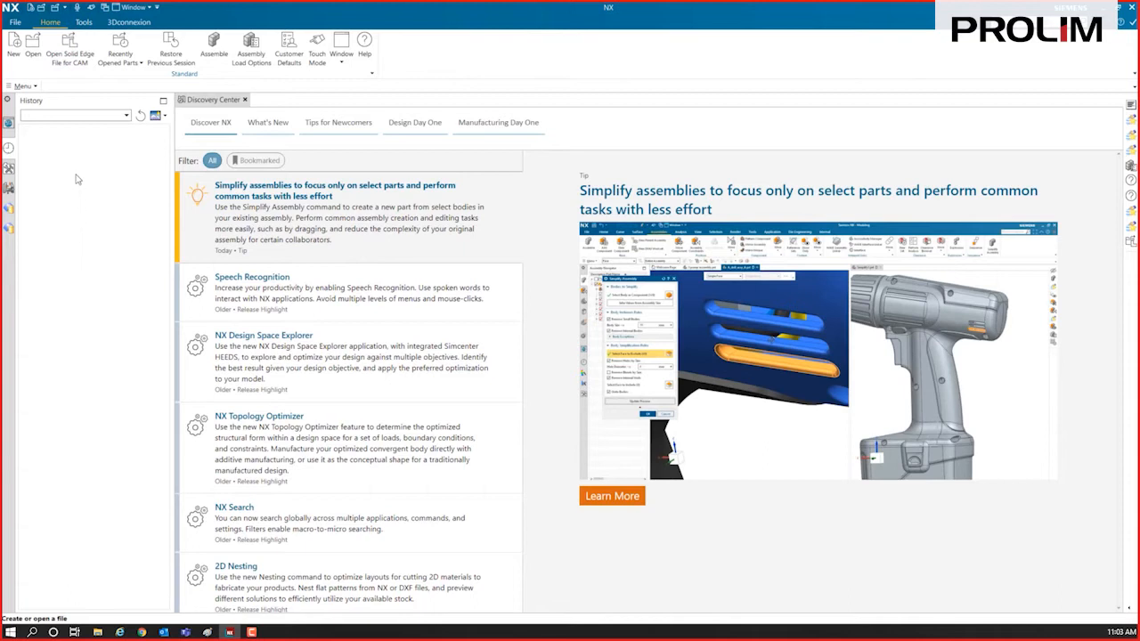
# Step: Open the part file NX_Demo_MillTurn from the DEMO folder
pyautogui.click(33, 45)
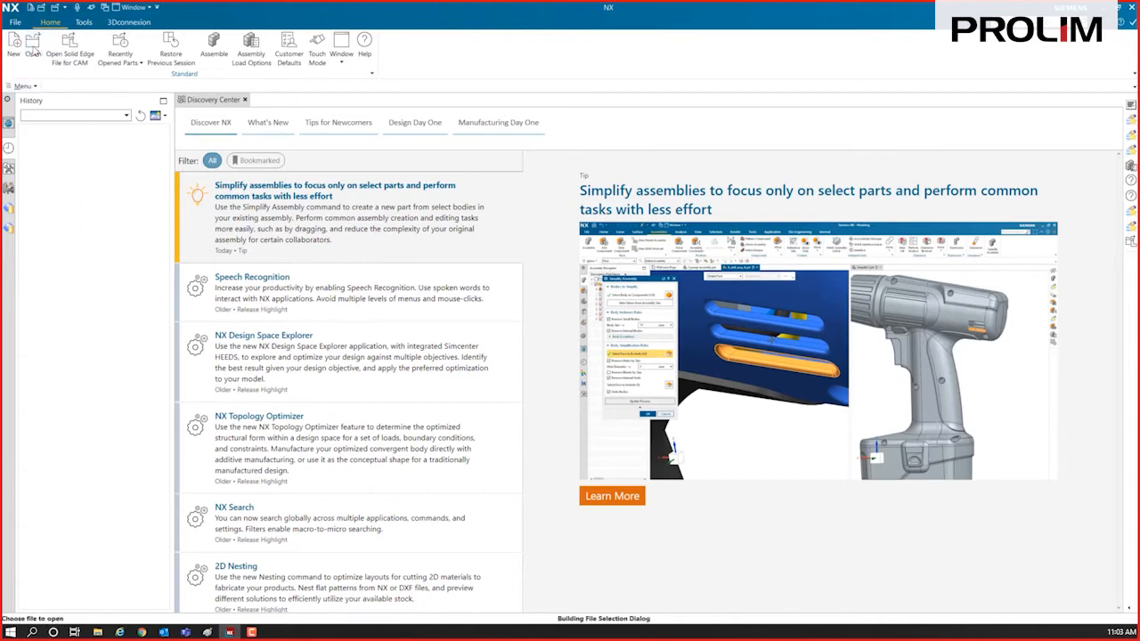
pyautogui.click(187, 88)
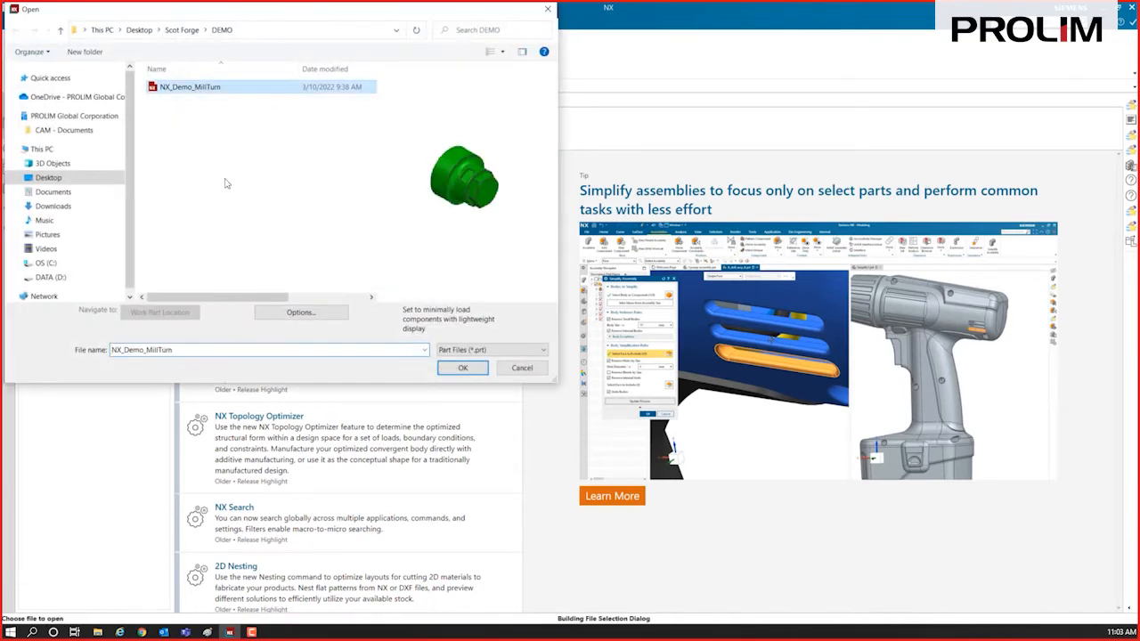
pyautogui.click(473, 372)
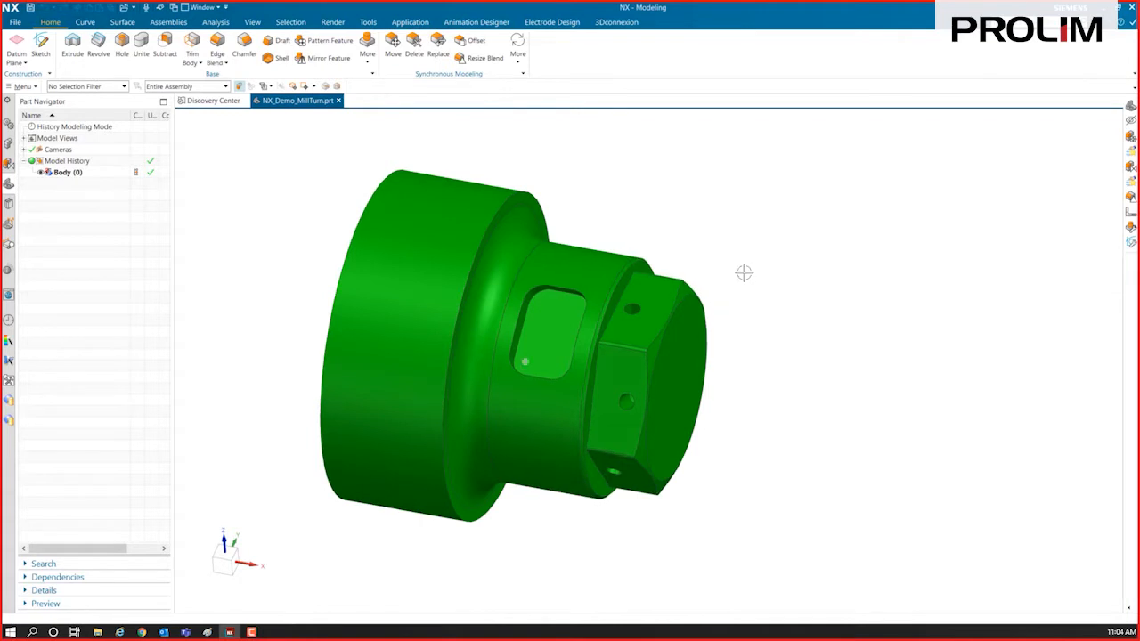
# Step: Create a manufacturing setup in millimeters from the Sim15 Mill-Turn Sync Sinumerik template, referencing NX_Demo_MillTurn
pyautogui.click(15, 22)
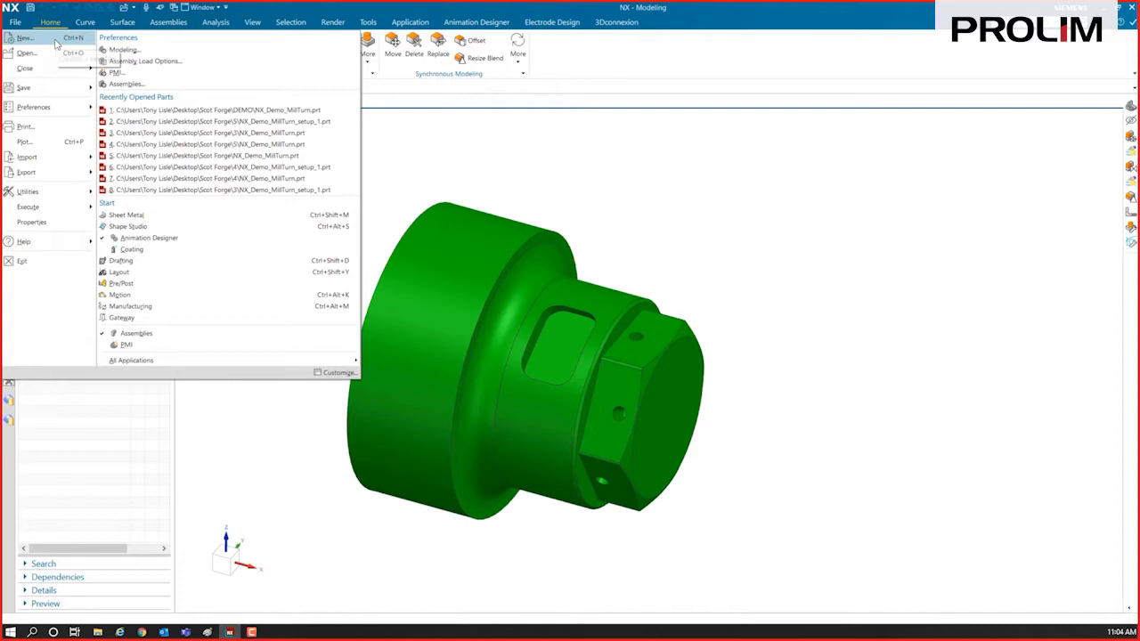
pyautogui.press('Escape')
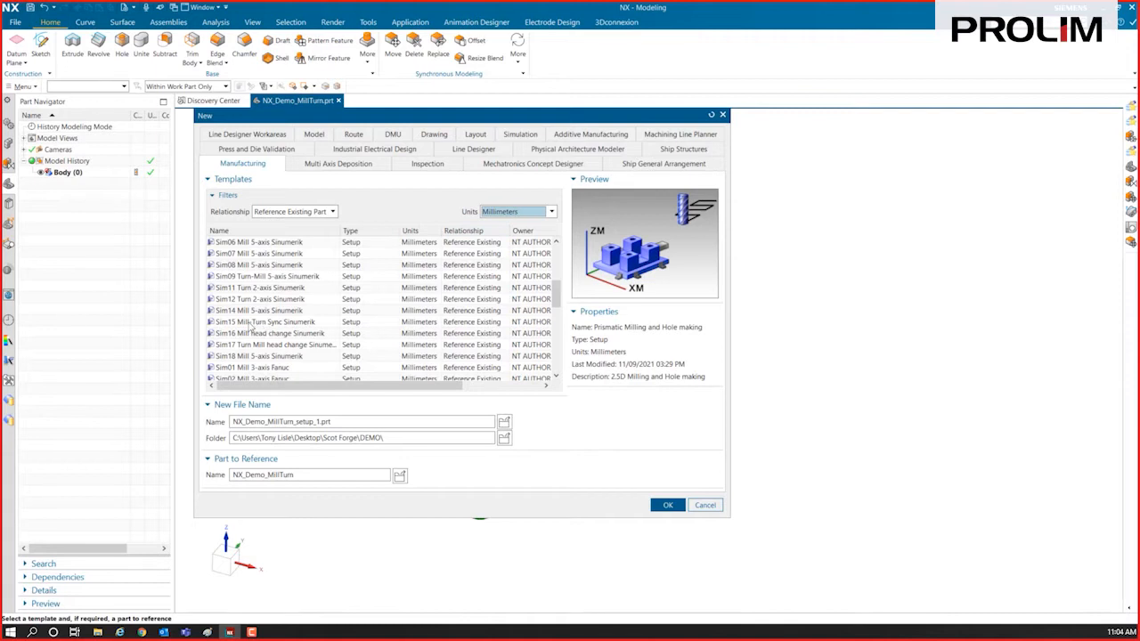
pyautogui.click(252, 323)
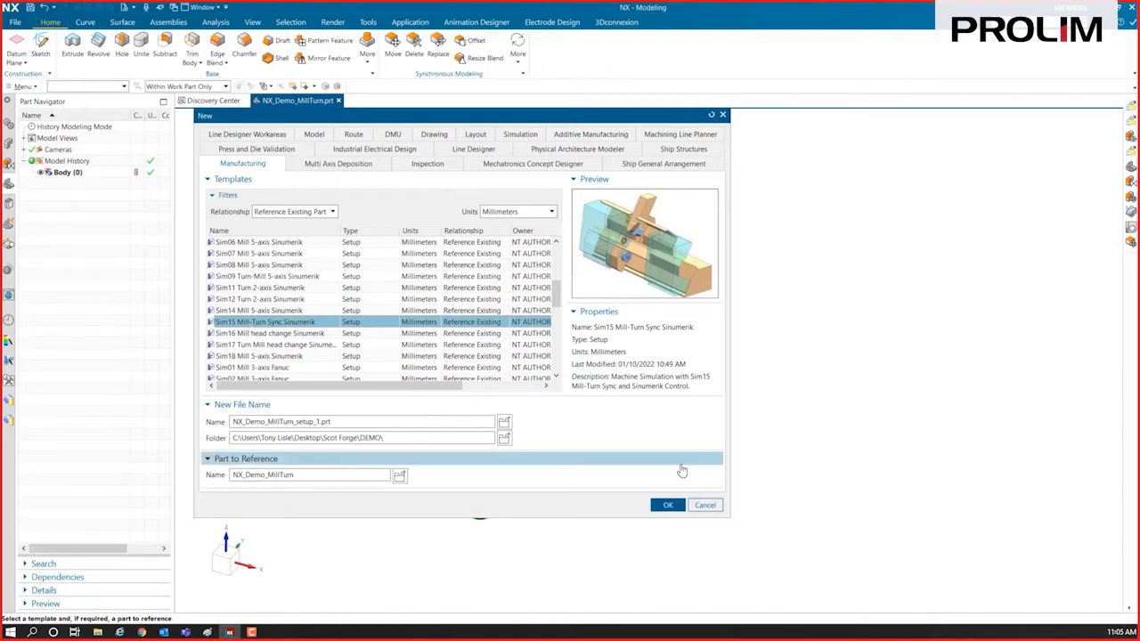
pyautogui.click(663, 509)
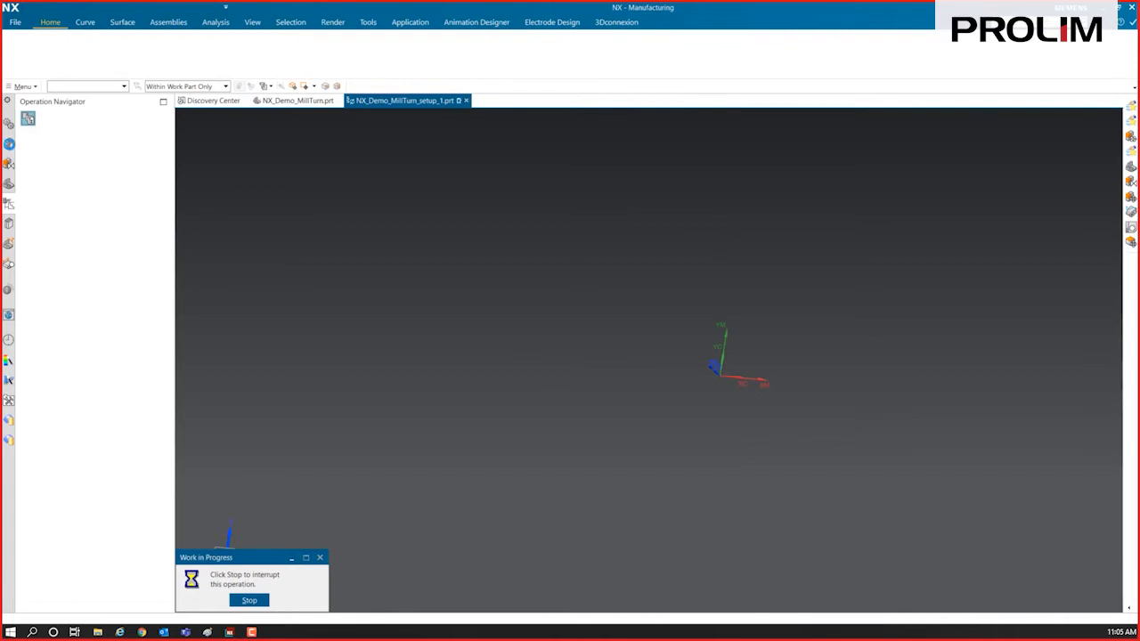
# Step: Show all hidden components of the setup assembly, including the mill-turn machine, chucks, tool holders, tailstocks and the NX_Demo_MillTurn parts
pyautogui.click(9, 146)
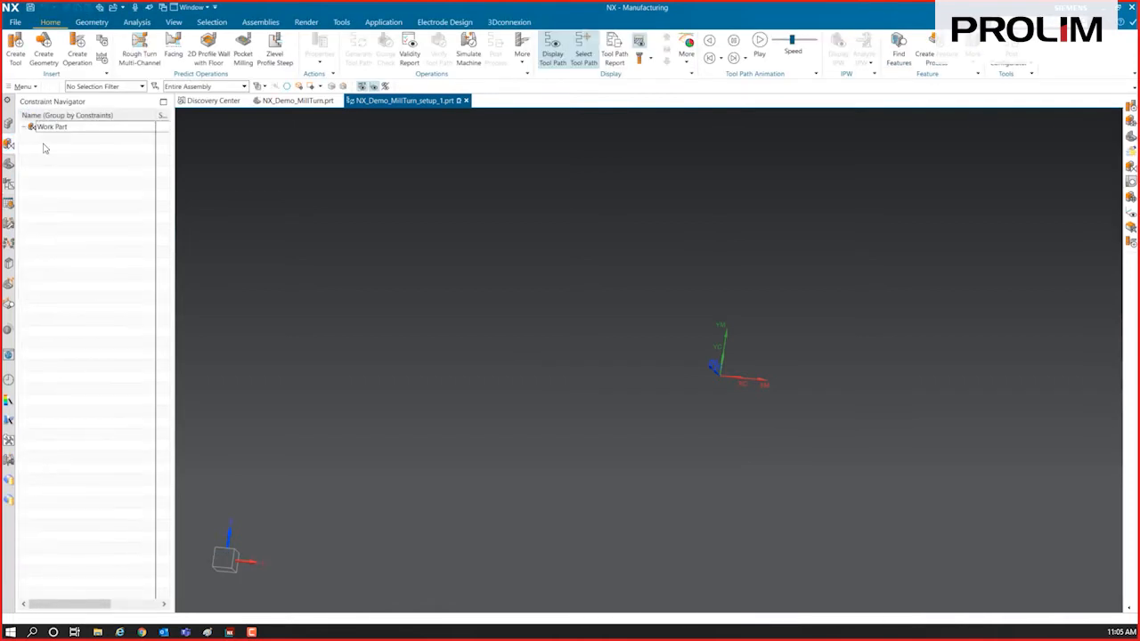
pyautogui.click(8, 124)
pyautogui.click(46, 150)
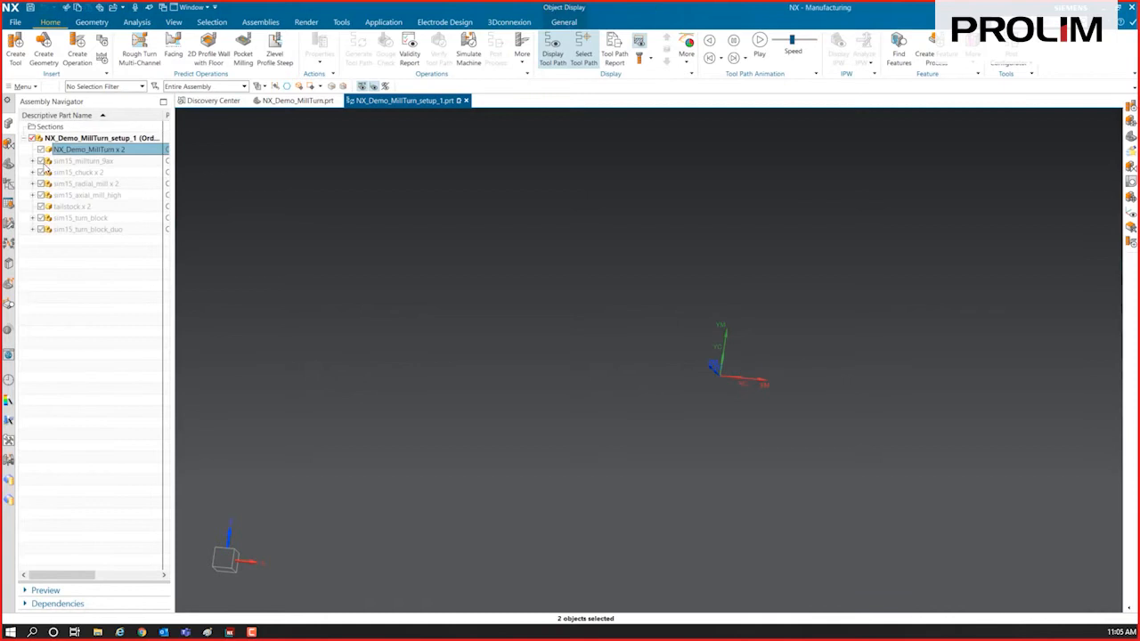
pyautogui.click(40, 172)
pyautogui.click(40, 184)
pyautogui.click(40, 195)
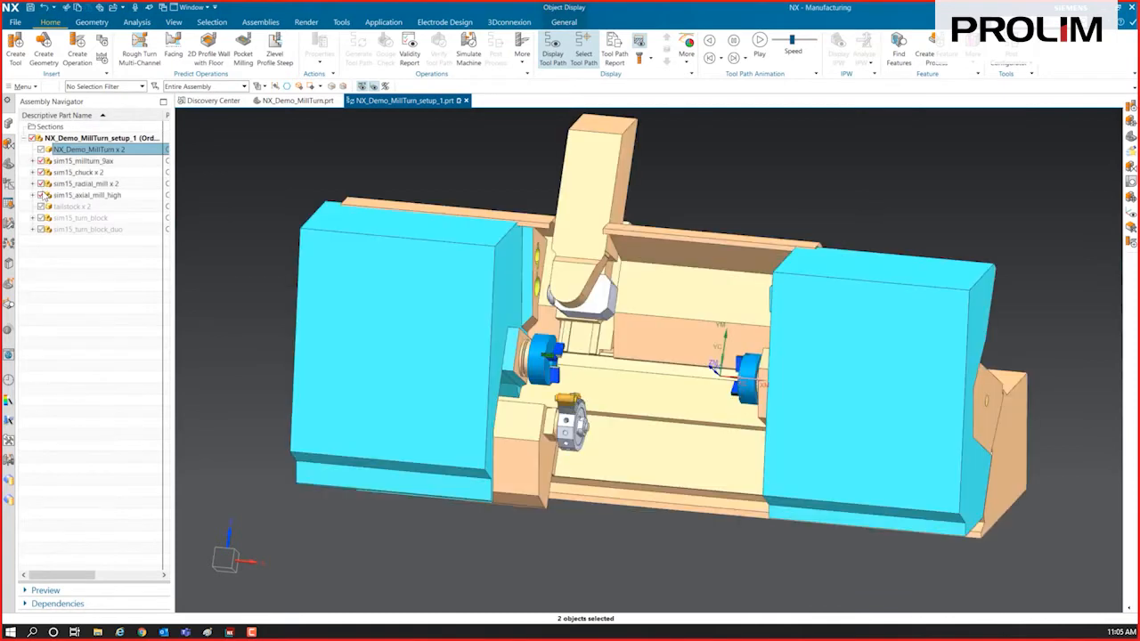
pyautogui.click(40, 207)
pyautogui.click(40, 219)
pyautogui.click(40, 230)
pyautogui.click(41, 151)
pyautogui.scroll(5, 269, 394)
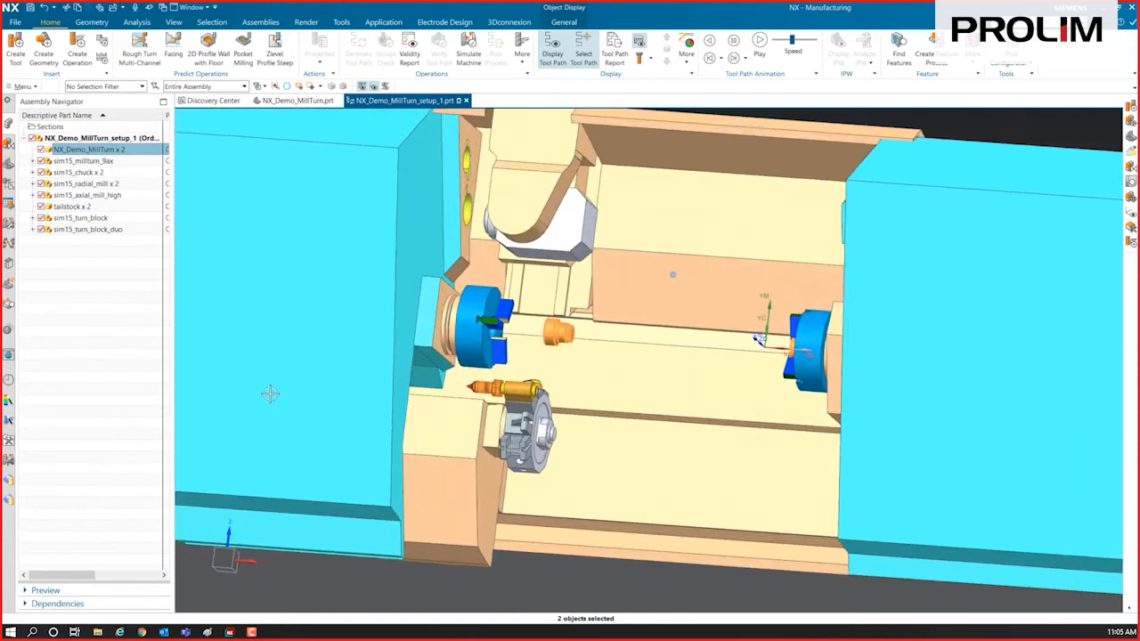
pyautogui.click(98, 344)
# Step: Move the green workpiece component beside the main spindle chuck along X until it sits close to the chuck jaws
pyautogui.scroll(5, 557, 356)
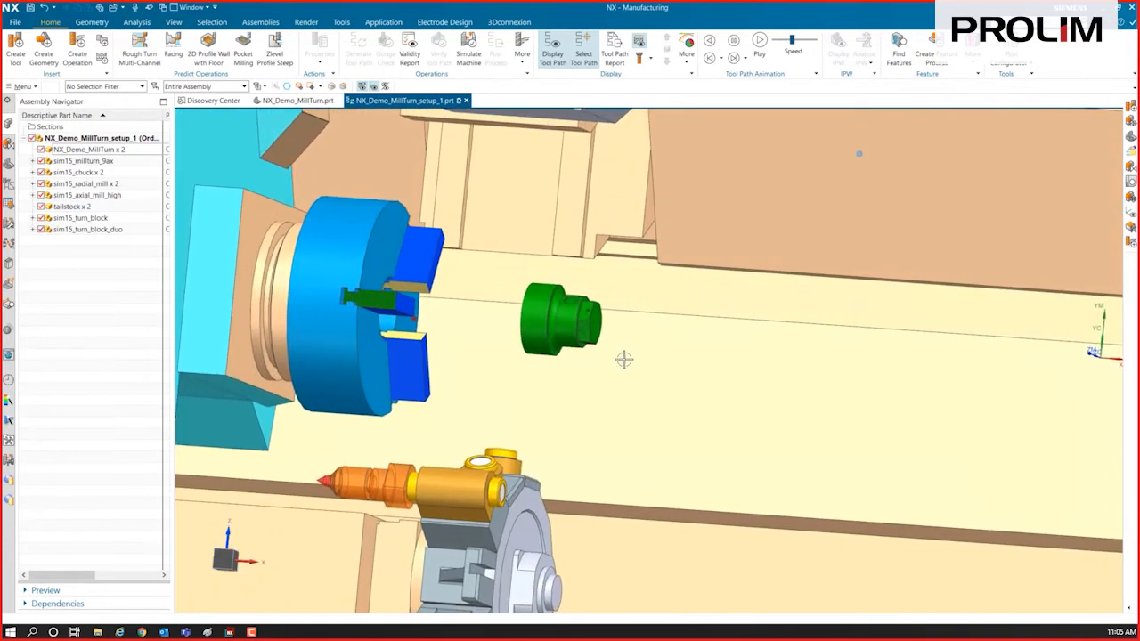
pyautogui.scroll(-3, 570, 449)
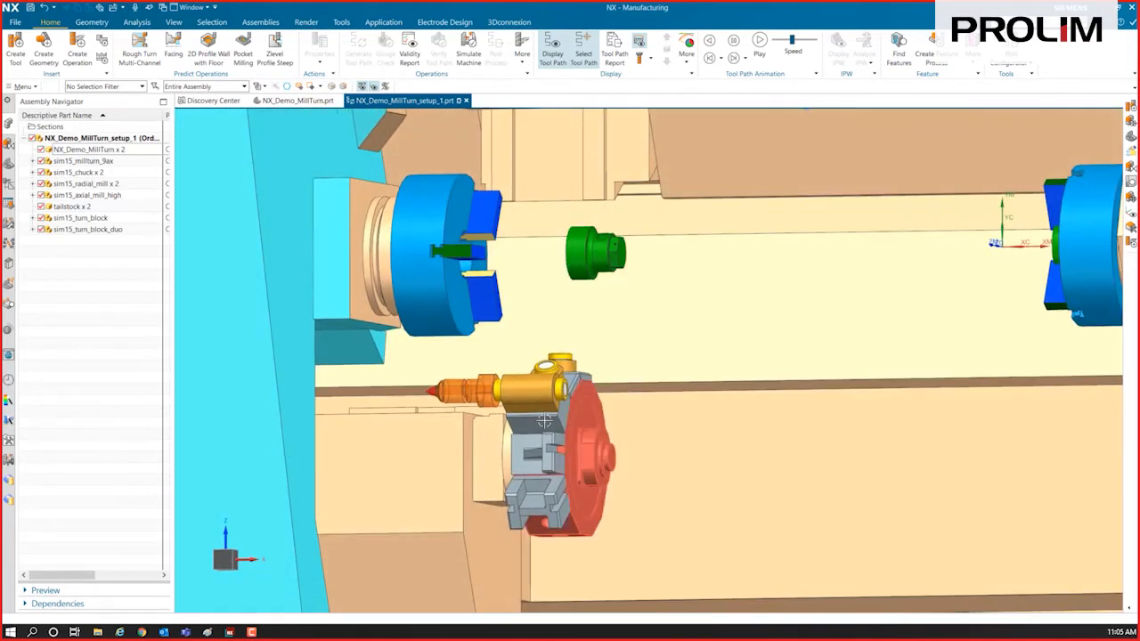
pyautogui.moveTo(545, 381); pyautogui.dragTo(502, 266, button='middle')
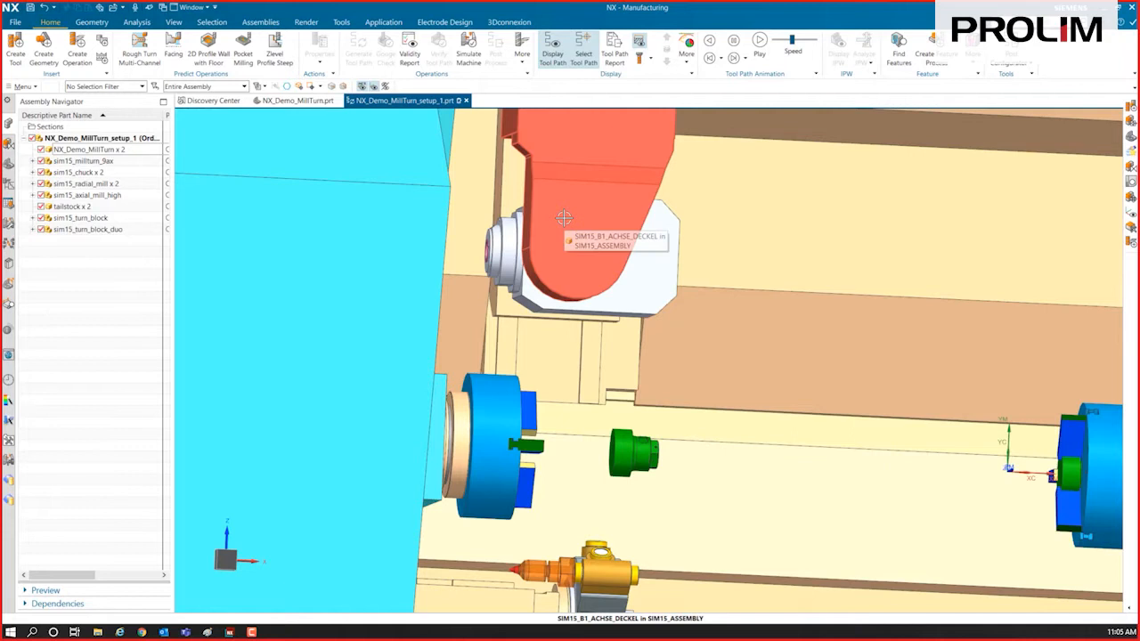
pyautogui.moveTo(563, 218); pyautogui.dragTo(691, 383, button='middle')
pyautogui.moveTo(427, 336); pyautogui.dragTo(659, 312, button='middle')
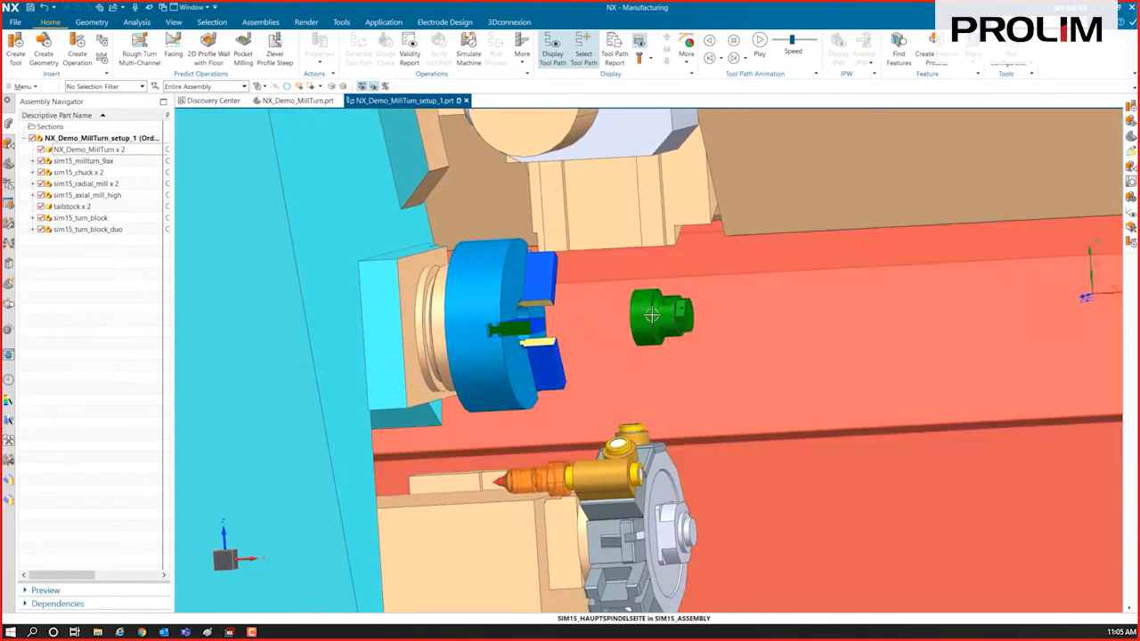
pyautogui.moveTo(654, 221); pyautogui.dragTo(549, 224, button='right')
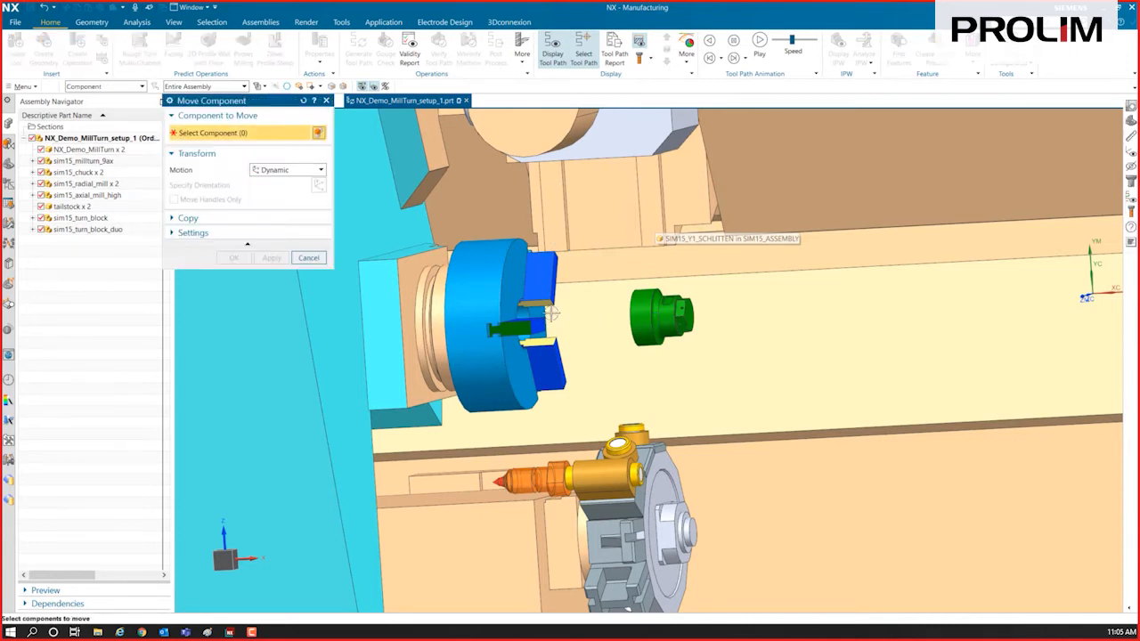
pyautogui.click(657, 323)
pyautogui.click(208, 184)
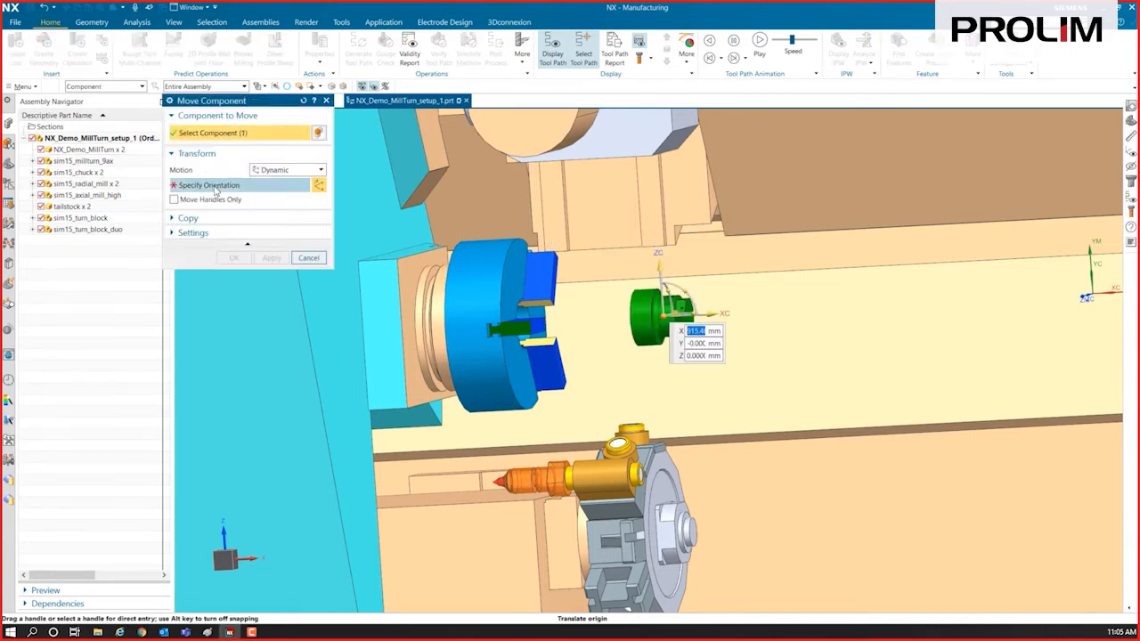
pyautogui.scroll(3, 438, 272)
pyautogui.scroll(2, 437, 272)
pyautogui.moveTo(921, 346); pyautogui.dragTo(753, 363)
pyautogui.click(236, 259)
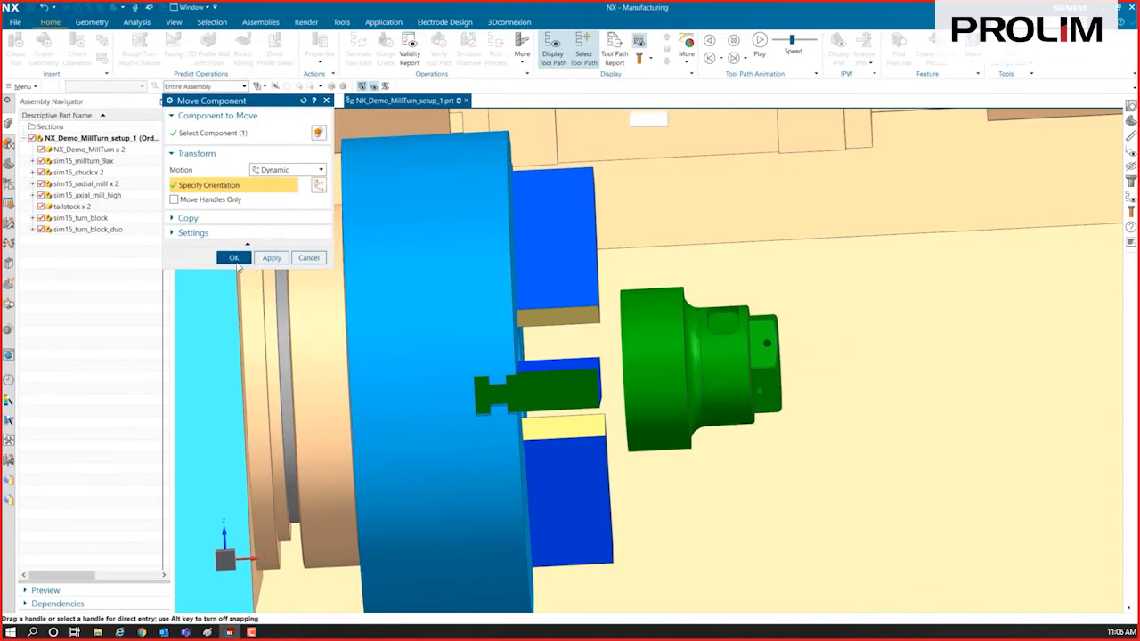
pyautogui.scroll(-1, 607, 371)
pyautogui.moveTo(623, 370); pyautogui.dragTo(541, 397, button='middle')
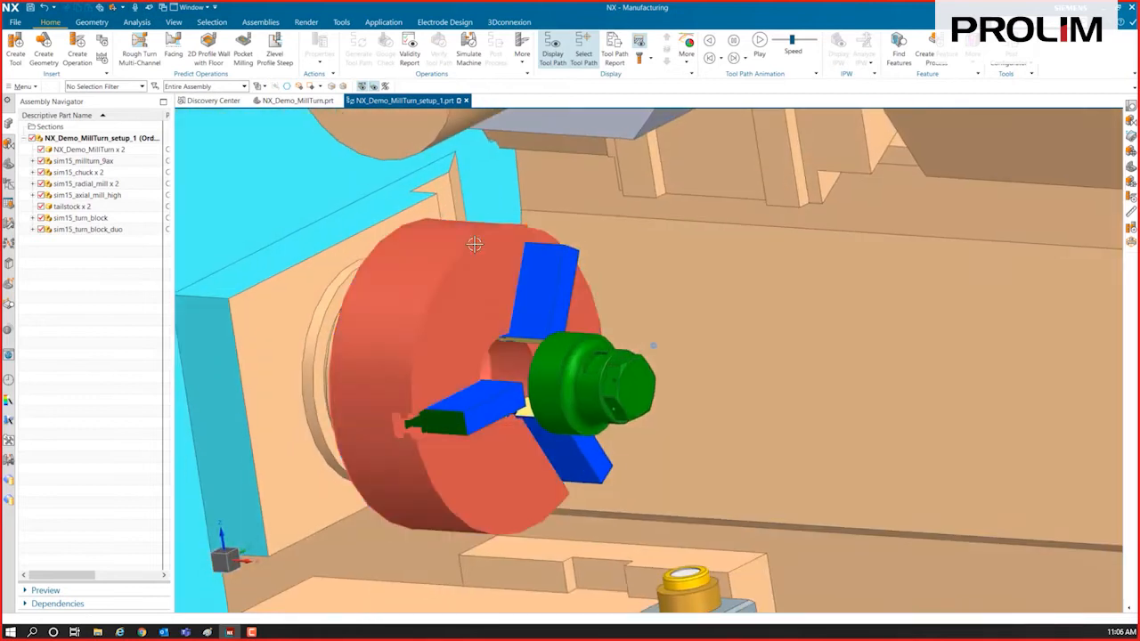
pyautogui.click(266, 22)
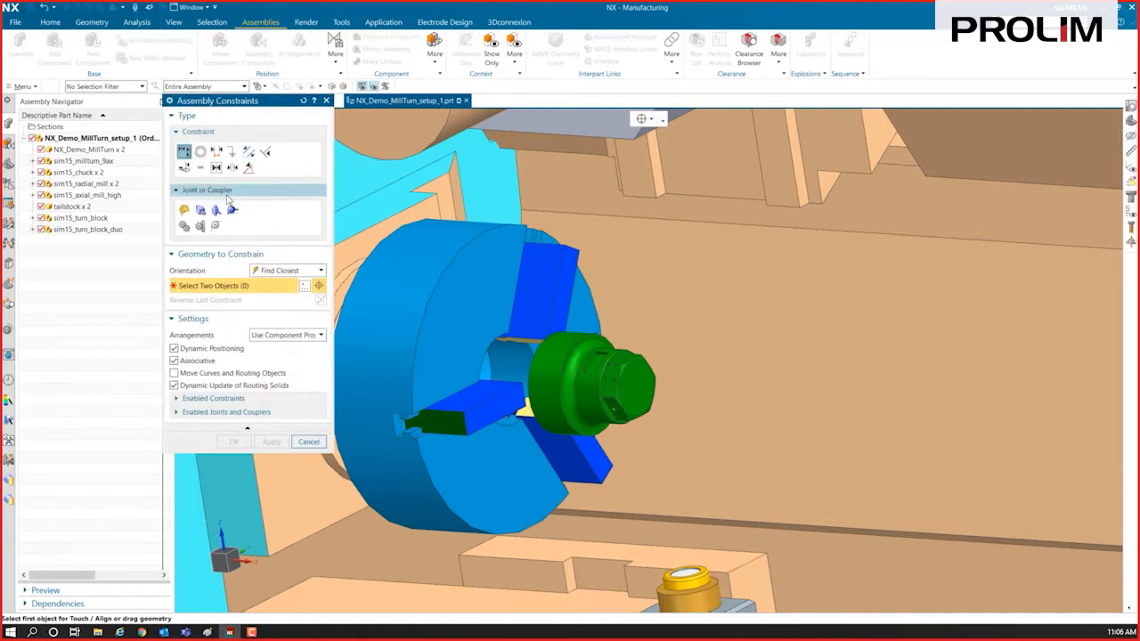
pyautogui.click(306, 441)
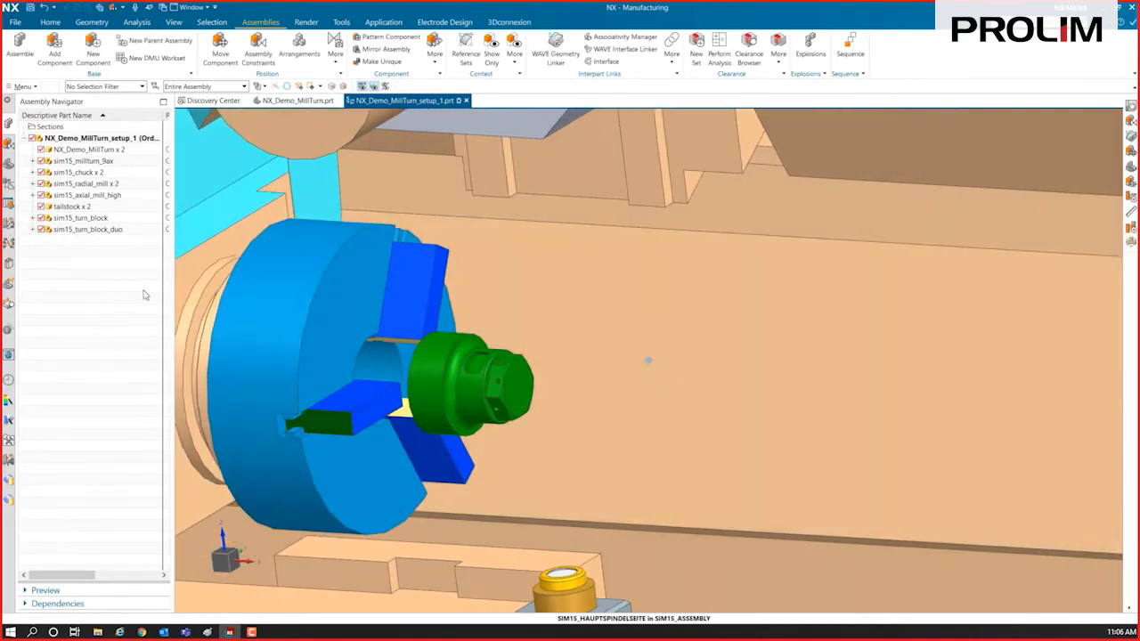
# Step: Create an associative WAVE-linked body of the workpiece in the main spindle and hide the original NX_Demo_MillTurn components
pyautogui.moveTo(685, 347); pyautogui.dragTo(673, 256, button='right')
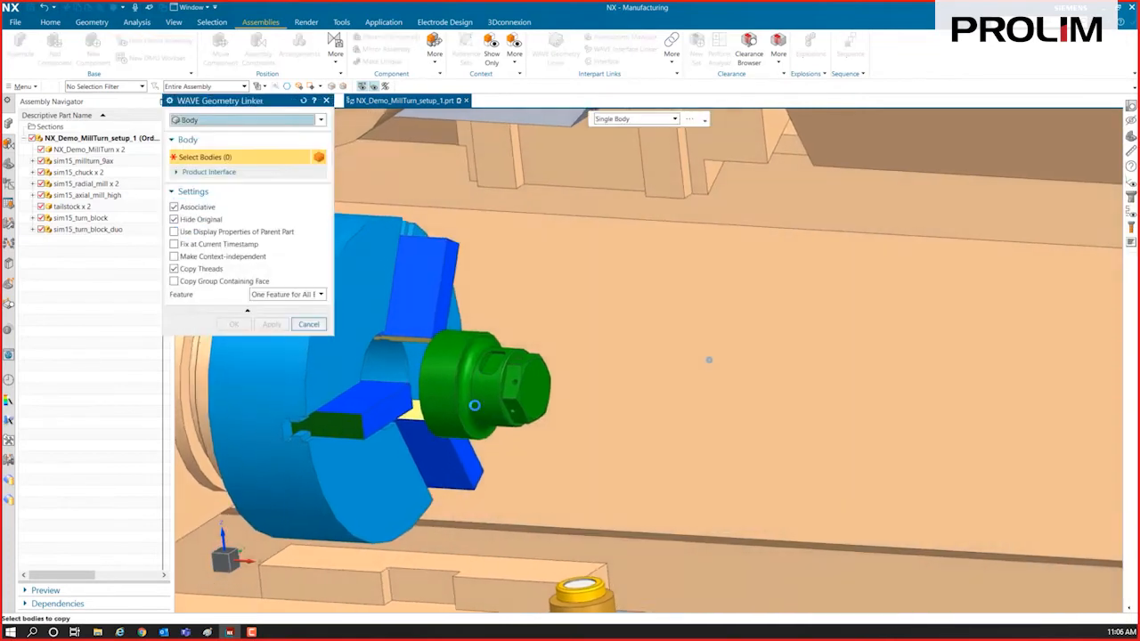
pyautogui.click(534, 403)
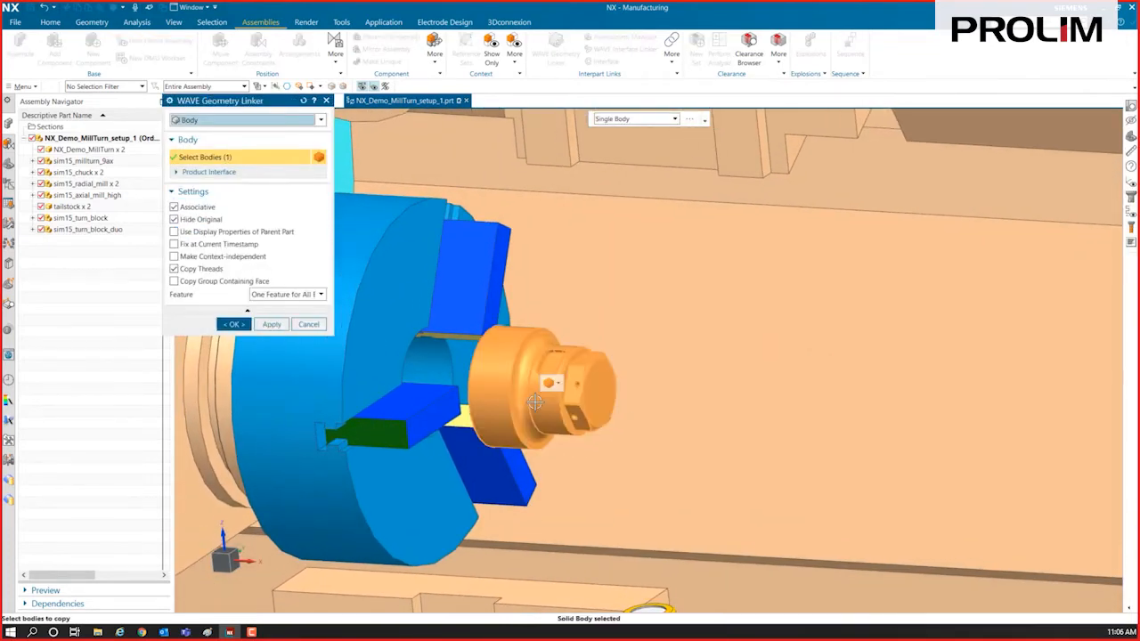
pyautogui.click(231, 323)
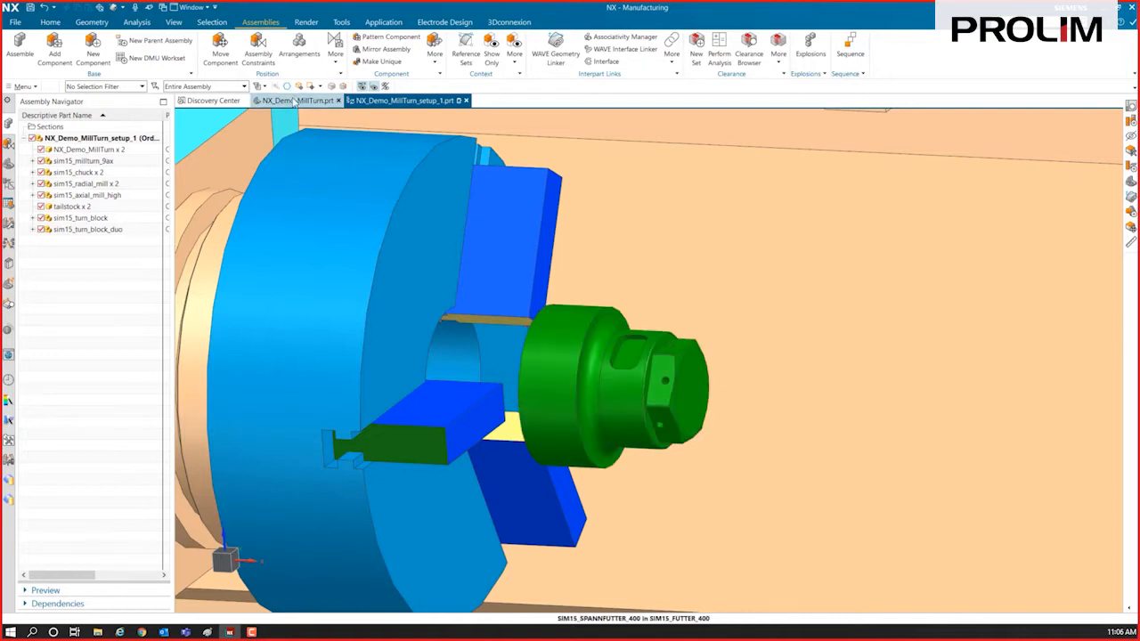
pyautogui.moveTo(281, 105)
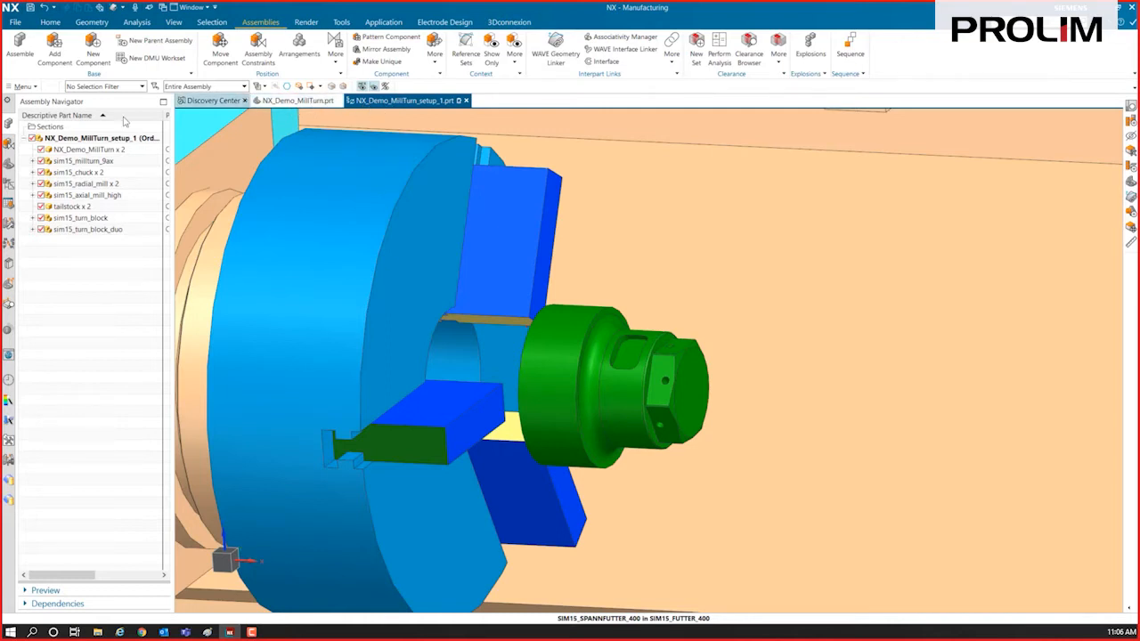
pyautogui.click(41, 150)
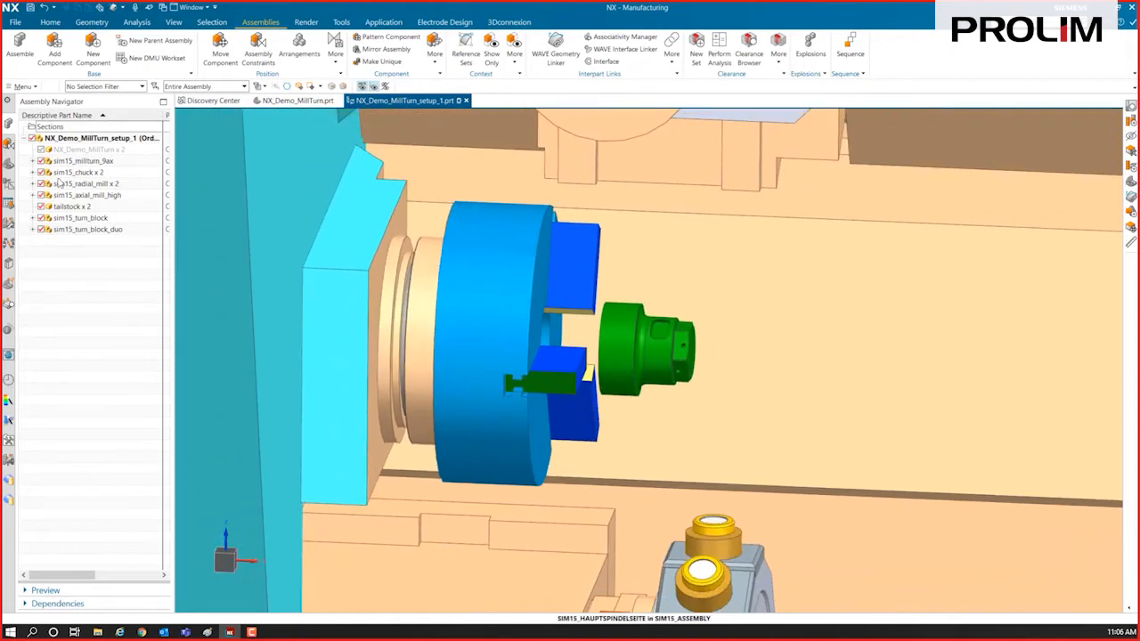
# Step: Delete the COUNTER_SPINDLE coordinate system under G53 in the operation geometry view
pyautogui.click(8, 183)
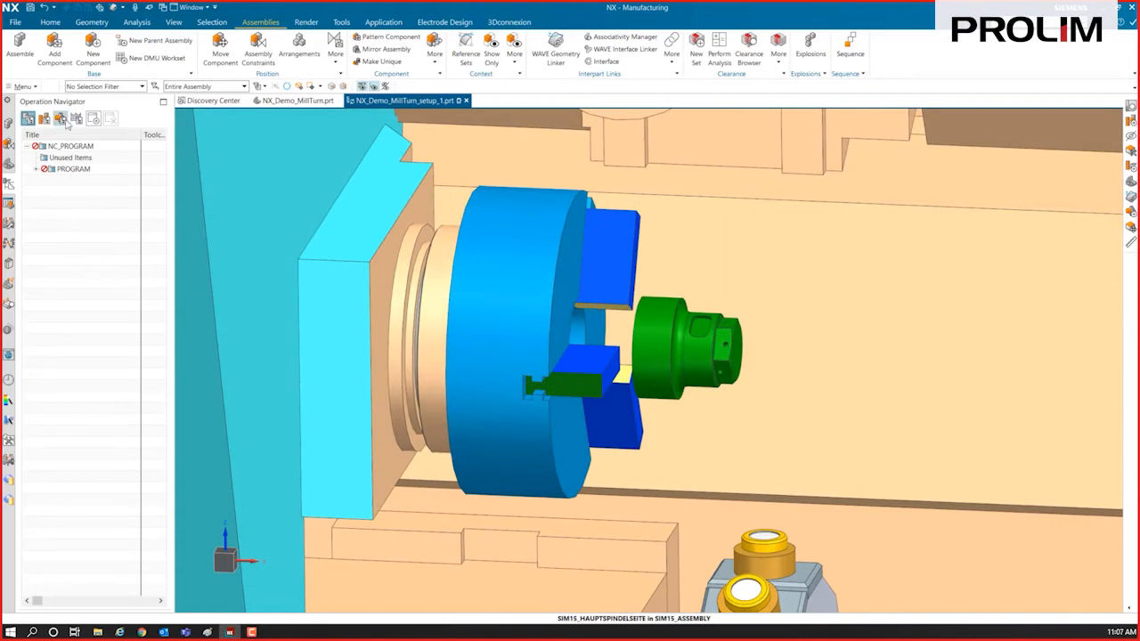
pyautogui.click(61, 119)
pyautogui.click(54, 168)
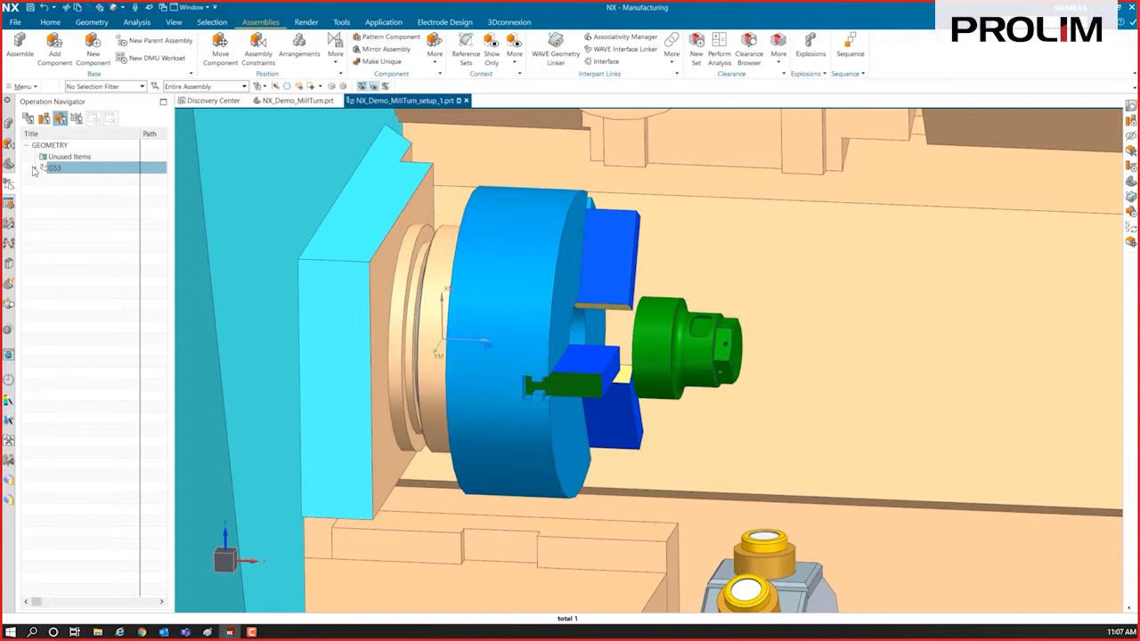
pyautogui.click(36, 168)
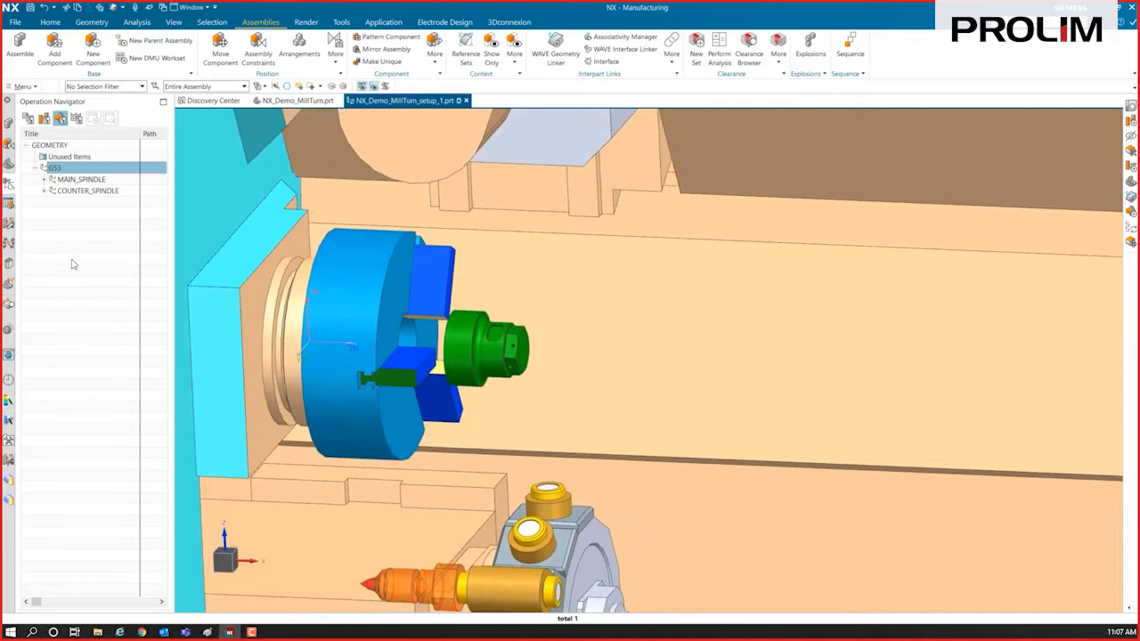
pyautogui.click(87, 190)
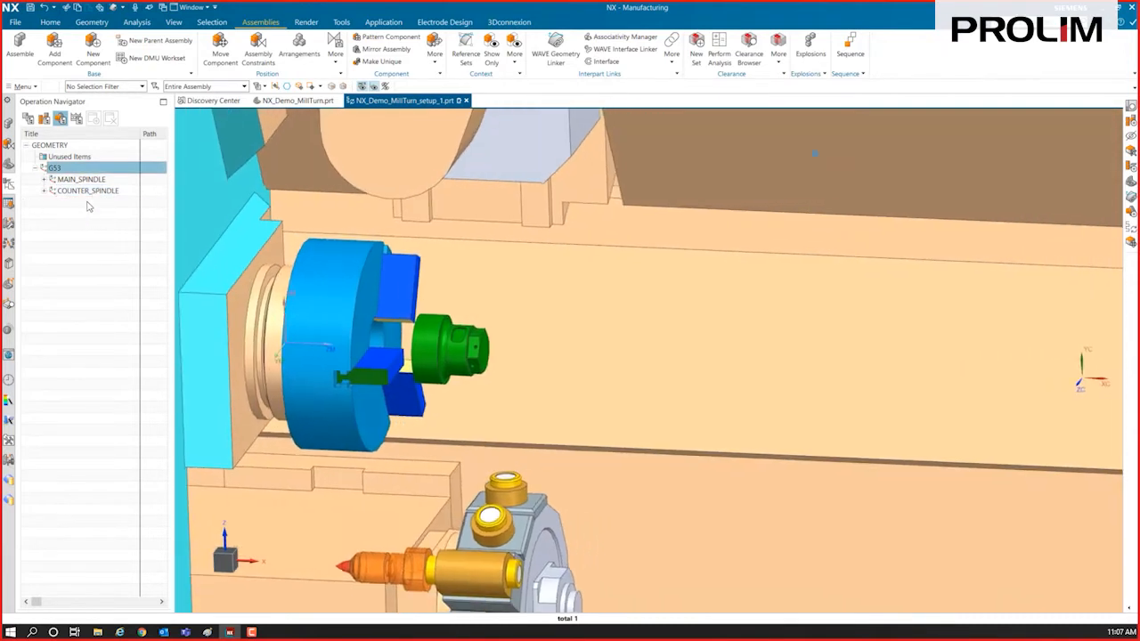
pyautogui.click(94, 192)
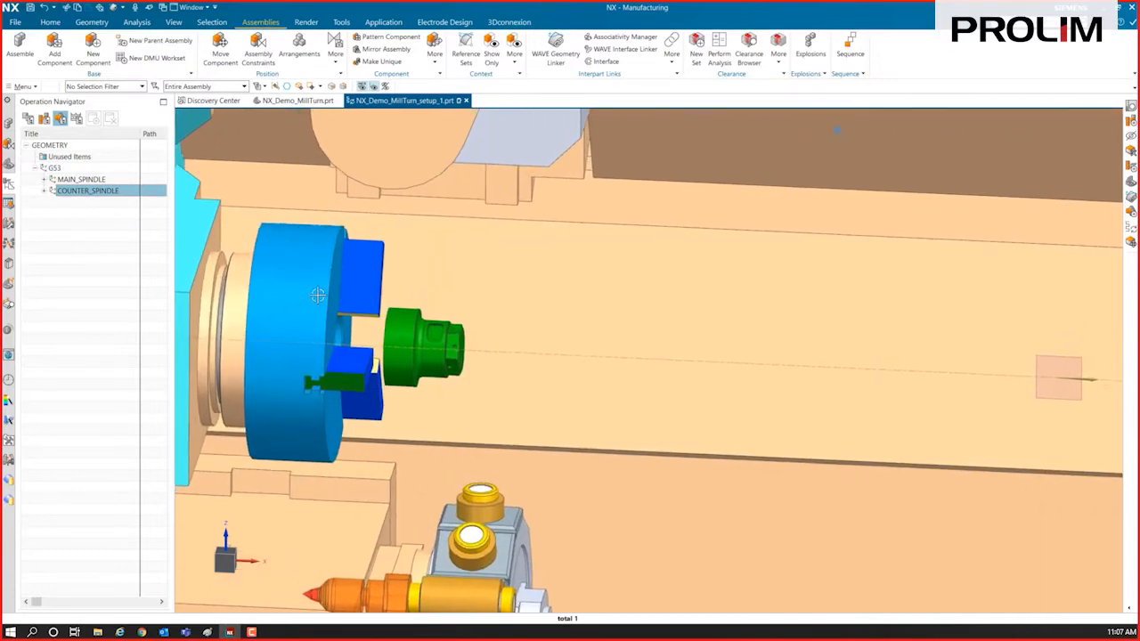
pyautogui.rightClick(81, 198)
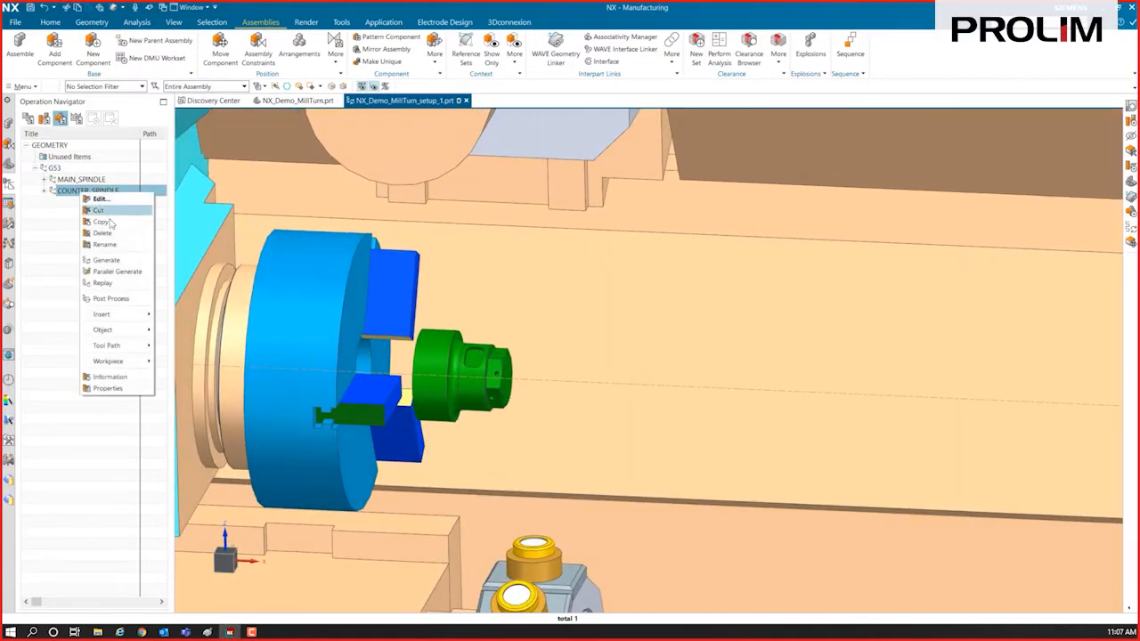
pyautogui.click(113, 230)
# Step: Delete both MOVE_SUBSPINDLE operations and the PART_PULL_OUT operation under PART-MAIN in the main spindle geometry
pyautogui.click(45, 179)
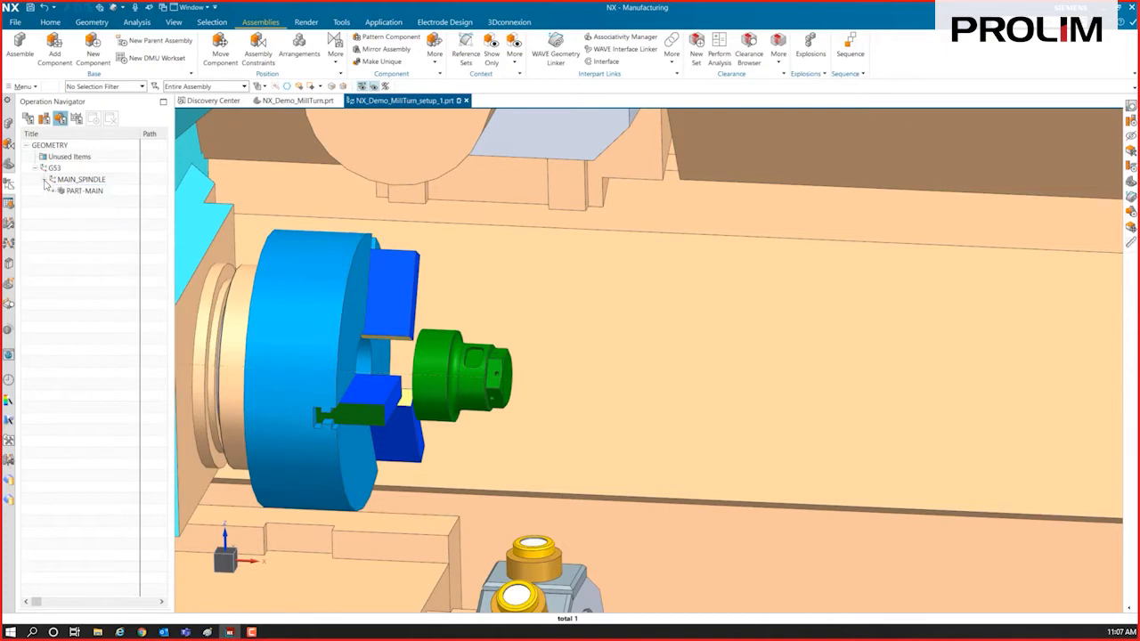
pyautogui.click(52, 191)
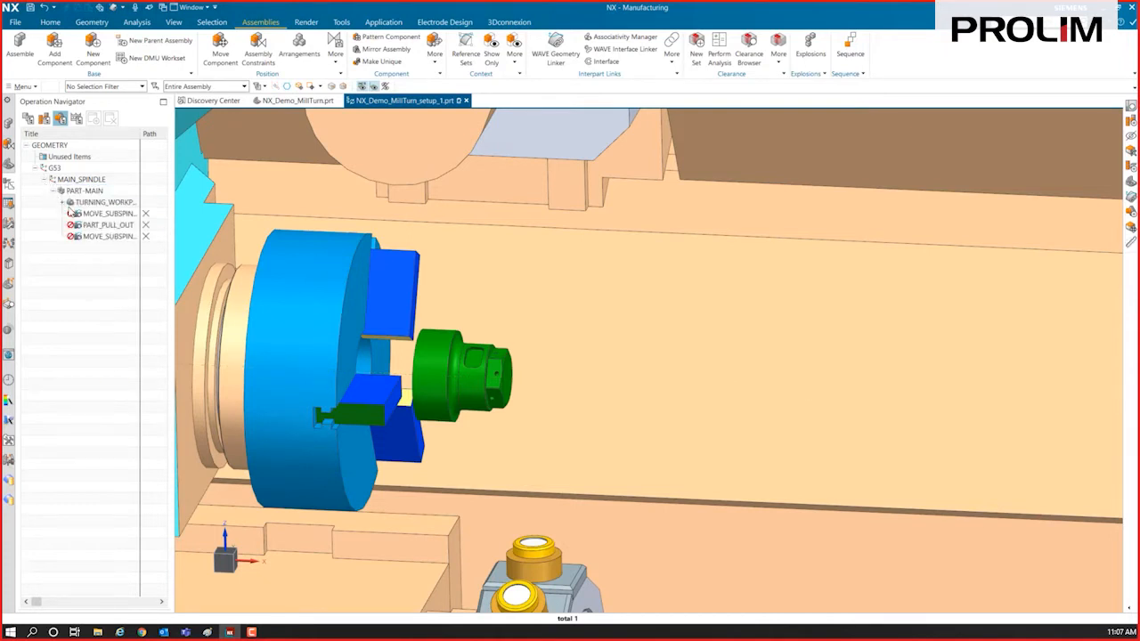
pyautogui.click(89, 215)
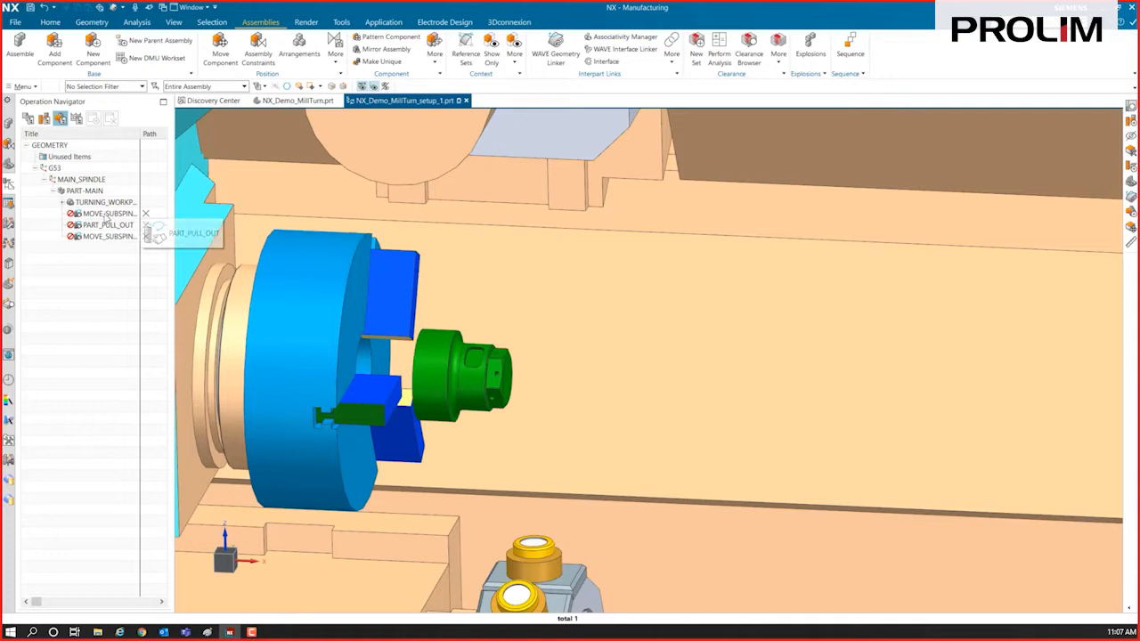
pyautogui.keyDown('shift'); pyautogui.click(103, 237); pyautogui.keyUp('shift')
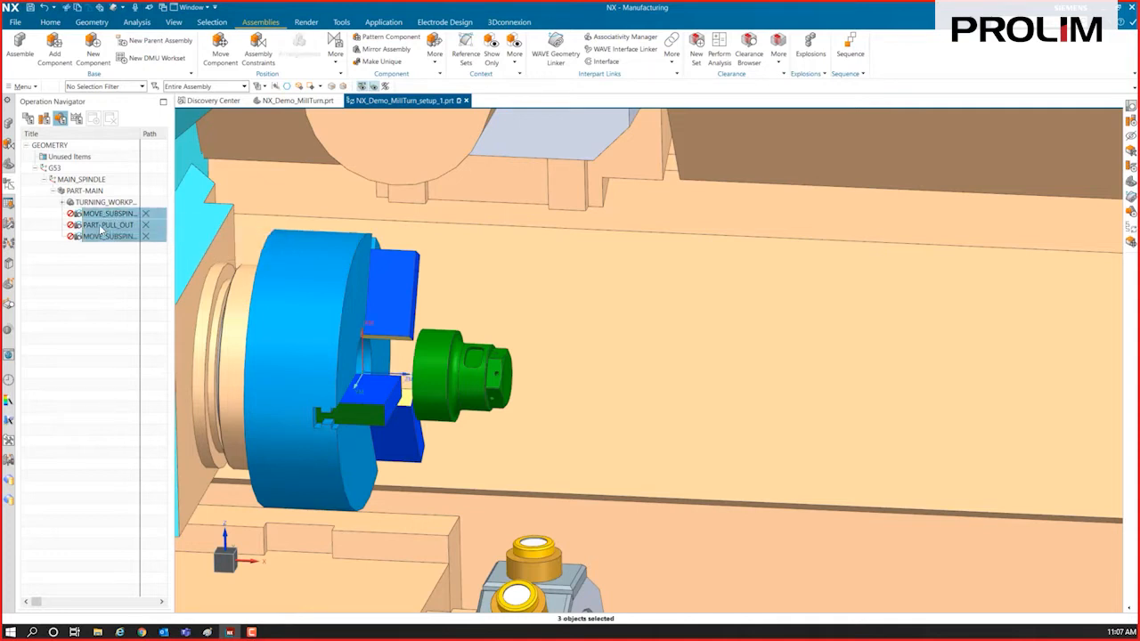
pyautogui.rightClick(100, 230)
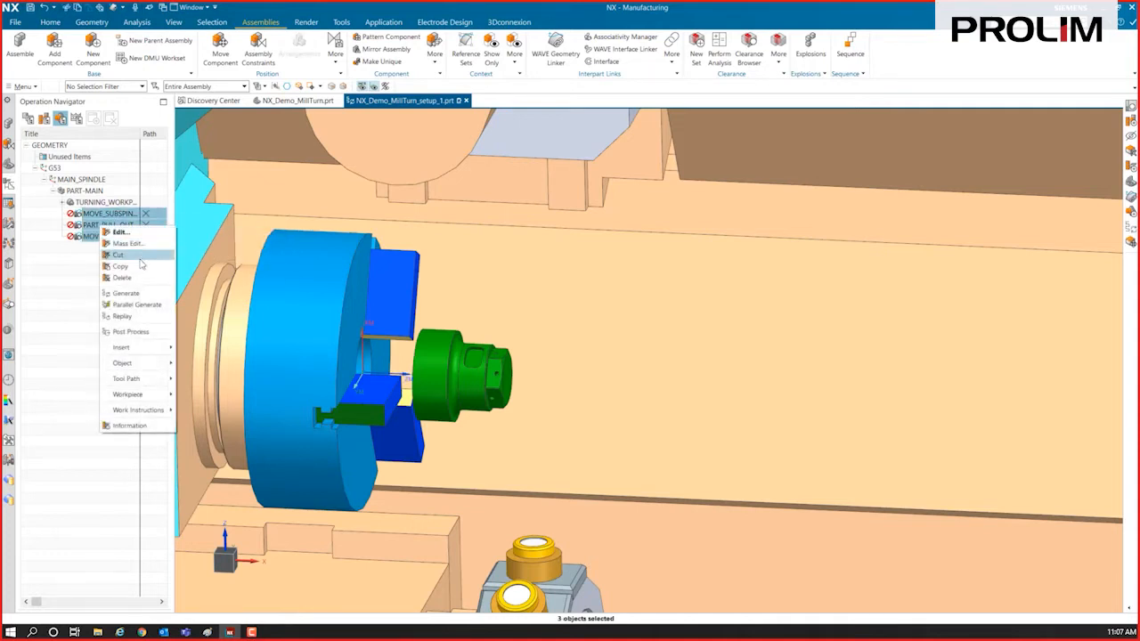
pyautogui.click(116, 277)
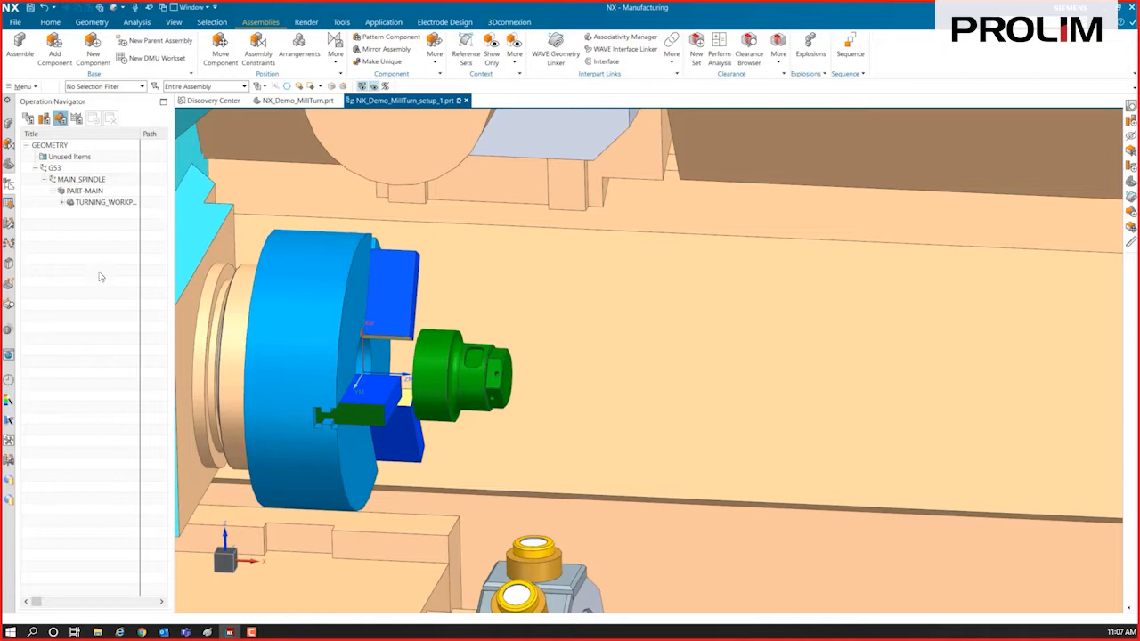
# Step: Place the MAIN_SPINDLE machine coordinate system origin at the centre of the linked workpiece's front face
pyautogui.click(59, 203)
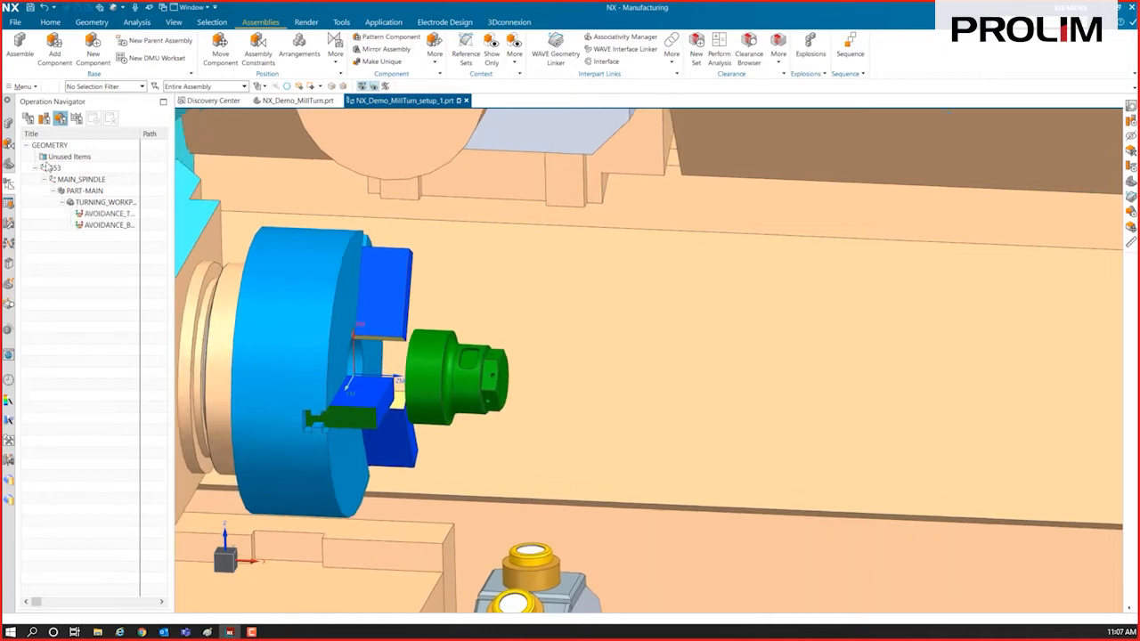
pyautogui.click(53, 169)
pyautogui.click(78, 189)
pyautogui.click(90, 180)
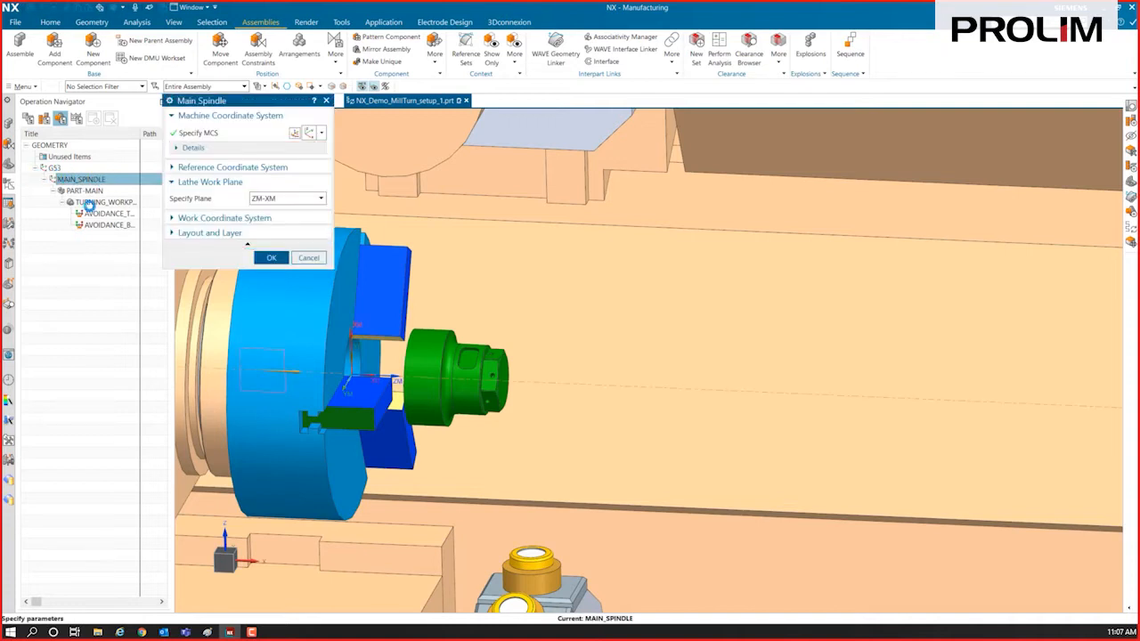
pyautogui.scroll(3, 562, 333)
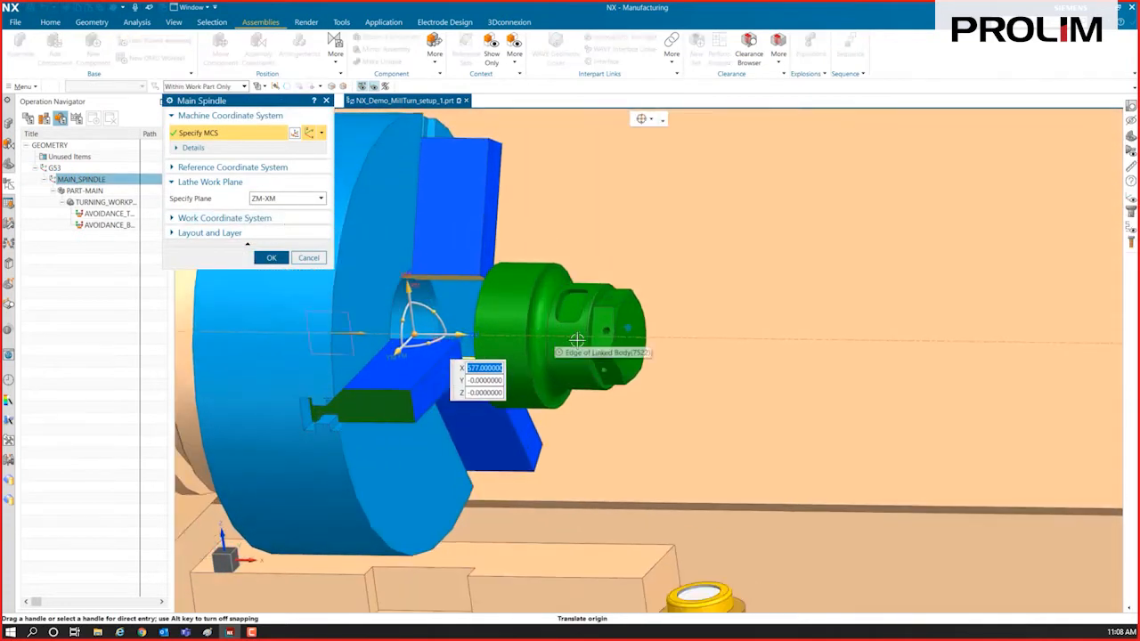
pyautogui.click(628, 291)
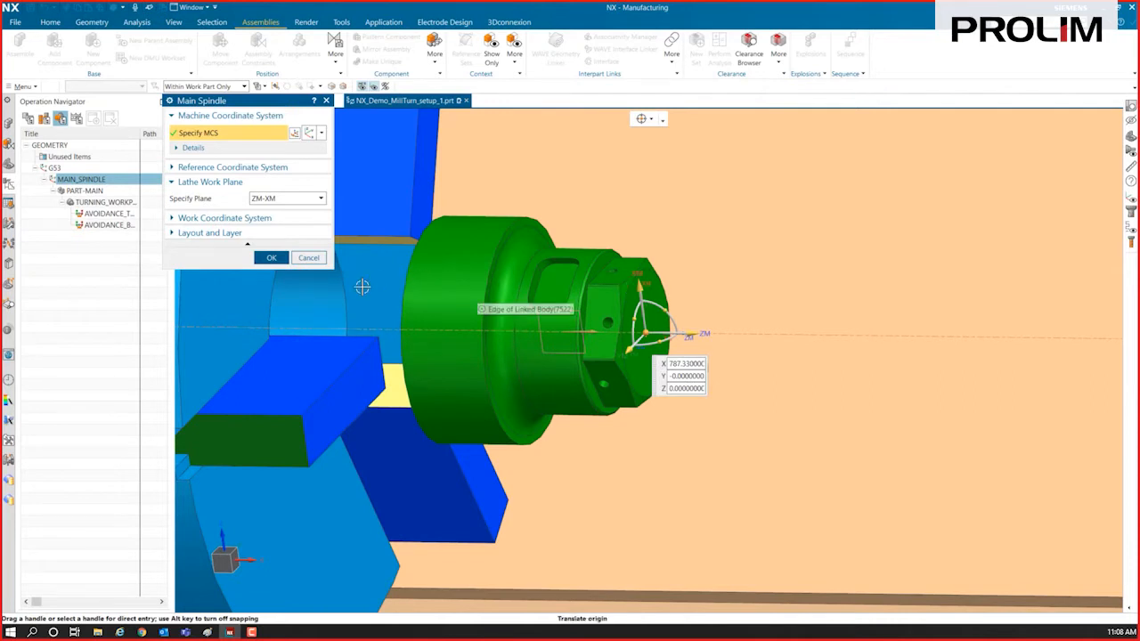
pyautogui.click(273, 259)
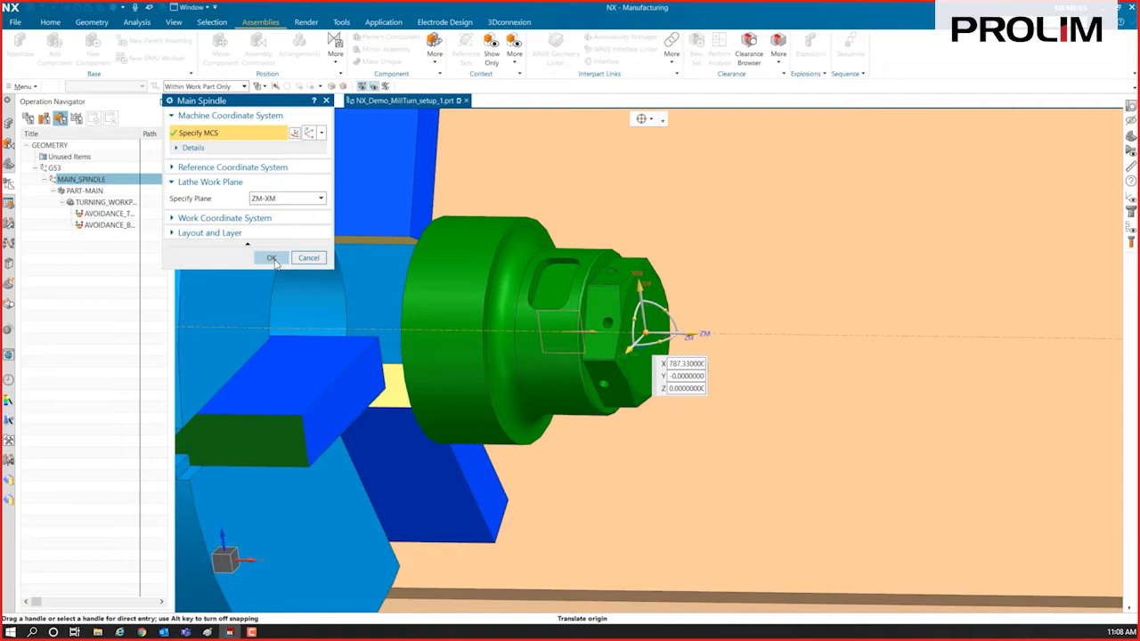
pyautogui.click(272, 259)
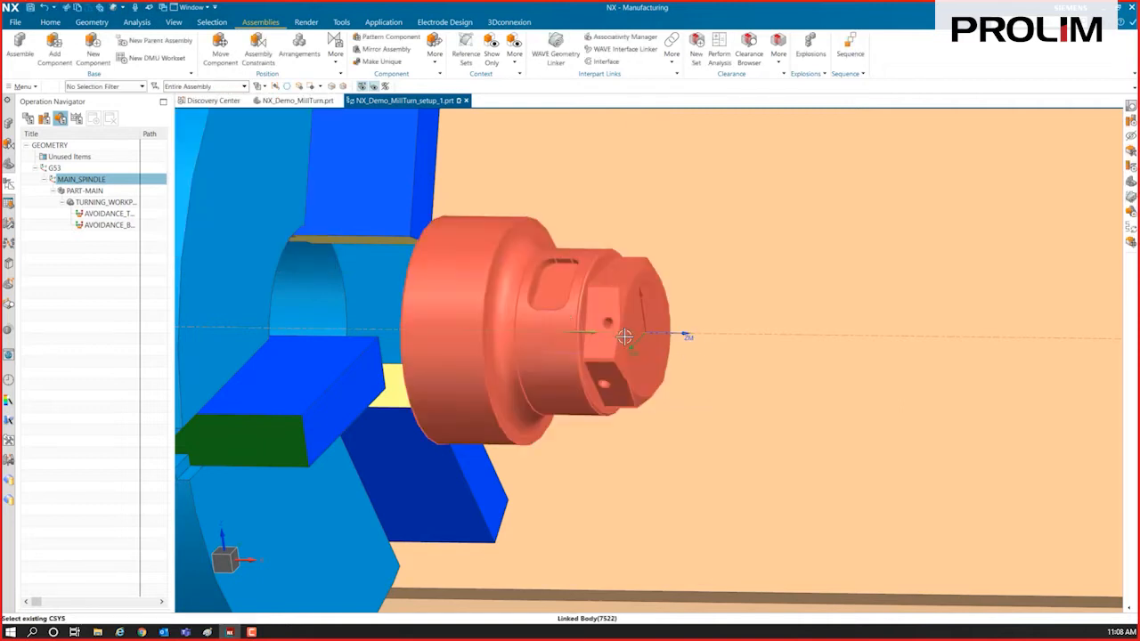
# Step: Specify the green linked workpiece body as the part geometry of PART-MAIN
pyautogui.click(94, 191)
pyautogui.doubleClick(95, 191)
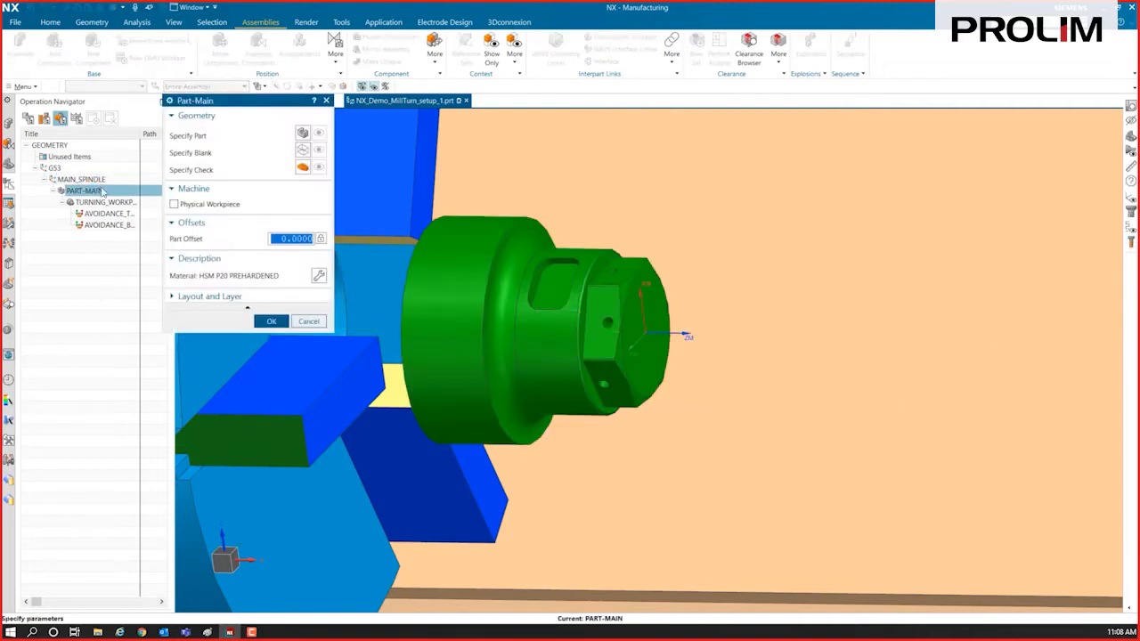
pyautogui.click(303, 133)
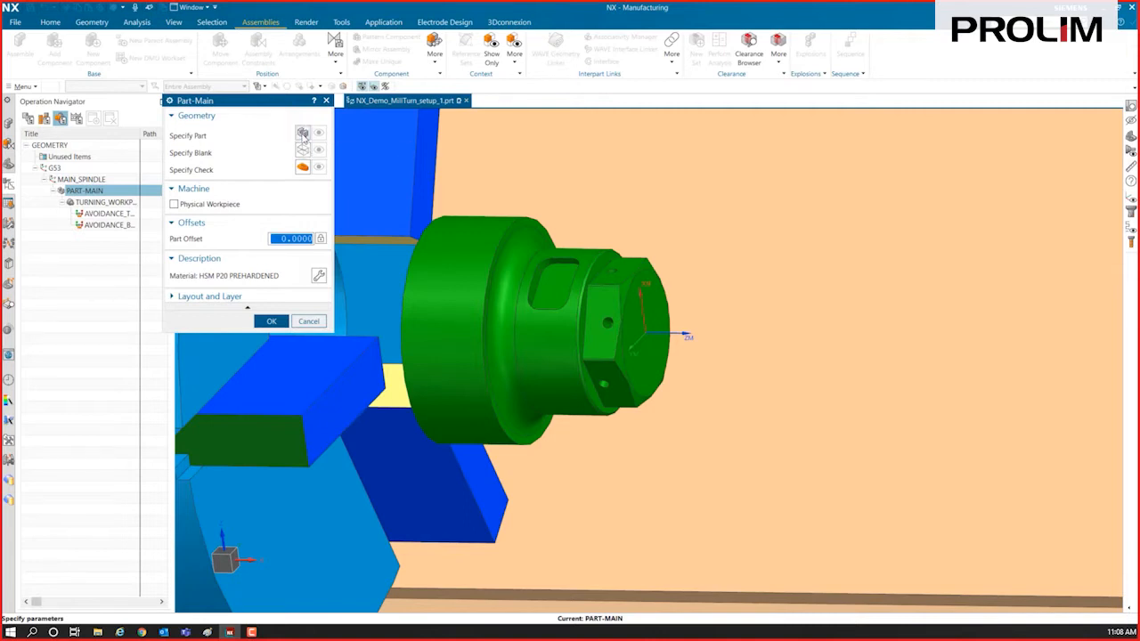
pyautogui.click(566, 340)
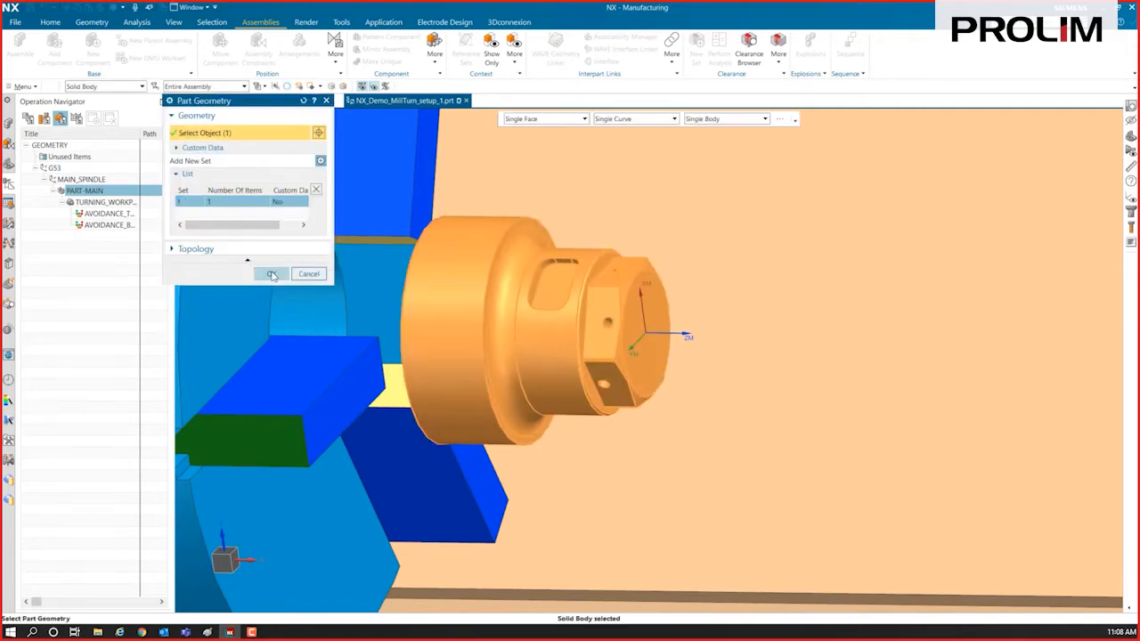
pyautogui.click(269, 274)
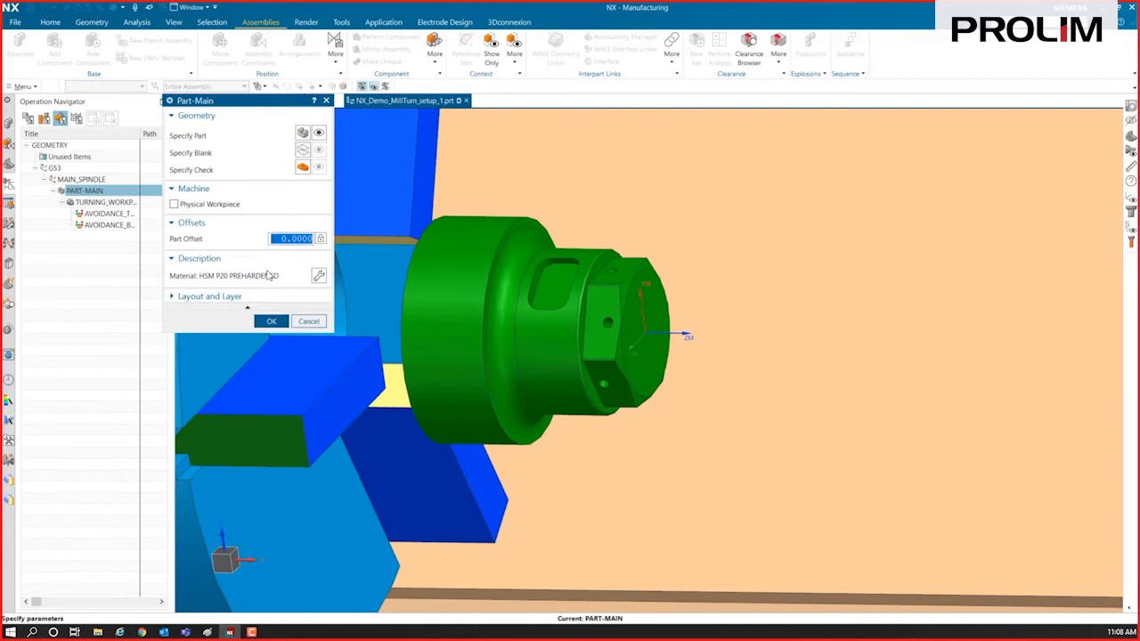
# Step: Define the PART-MAIN blank as a bounding cylinder along +ZM with a diameter of 150 and a height of 160
pyautogui.click(304, 151)
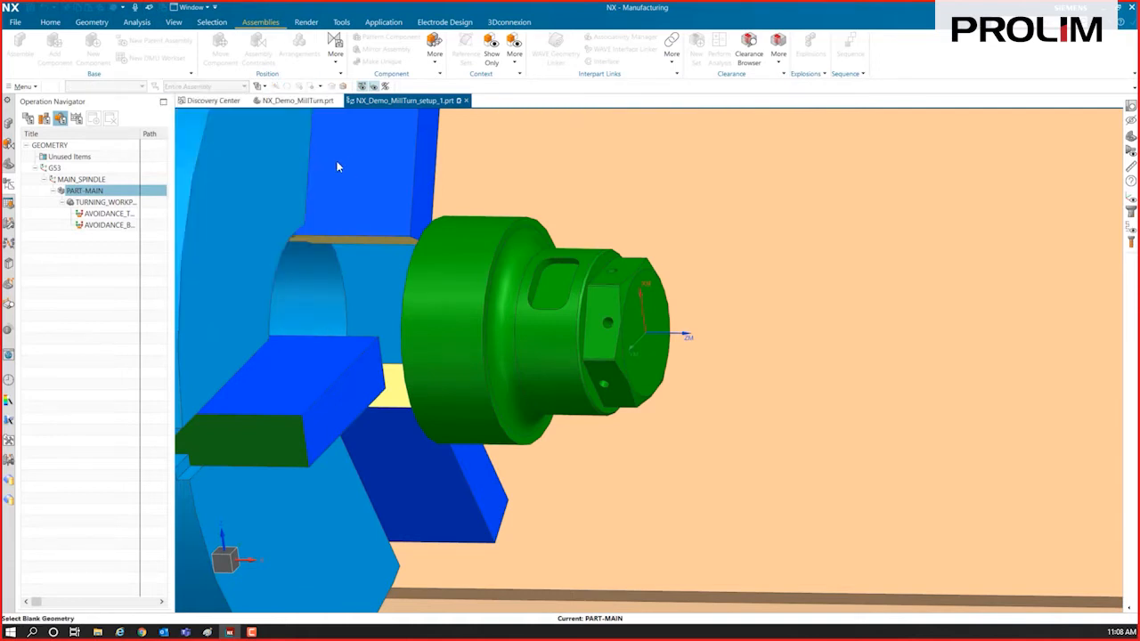
pyautogui.click(283, 120)
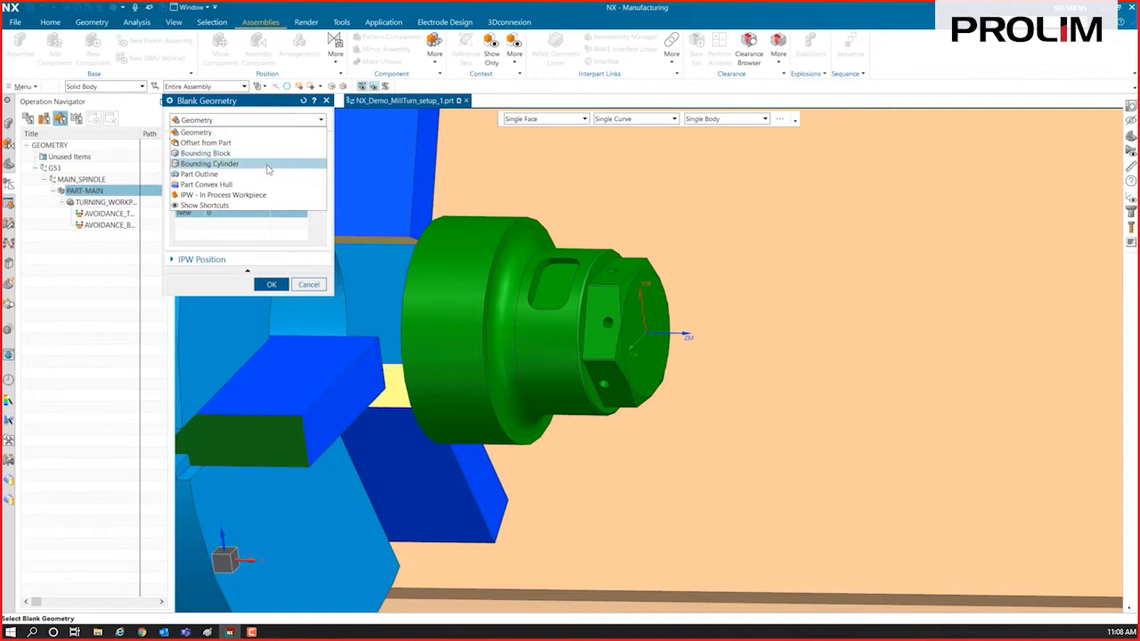
pyautogui.click(261, 164)
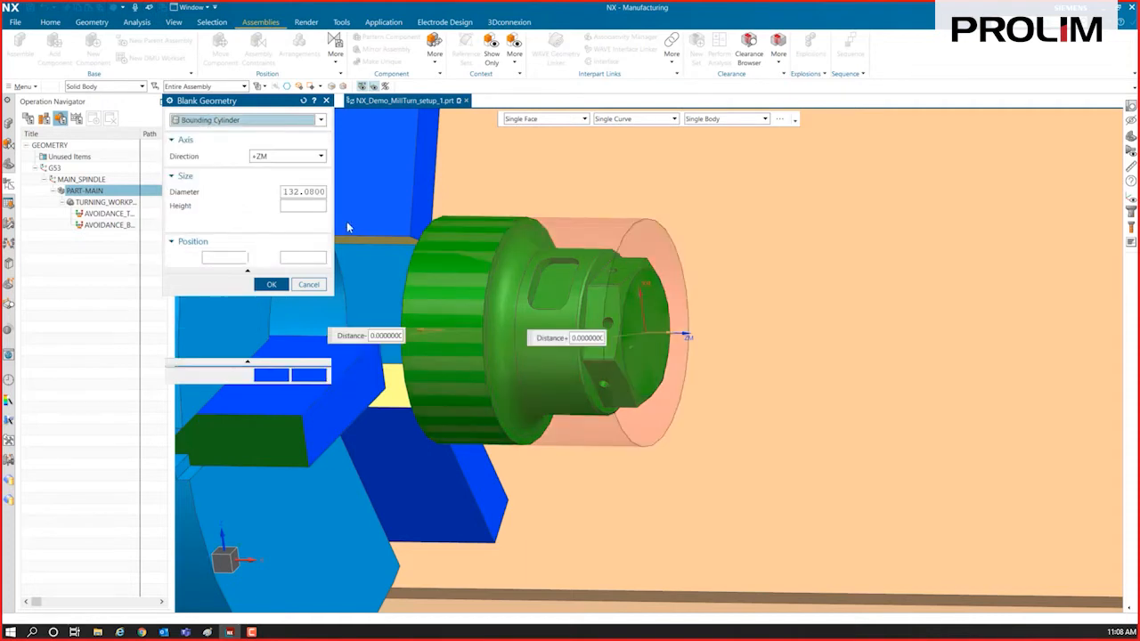
pyautogui.doubleClick(303, 191)
pyautogui.write('15')
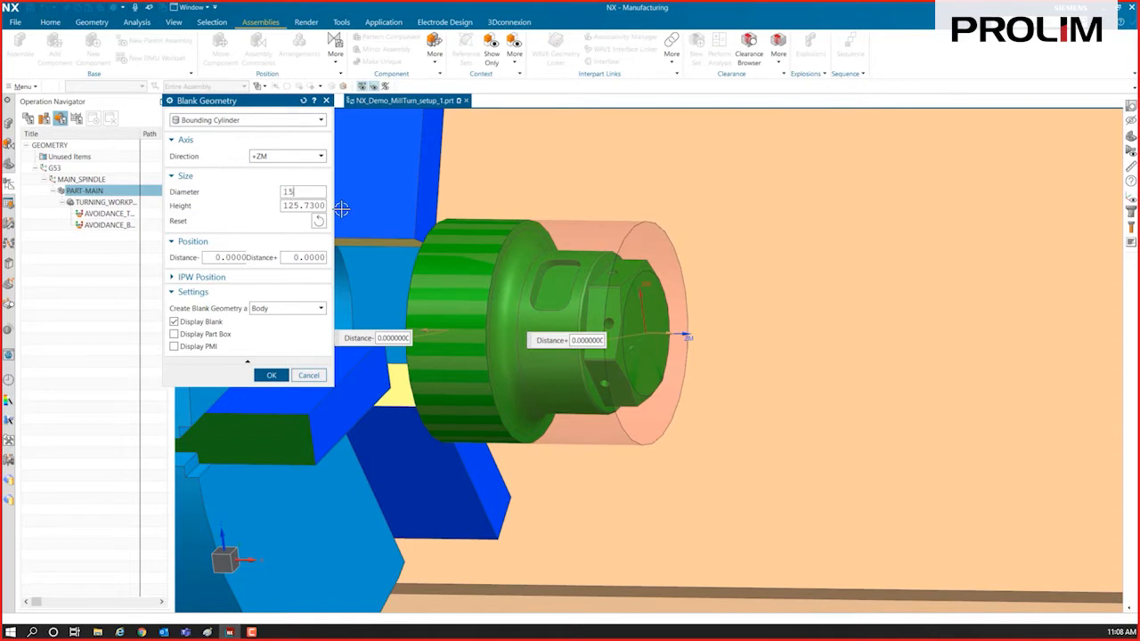
pyautogui.write('0')
pyautogui.press('Tab')
pyautogui.write('1')
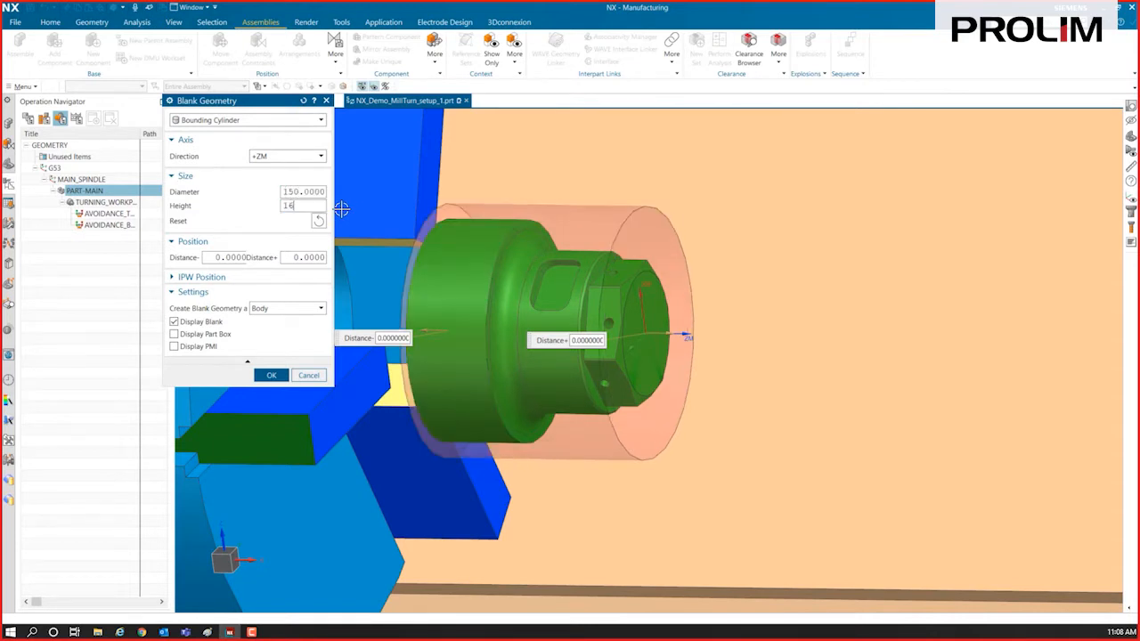
pyautogui.press('Tab')
# Step: Set the blank cylinder's Distance+ to 3, accept the PART-MAIN geometry and hide the blank body in the view
pyautogui.click(315, 257)
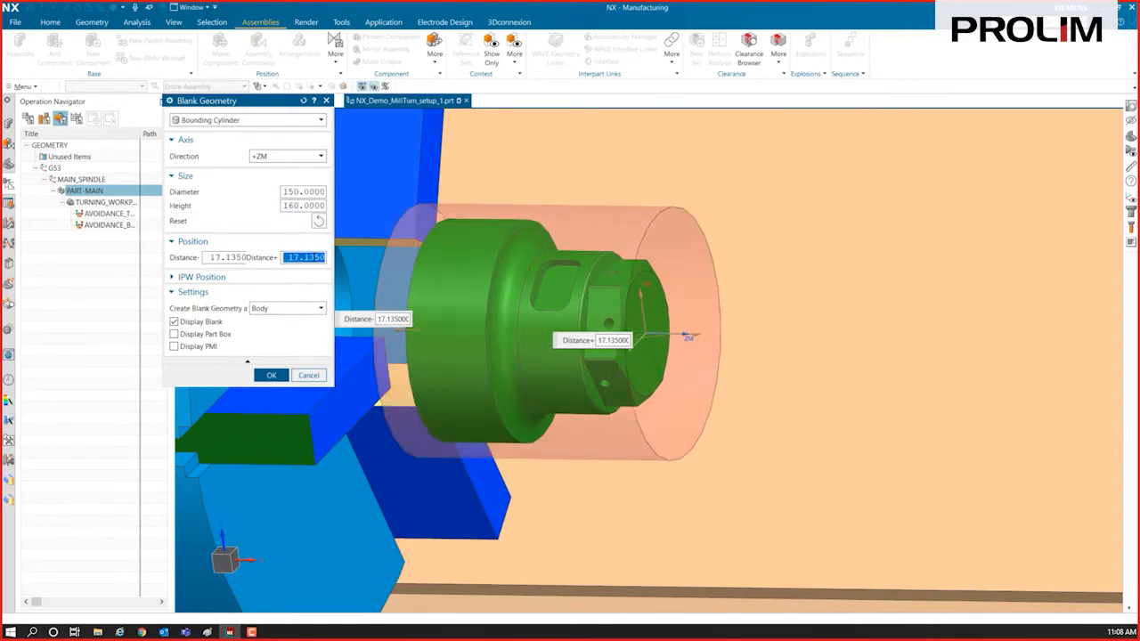
pyautogui.write('3')
pyautogui.press('Tab')
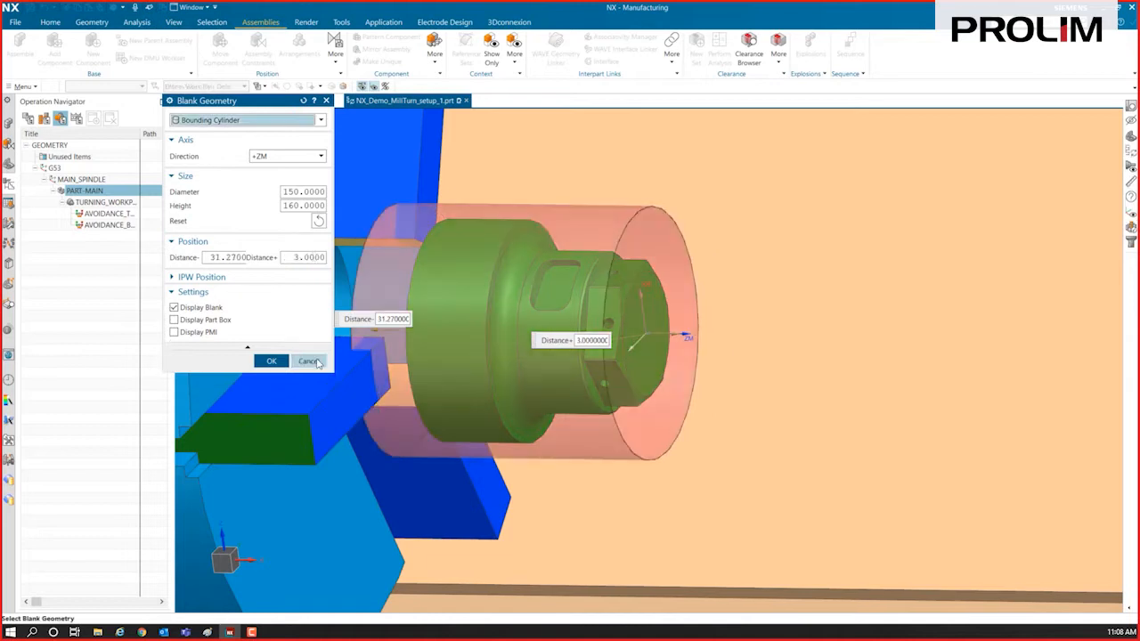
pyautogui.click(273, 361)
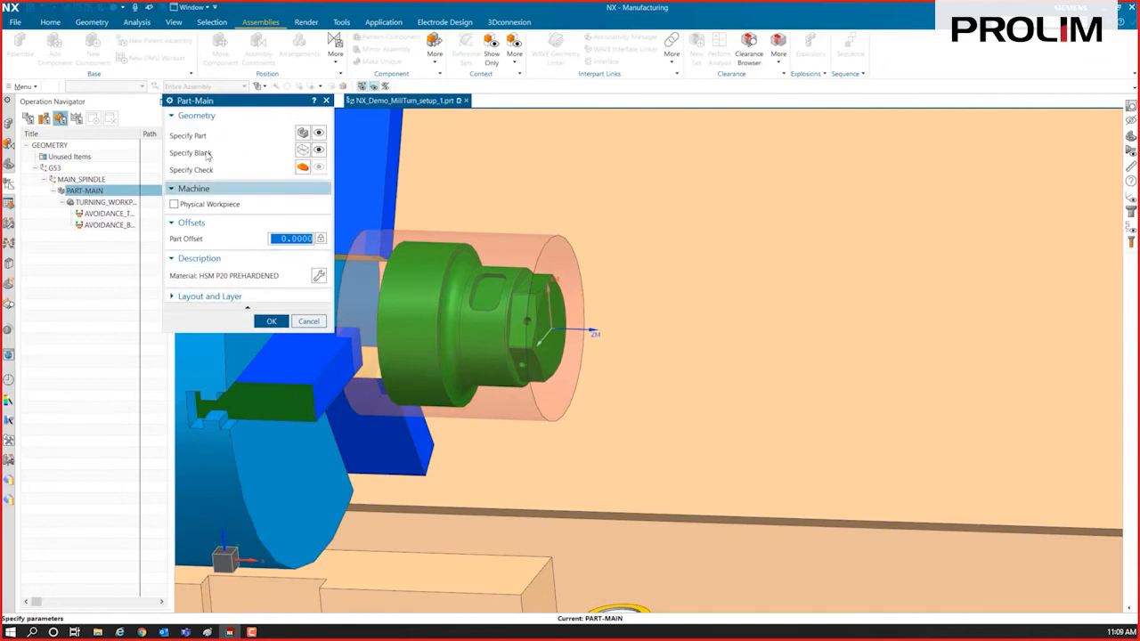
pyautogui.click(270, 322)
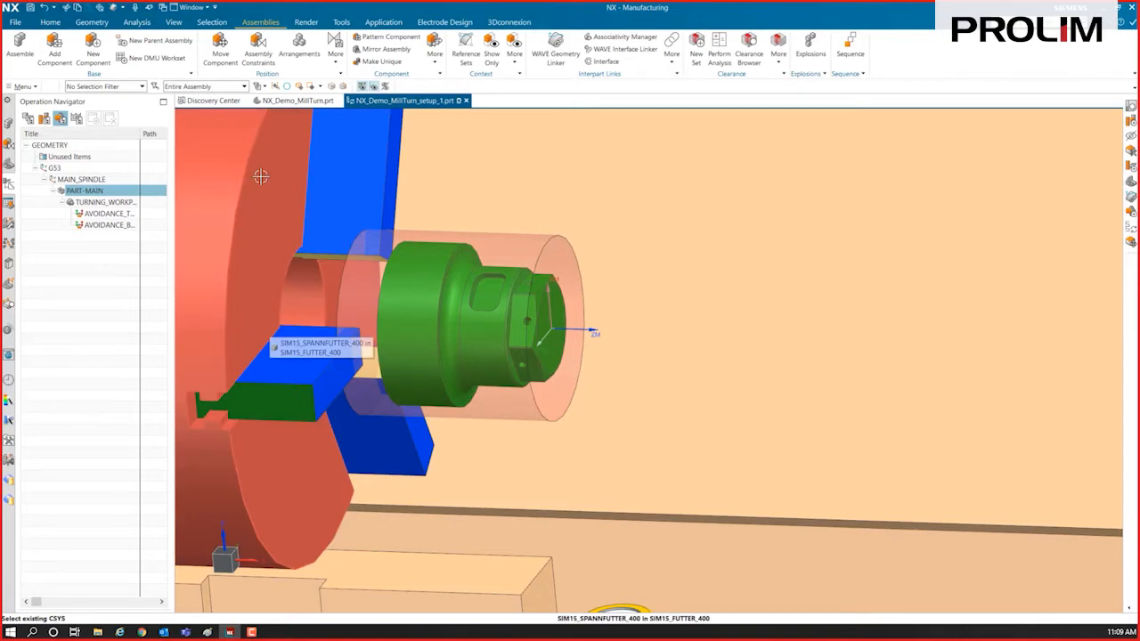
pyautogui.rightClick(501, 250)
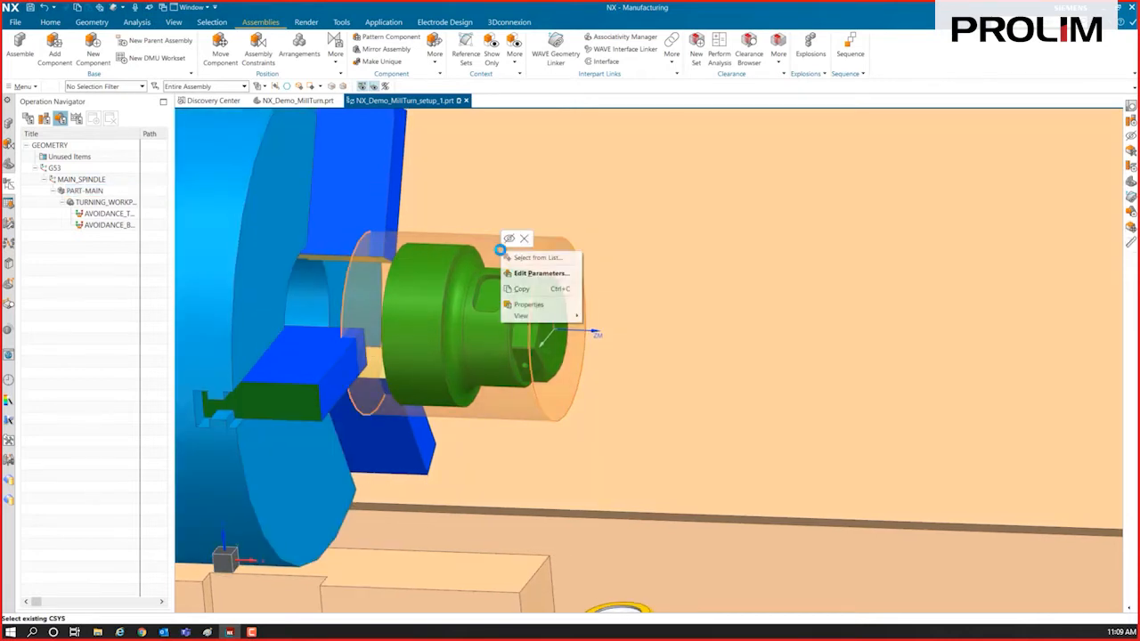
pyautogui.click(509, 239)
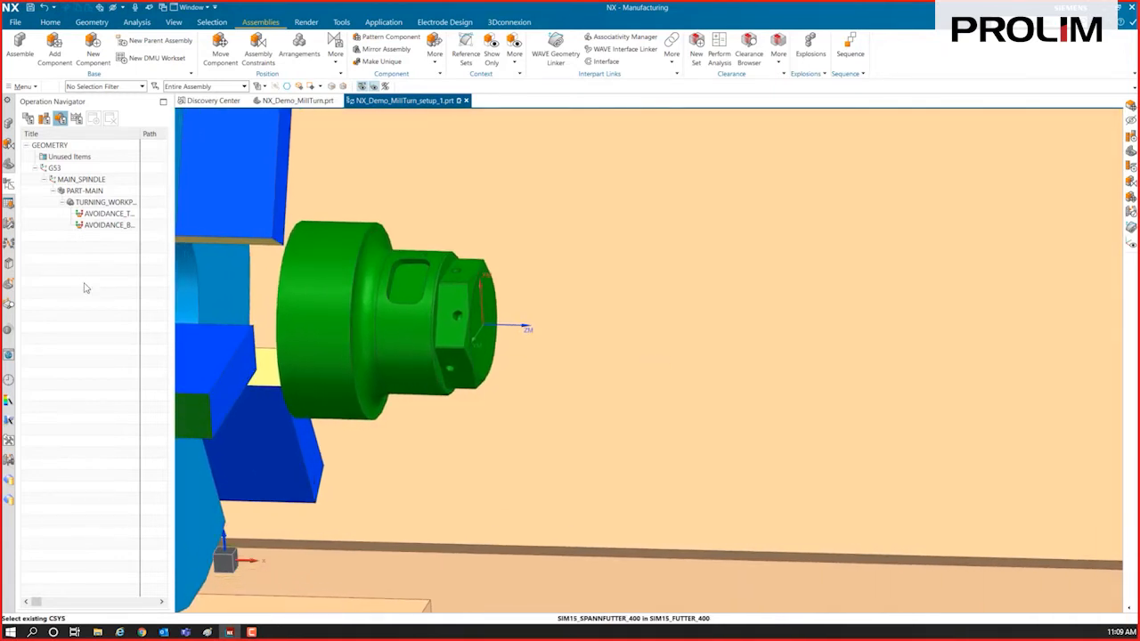
# Step: Examine the automatic part spun outline of the turning workpiece with the linked body hidden and shown again, and accept the settings
pyautogui.doubleClick(101, 202)
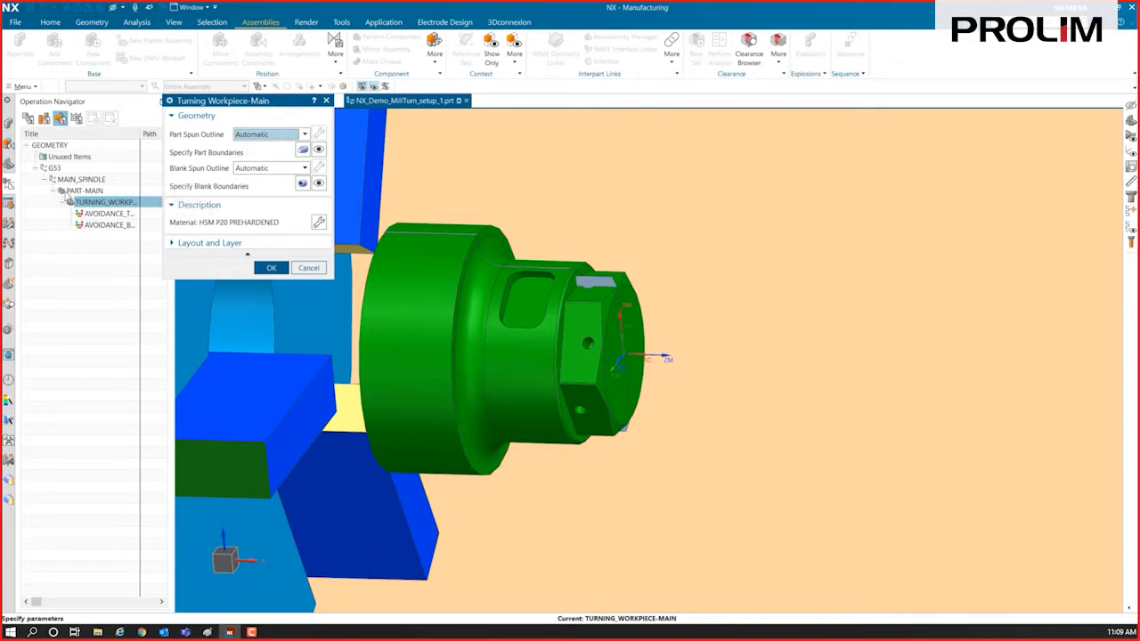
pyautogui.click(8, 165)
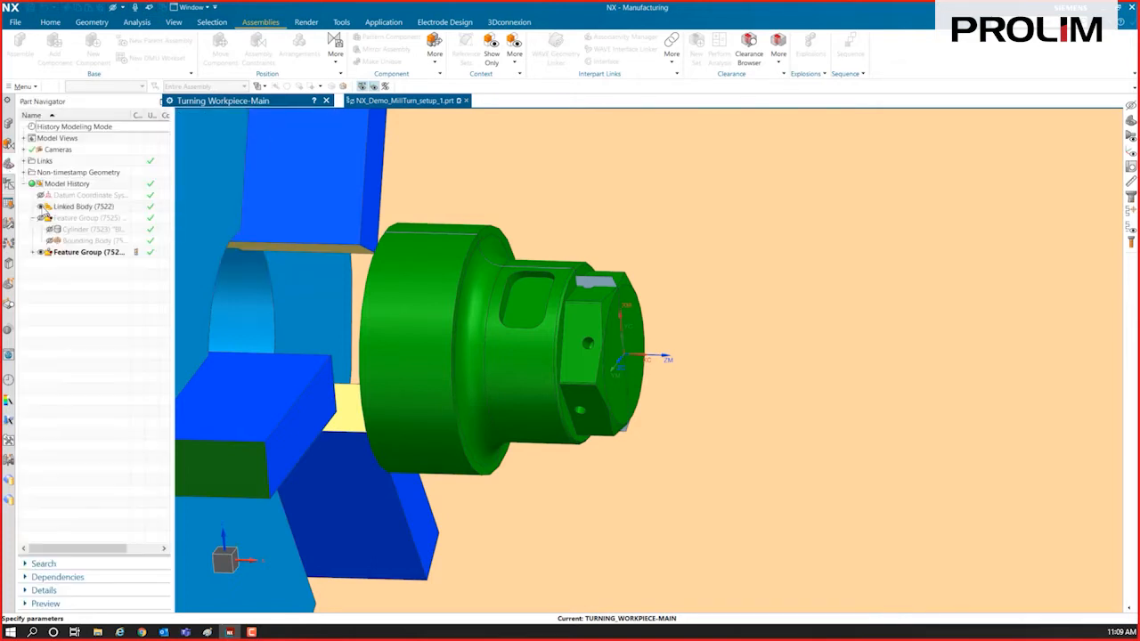
pyautogui.scroll(4, 656, 331)
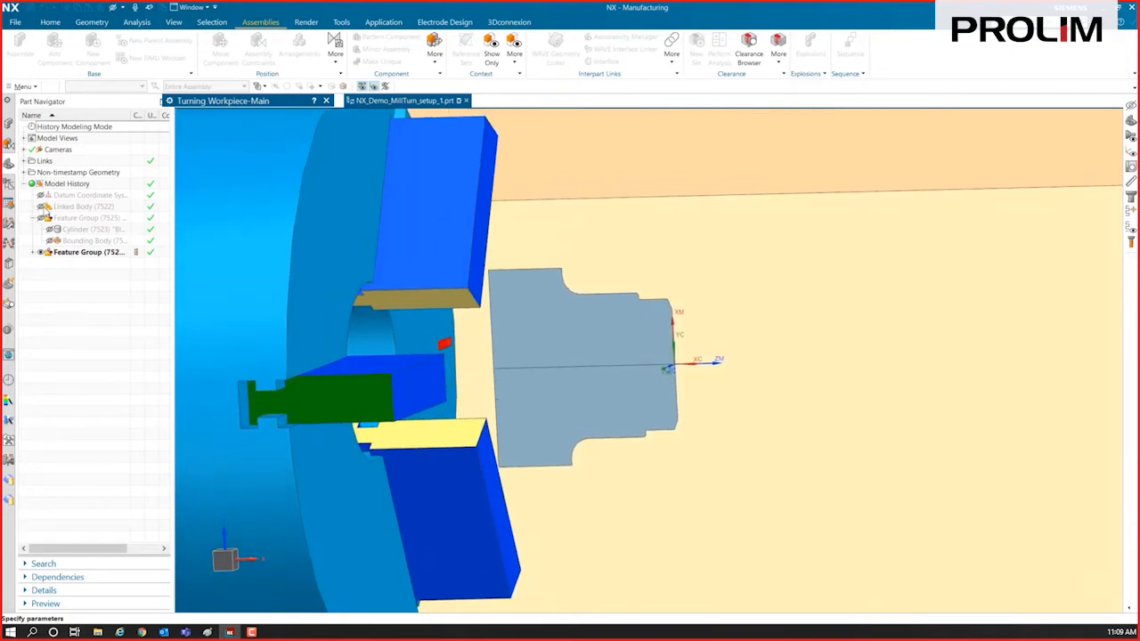
pyautogui.click(41, 206)
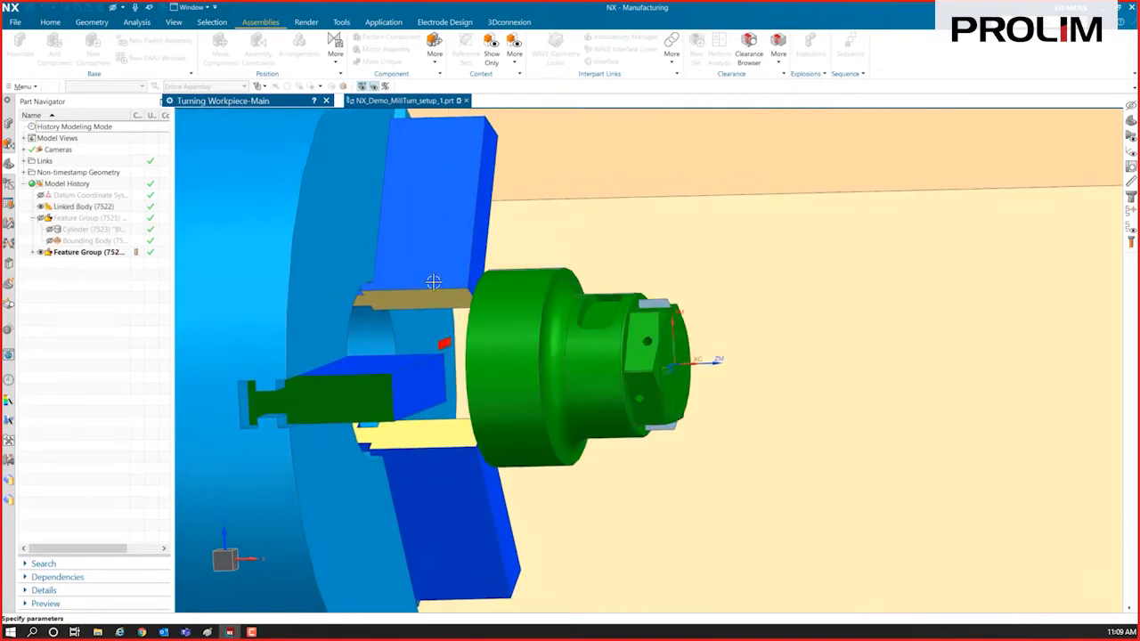
pyautogui.scroll(5, 656, 323)
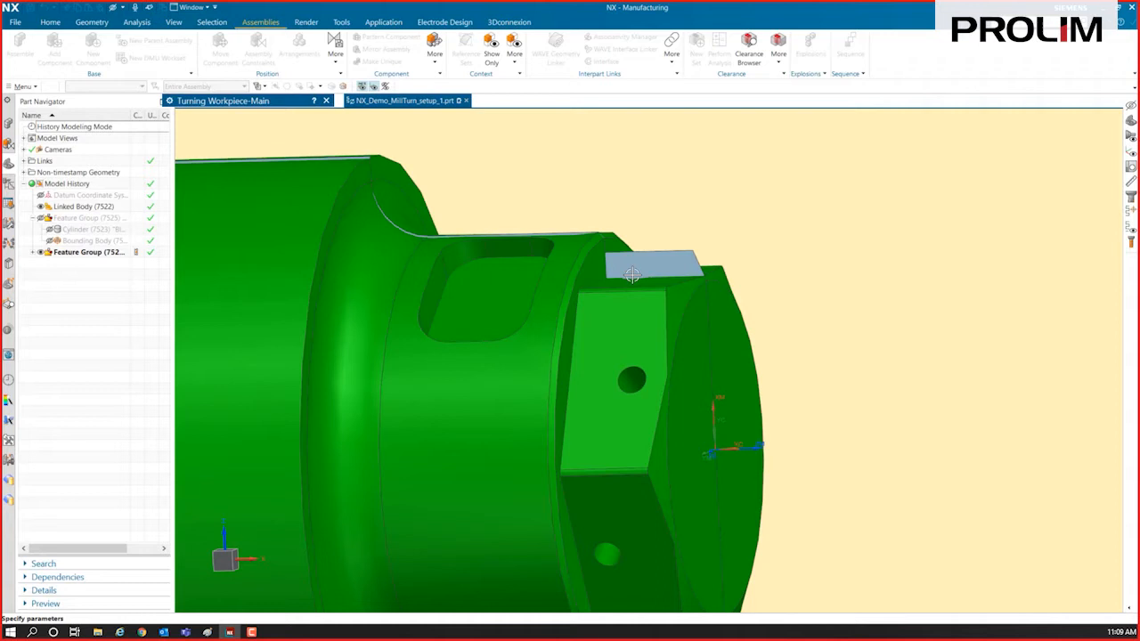
pyautogui.scroll(-5, 751, 297)
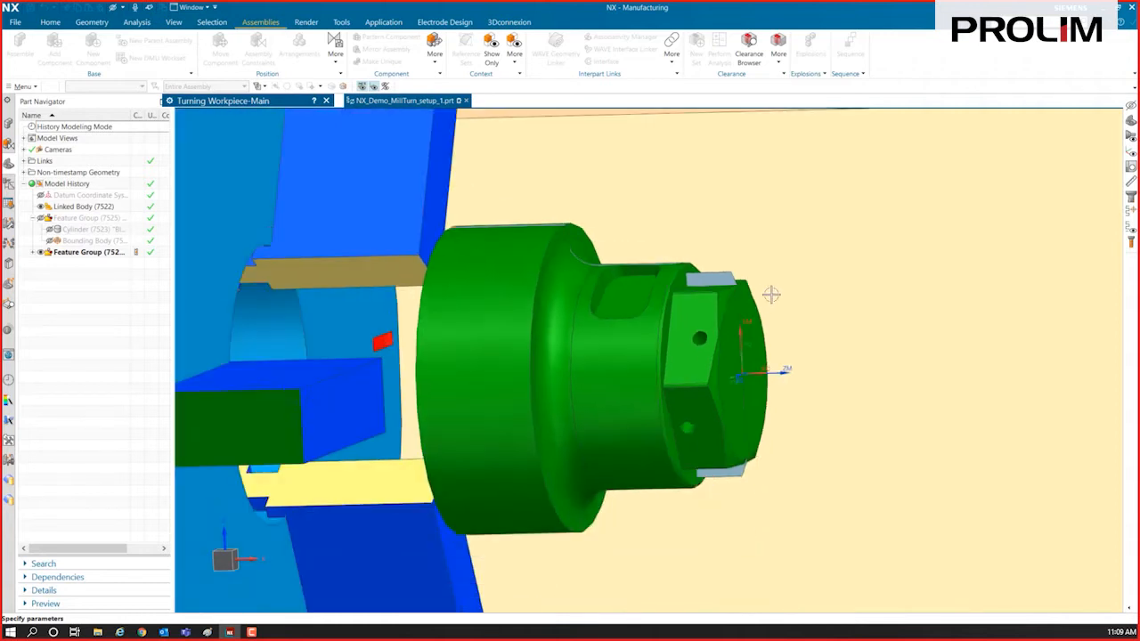
pyautogui.scroll(-2, 793, 310)
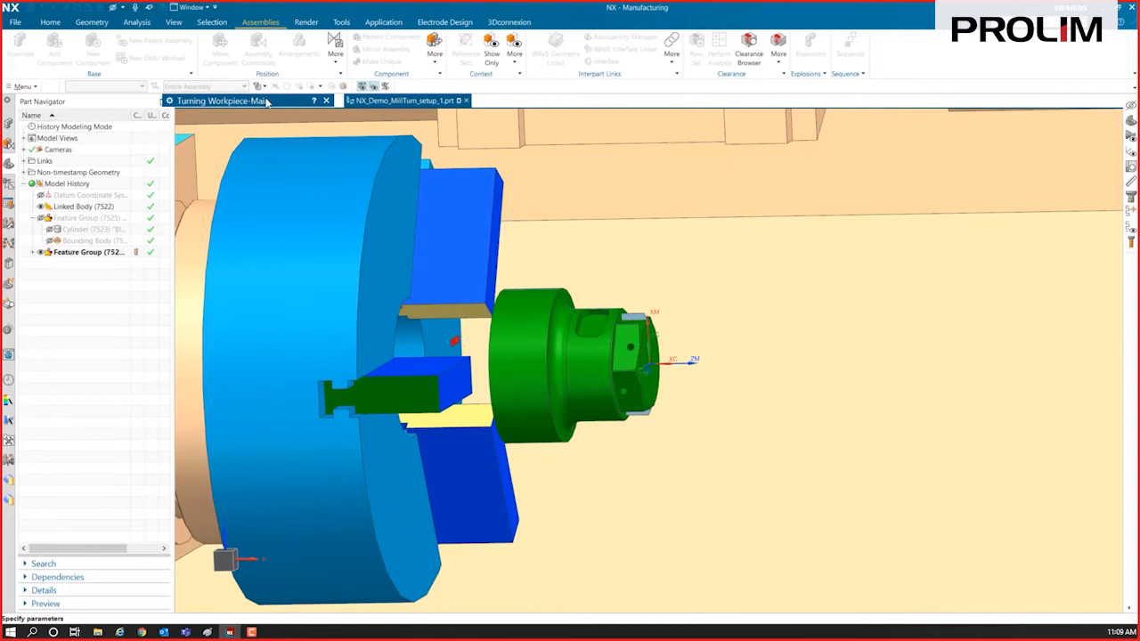
pyautogui.click(272, 269)
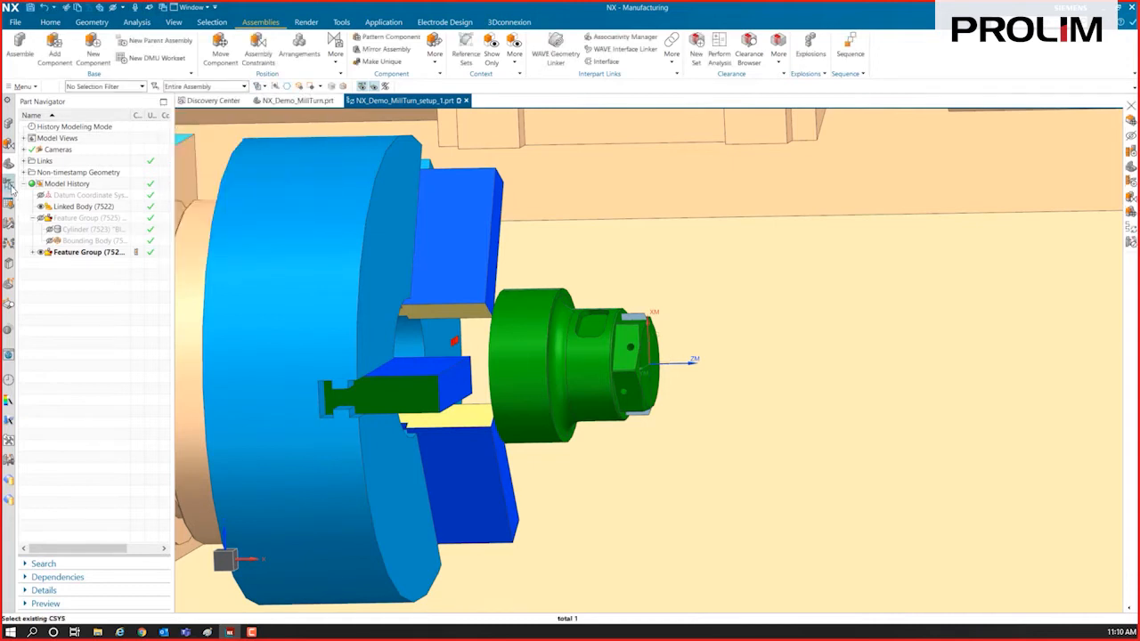
# Step: Open the AVOIDANCE_TOP settings and set the From Point option to None
pyautogui.scroll(-5, 424, 303)
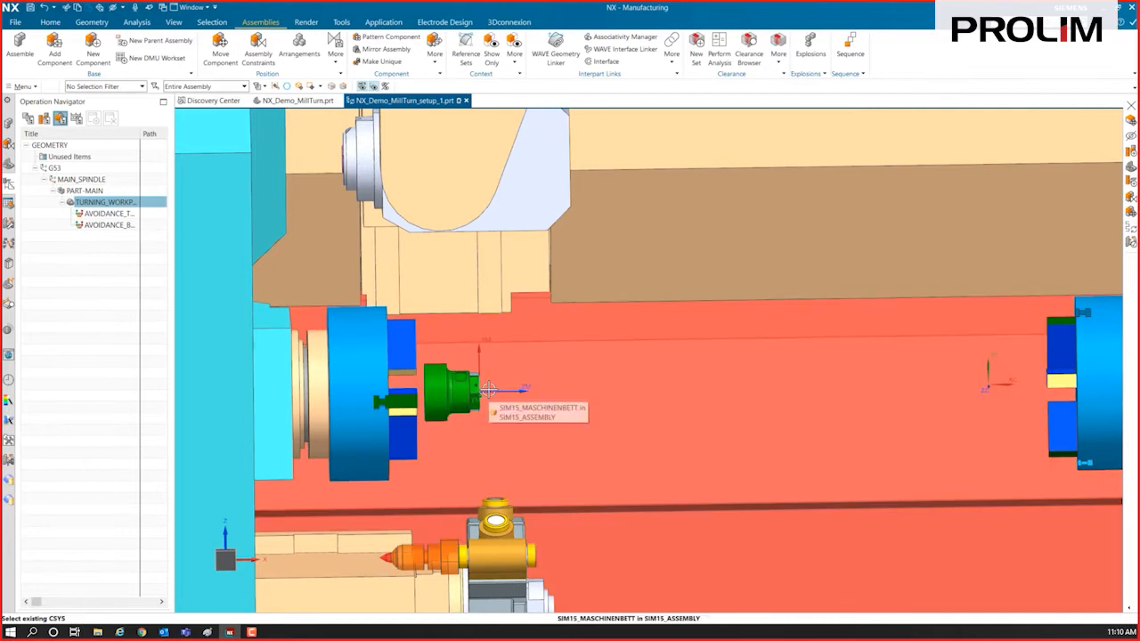
pyautogui.doubleClick(108, 216)
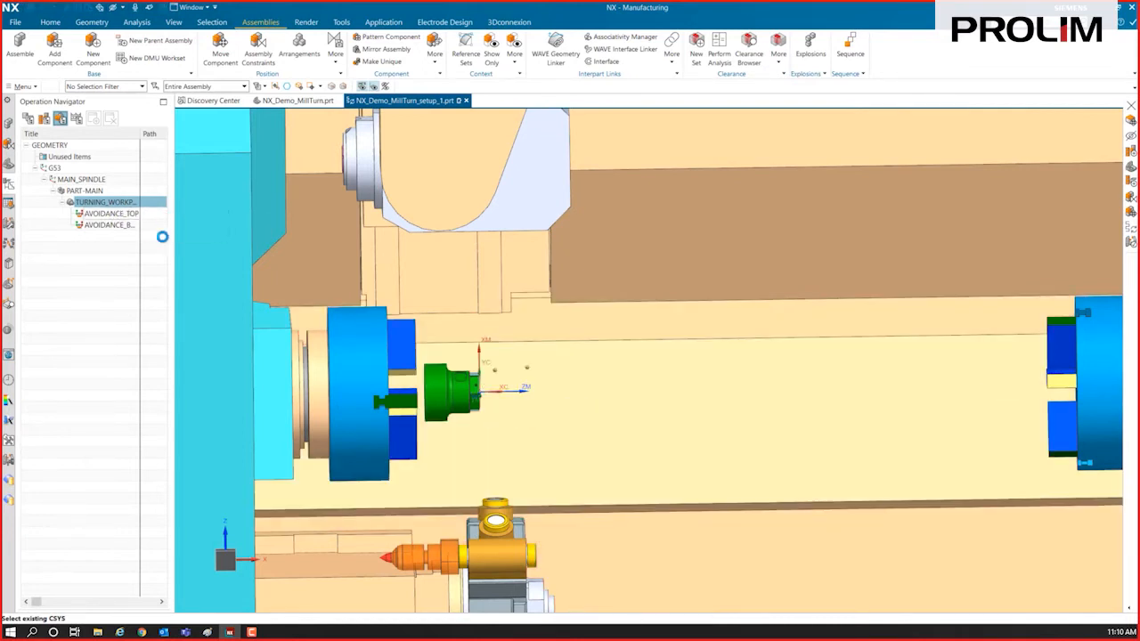
pyautogui.scroll(3, 502, 402)
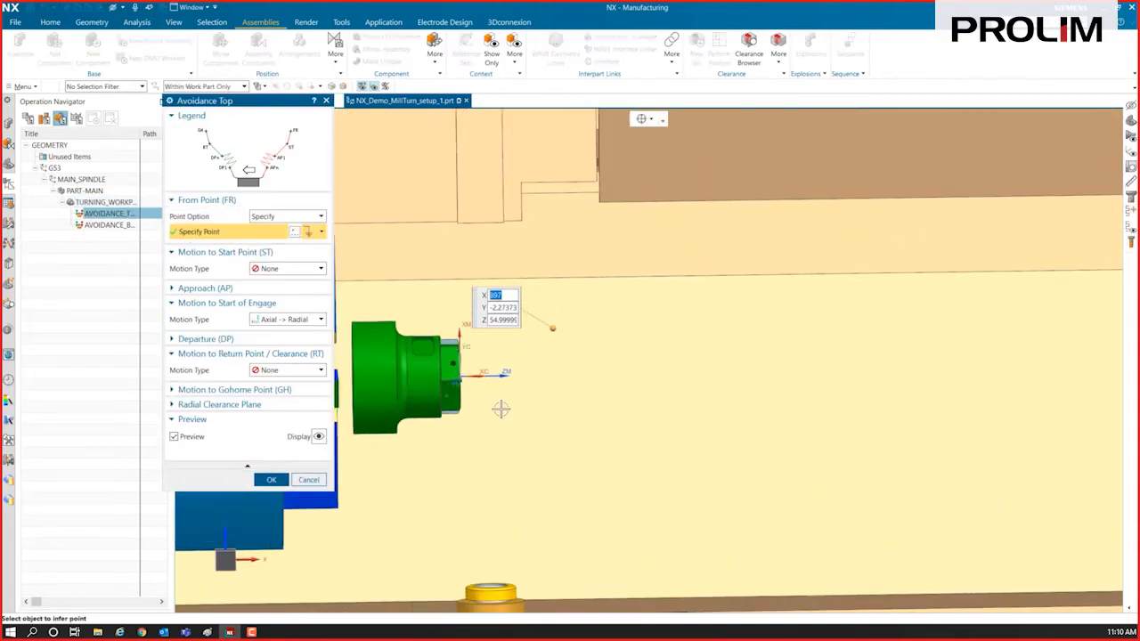
pyautogui.click(286, 218)
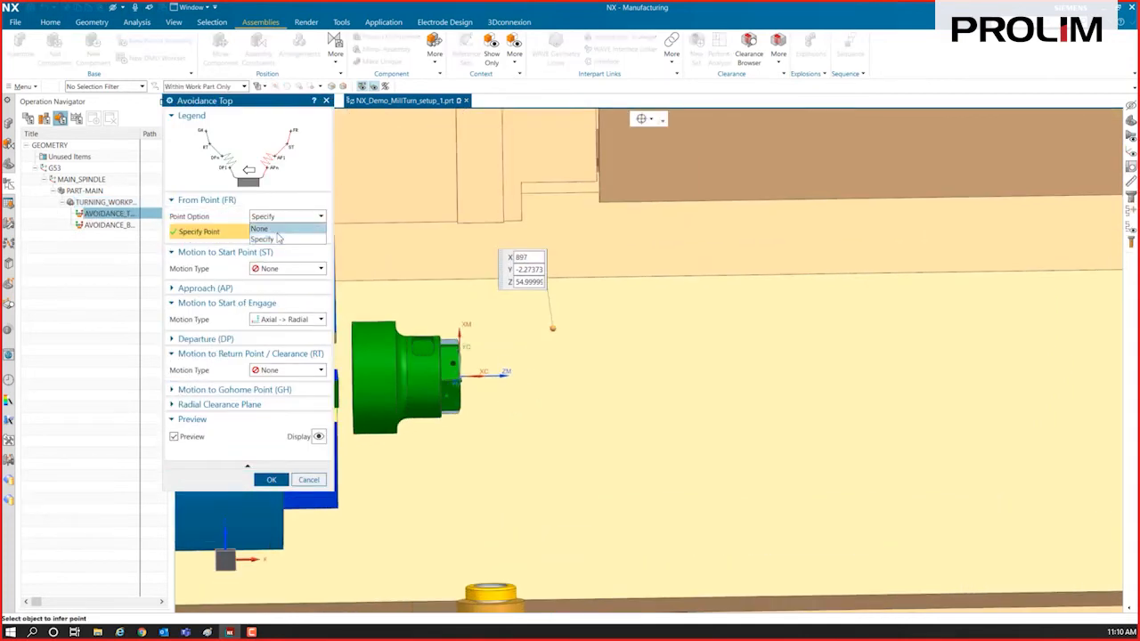
pyautogui.click(282, 230)
# Step: Set the AVOIDANCE_TOP motion to start point to Direct and specify a point above the part's front end, at about X 822.3, Z 100.4
pyautogui.click(286, 268)
pyautogui.click(289, 272)
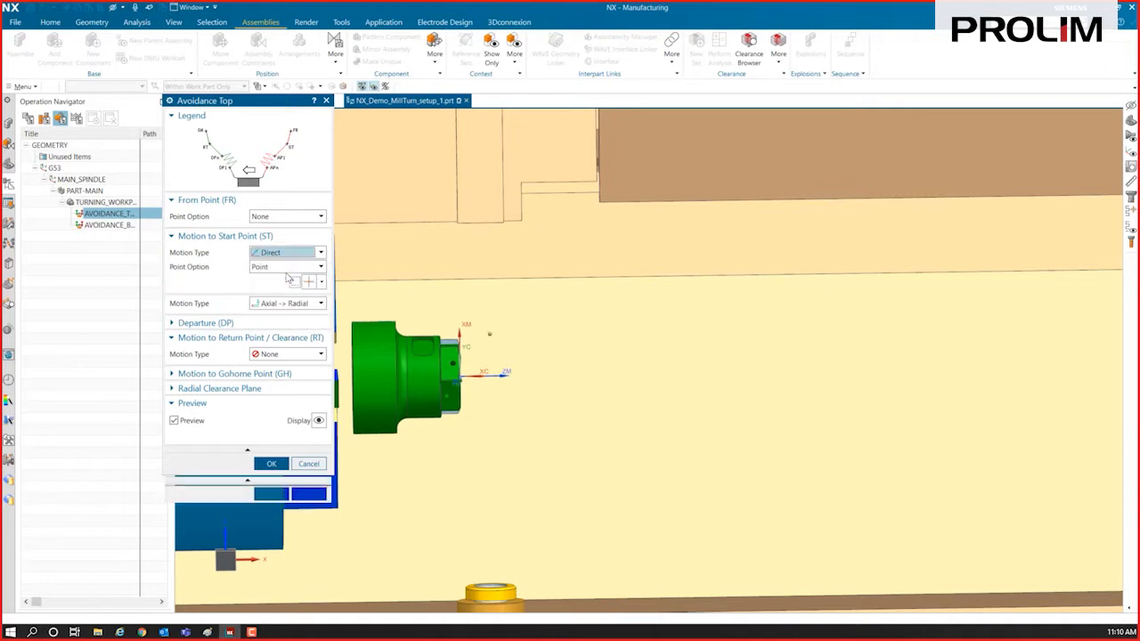
pyautogui.click(321, 282)
pyautogui.click(314, 296)
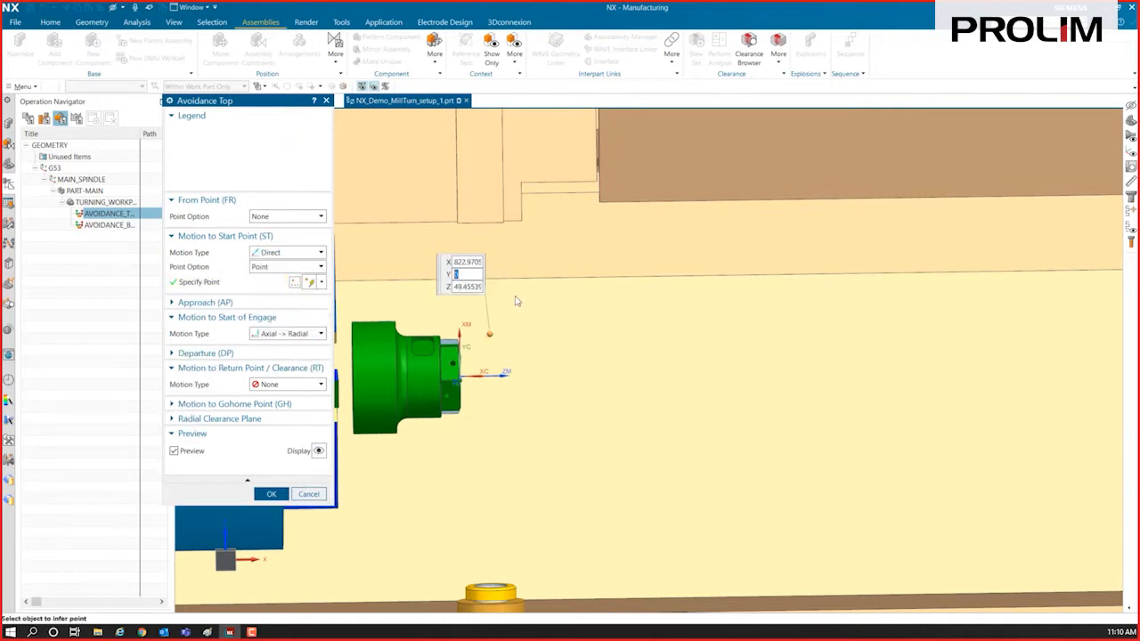
pyautogui.click(474, 303)
pyautogui.click(484, 289)
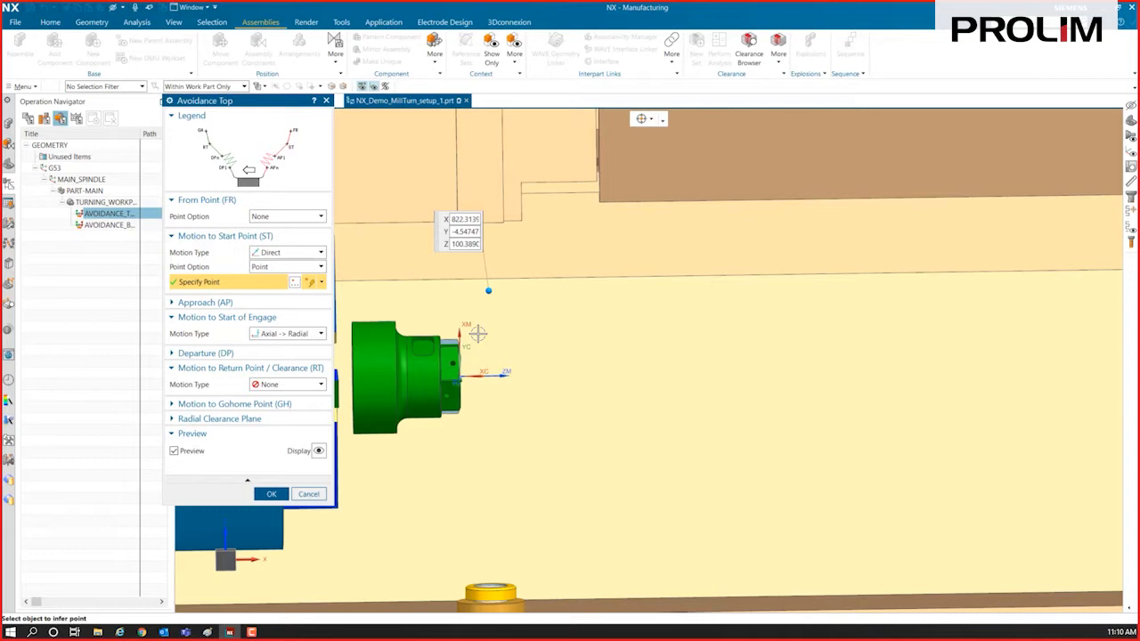
# Step: Set the motions to start of engage and return point to Automatic, with the return point Same as Start, and accept AVOIDANCE_TOP
pyautogui.click(282, 335)
pyautogui.click(283, 345)
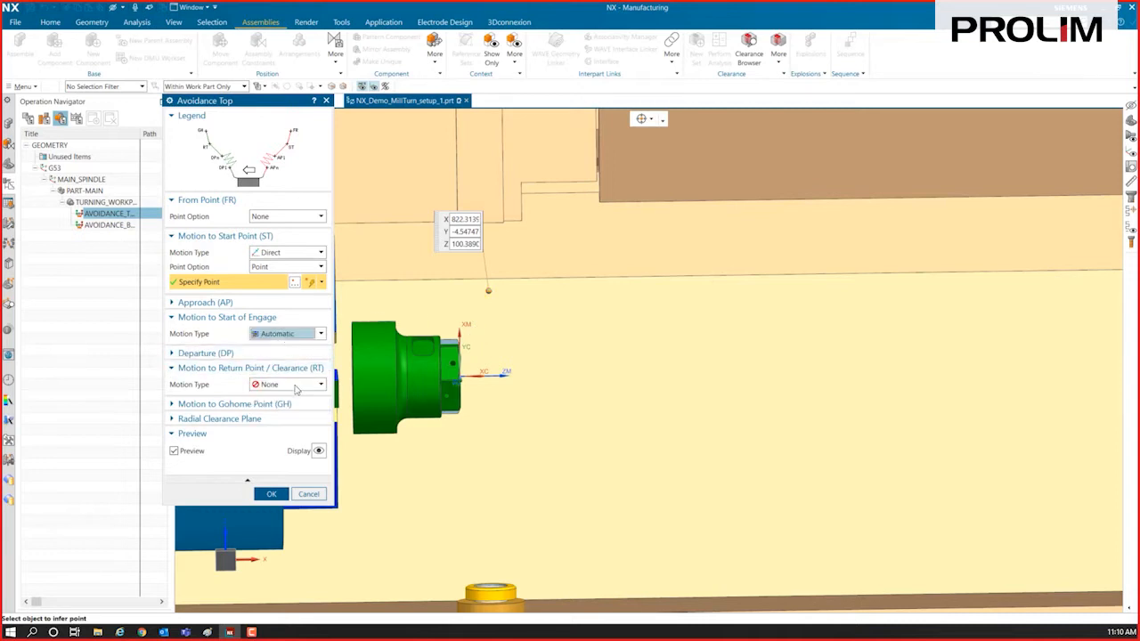
pyautogui.click(294, 385)
pyautogui.click(293, 407)
pyautogui.click(292, 399)
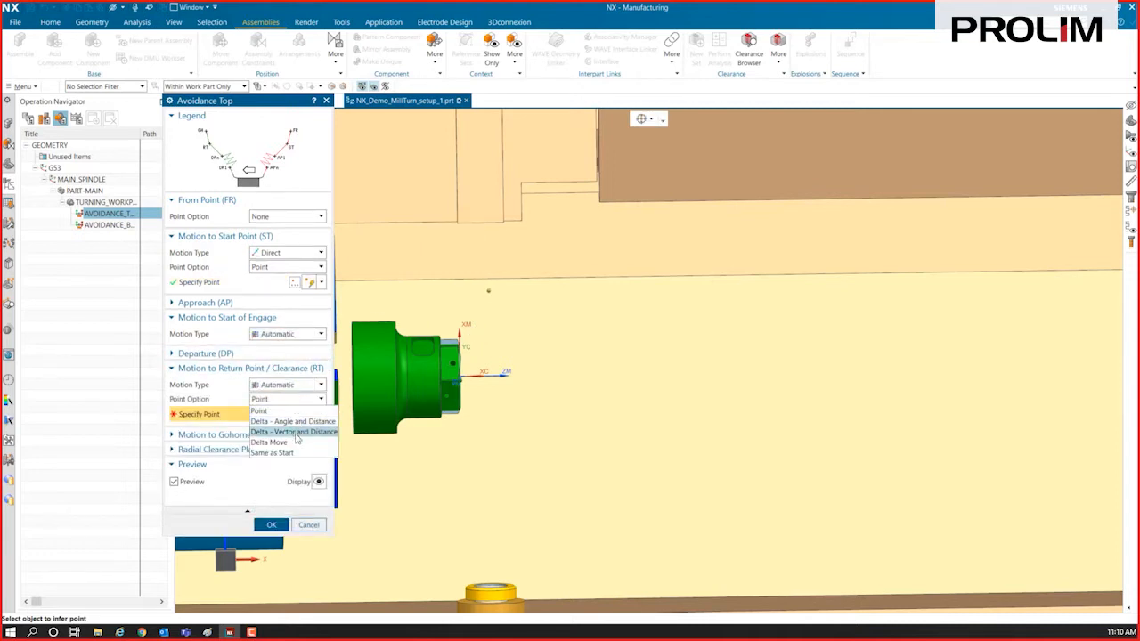
pyautogui.click(294, 453)
pyautogui.click(269, 506)
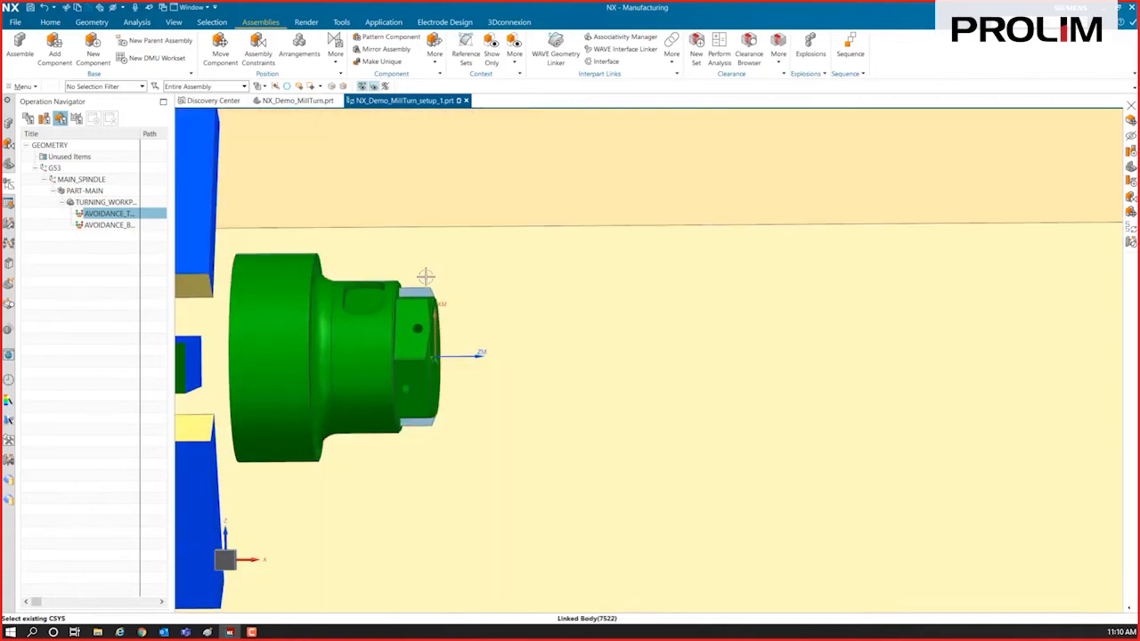
# Step: Start creating a tool and set the tool type to turning
pyautogui.scroll(-3, 516, 413)
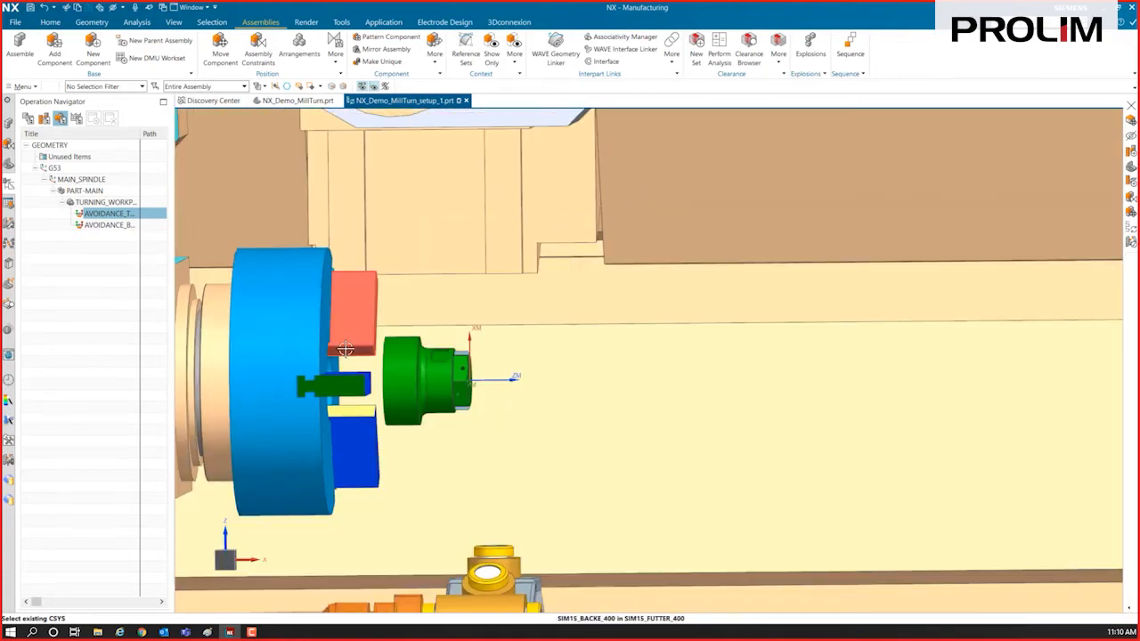
pyautogui.click(50, 22)
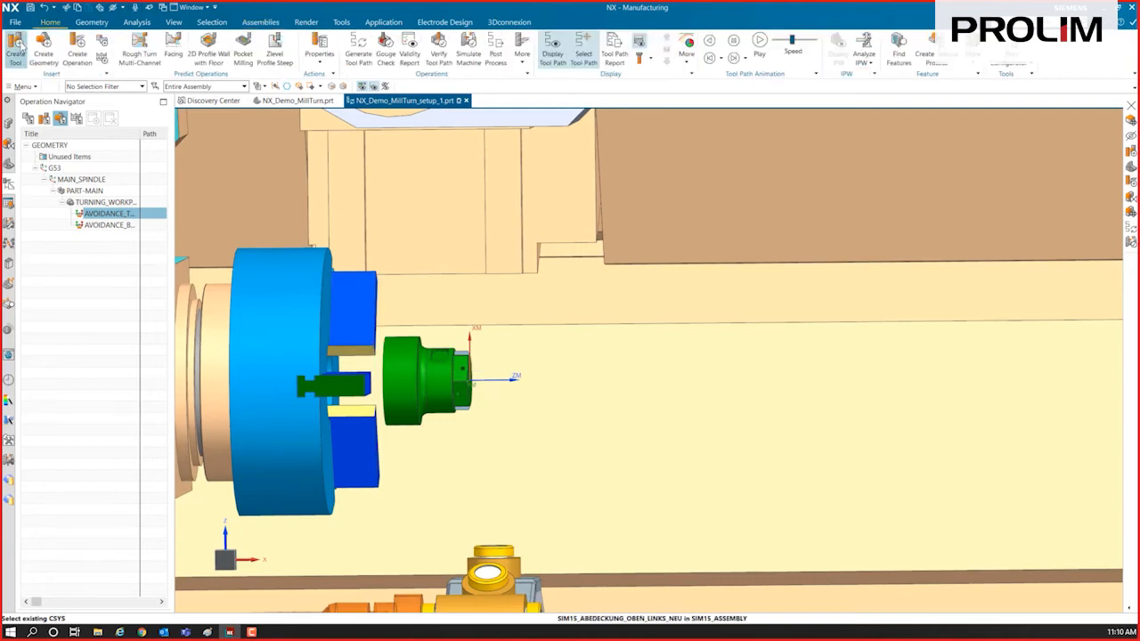
pyautogui.click(16, 45)
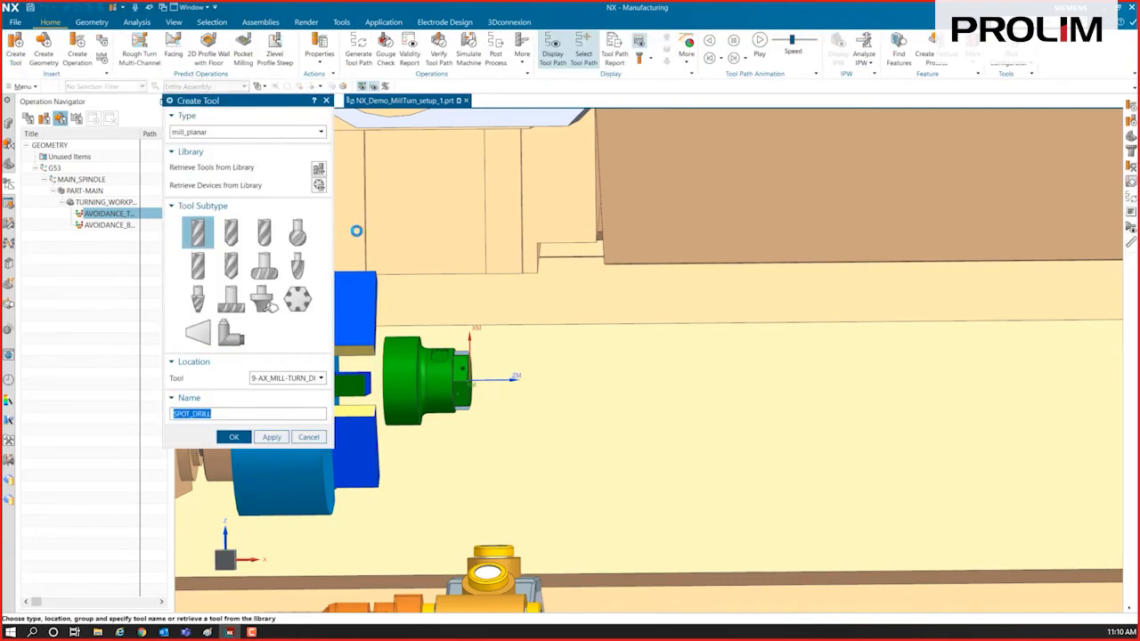
pyautogui.click(225, 133)
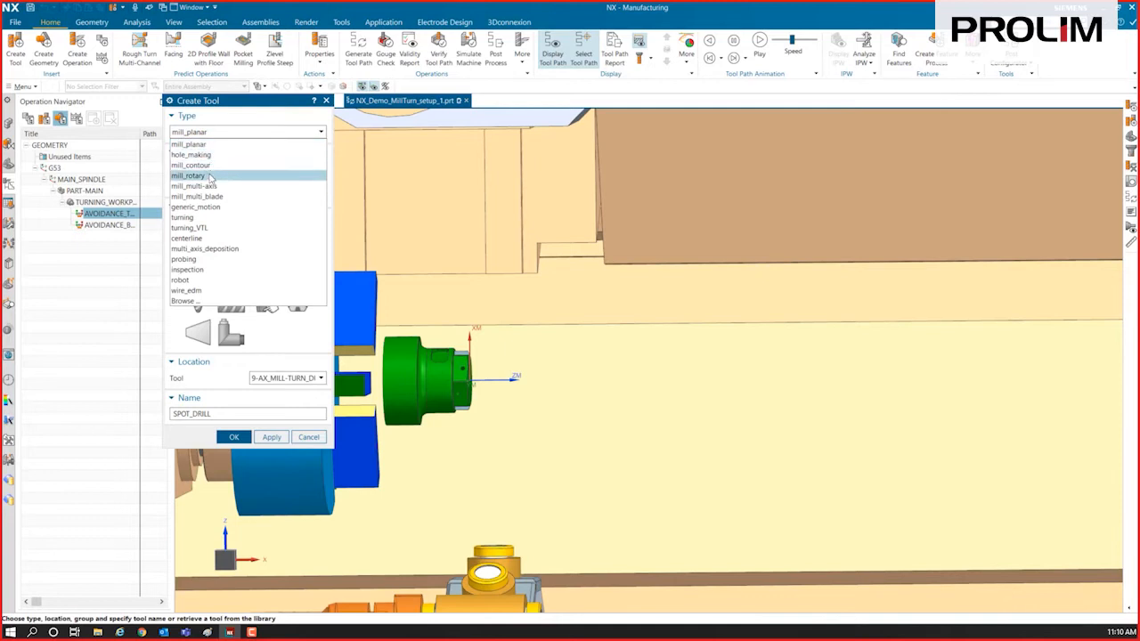
pyautogui.click(210, 220)
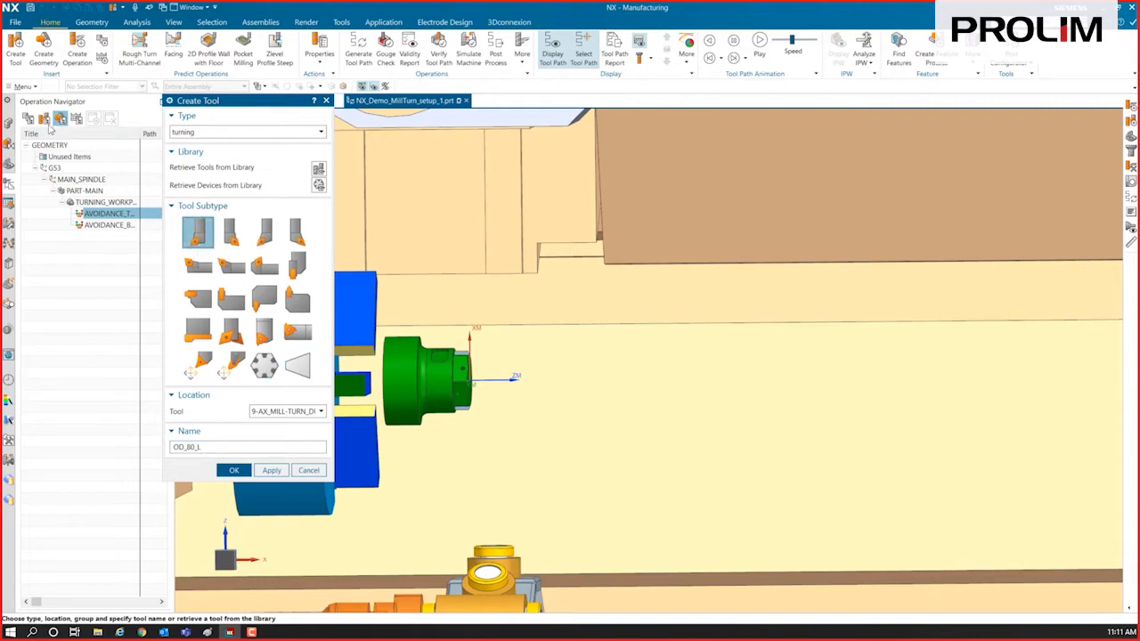
# Step: Show the machine tool view with all groups expanded in the Operation Navigator, and cancel the tool creation
pyautogui.click(44, 119)
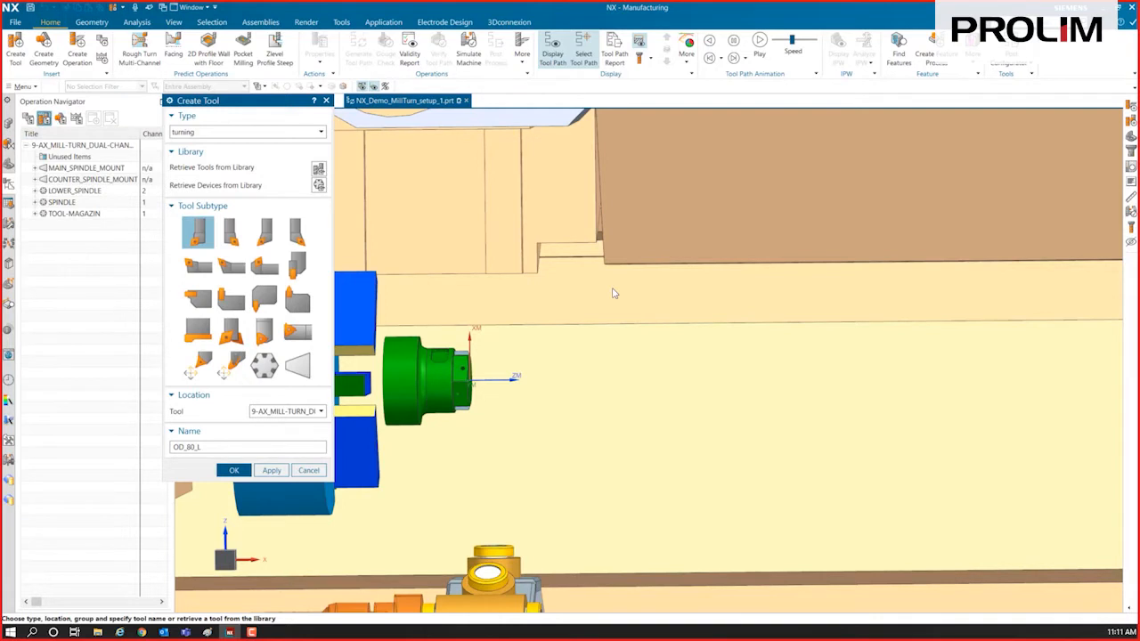
pyautogui.rightClick(27, 291)
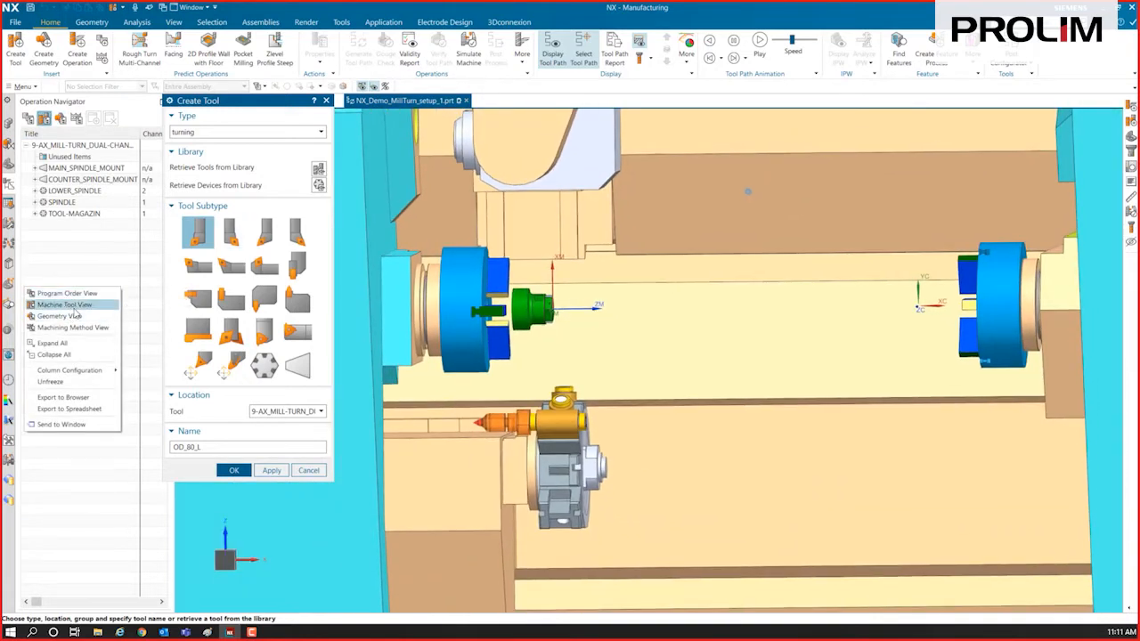
pyautogui.click(78, 309)
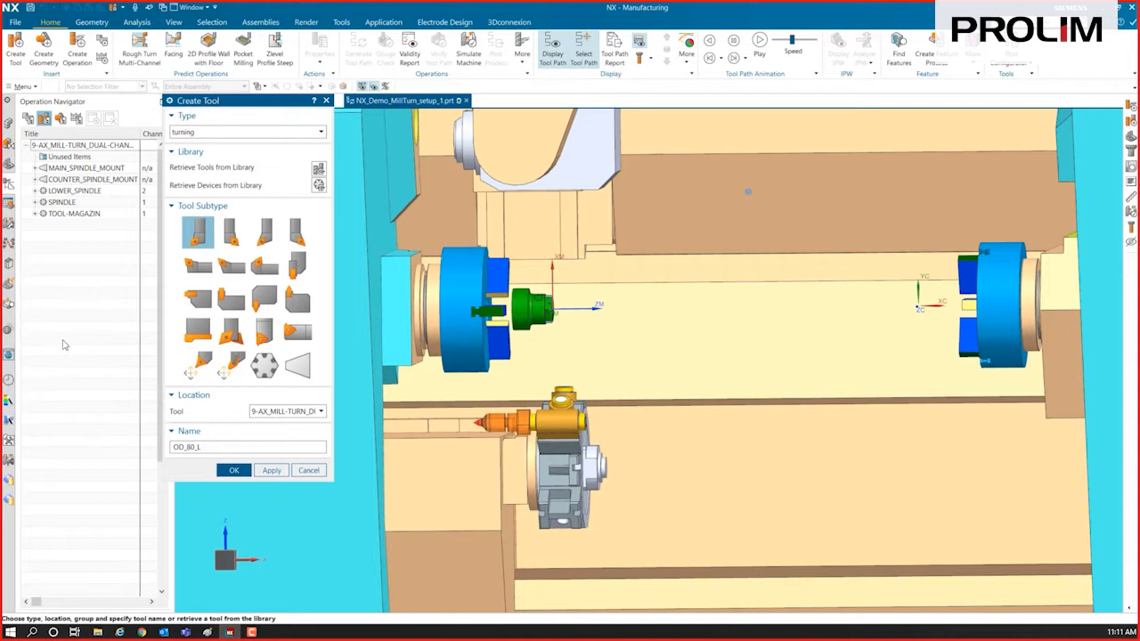
pyautogui.click(306, 470)
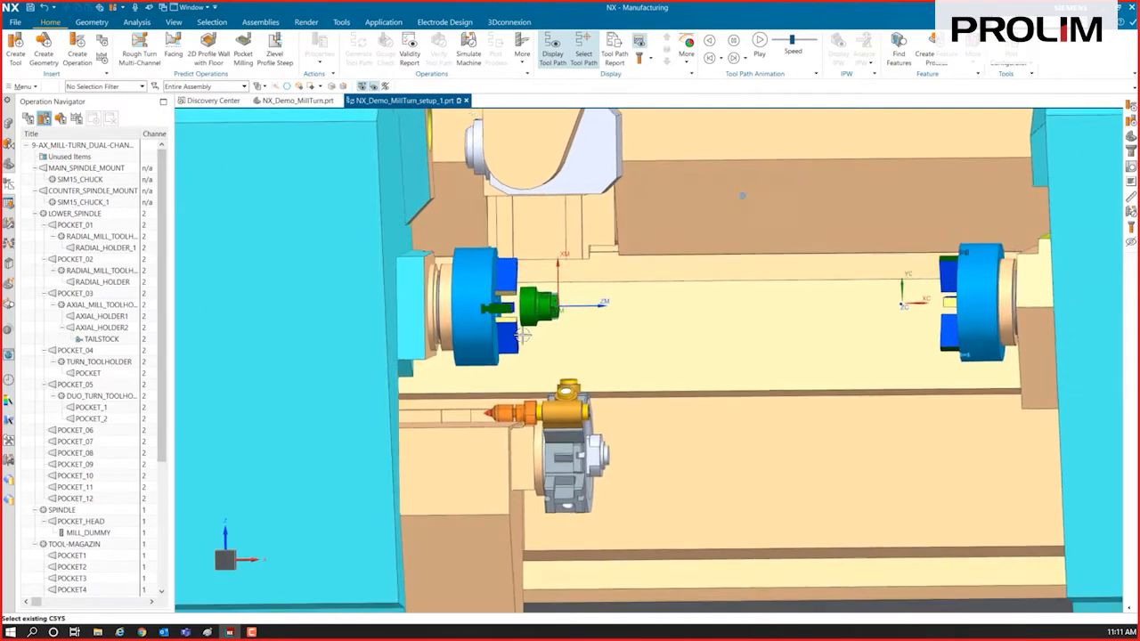
# Step: Examine the tool magazine pockets and the radial and axial mill toolholders mounted on the LOWER_SPINDLE turret
pyautogui.scroll(-5, 86, 407)
pyautogui.click(75, 361)
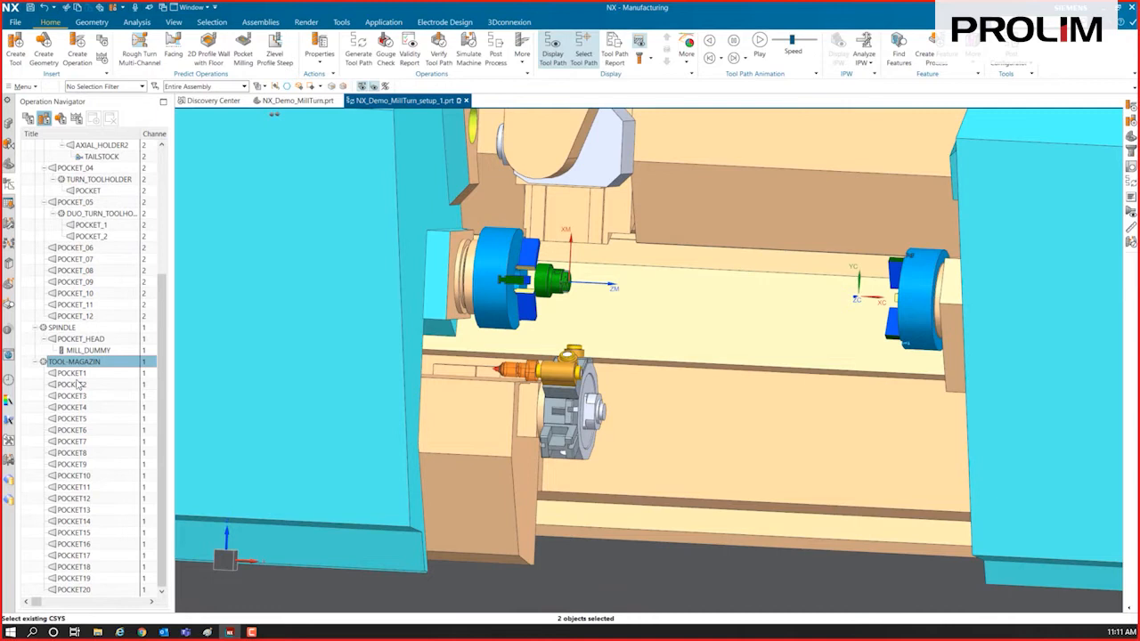
pyautogui.click(79, 385)
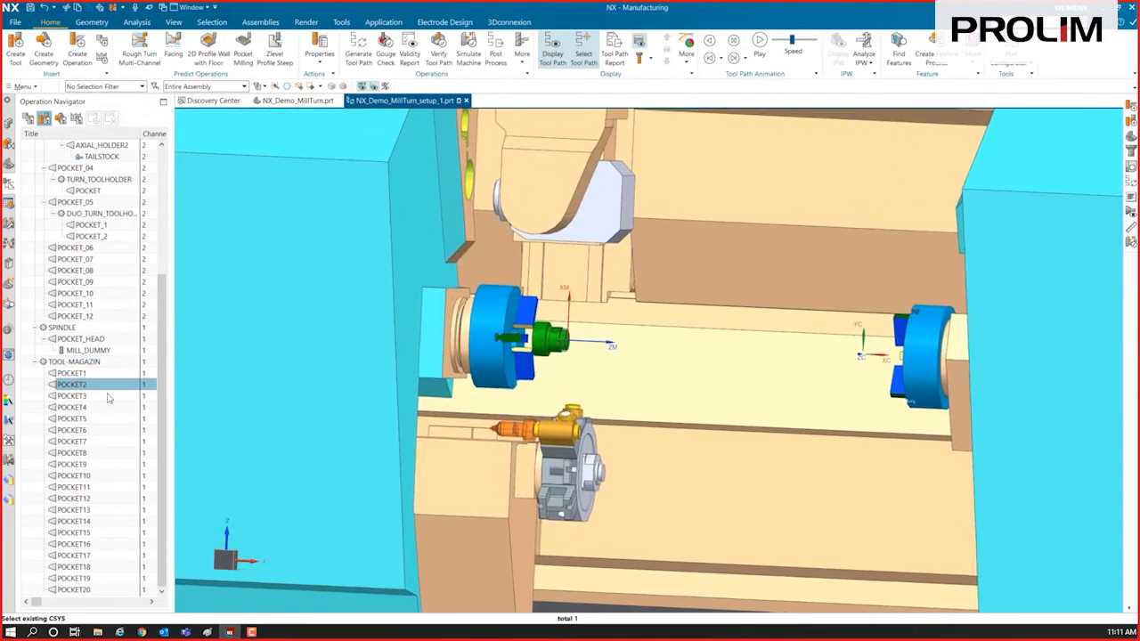
pyautogui.scroll(5, 90, 392)
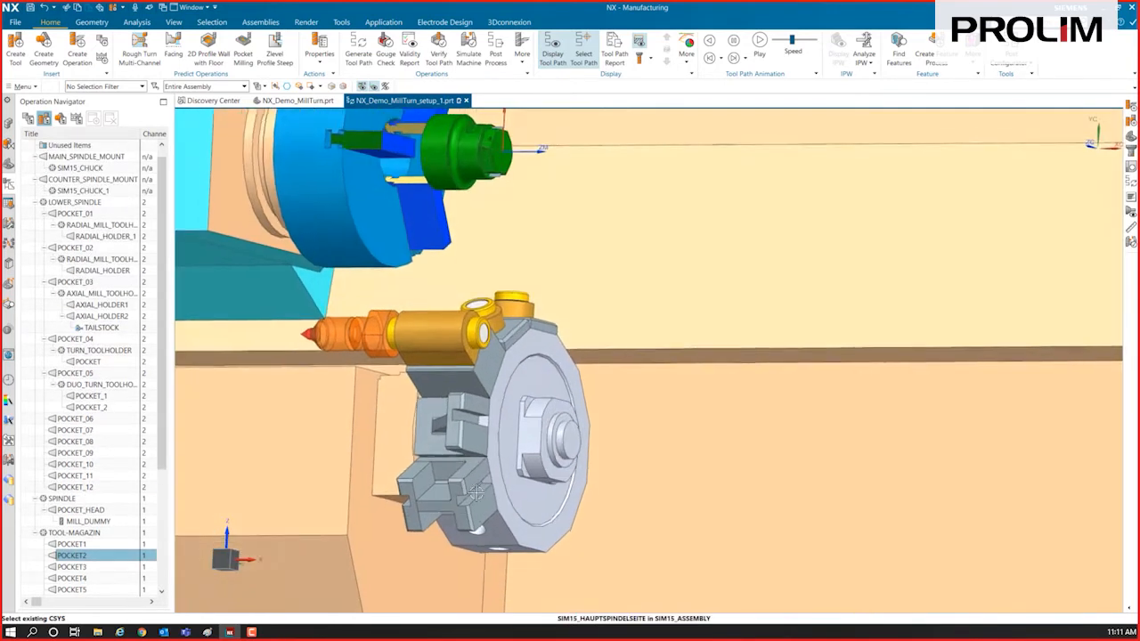
pyautogui.click(89, 259)
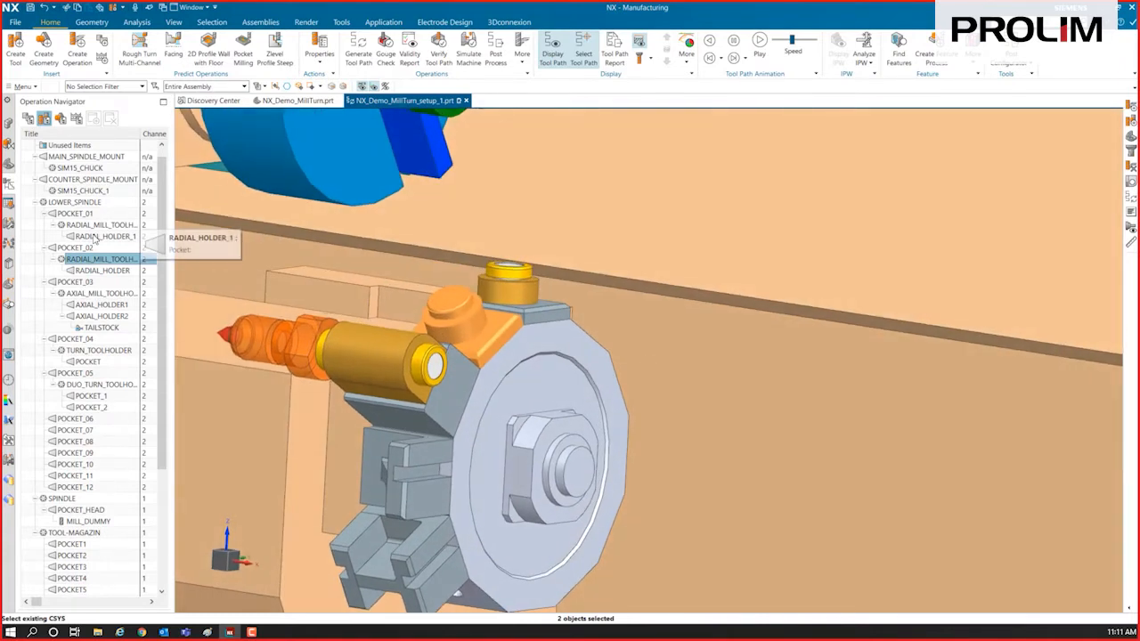
pyautogui.click(93, 216)
pyautogui.click(91, 225)
pyautogui.click(89, 293)
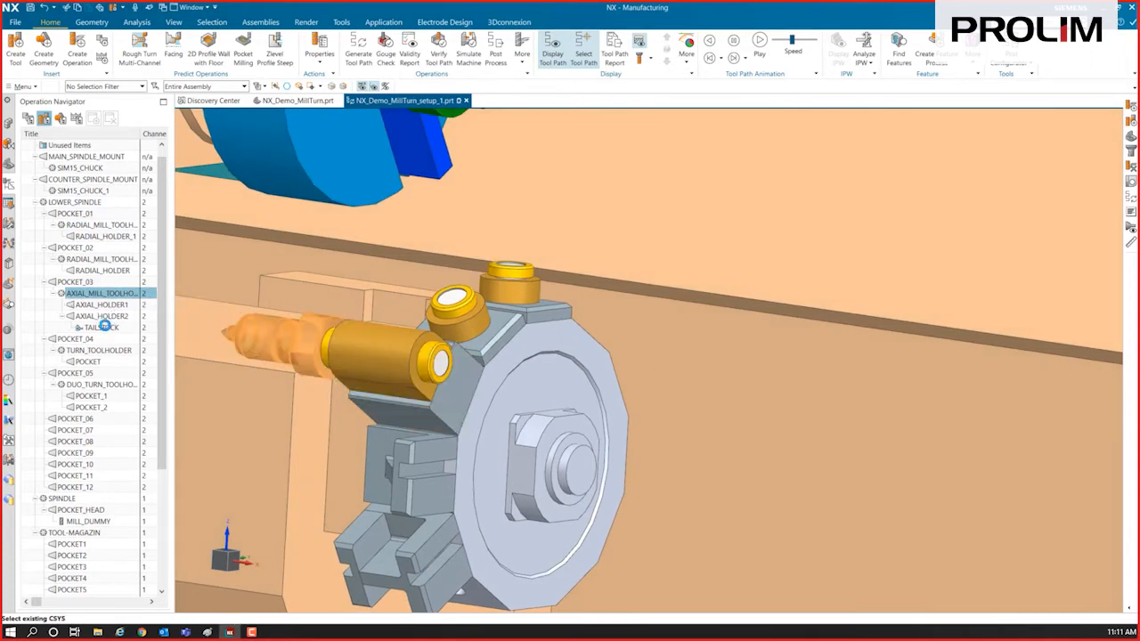
# Step: Delete the TAILSTOCK tool from AXIAL_HOLDER2 in POCKET_03
pyautogui.click(104, 327)
pyautogui.rightClick(107, 331)
pyautogui.click(160, 371)
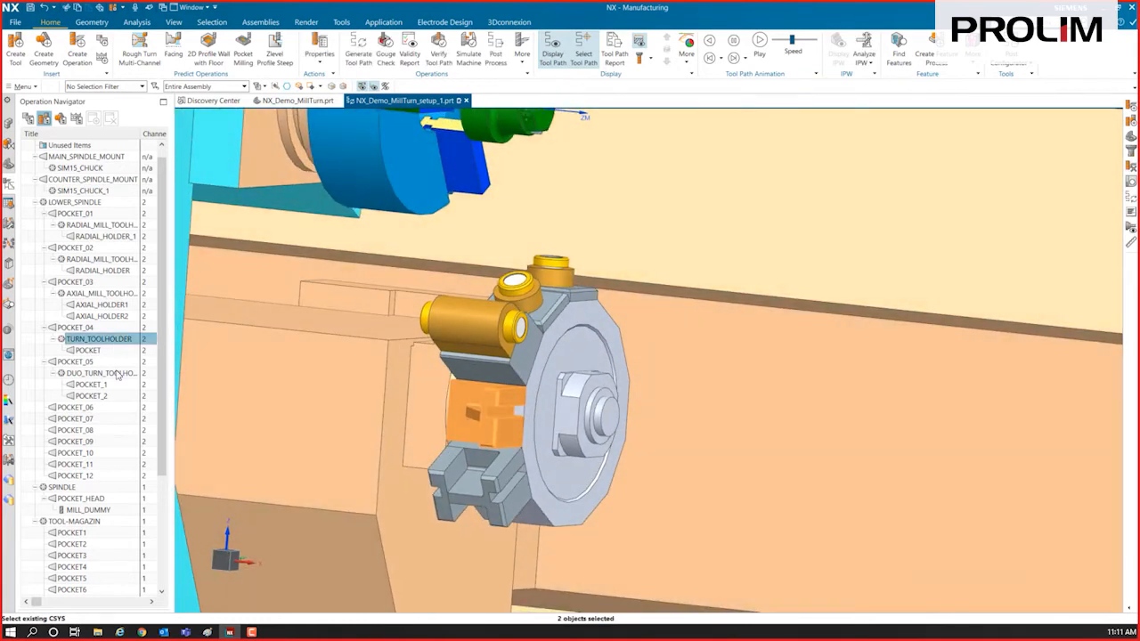
# Step: Retrieve the sim15_turn_block_duo toolholder from the device library into turret POCKET_08
pyautogui.click(116, 373)
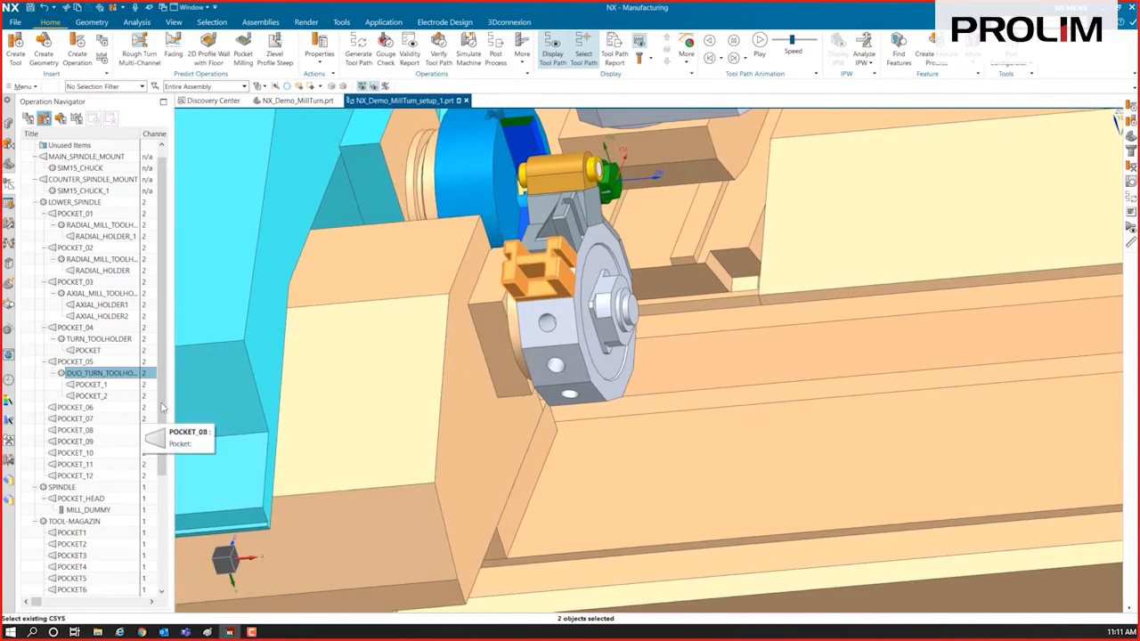
pyautogui.click(14, 57)
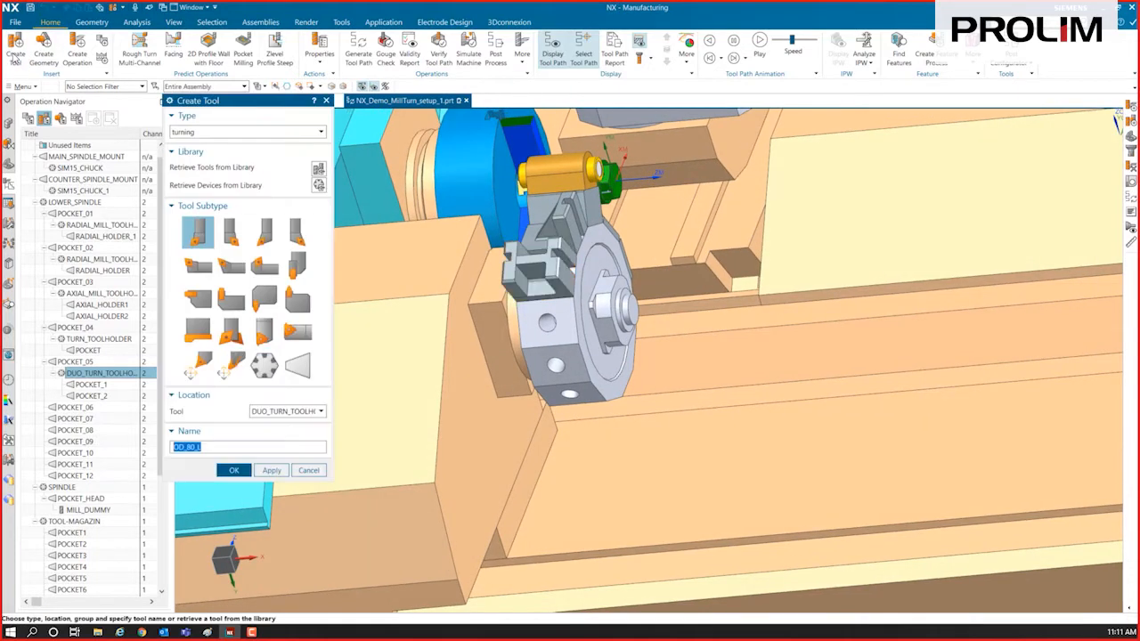
pyautogui.click(79, 430)
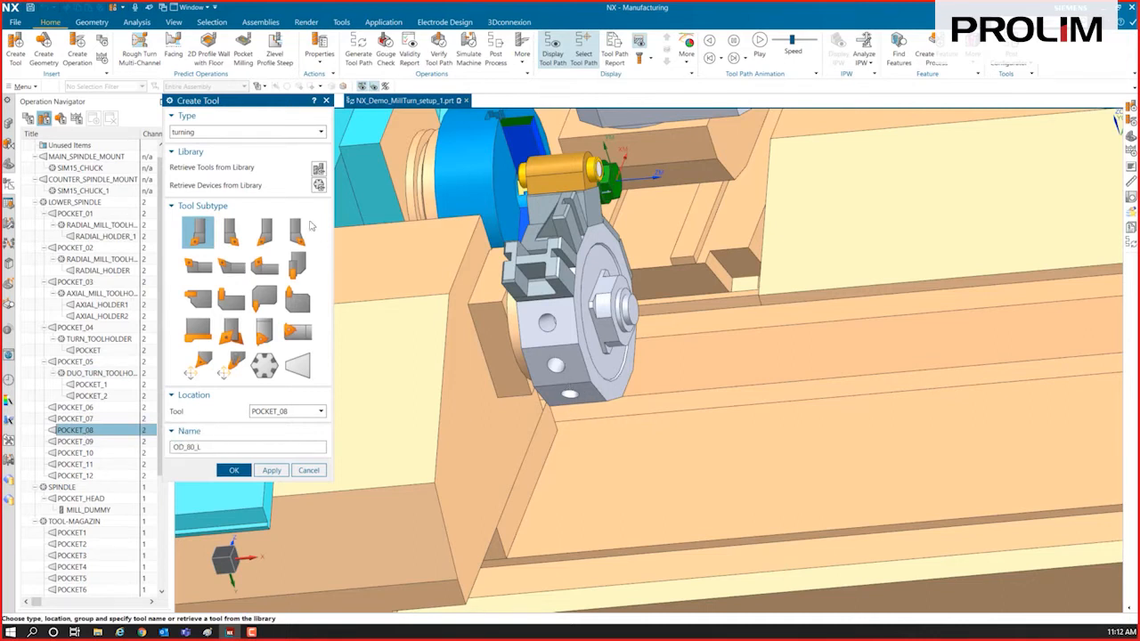
pyautogui.click(318, 188)
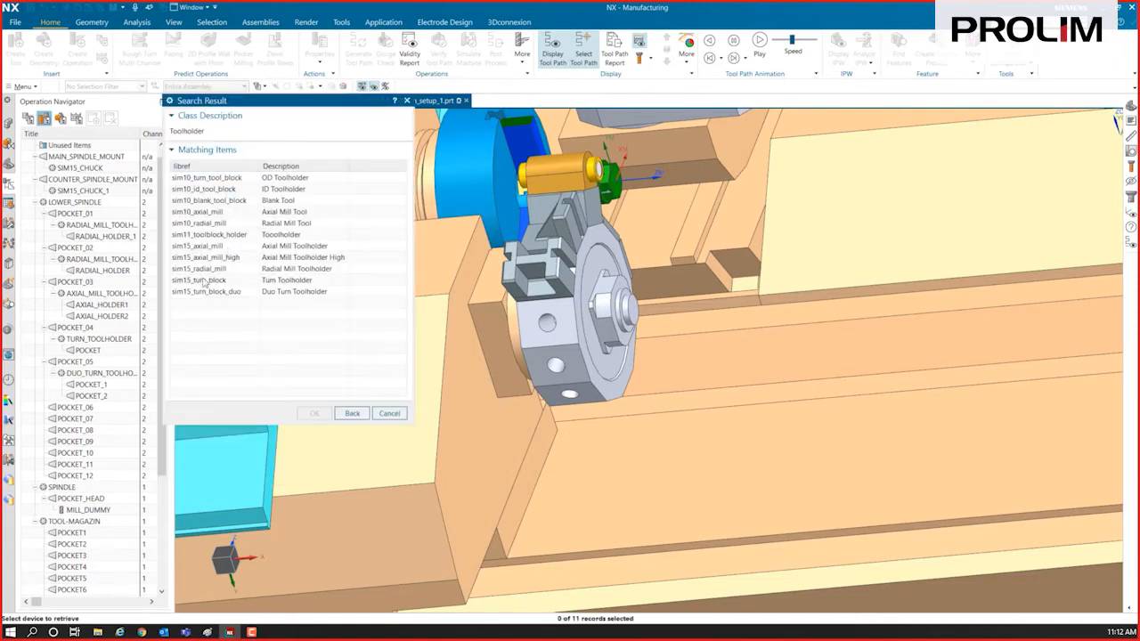
pyautogui.click(214, 292)
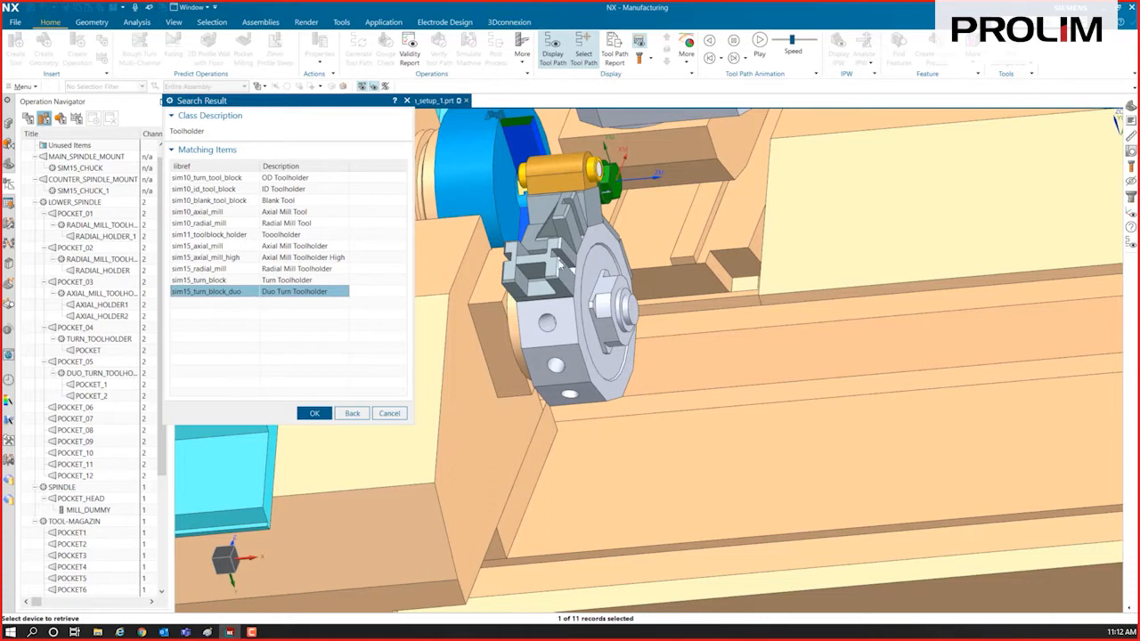
pyautogui.click(324, 415)
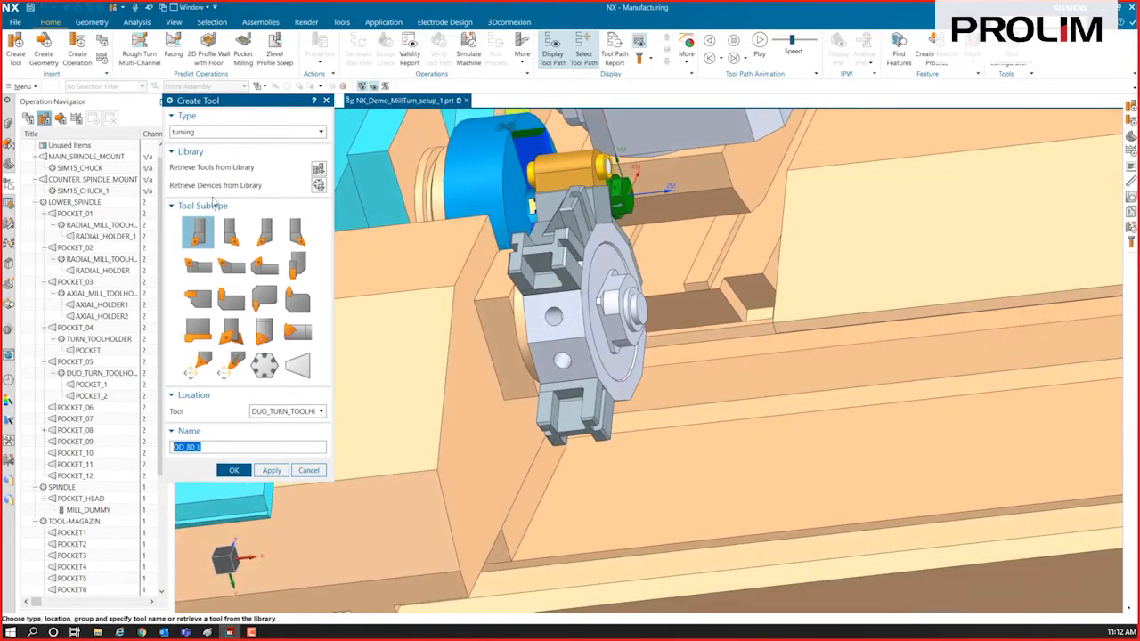
# Step: Create a turning tool of subtype OD_80_L named LT_CNMG_432 in POCKET_1 of the DUO_TURN_TOOLHOLDER
pyautogui.click(196, 228)
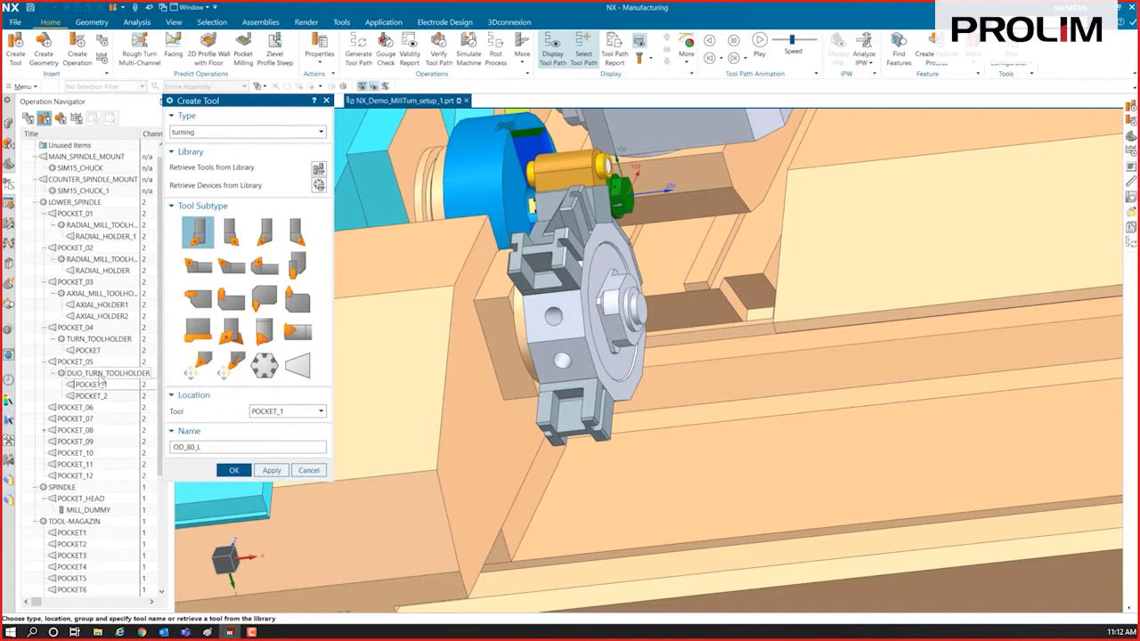
pyautogui.click(100, 374)
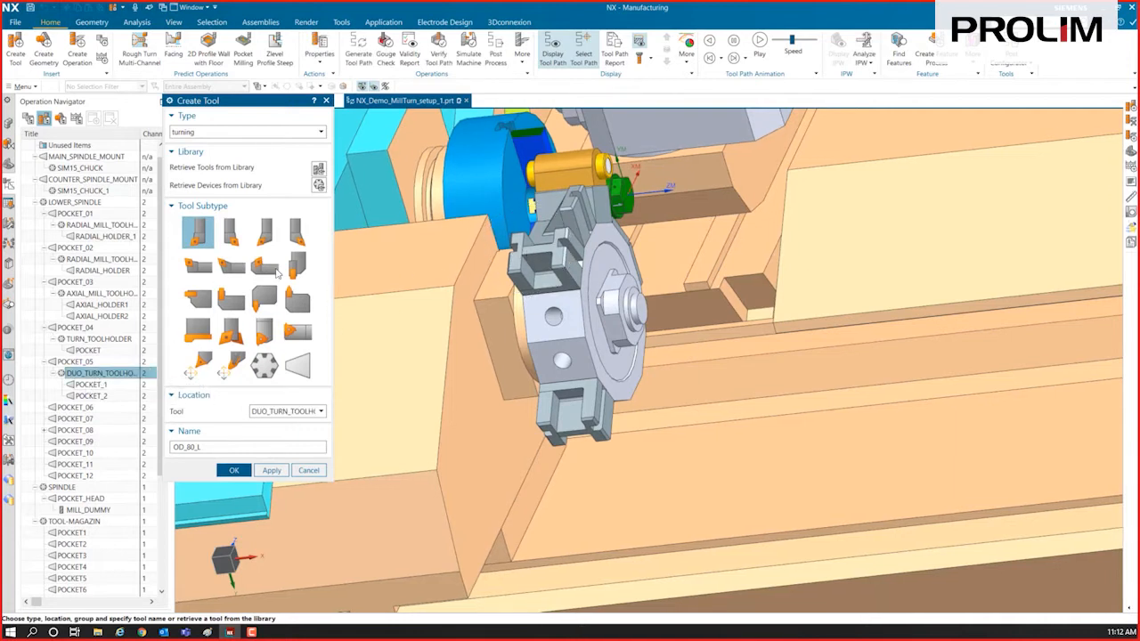
pyautogui.click(92, 384)
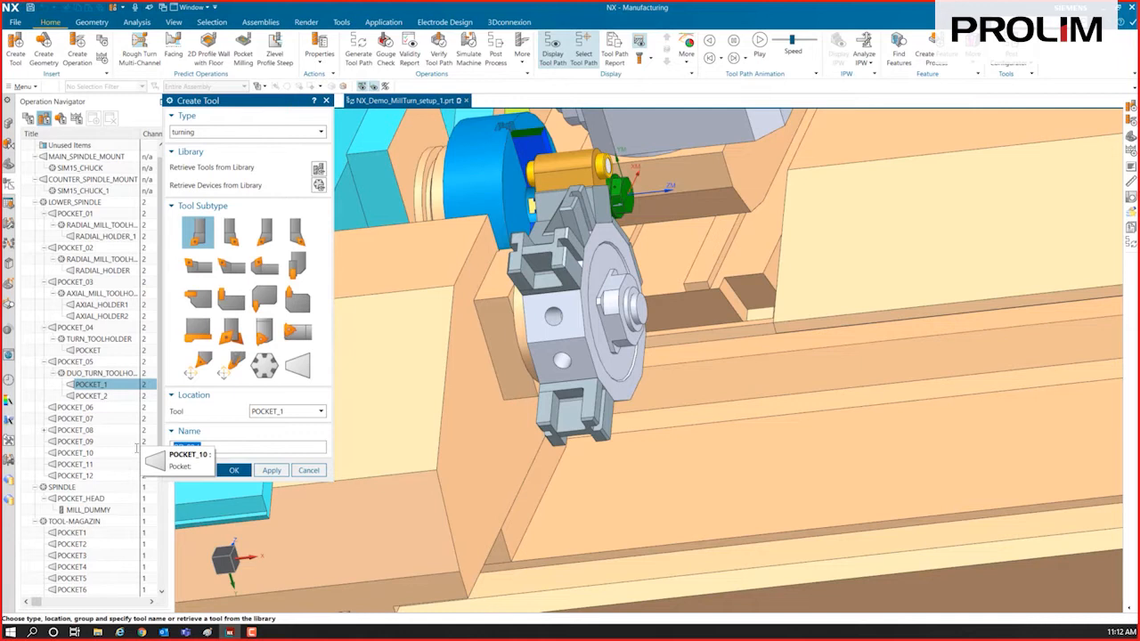
pyautogui.write('LT_CNMG_432')
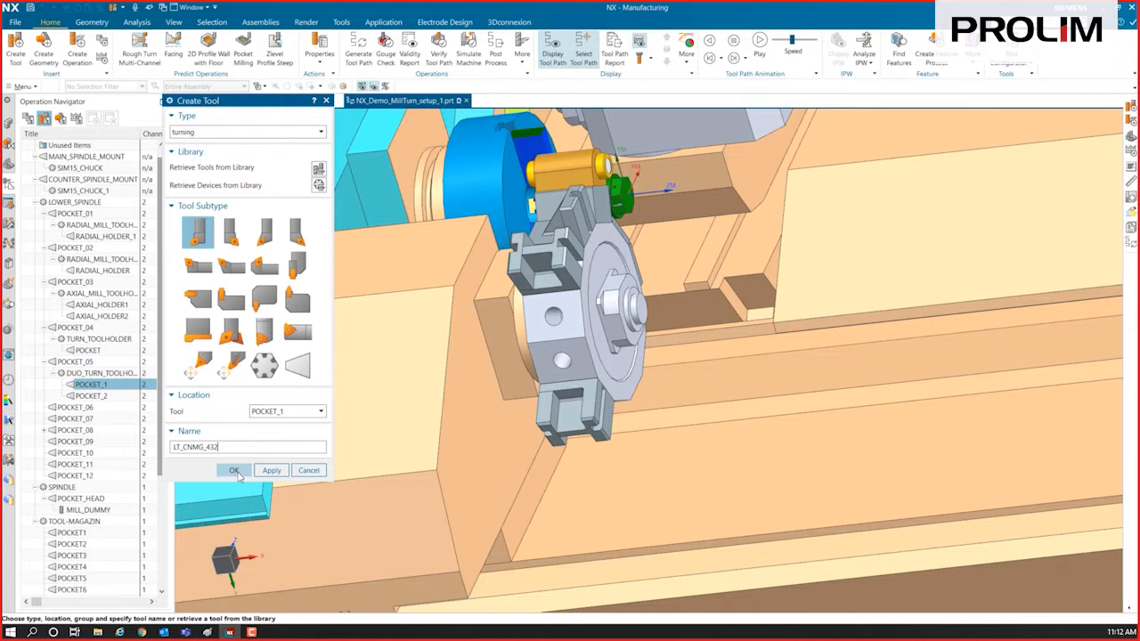
pyautogui.click(236, 472)
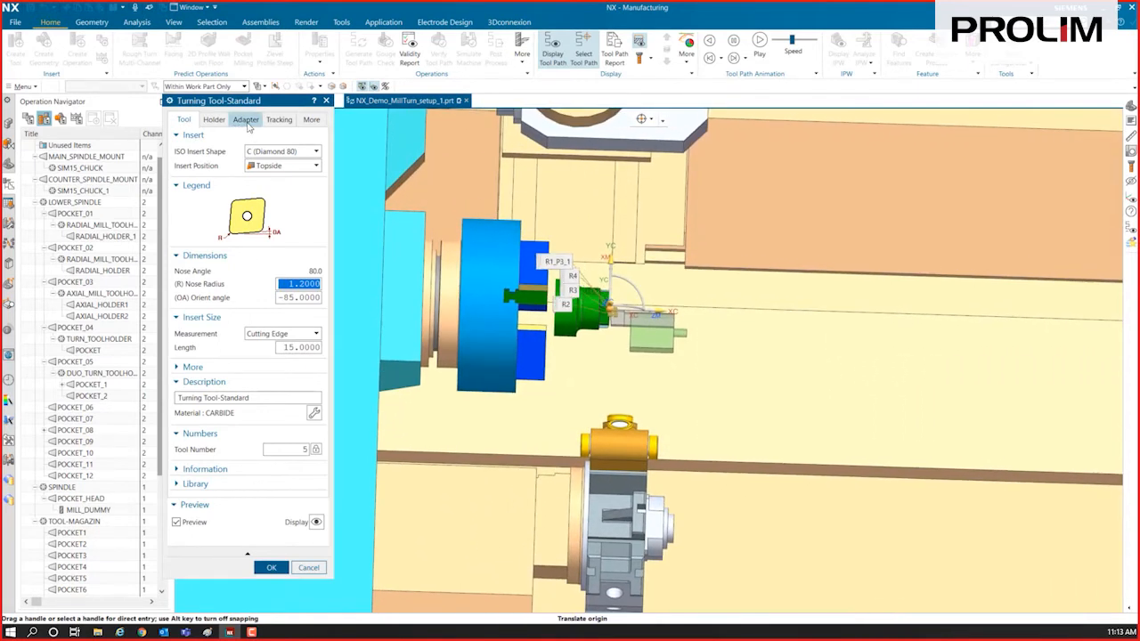
# Step: Remove the turn adapter from the LT_CNMG_432 tool and set its holder angle to -90
pyautogui.click(245, 119)
pyautogui.click(179, 151)
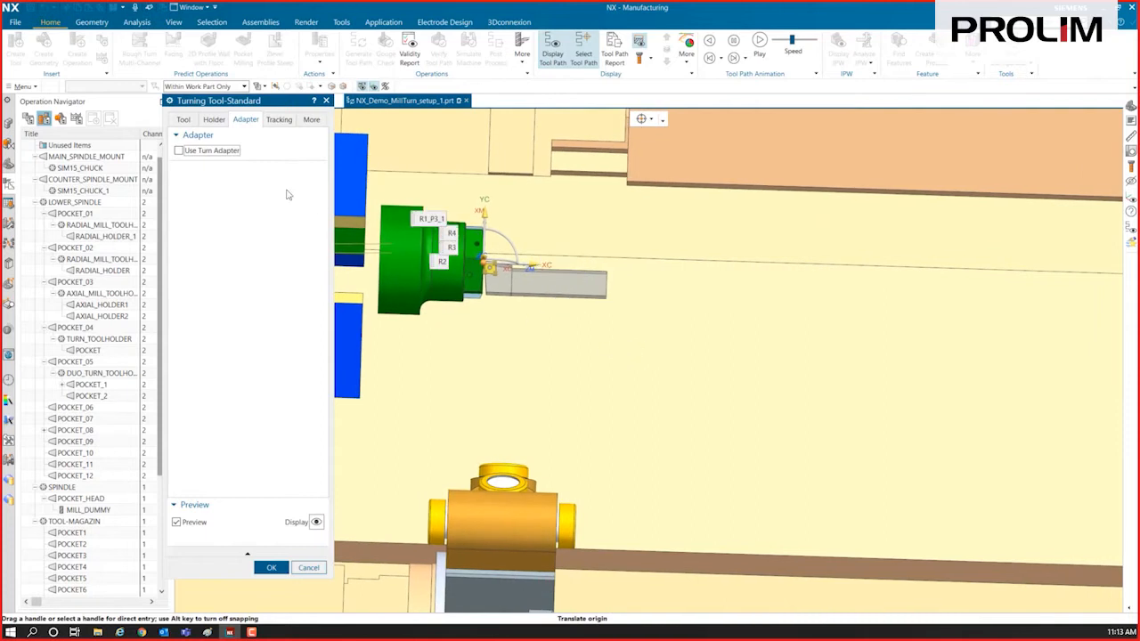
pyautogui.click(181, 119)
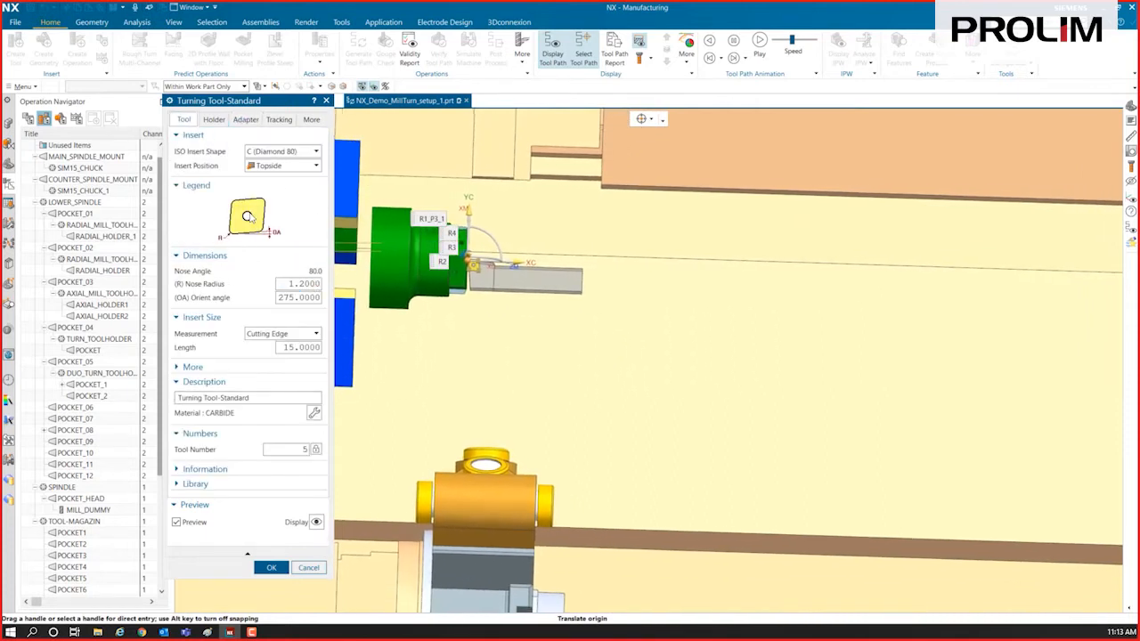
pyautogui.click(213, 119)
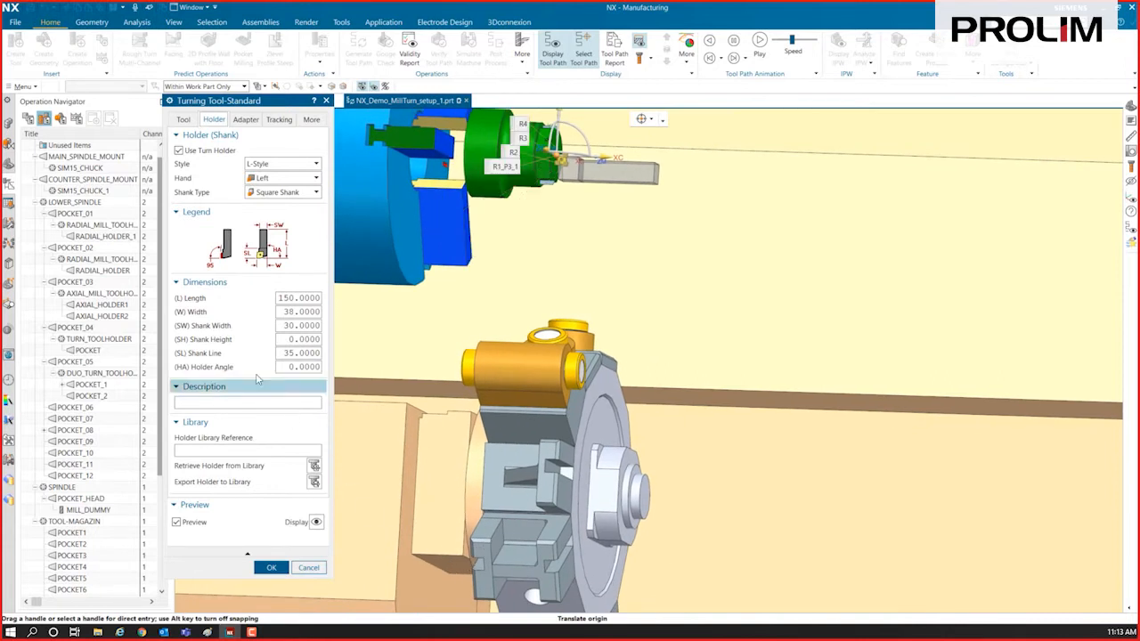
pyautogui.click(300, 364)
pyautogui.write('-90')
pyautogui.press('Return')
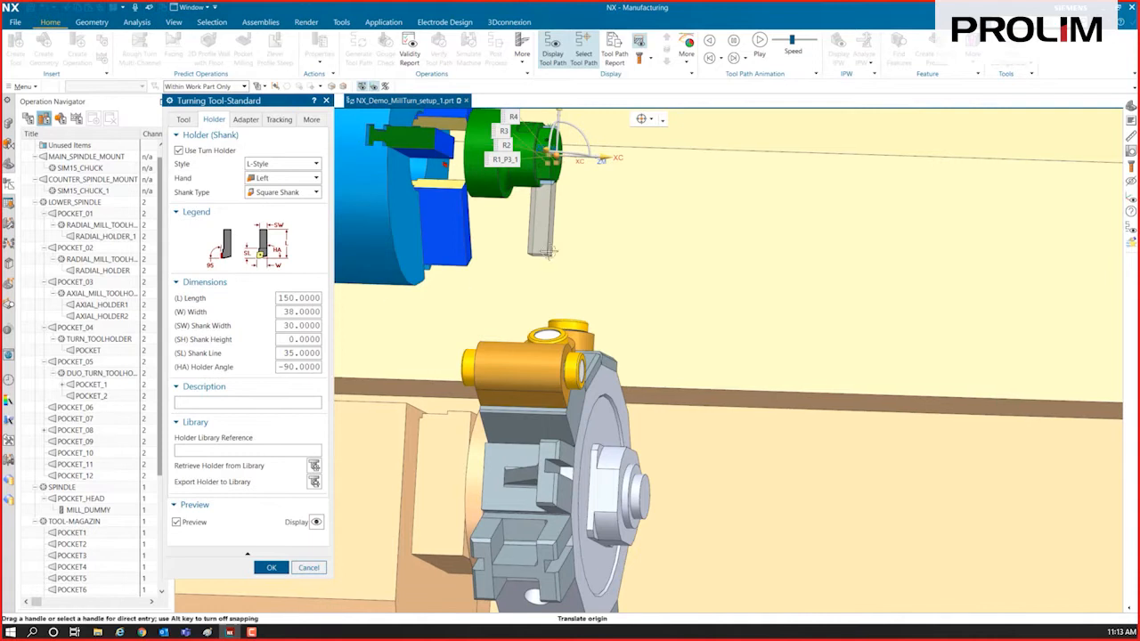
# Step: Set the LT_CNMG_432 tool's insert position to Underside and accept the tool definition
pyautogui.click(183, 120)
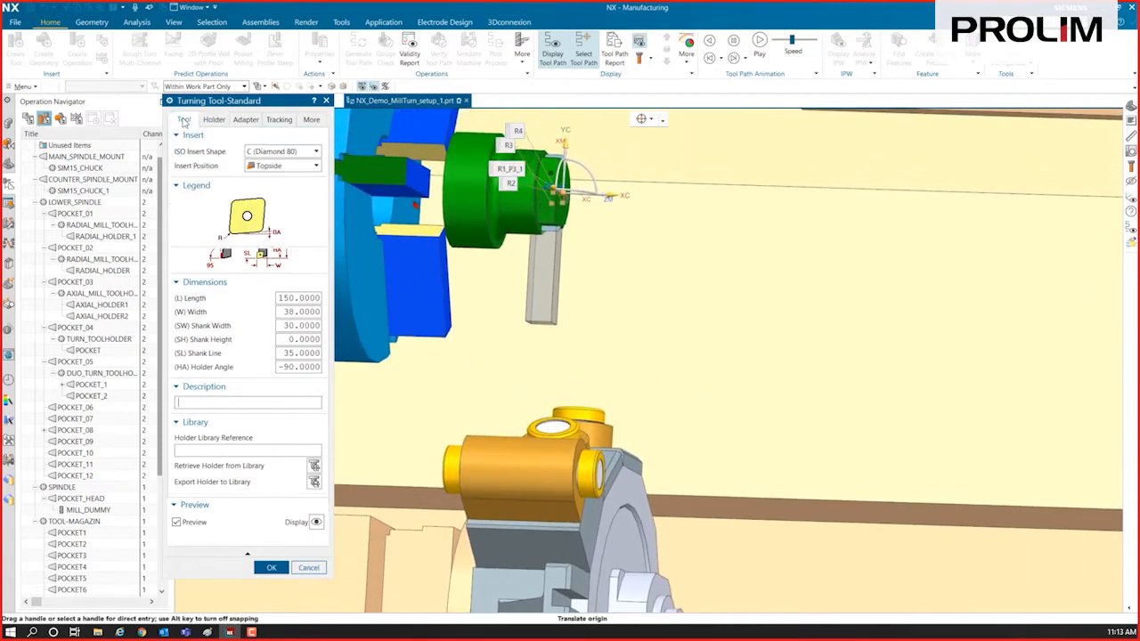
pyautogui.click(315, 166)
pyautogui.click(276, 188)
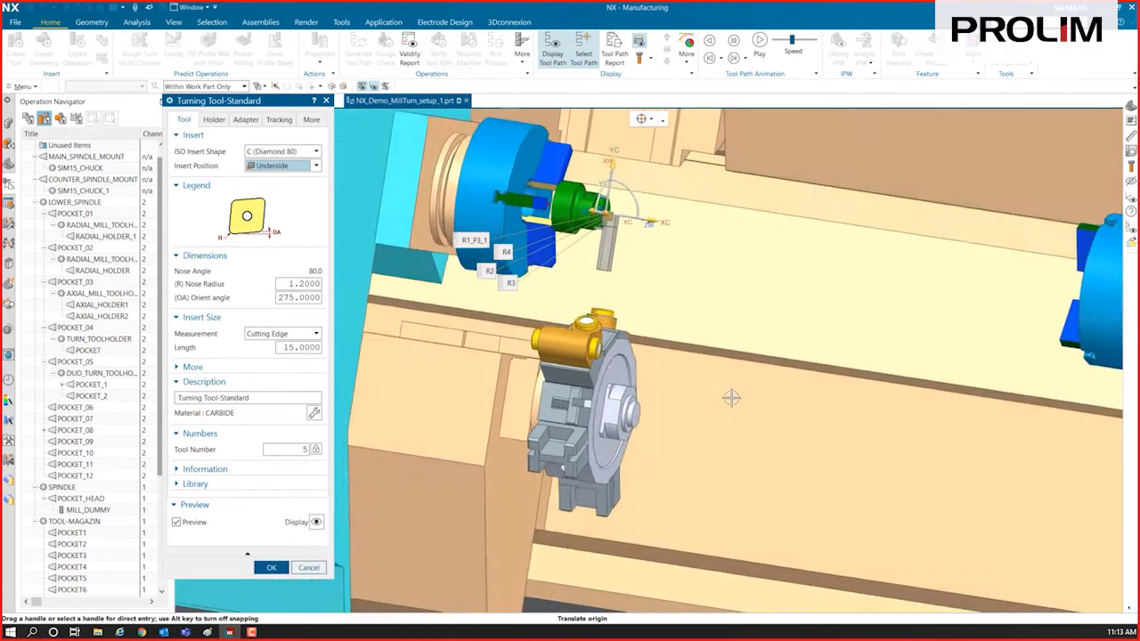
pyautogui.click(271, 567)
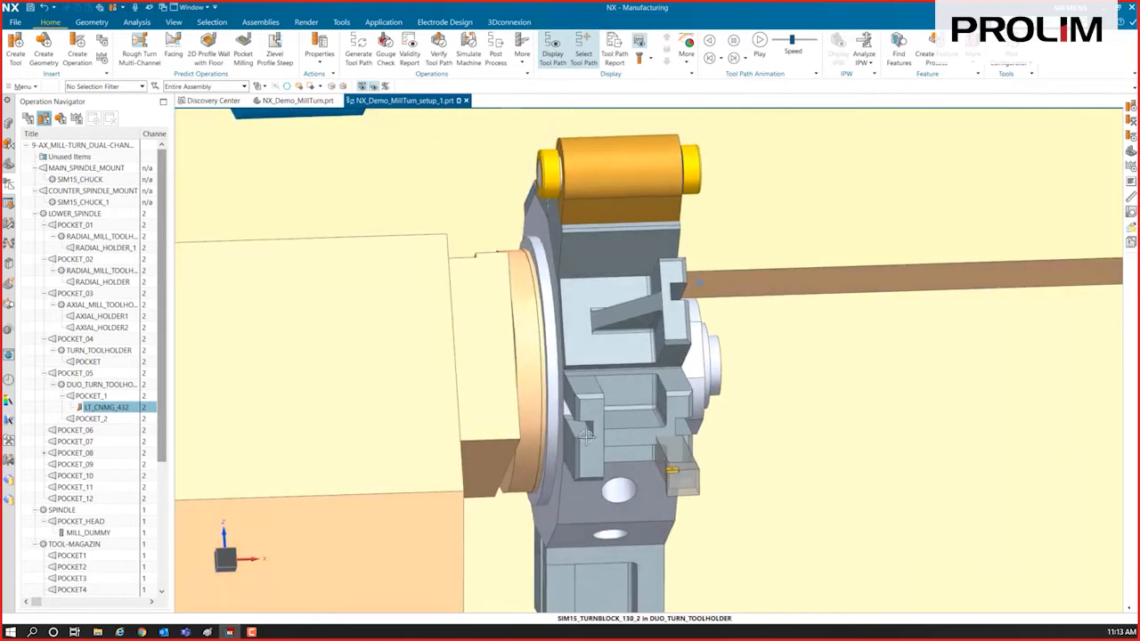
# Step: Edit the LT_CNMG_432 tool's simulation mounting, setting X Mount to 150 and Y Mount to -50
pyautogui.doubleClick(106, 407)
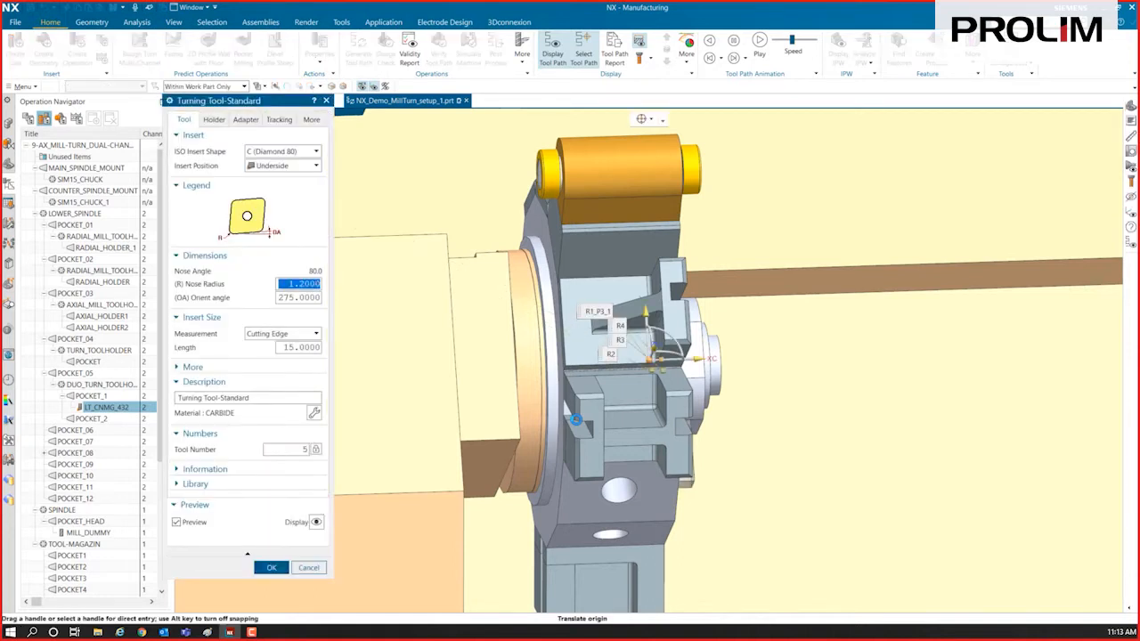
pyautogui.click(310, 122)
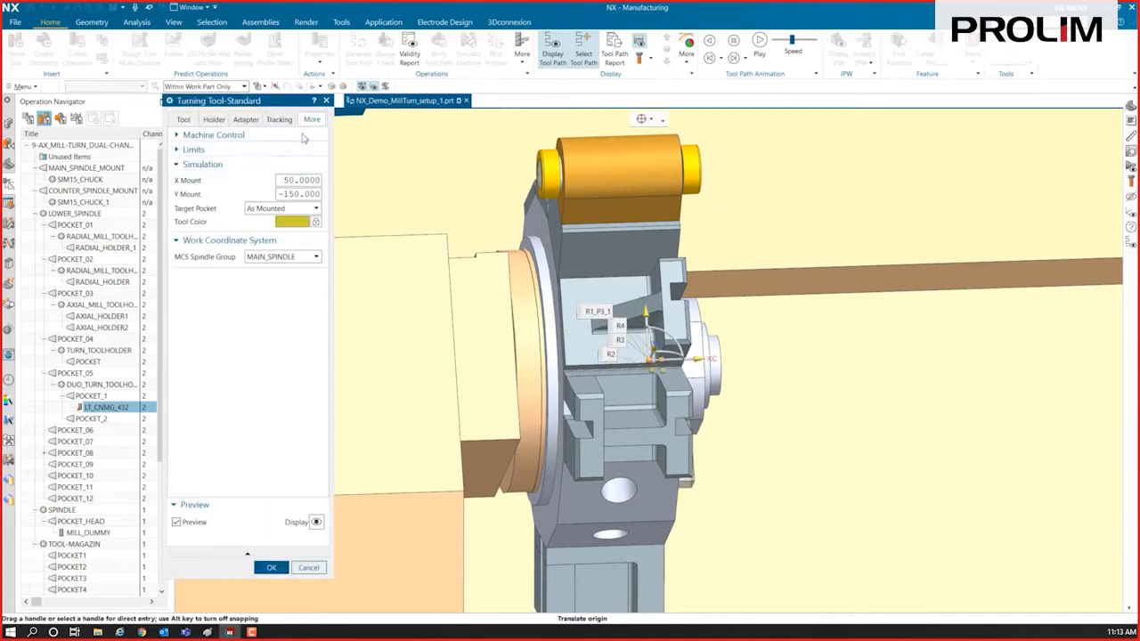
pyautogui.click(317, 180)
pyautogui.write('150')
pyautogui.press('Tab')
pyautogui.write('-50')
pyautogui.press('Tab')
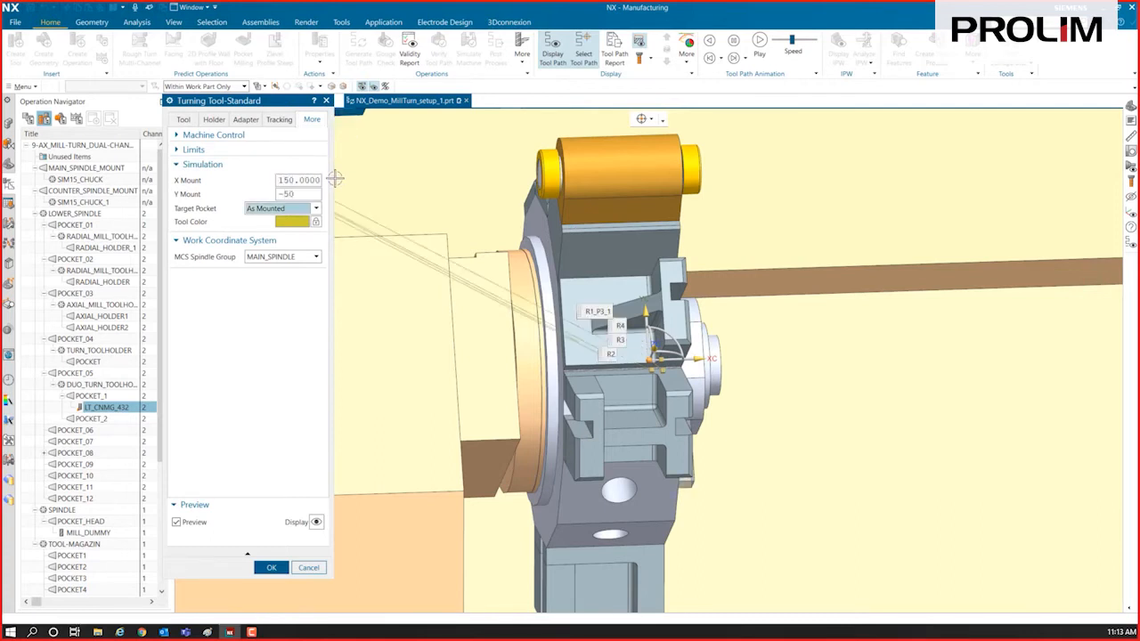
pyautogui.click(272, 568)
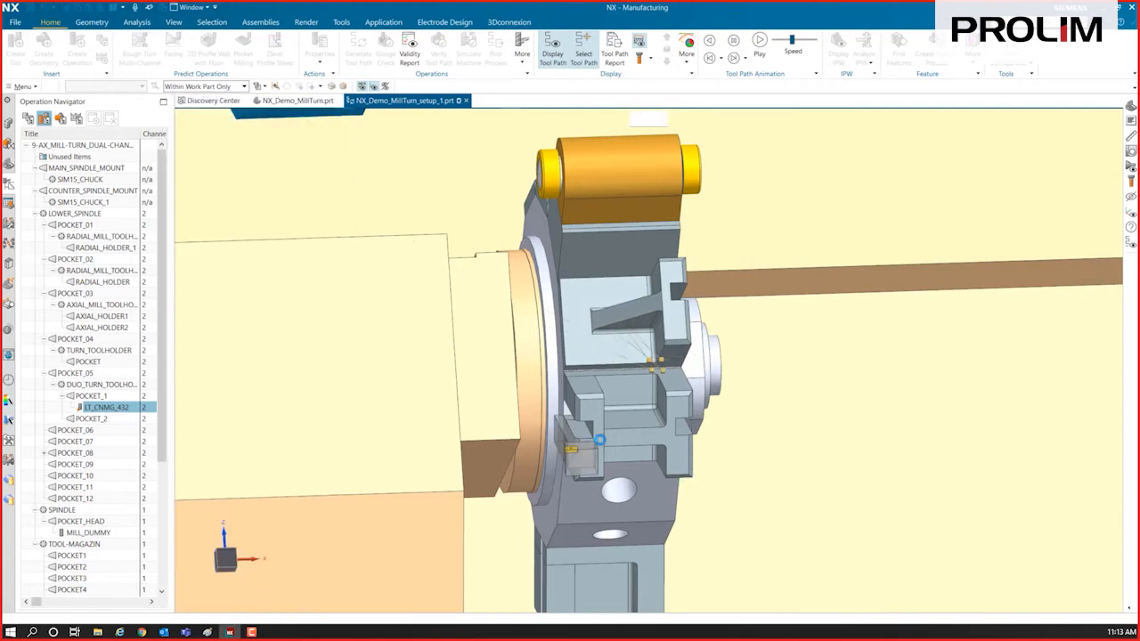
# Step: Create a turning tool of subtype OD_80_L named UH_CNMG_432 in POCKET1 of the TOOL-MAGAZIN
pyautogui.moveTo(672, 557); pyautogui.dragTo(671, 459, button='middle')
pyautogui.moveTo(582, 331); pyautogui.dragTo(445, 365, button='middle')
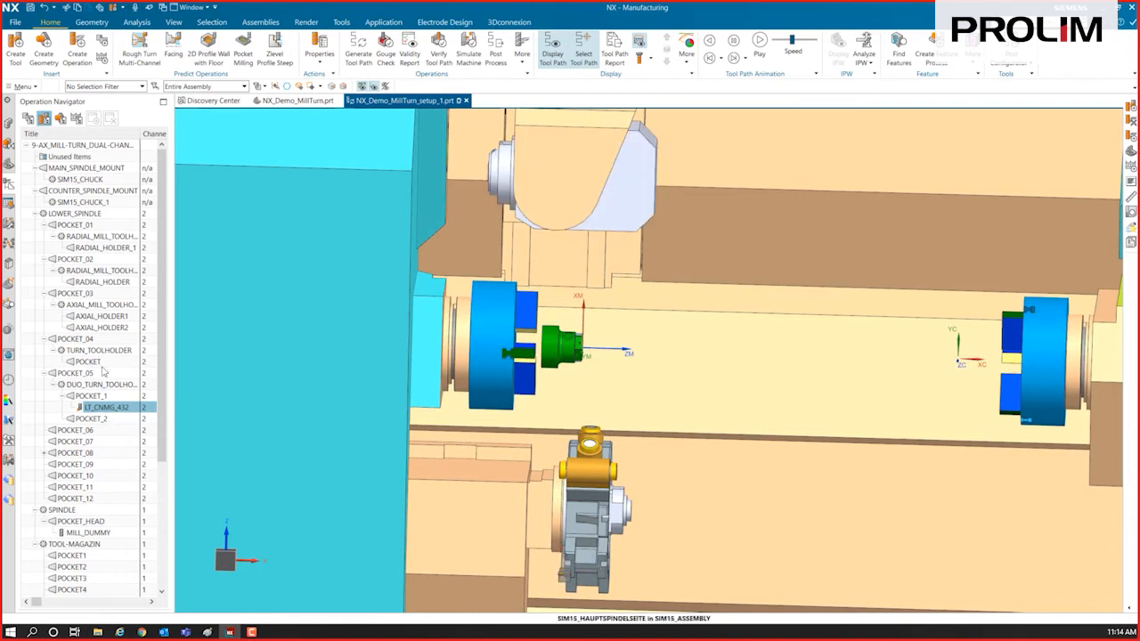
pyautogui.click(16, 52)
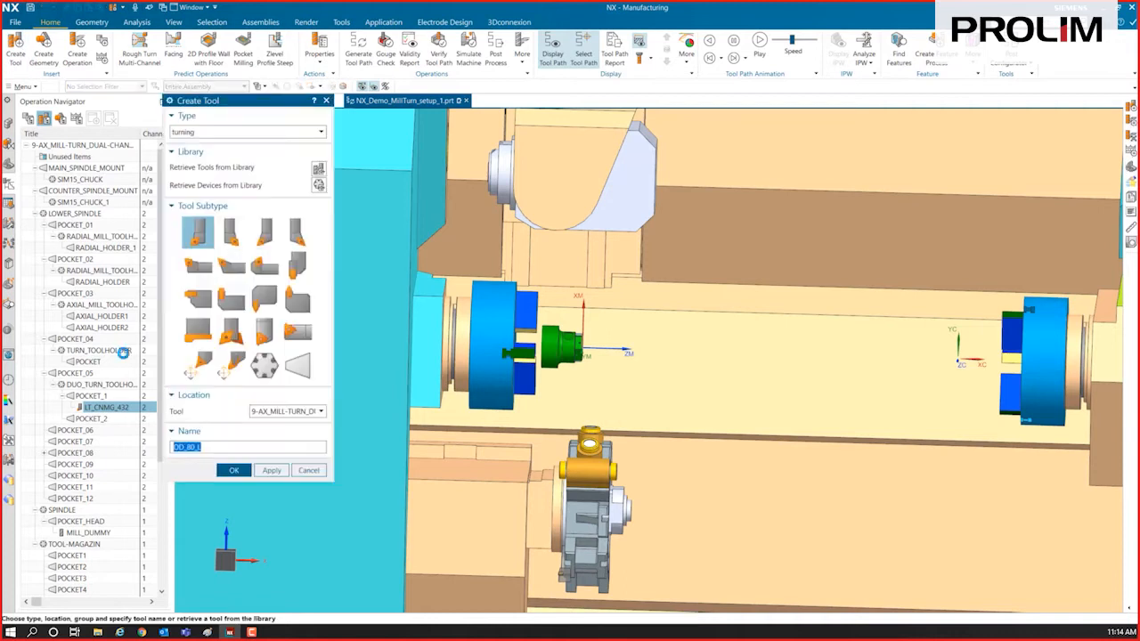
pyautogui.click(71, 555)
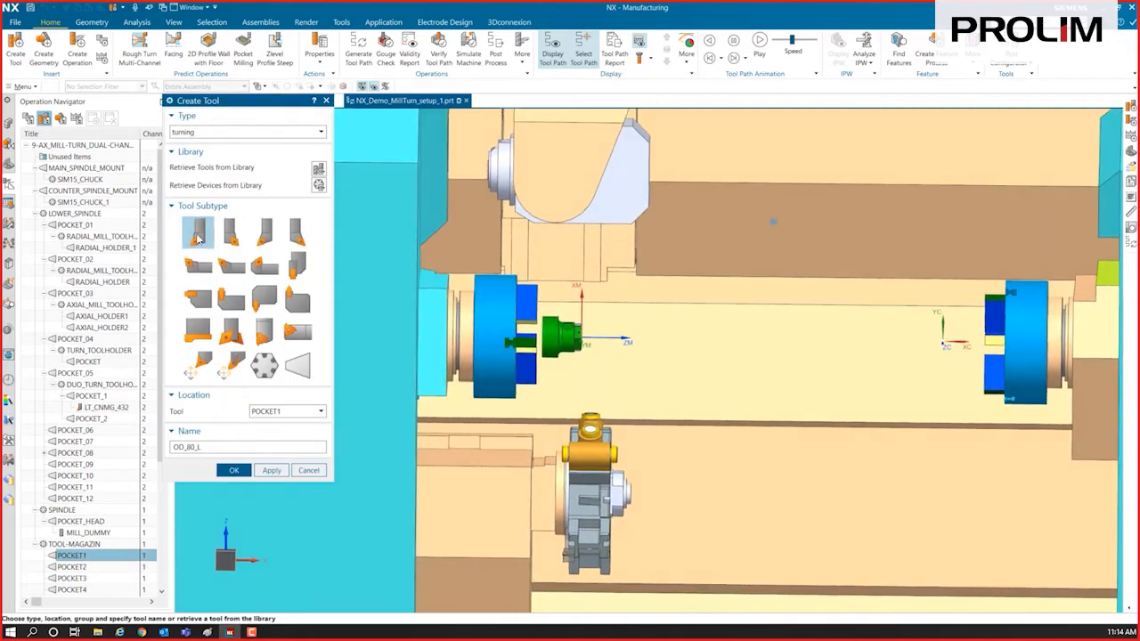
pyautogui.moveTo(233, 447); pyautogui.dragTo(143, 441)
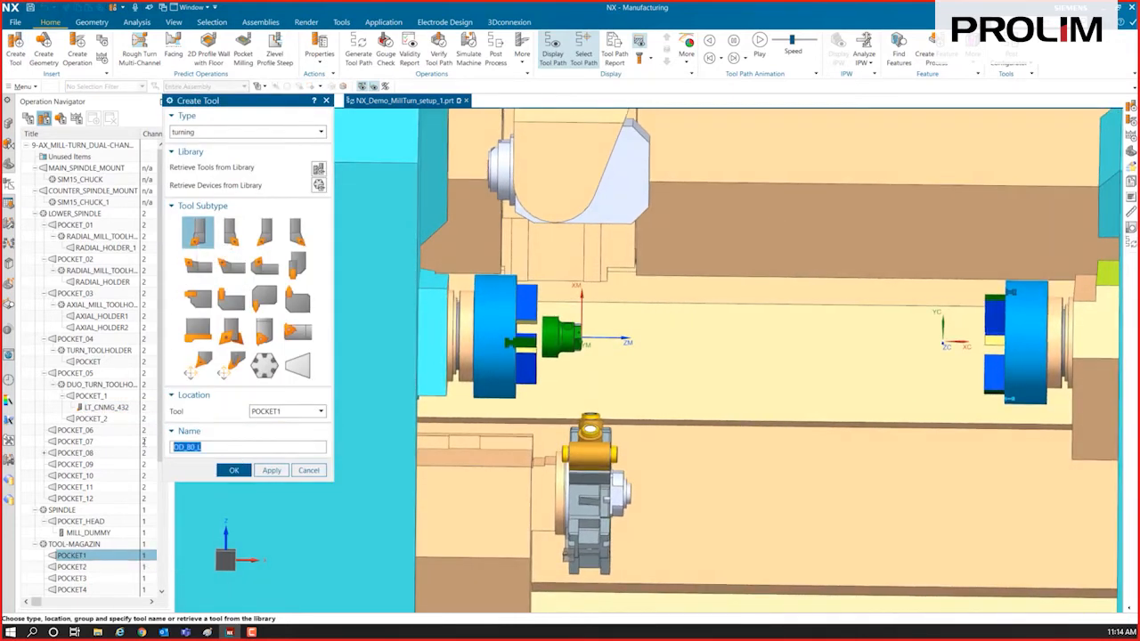
pyautogui.write('UH_CNMG_432')
pyautogui.click(234, 470)
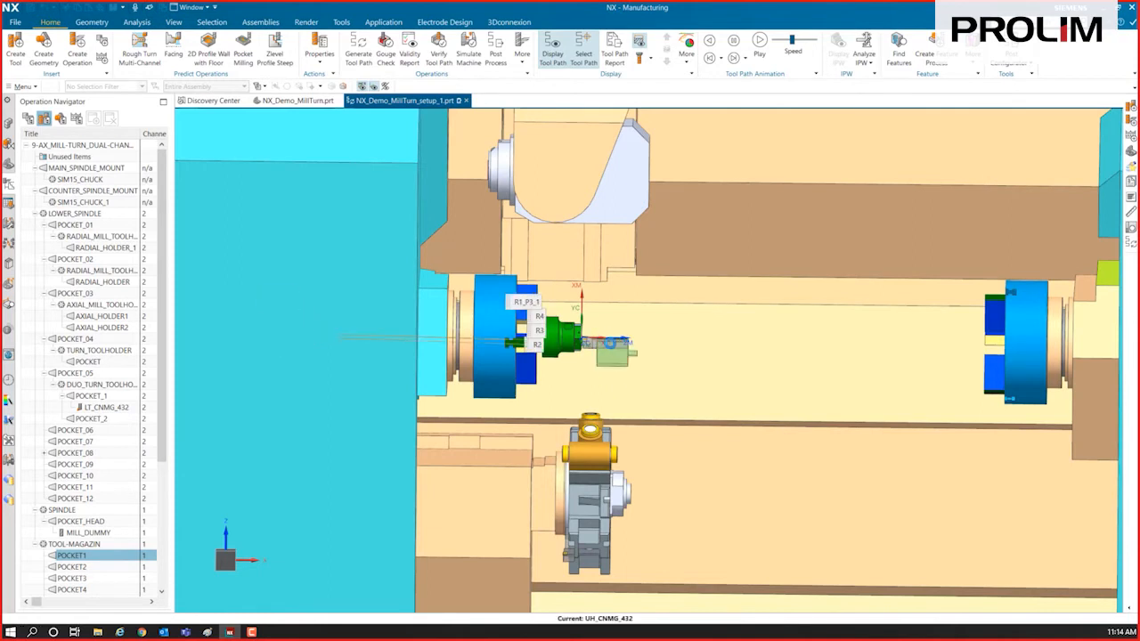
# Step: Examine the UH_CNMG_432 tool's insert, holder and adapter preview at the part face, and accept the tool with its default parameters
pyautogui.scroll(-1, 657, 444)
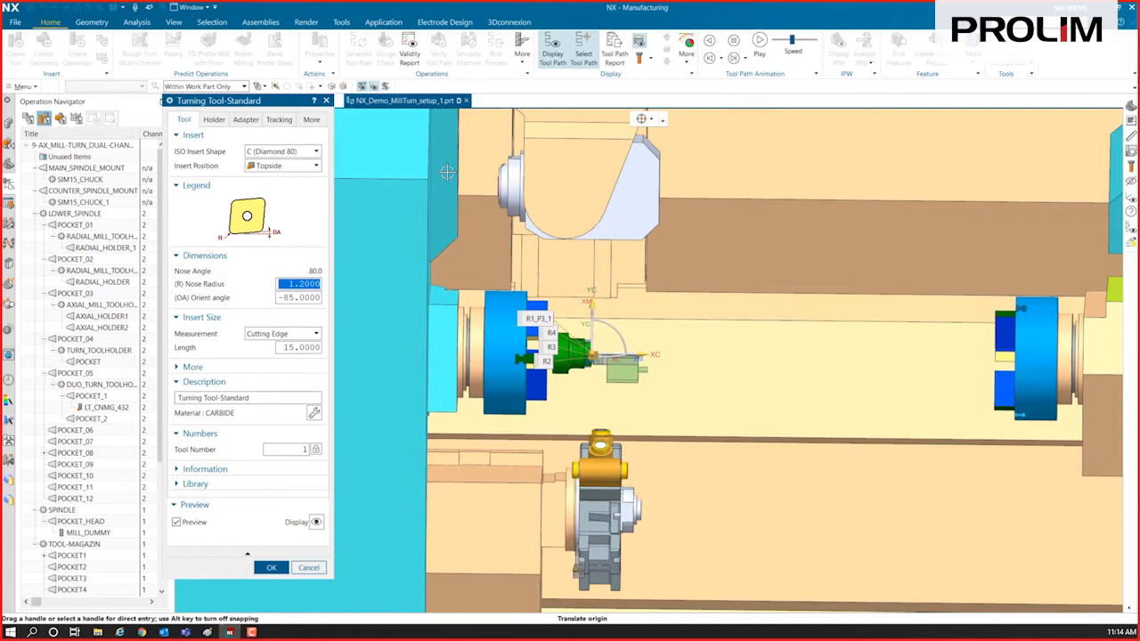
pyautogui.scroll(3, 642, 393)
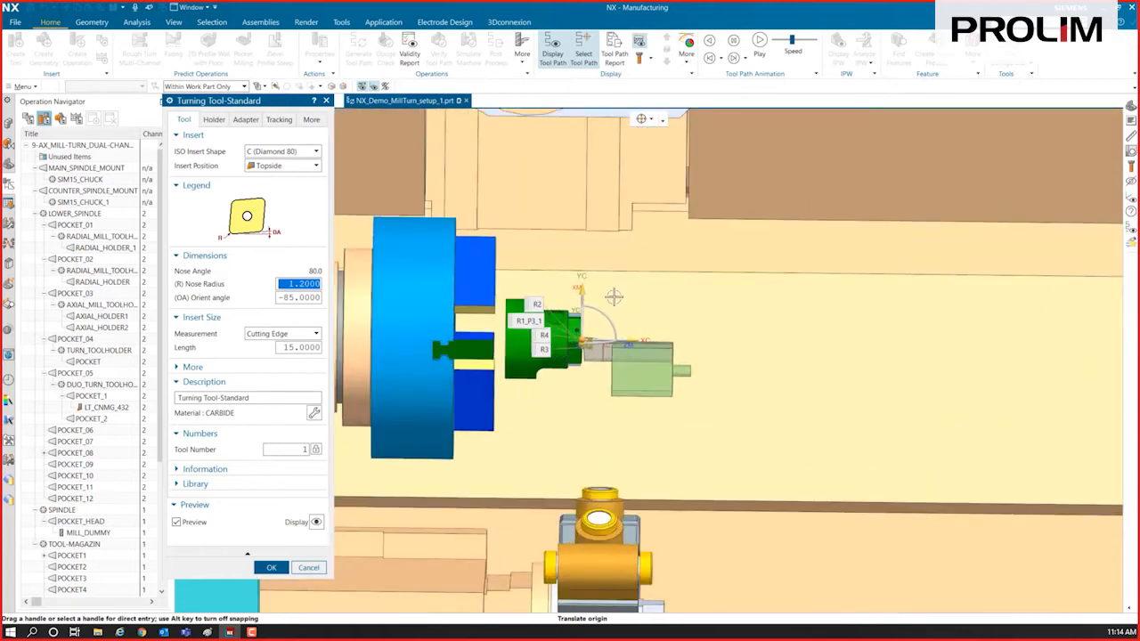
pyautogui.scroll(4, 556, 350)
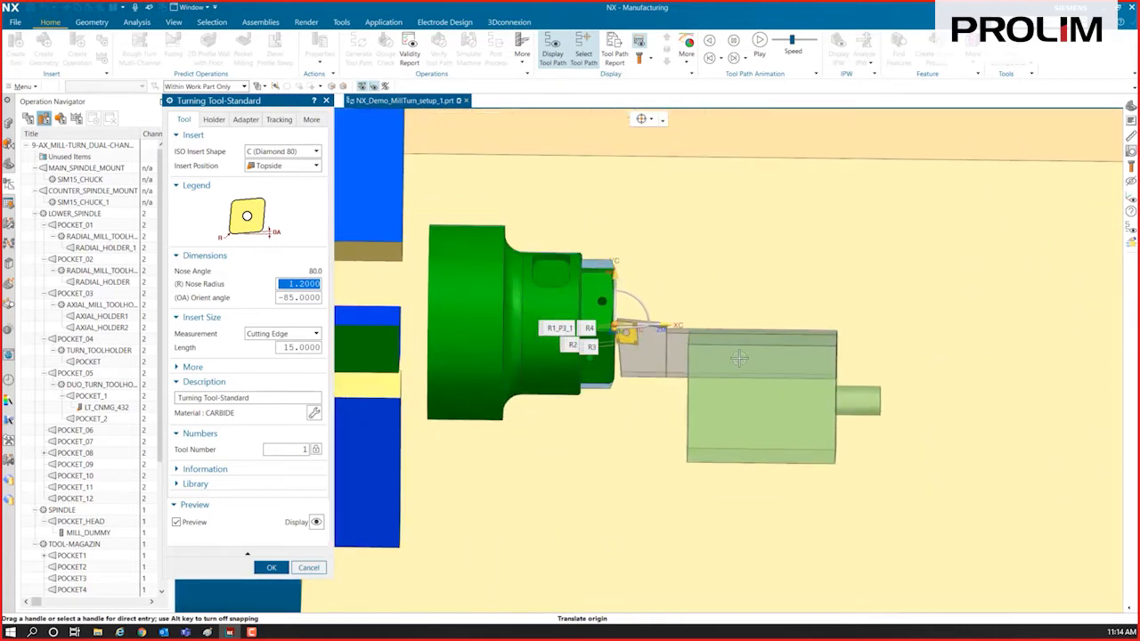
pyautogui.moveTo(750, 402); pyautogui.dragTo(700, 405, button='middle')
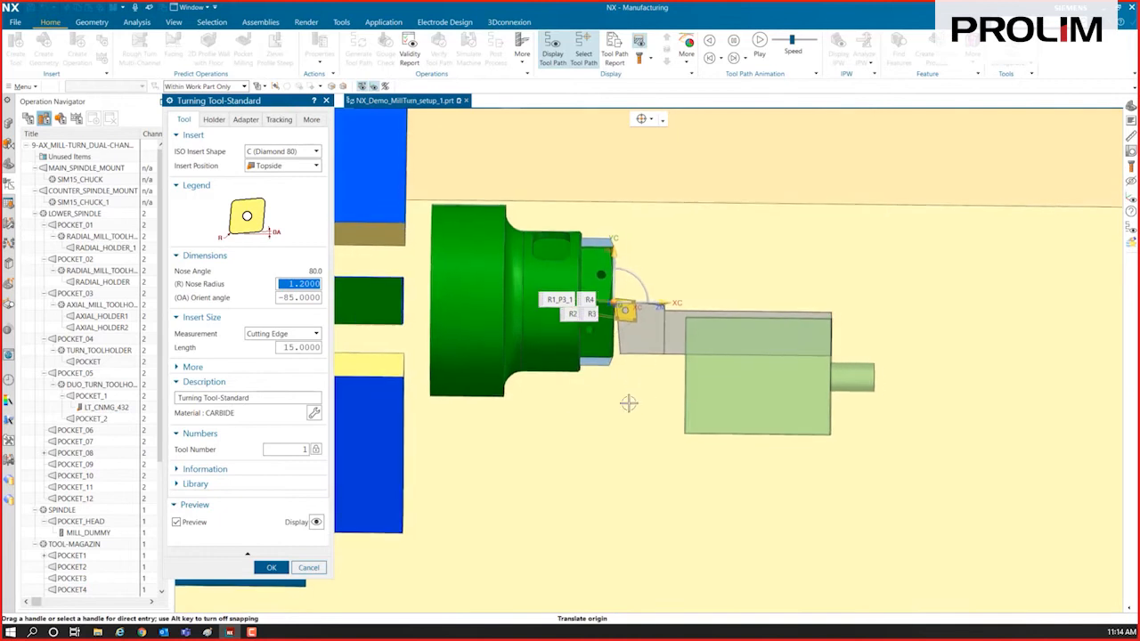
pyautogui.scroll(-1, 628, 402)
pyautogui.scroll(-4, 681, 383)
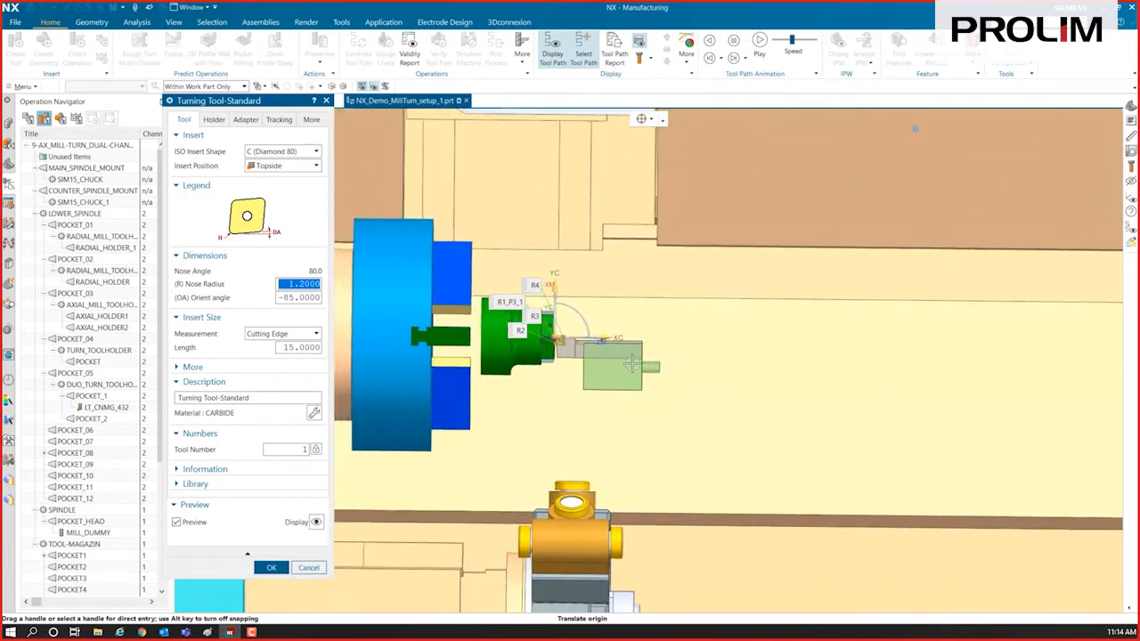
pyautogui.scroll(2, 686, 398)
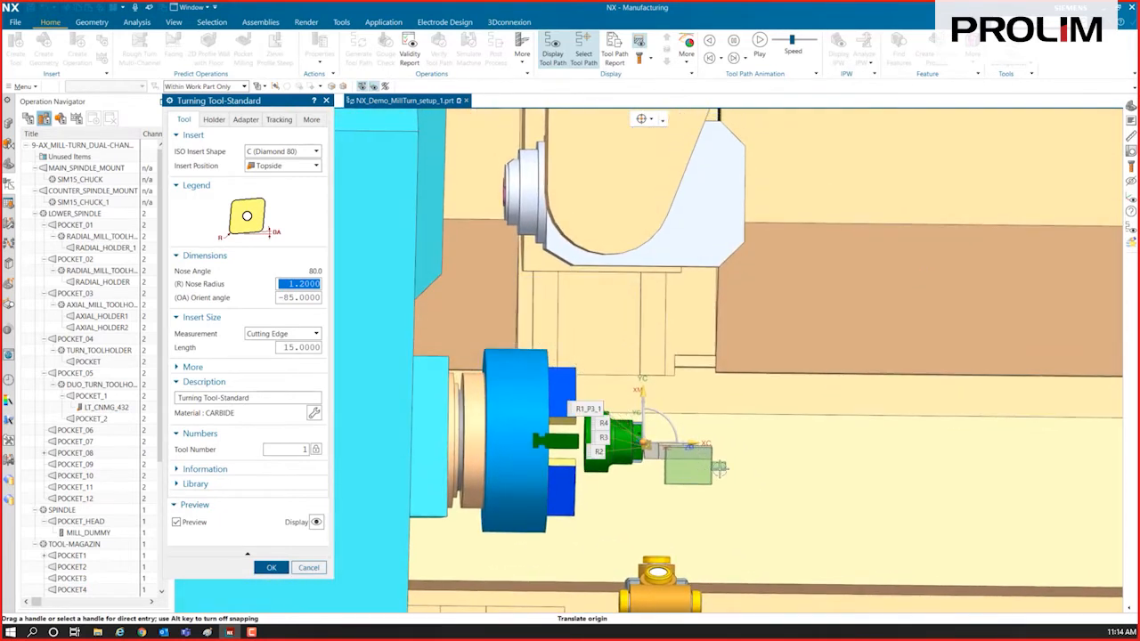
pyautogui.moveTo(720, 468); pyautogui.dragTo(481, 232, button='middle')
pyautogui.click(276, 569)
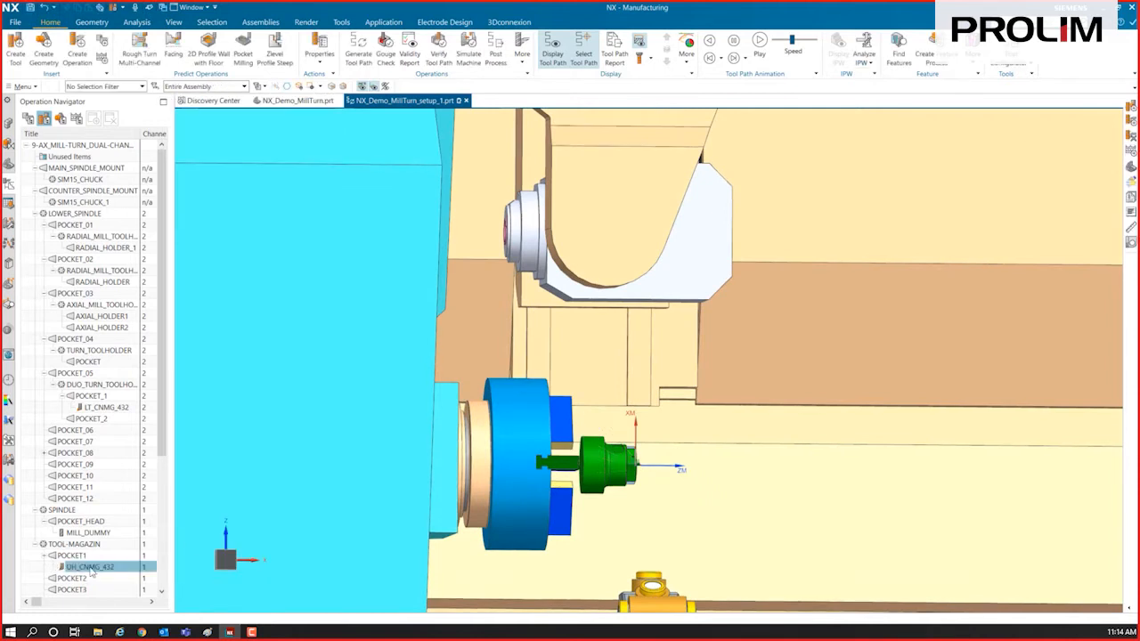
# Step: Create a turning Facing operation named FACING with tool UH_CNMG_432, geometry AVOIDANCE_TOP and method LATHE_METHOD
pyautogui.moveTo(229, 547); pyautogui.dragTo(395, 445, button='middle')
pyautogui.scroll(5, 394, 445)
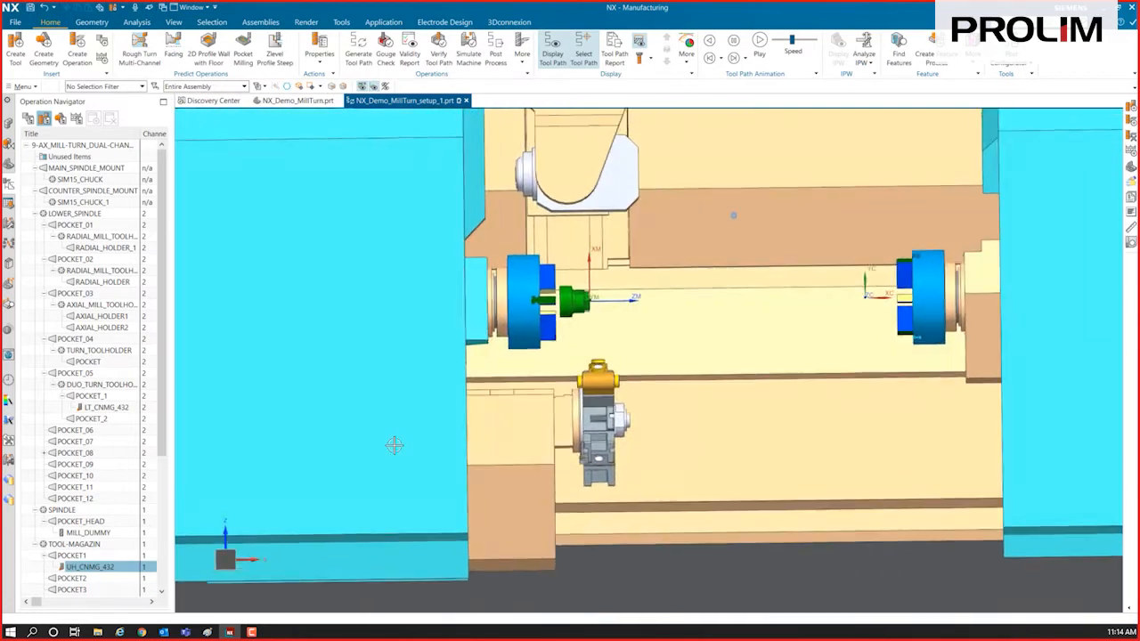
pyautogui.scroll(4, 559, 353)
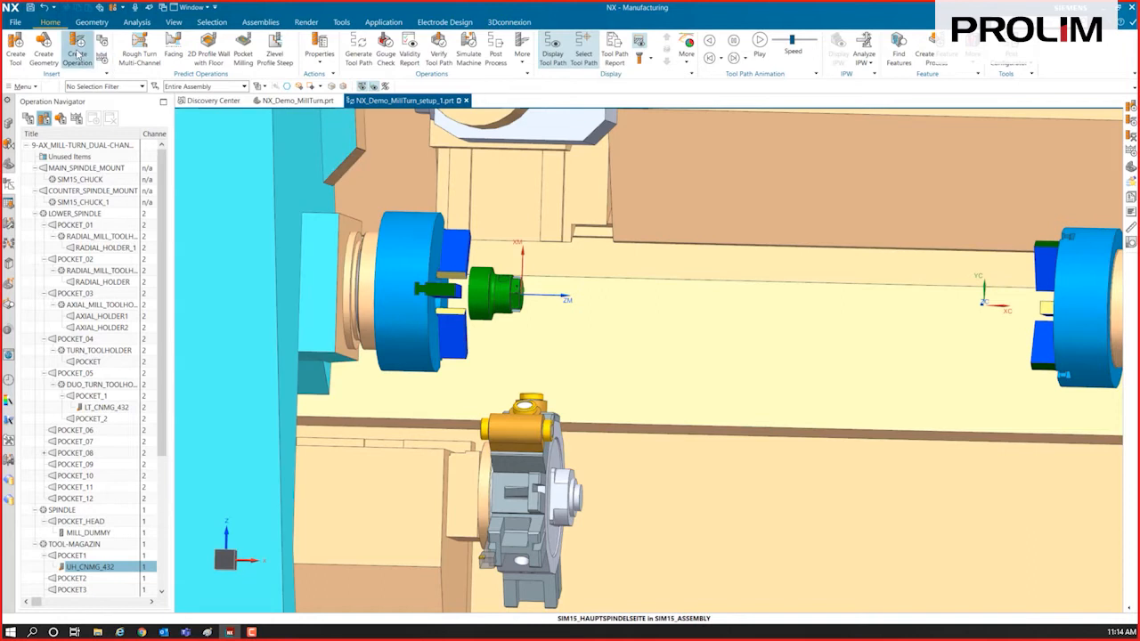
pyautogui.click(78, 53)
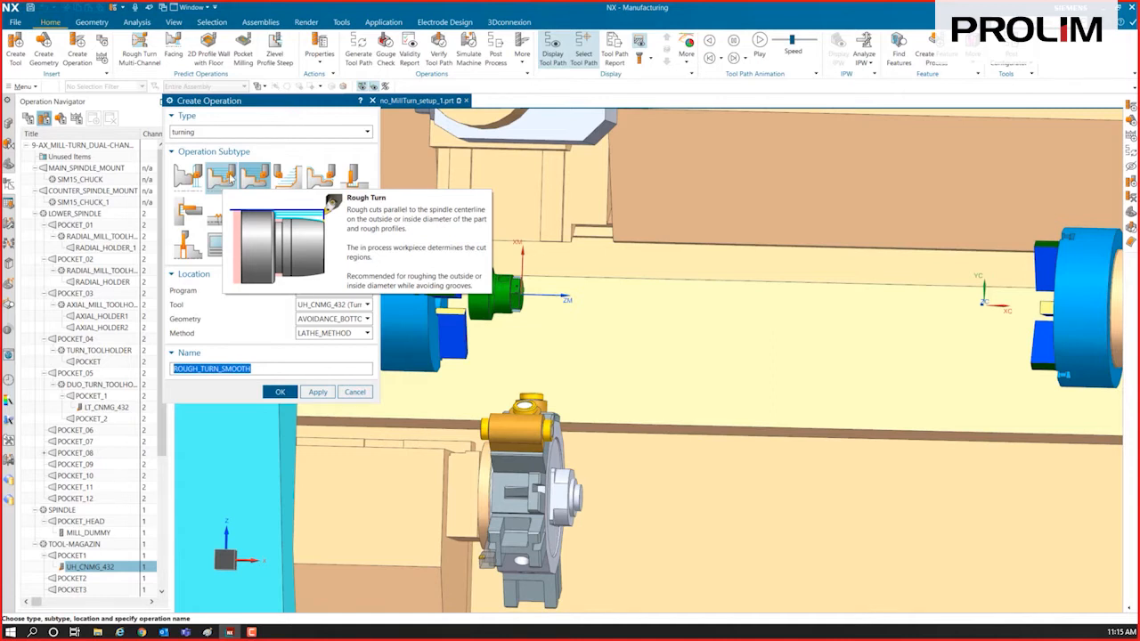
pyautogui.click(187, 178)
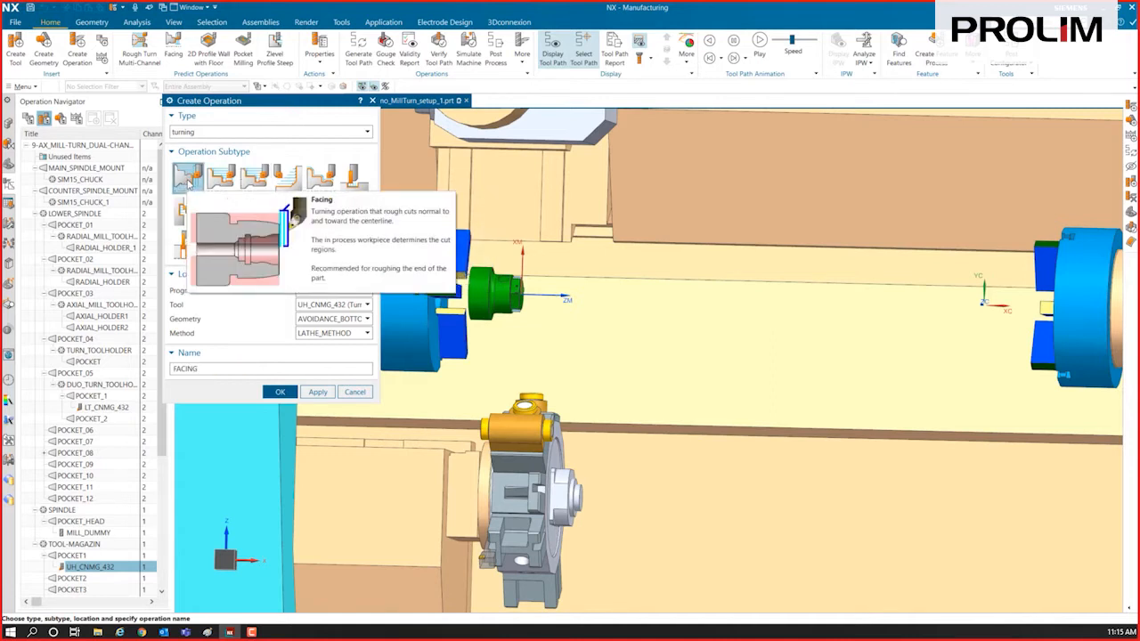
pyautogui.click(333, 305)
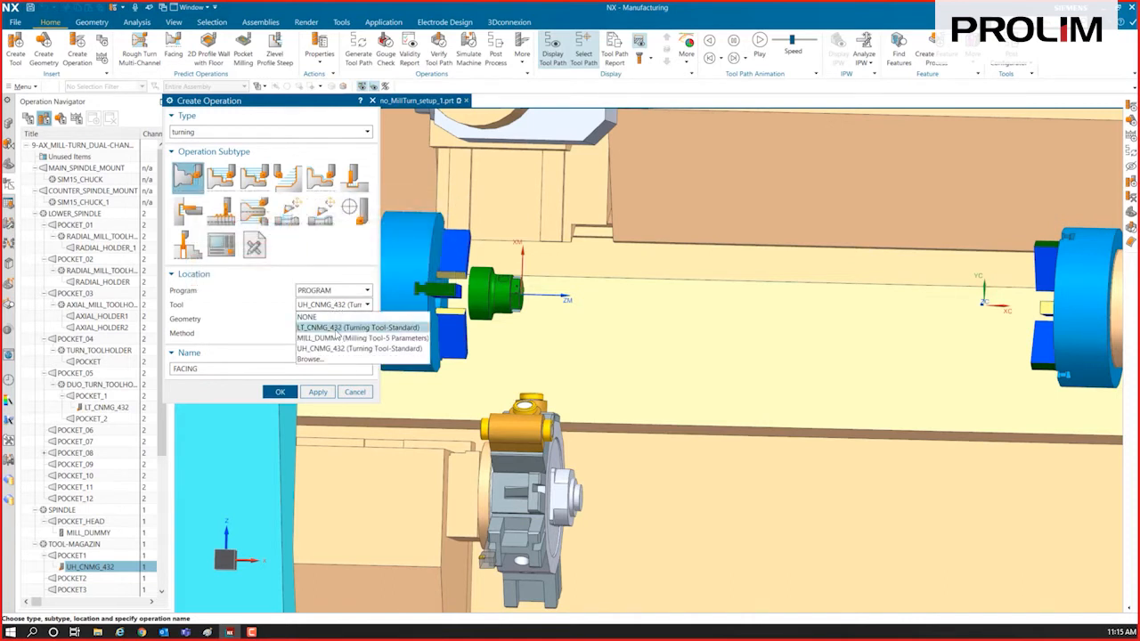
pyautogui.click(336, 349)
pyautogui.click(337, 319)
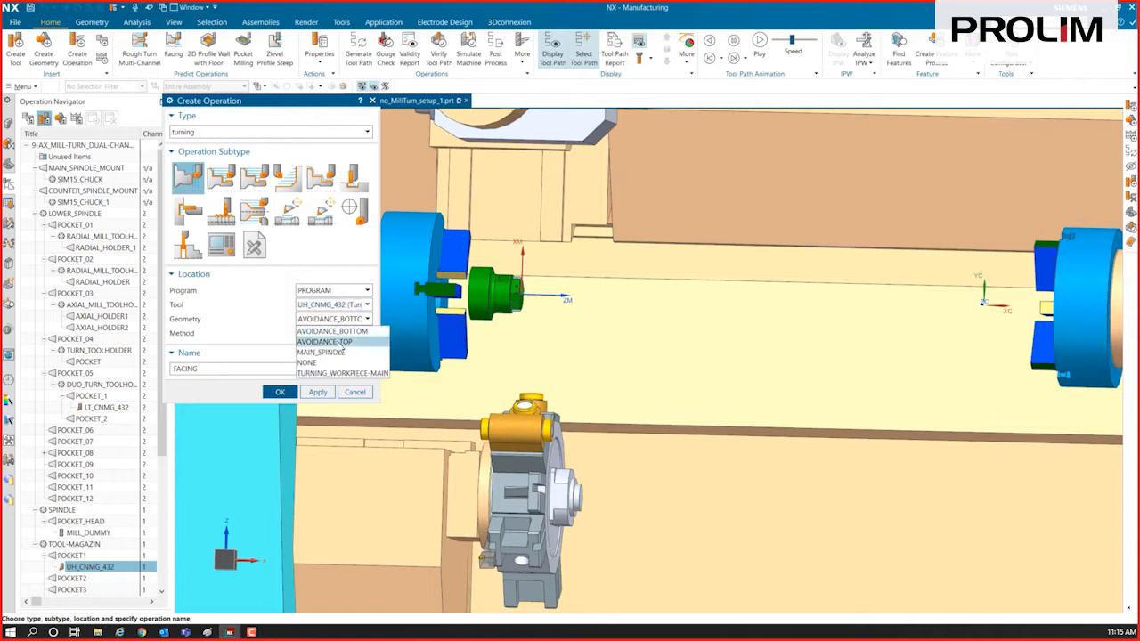
pyautogui.click(345, 343)
pyautogui.click(339, 337)
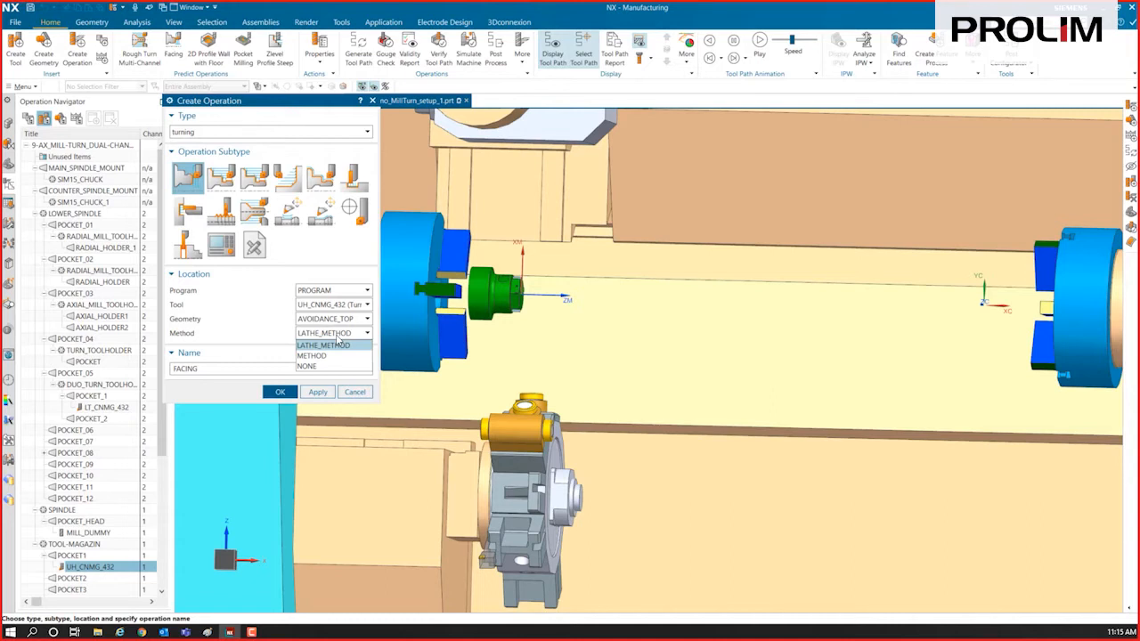
pyautogui.click(338, 342)
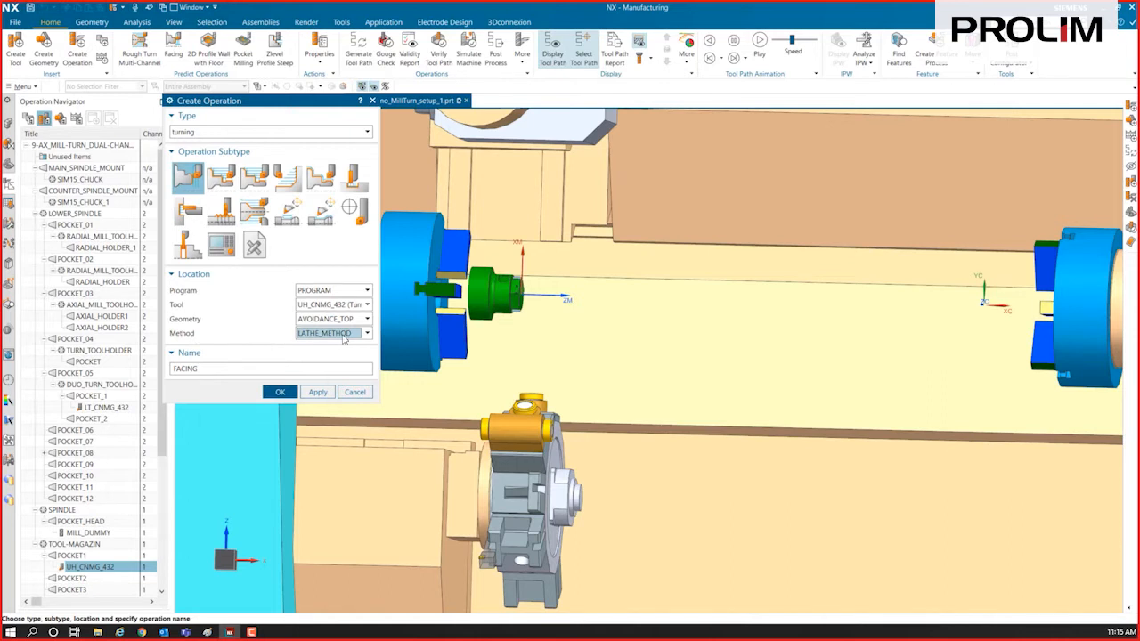
pyautogui.click(280, 394)
pyautogui.click(279, 393)
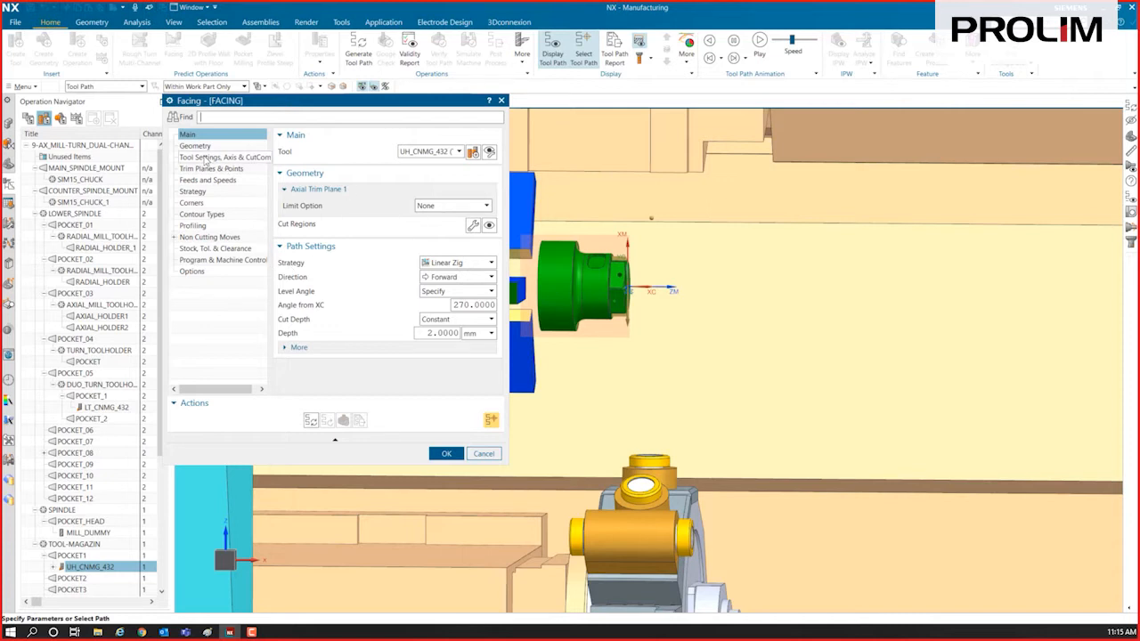
# Step: Reorient the facing operation's tool holder as Fixed with a tool holder angle of 90 degrees
pyautogui.click(211, 157)
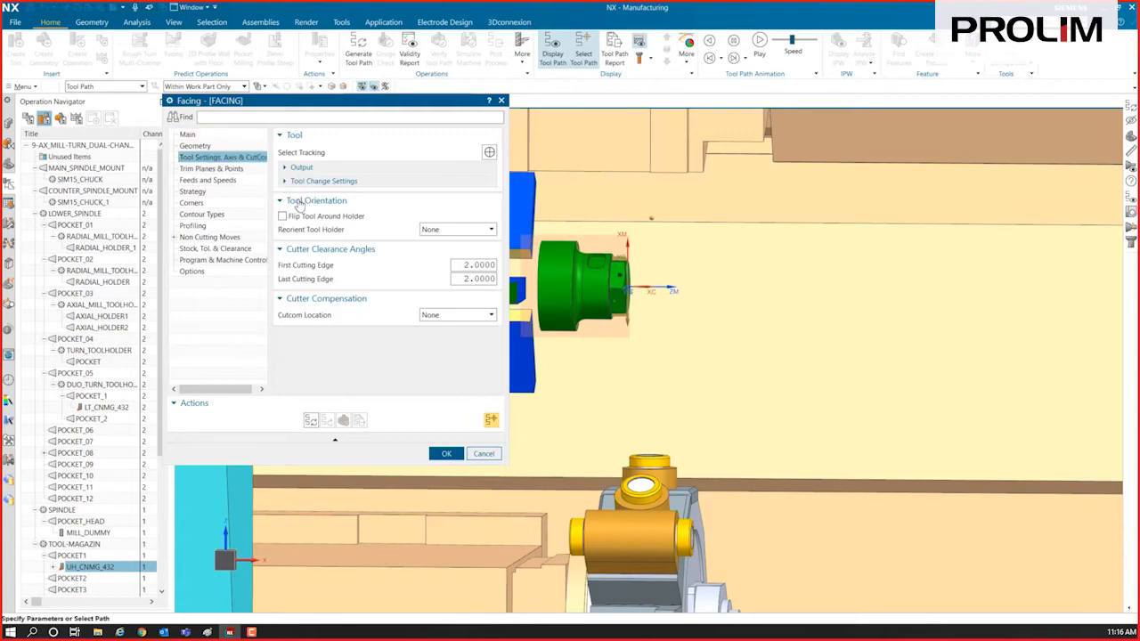
pyautogui.click(453, 232)
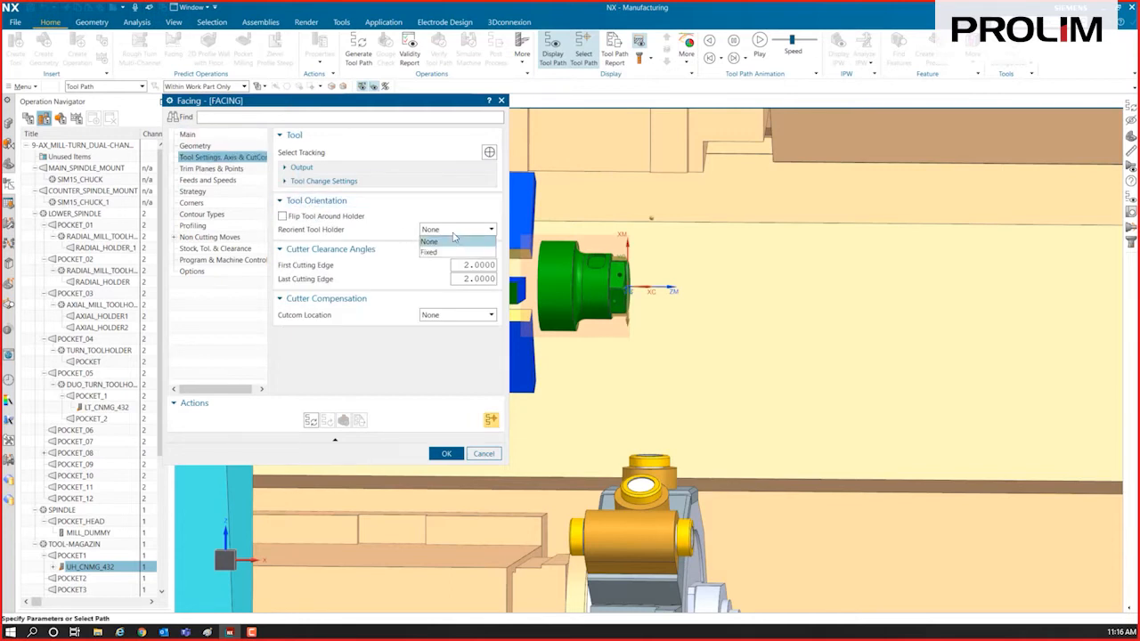
pyautogui.click(469, 258)
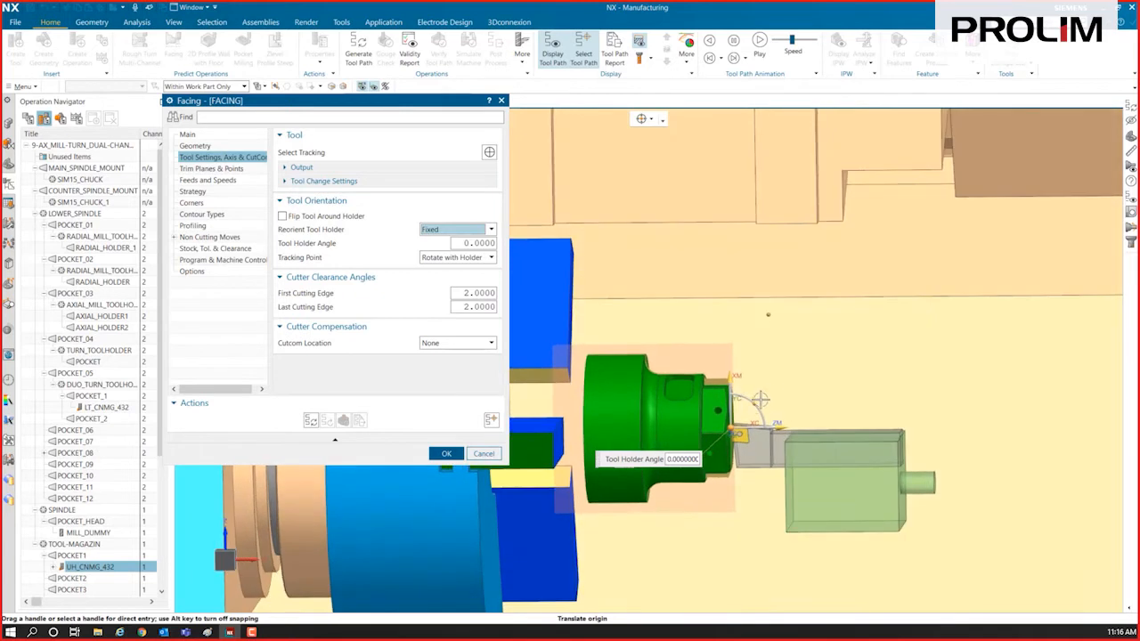
pyautogui.moveTo(757, 400); pyautogui.dragTo(690, 371)
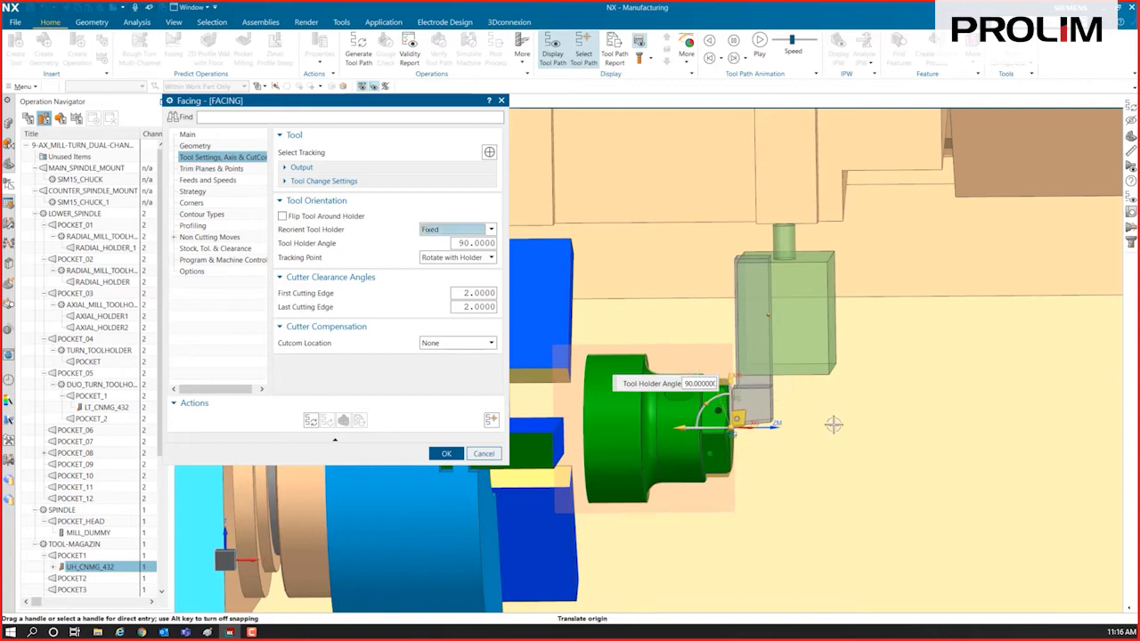
pyautogui.scroll(-4, 832, 423)
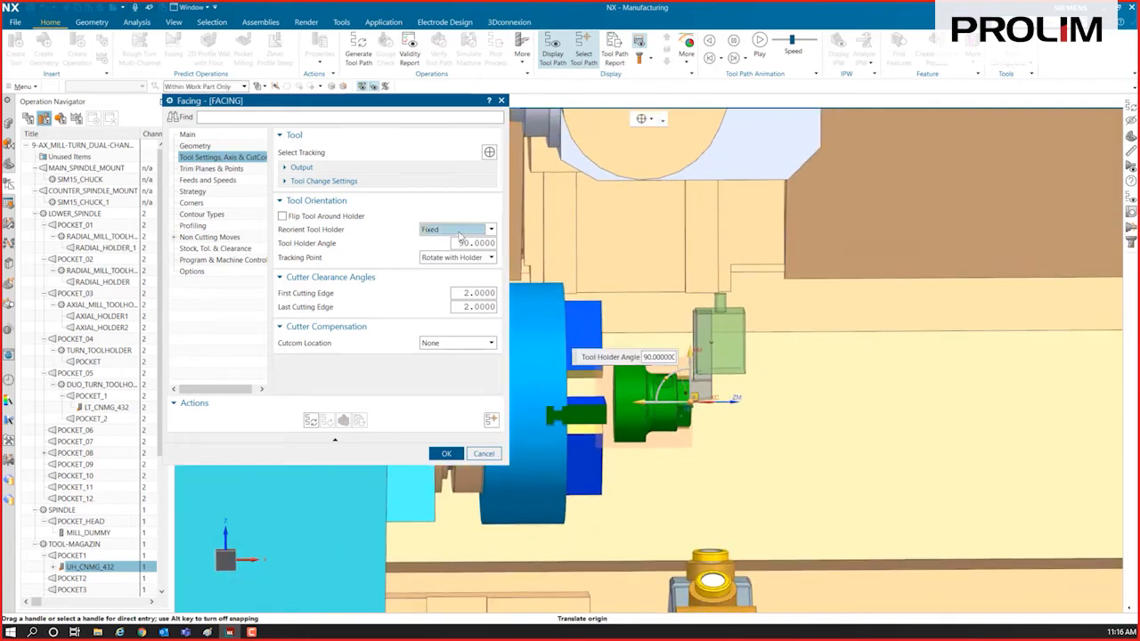
# Step: Set the limit option of Axial Trim Plane 1 to Distance in the facing operation
pyautogui.click(190, 135)
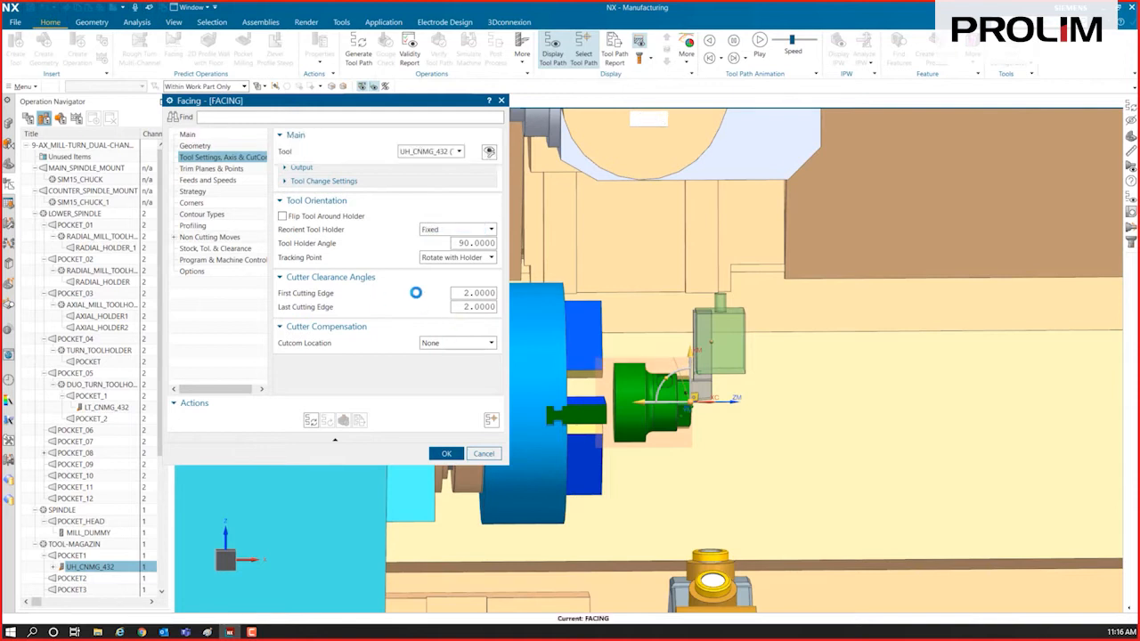
pyautogui.click(445, 207)
pyautogui.click(438, 224)
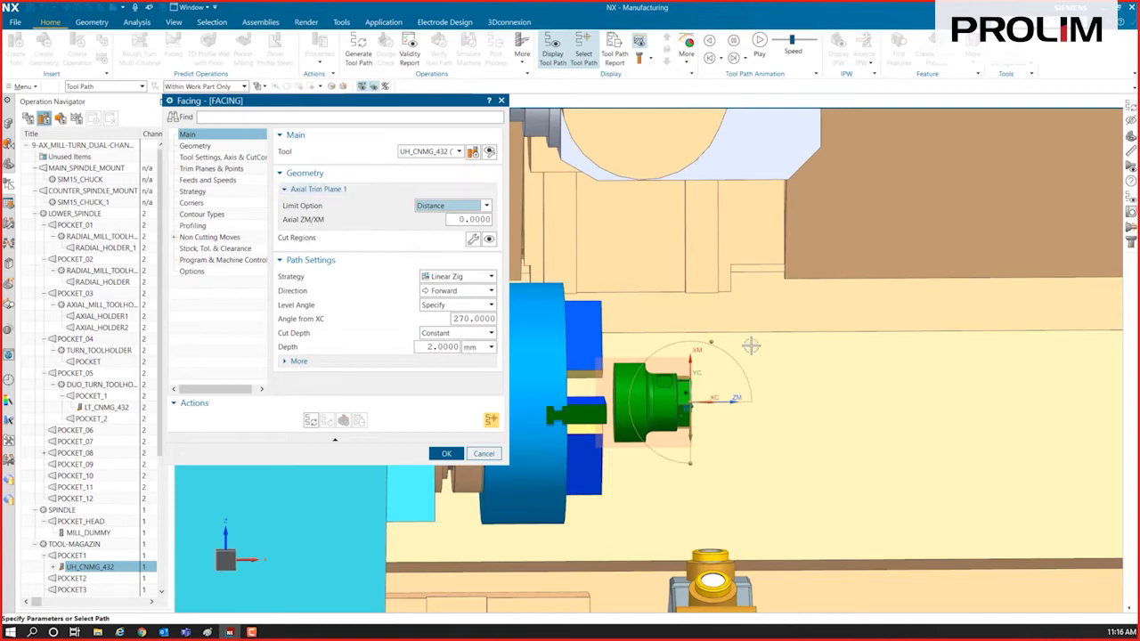
# Step: Generate the facing tool path, check it at the part's front face, and accept the operation
pyautogui.click(310, 419)
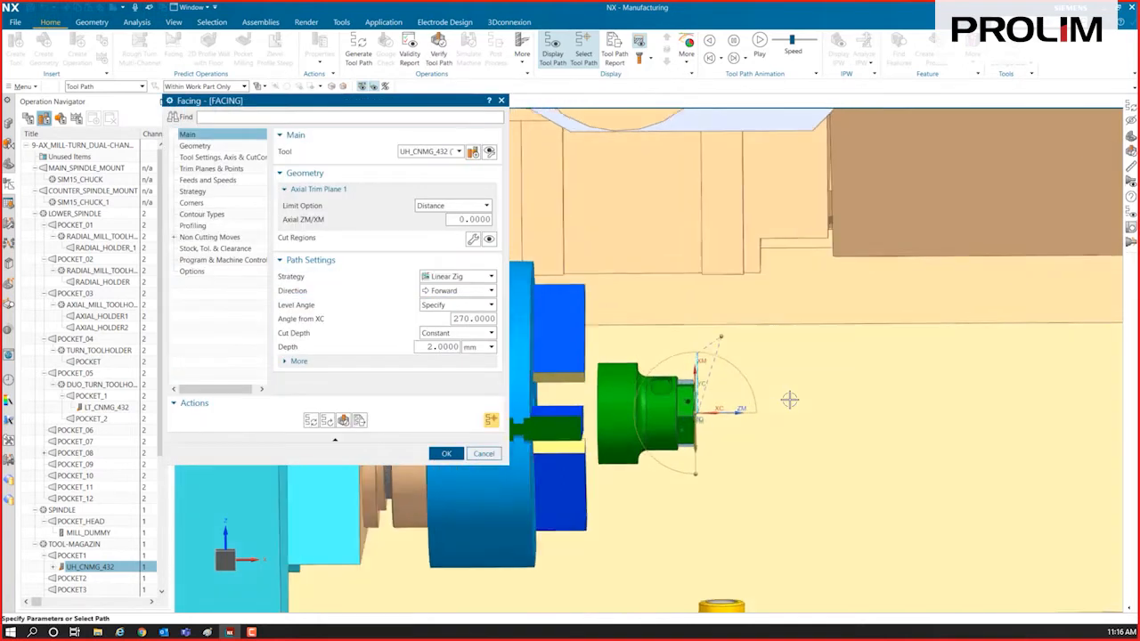
pyautogui.scroll(3, 789, 400)
pyautogui.scroll(2, 758, 372)
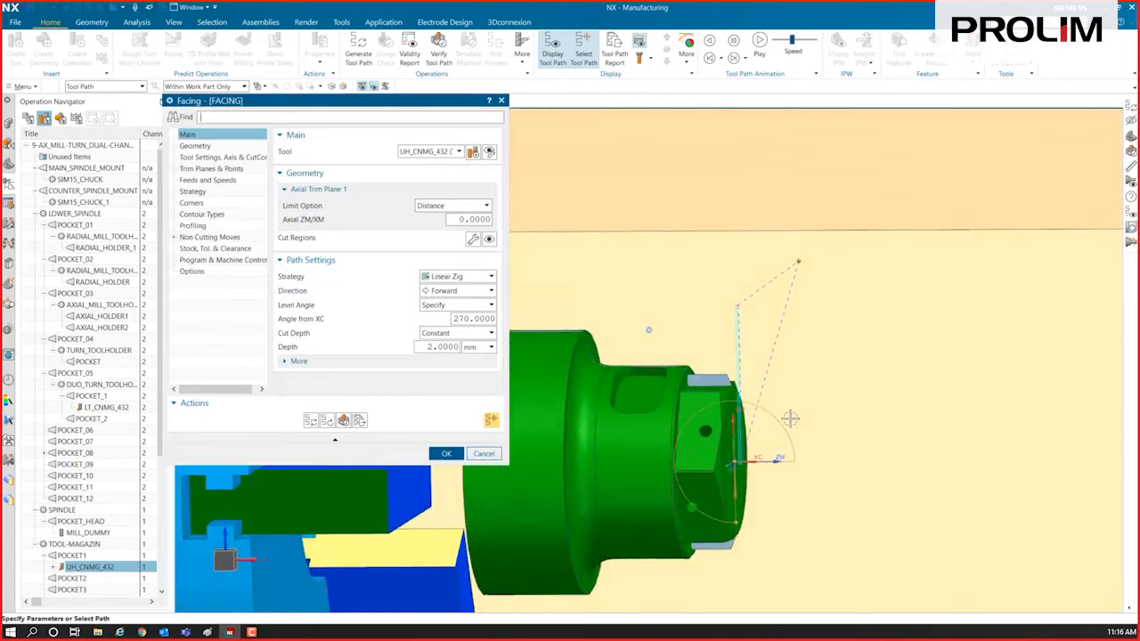
pyautogui.scroll(-3, 751, 270)
pyautogui.click(444, 453)
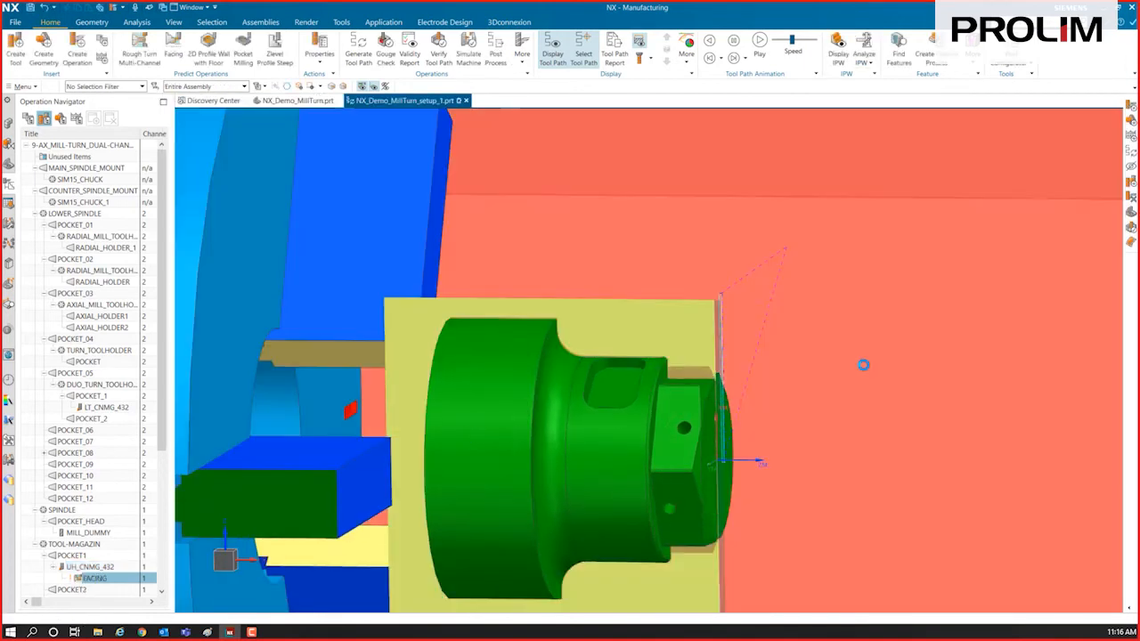
# Step: Hide the SIM15_MASCHINENBETT machine bed component behind the part
pyautogui.rightClick(894, 373)
pyautogui.click(962, 361)
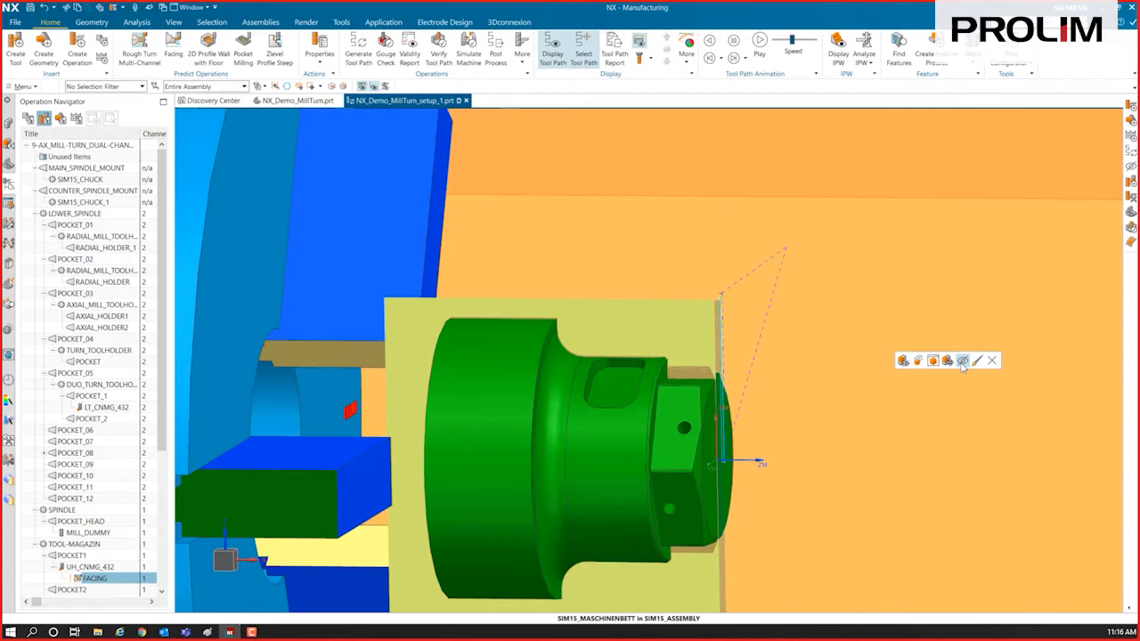
pyautogui.scroll(-3, 855, 400)
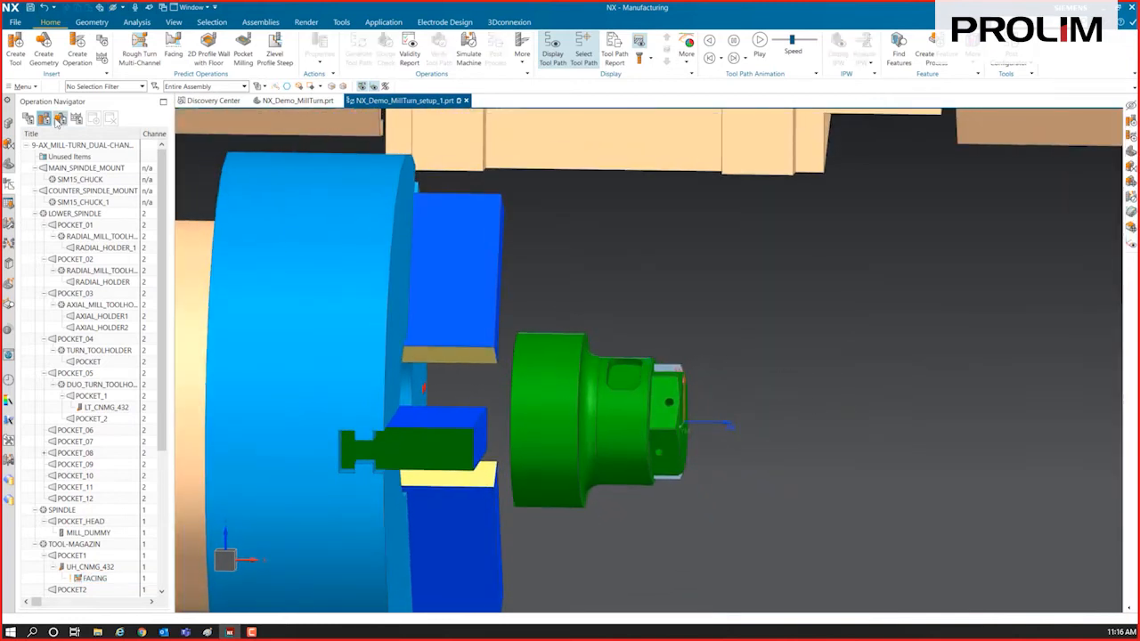
# Step: Show the FACING operation in the geometry view and examine its tool path against the blank and part face
pyautogui.click(60, 118)
pyautogui.click(108, 225)
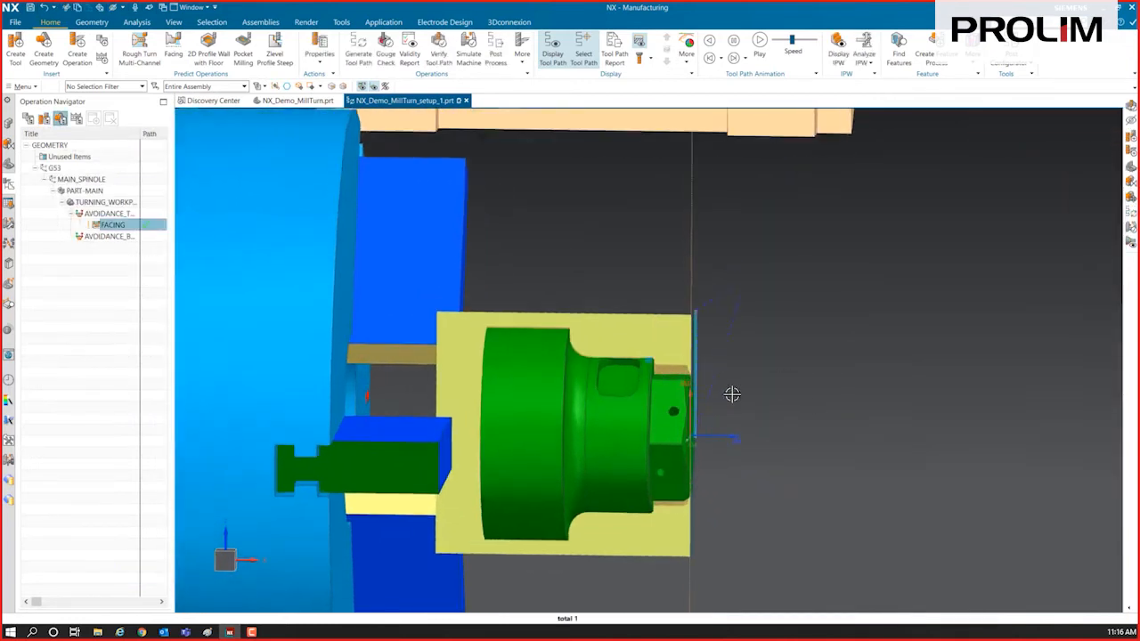
pyautogui.scroll(5, 731, 395)
pyautogui.moveTo(758, 350); pyautogui.dragTo(650, 229, button='middle')
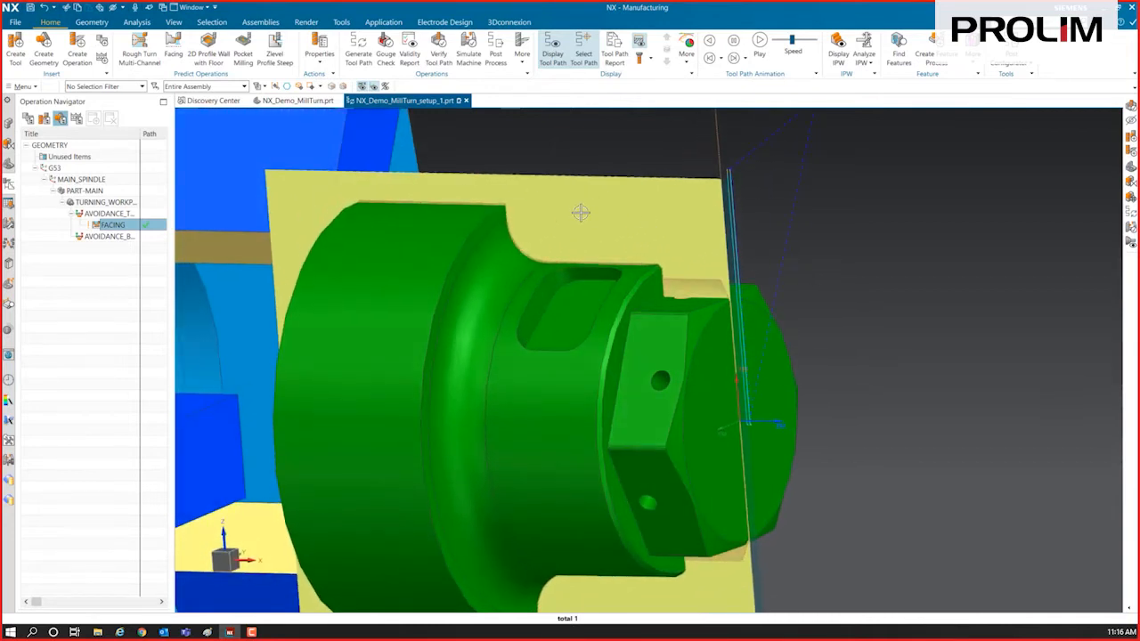
pyautogui.moveTo(585, 211); pyautogui.dragTo(706, 226, button='middle')
pyautogui.scroll(6, 739, 167)
pyautogui.scroll(-5, 707, 226)
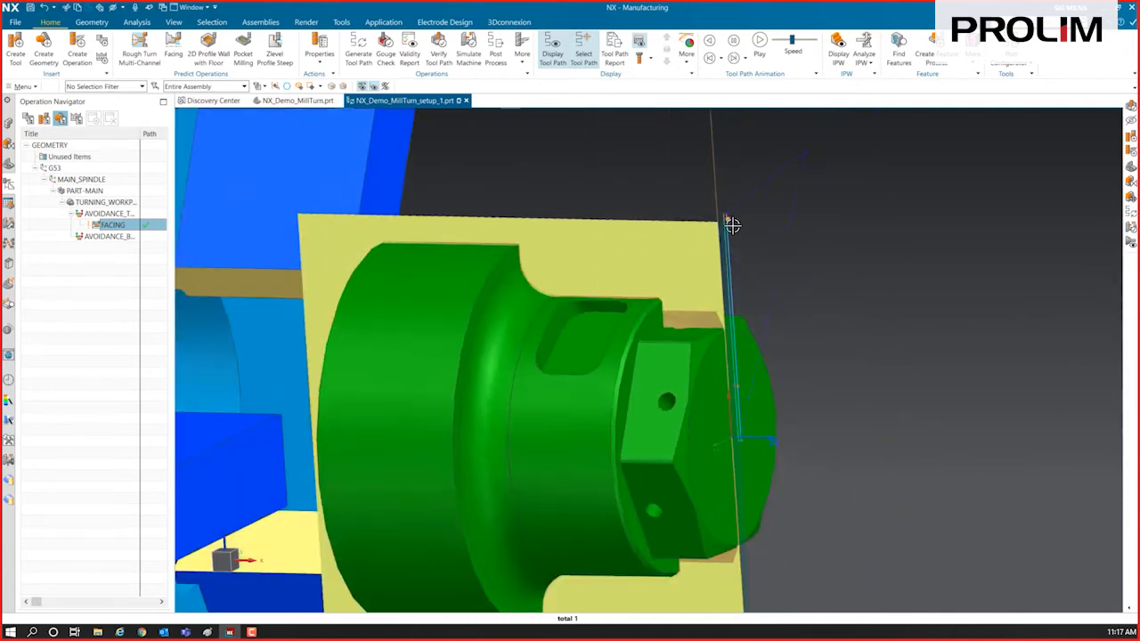
pyautogui.scroll(5, 837, 385)
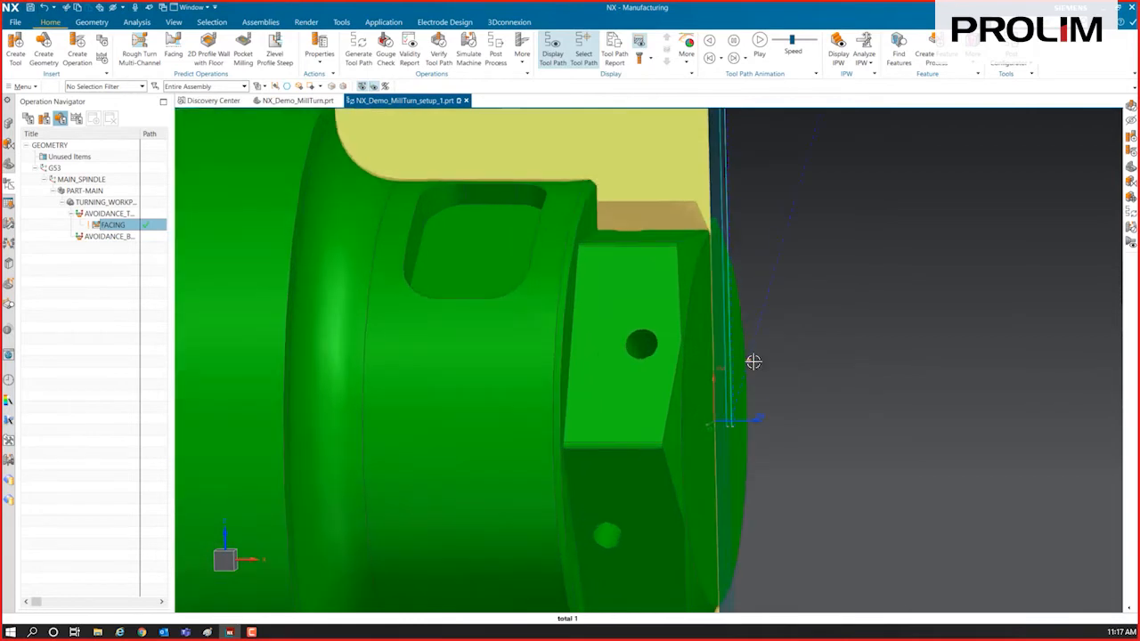
pyautogui.scroll(-5, 753, 362)
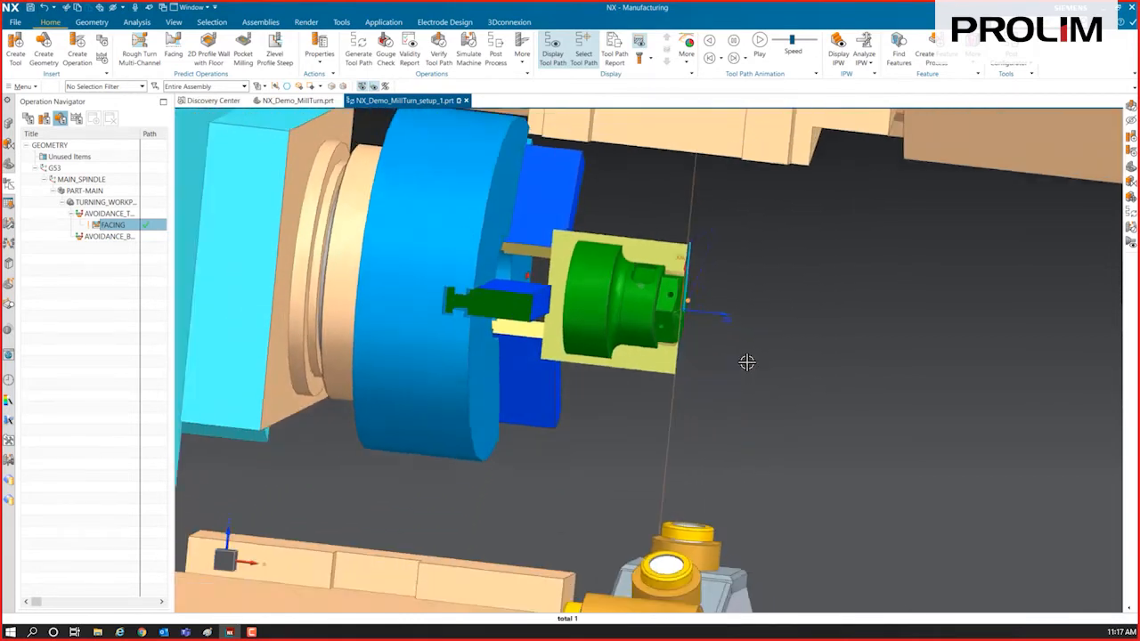
pyautogui.scroll(-4, 746, 362)
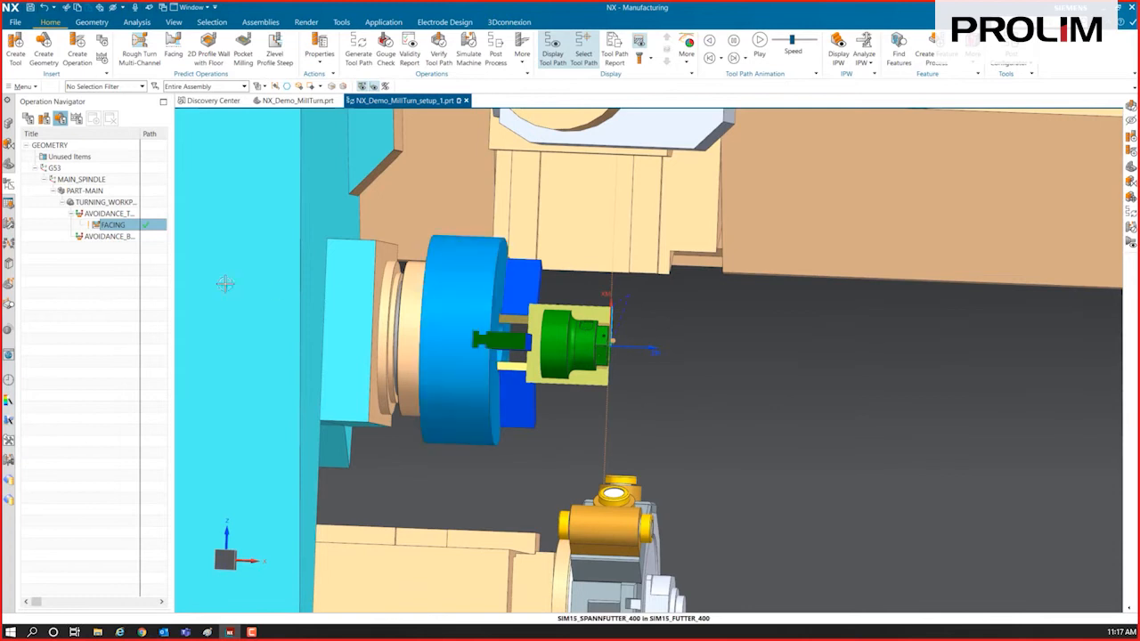
pyautogui.scroll(8, 699, 384)
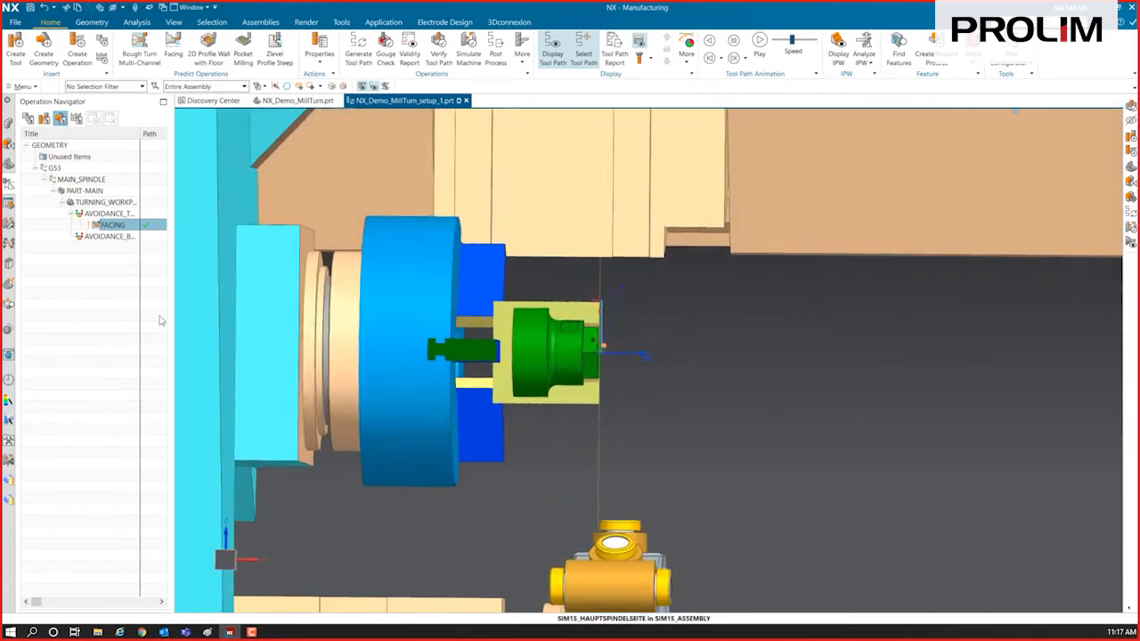
pyautogui.scroll(2, 699, 385)
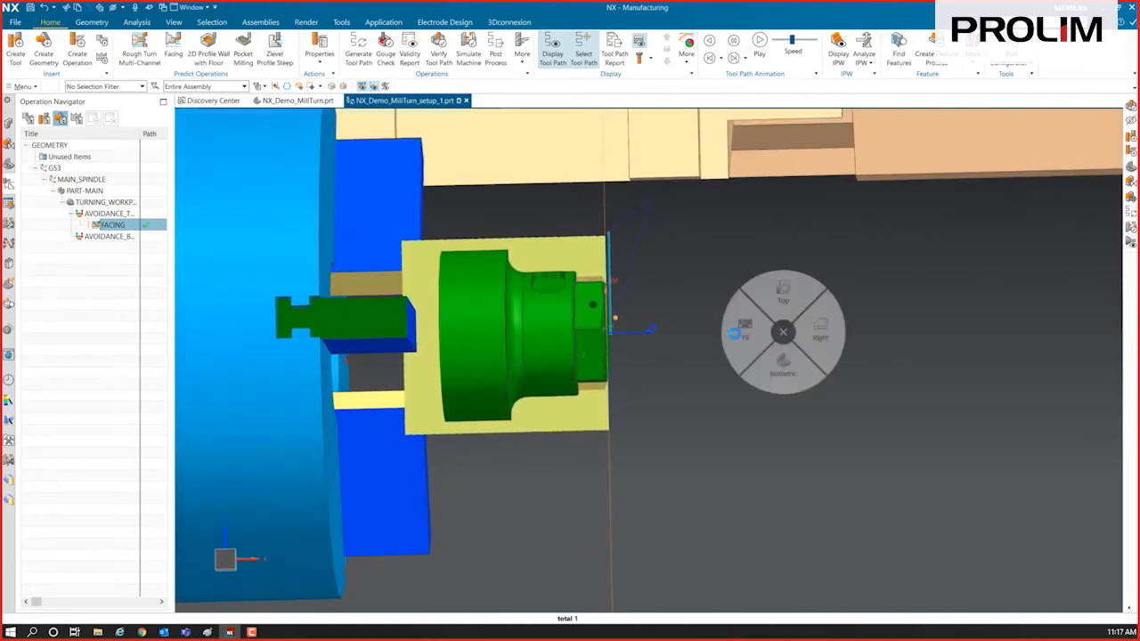
pyautogui.click(734, 333)
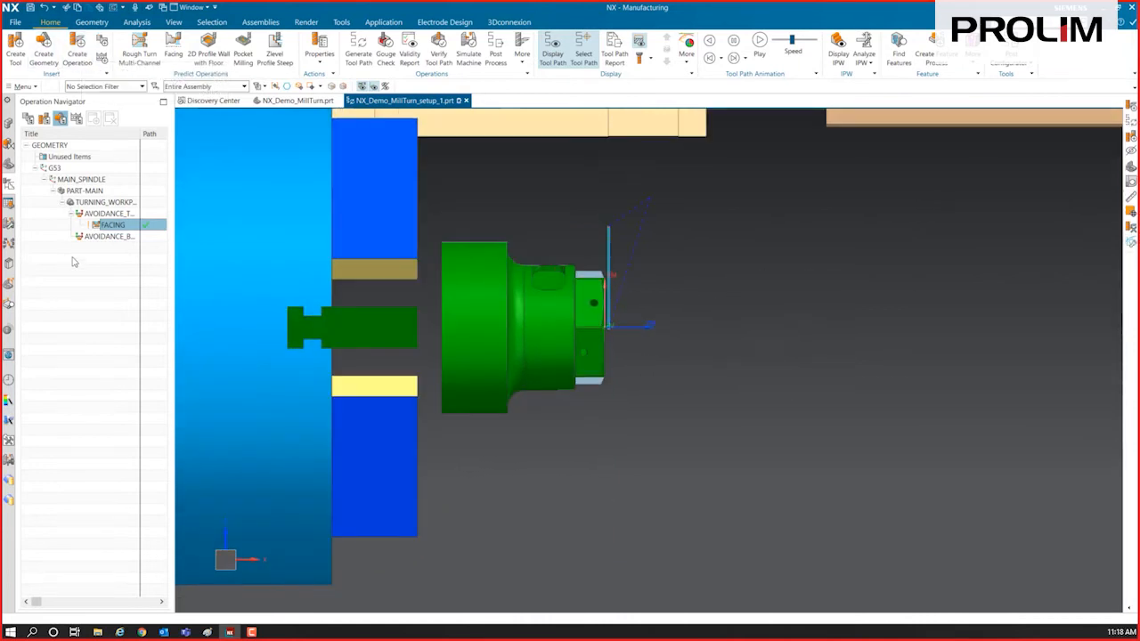
pyautogui.click(78, 56)
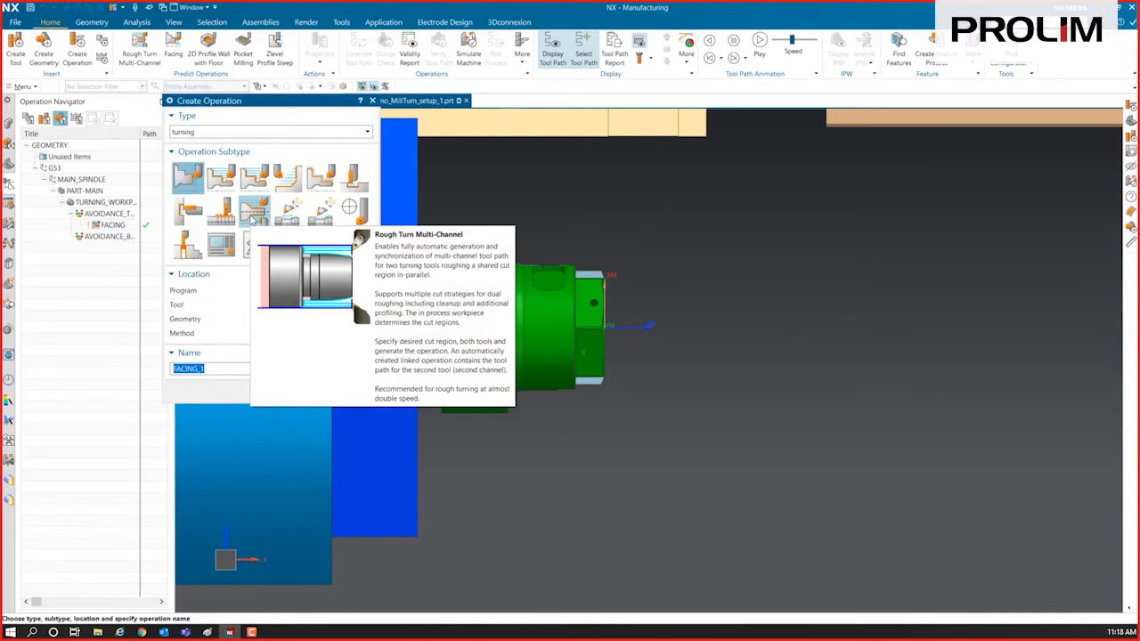
pyautogui.scroll(-4, 638, 435)
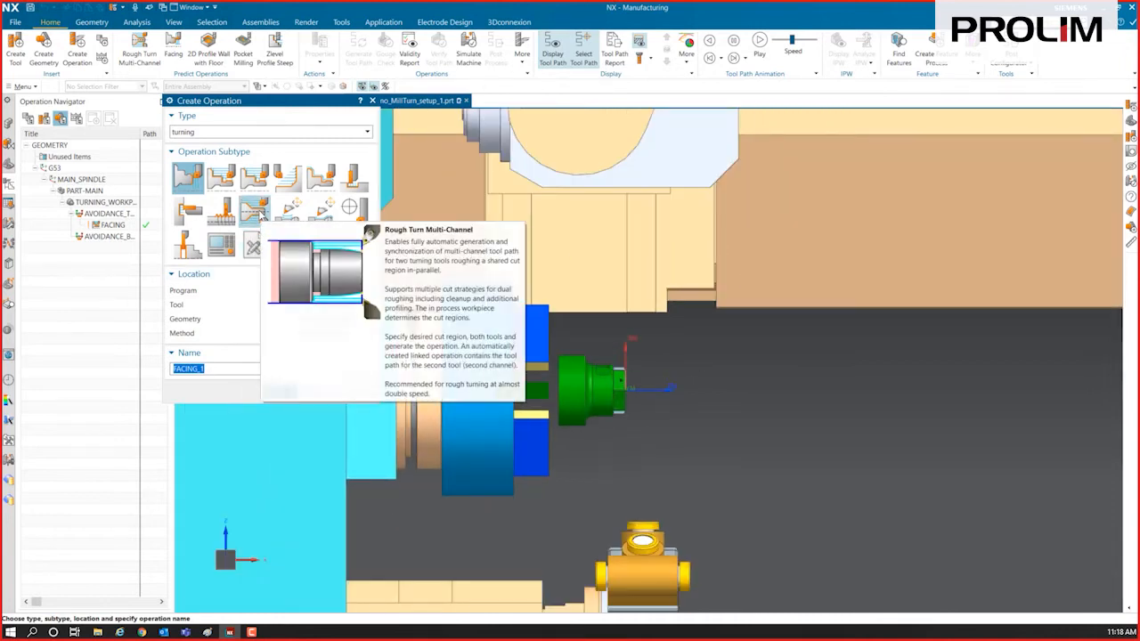
pyautogui.click(254, 211)
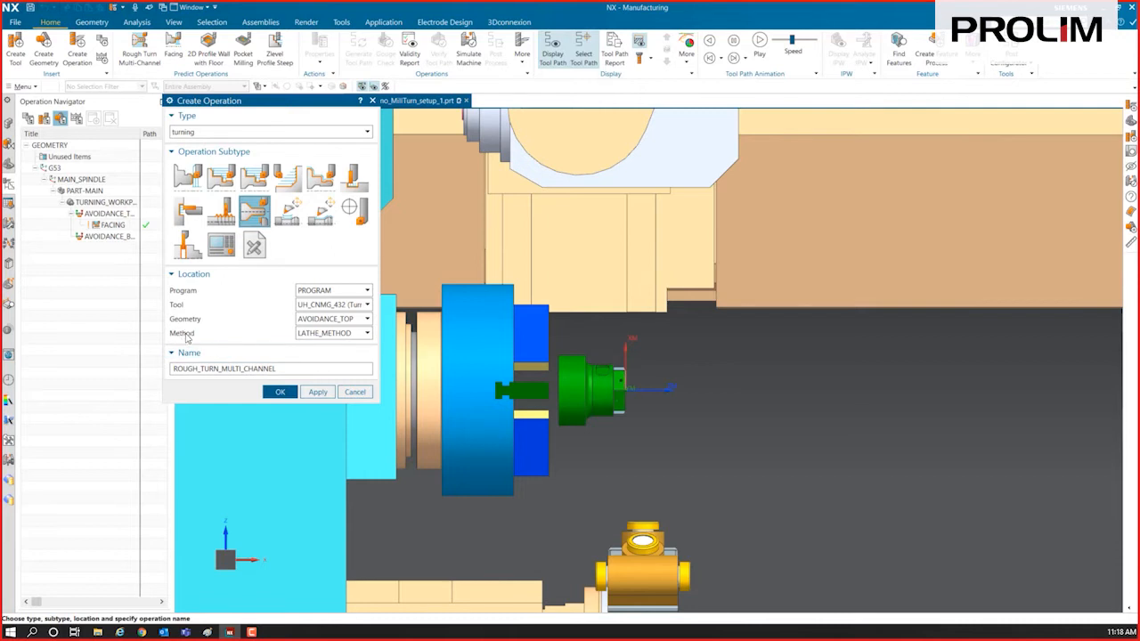
pyautogui.click(356, 394)
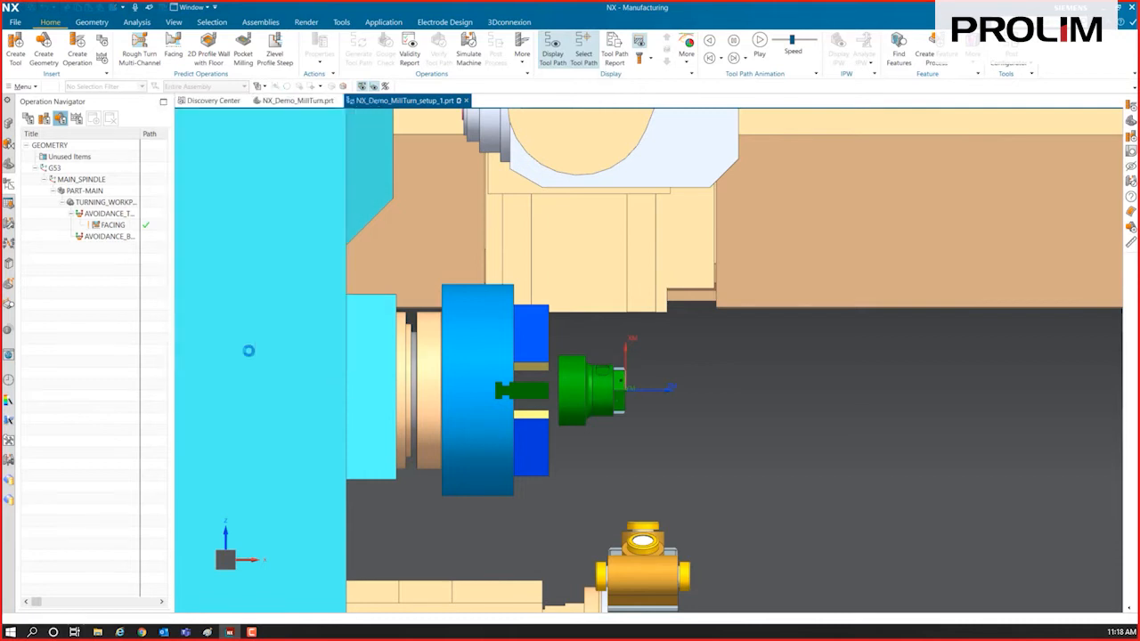
# Step: Create a turning method named ROUGH_TURNING under METHOD
pyautogui.click(103, 58)
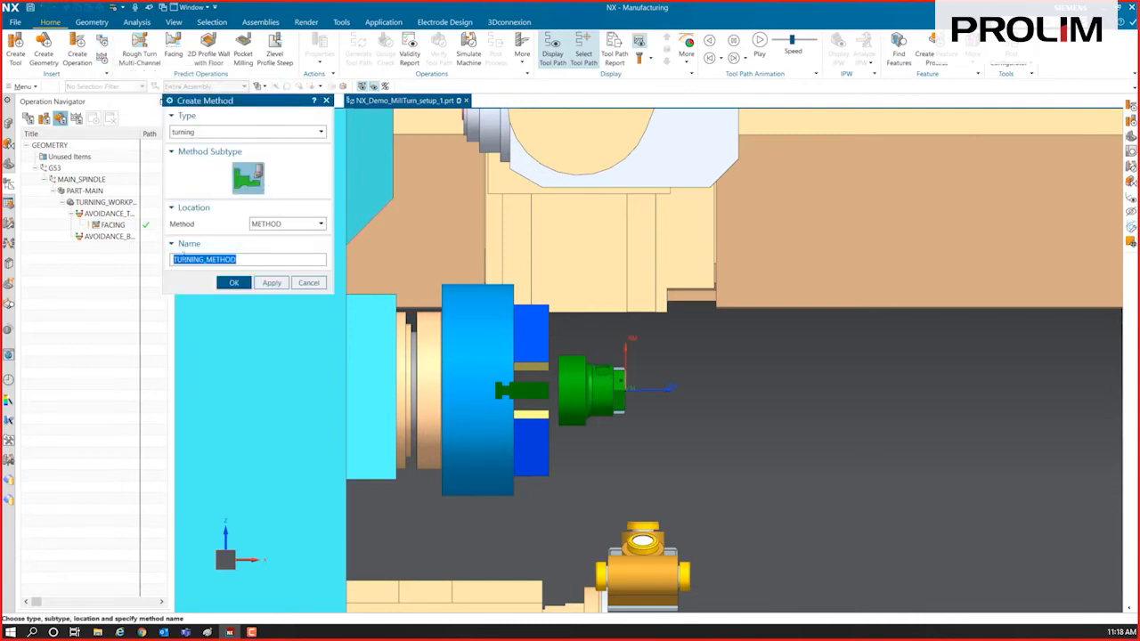
pyautogui.write('ROugh_turning')
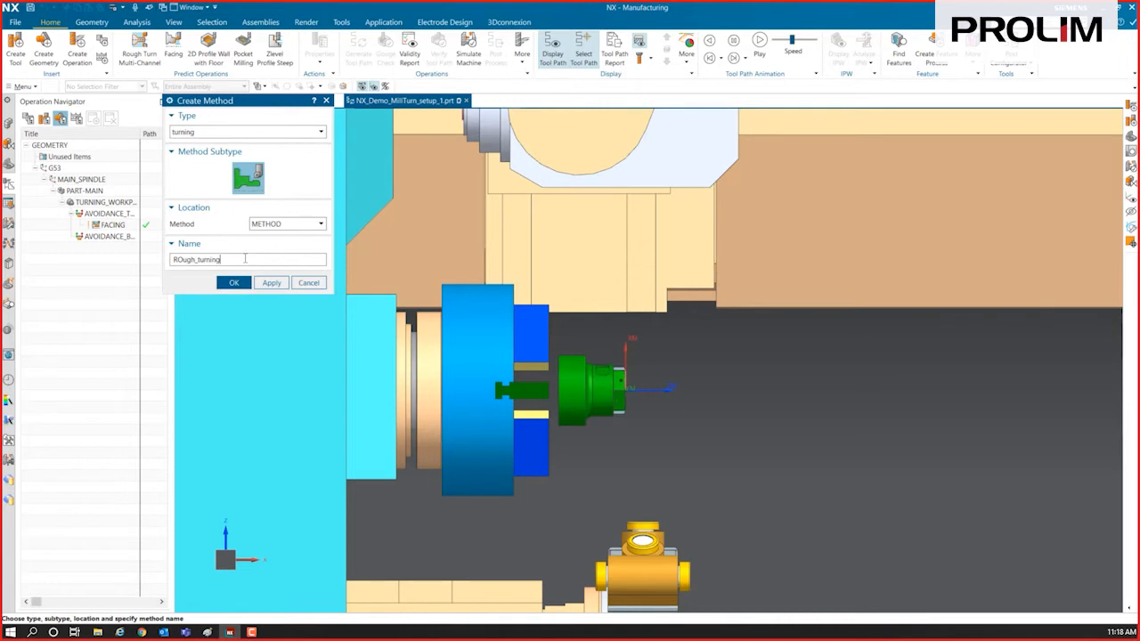
pyautogui.press('Return')
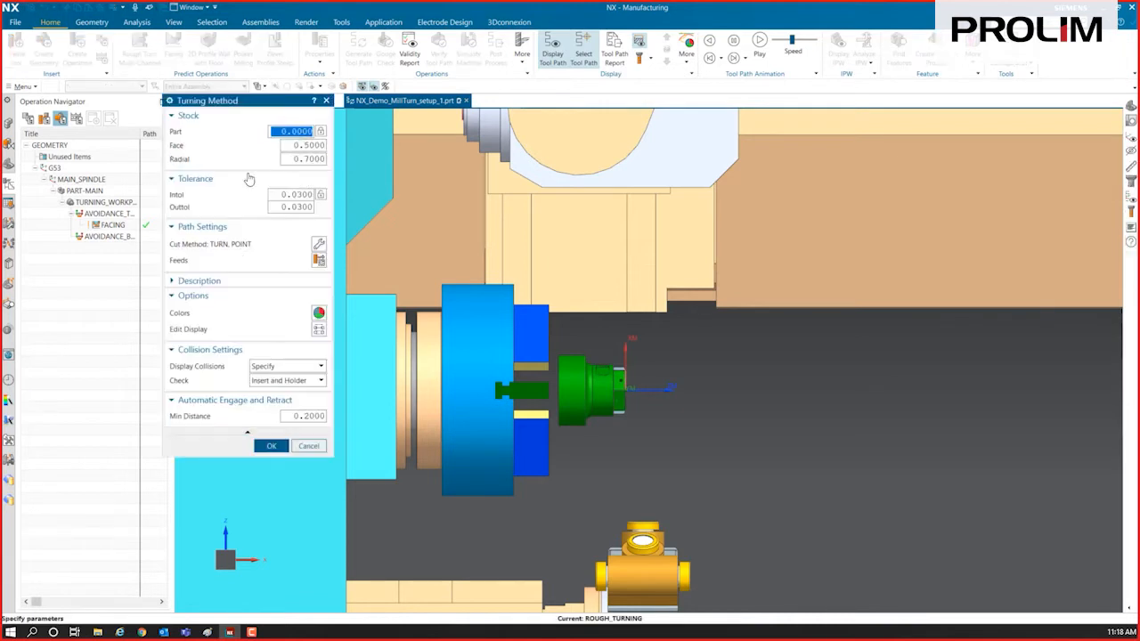
# Step: Set the rough turning method's face stock to 0.1 and radial stock to 0.5, and accept the method
pyautogui.doubleClick(311, 147)
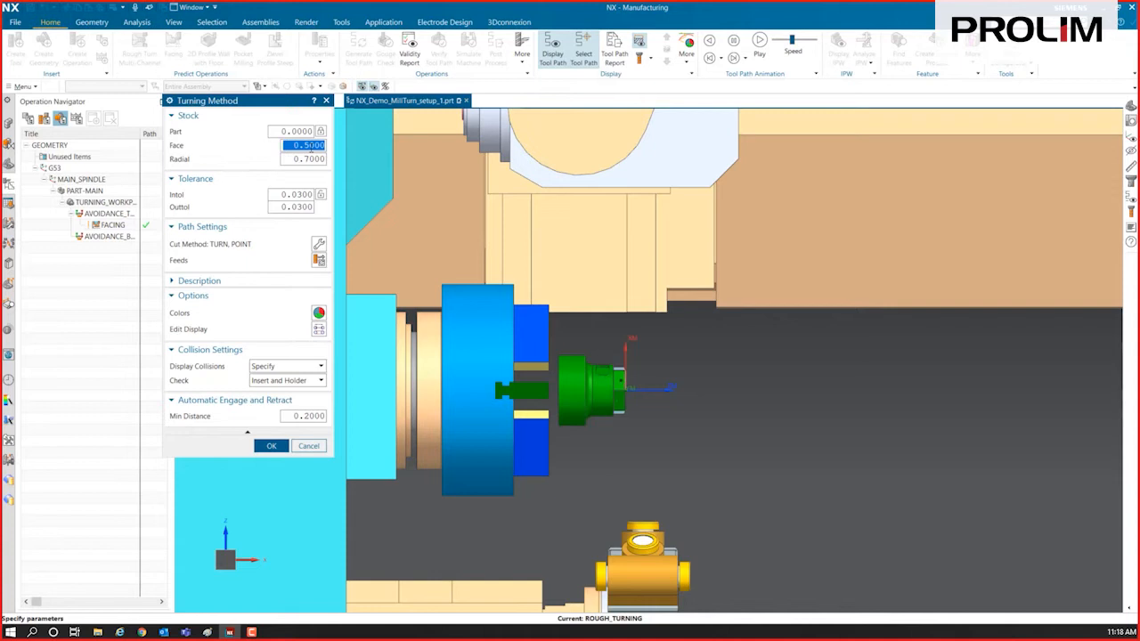
pyautogui.write('0.1')
pyautogui.press('Tab')
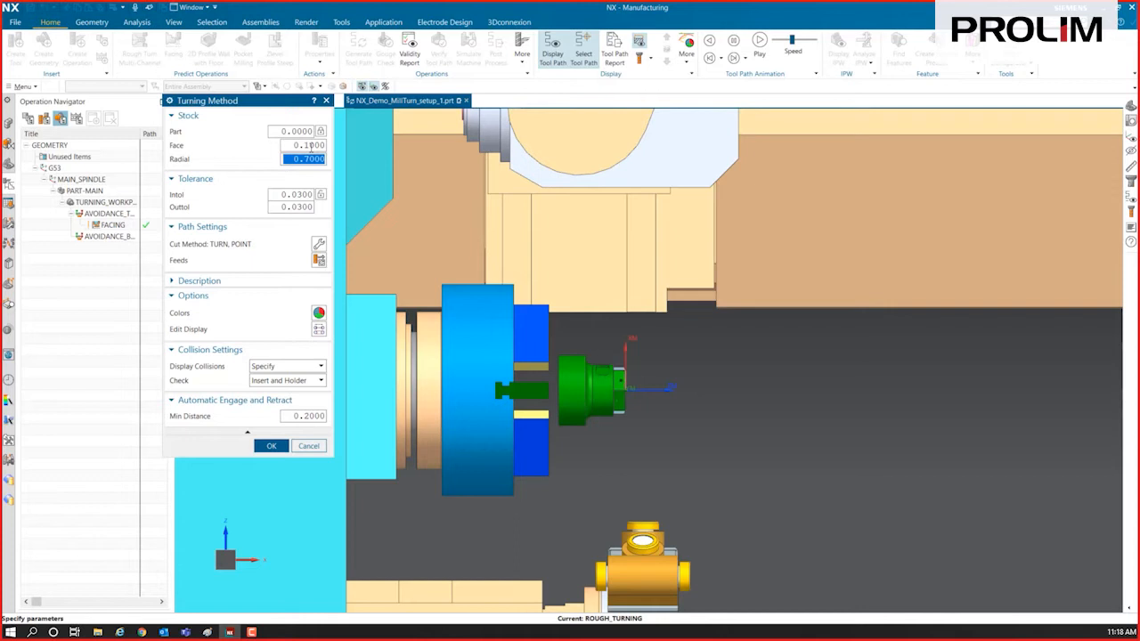
pyautogui.write('0.5')
pyautogui.press('Tab')
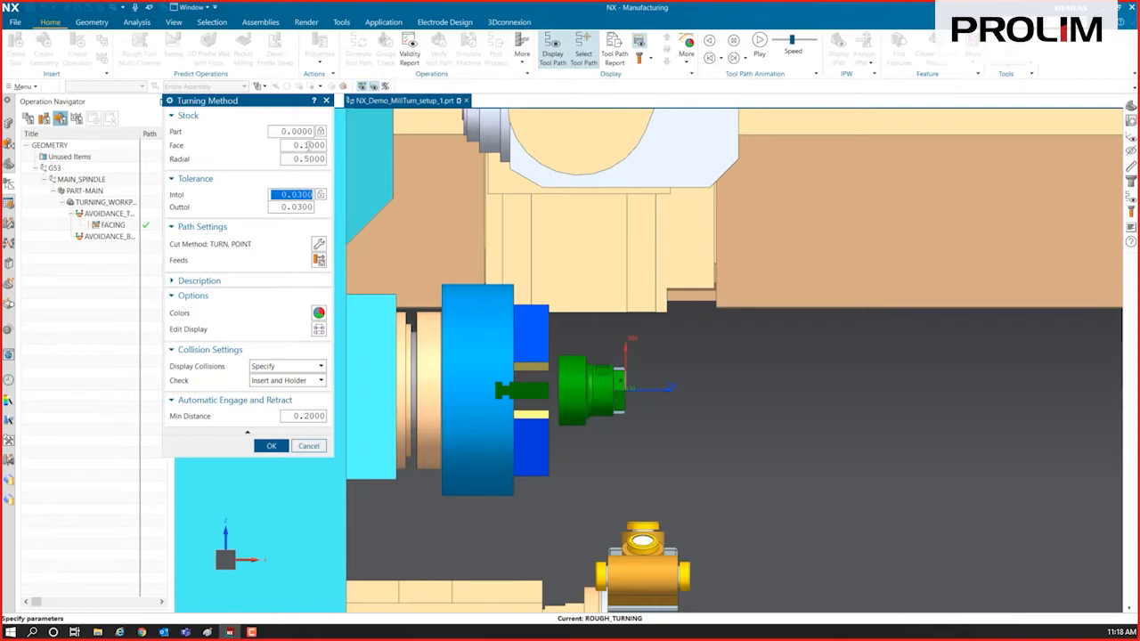
pyautogui.doubleClick(308, 145)
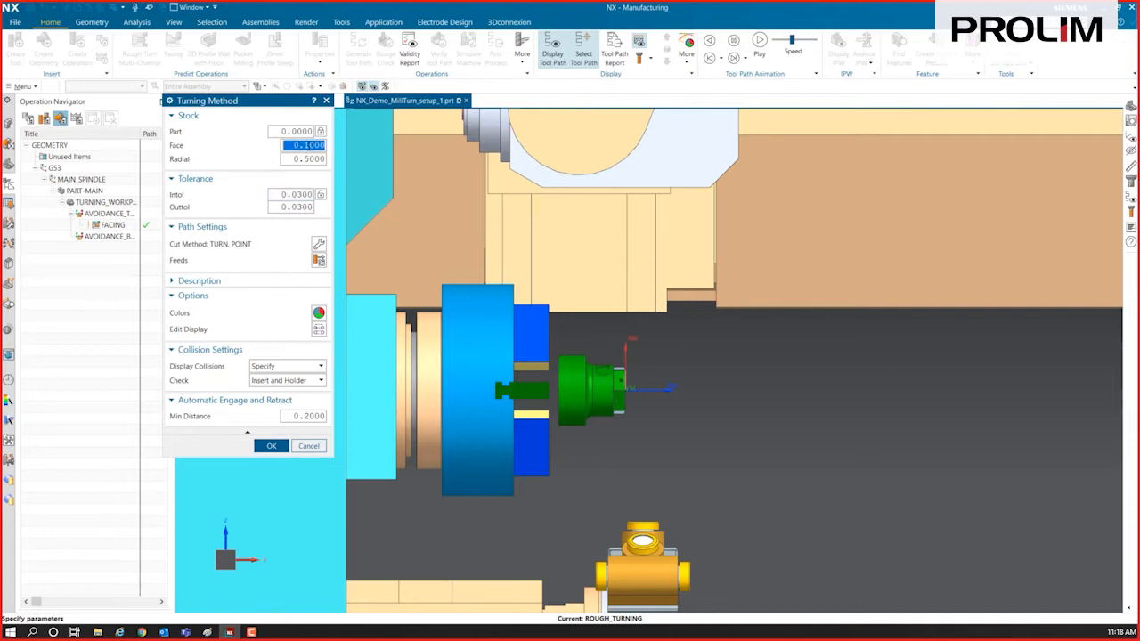
pyautogui.doubleClick(315, 160)
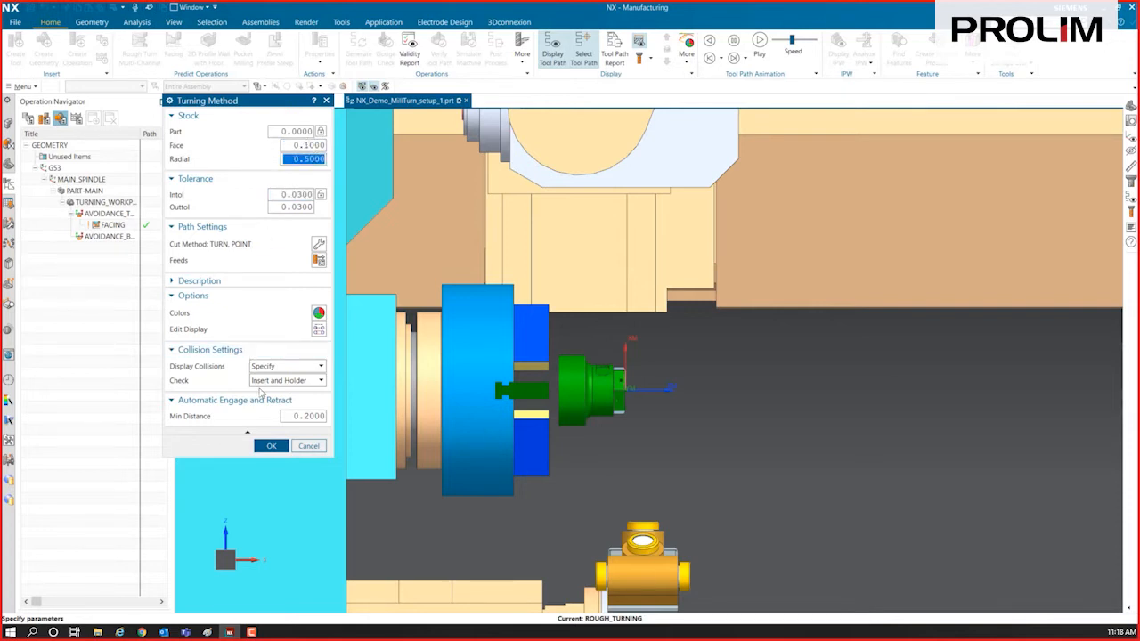
pyautogui.click(273, 445)
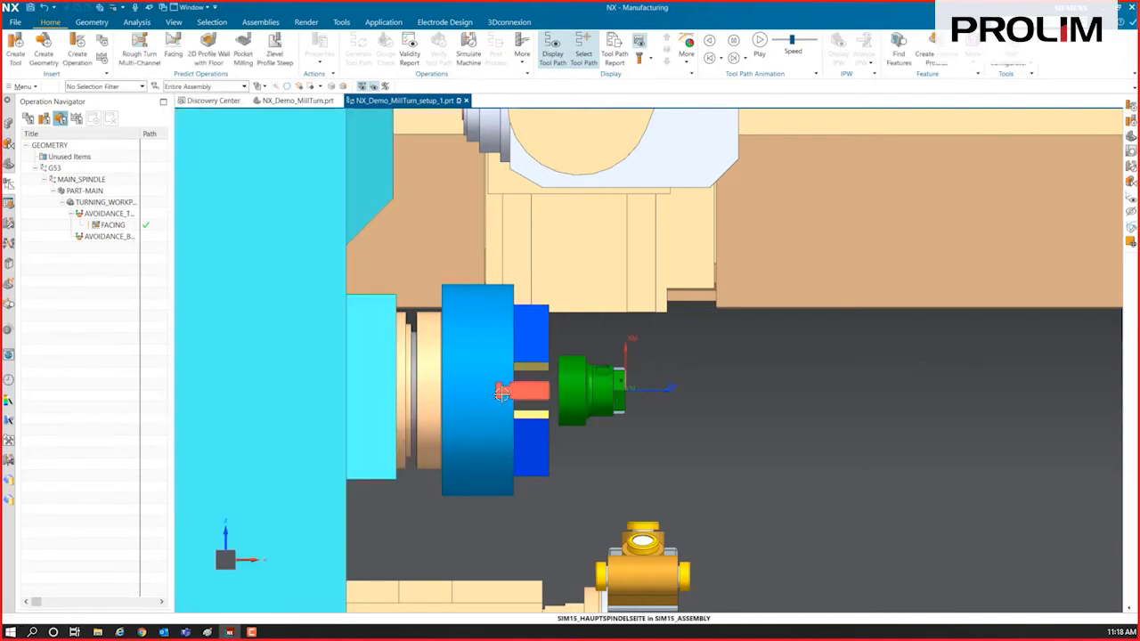
# Step: Create a ROUGH_TURN_MULTI_CHANNEL operation with tool UH_CNMG_432, geometry AVOIDANCE_TOP and method ROUGH_TURNING
pyautogui.click(77, 49)
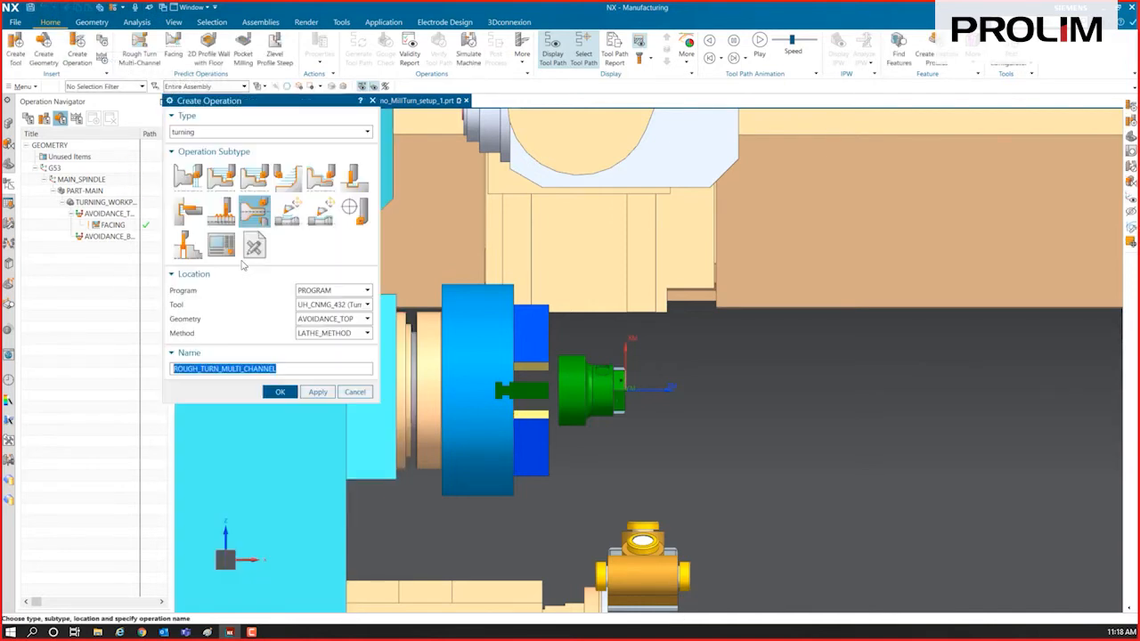
pyautogui.click(347, 335)
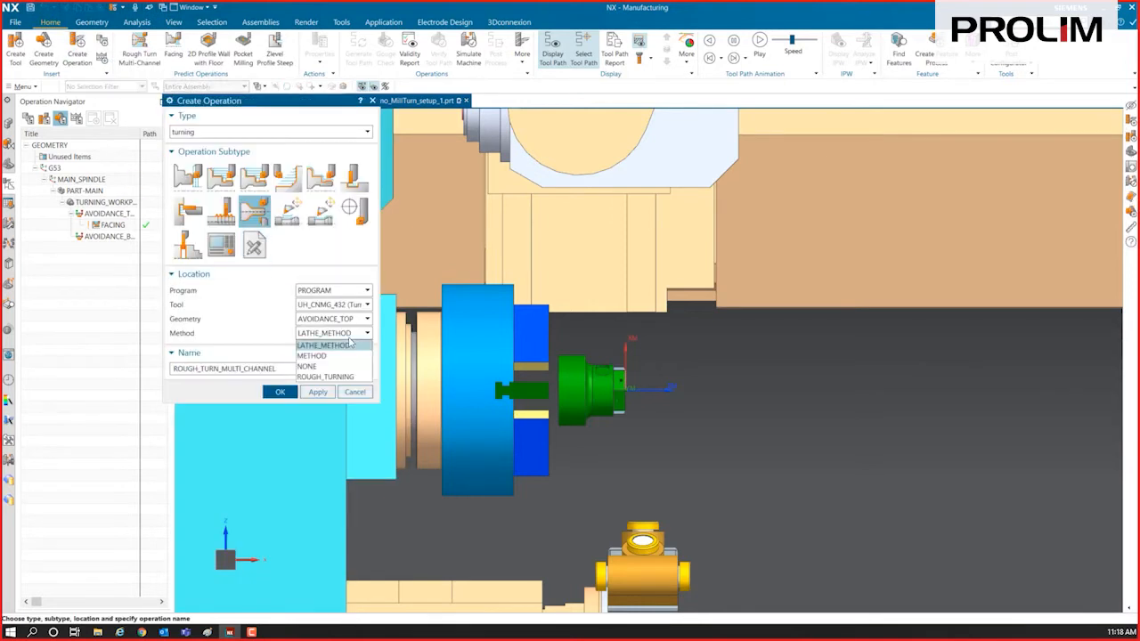
pyautogui.click(336, 377)
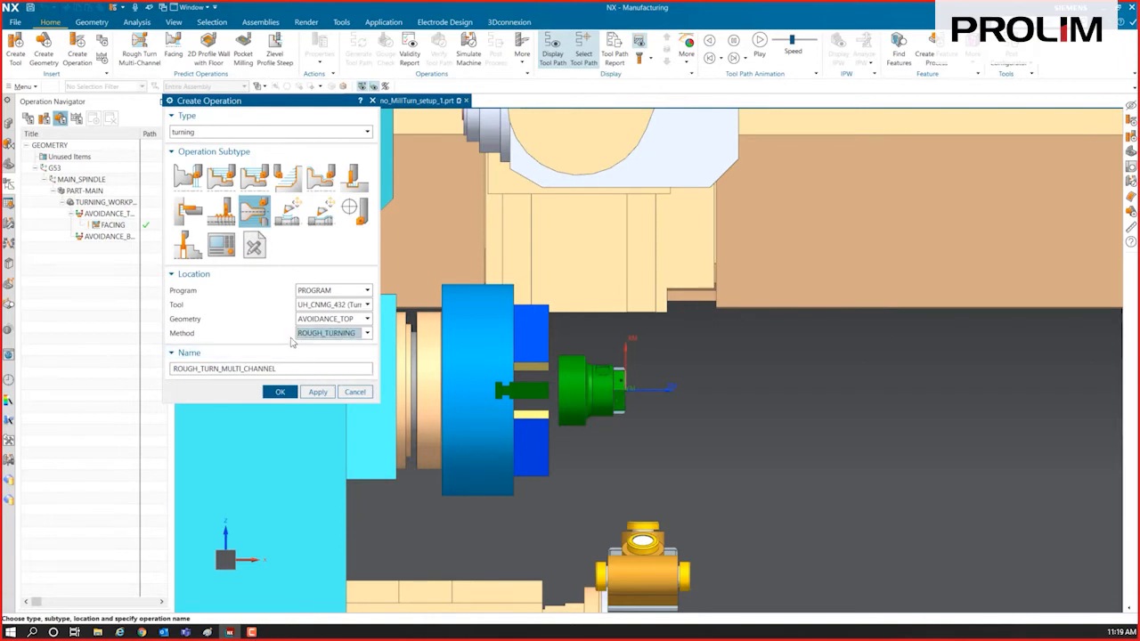
pyautogui.click(280, 393)
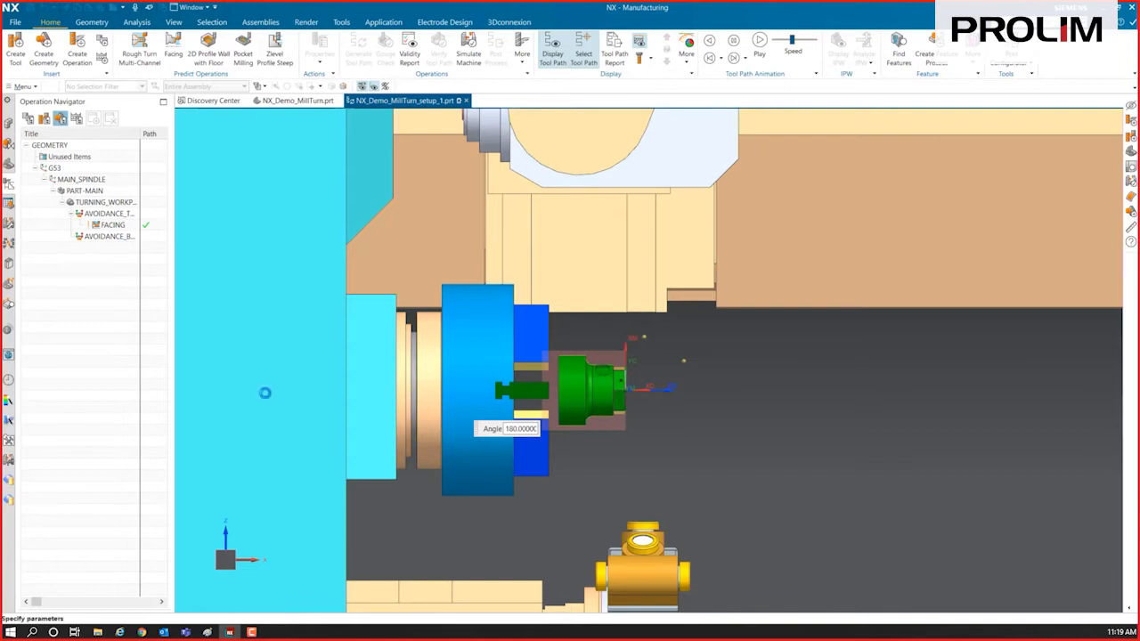
pyautogui.press('Return')
# Step: Reorient the tool holder of the multi-channel roughing operation as Fixed with a tool holder angle of 90 degrees
pyautogui.scroll(2, 590, 458)
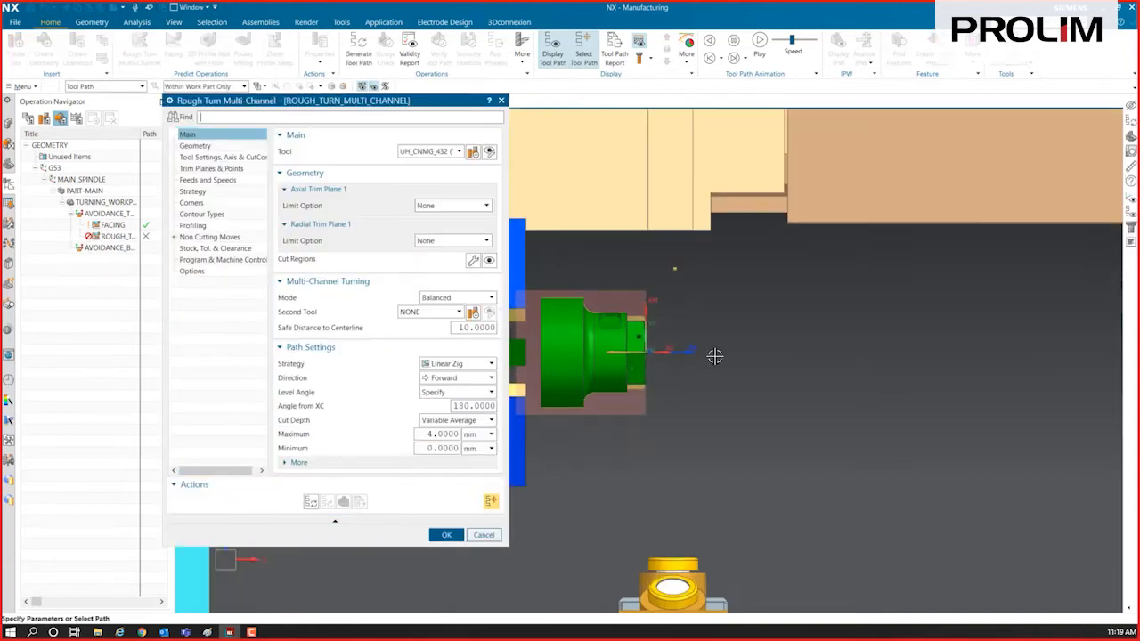
pyautogui.scroll(3, 529, 355)
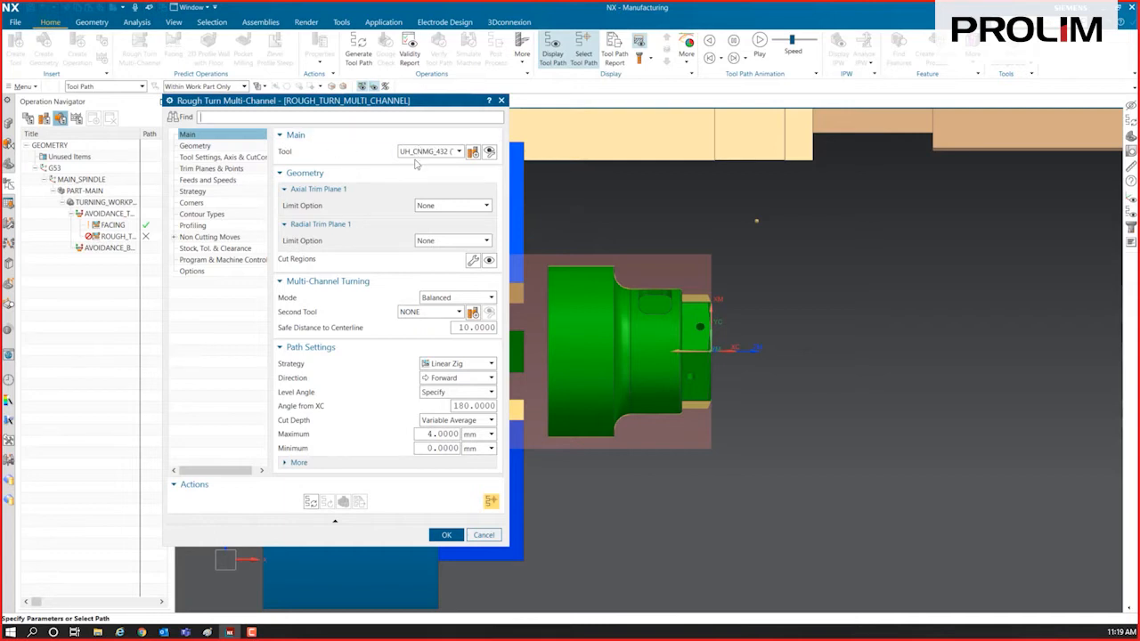
pyautogui.click(217, 157)
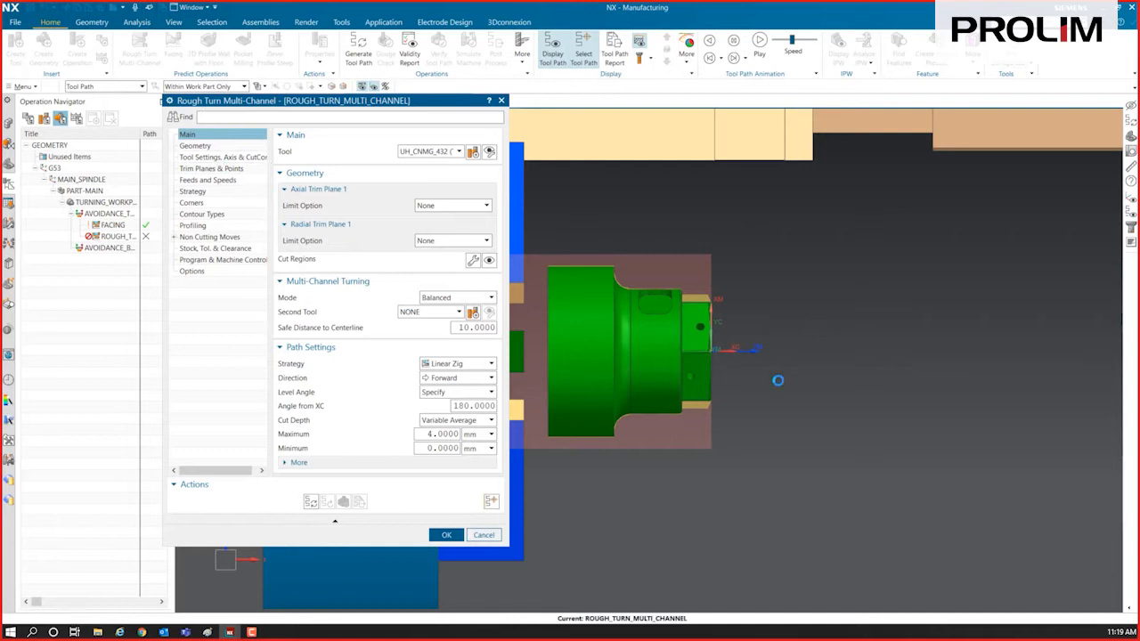
pyautogui.click(448, 233)
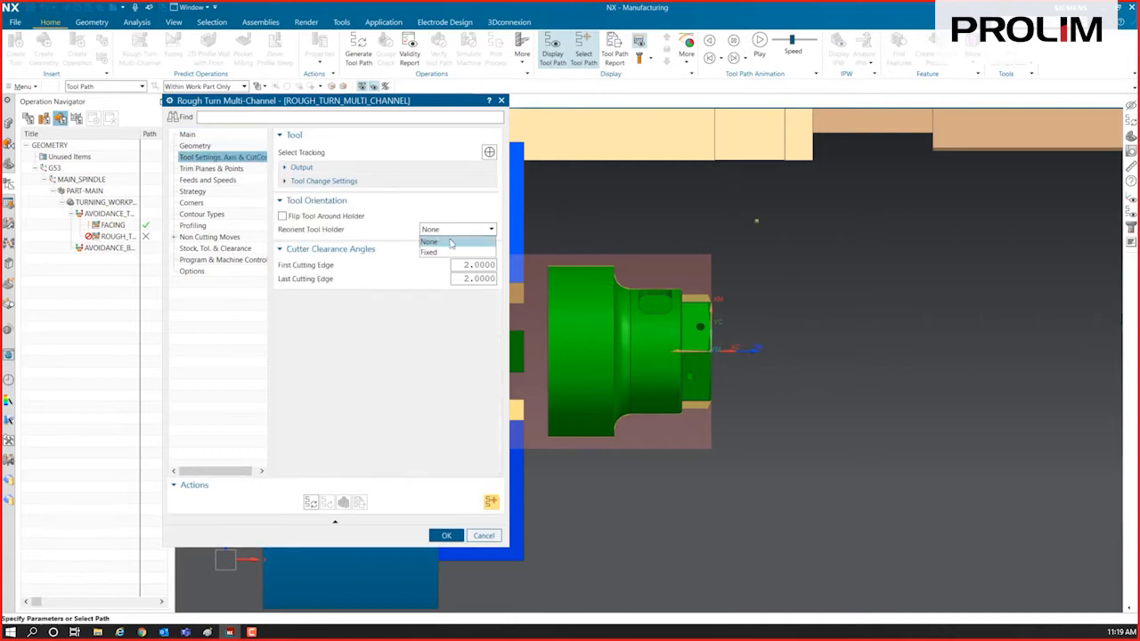
pyautogui.click(450, 244)
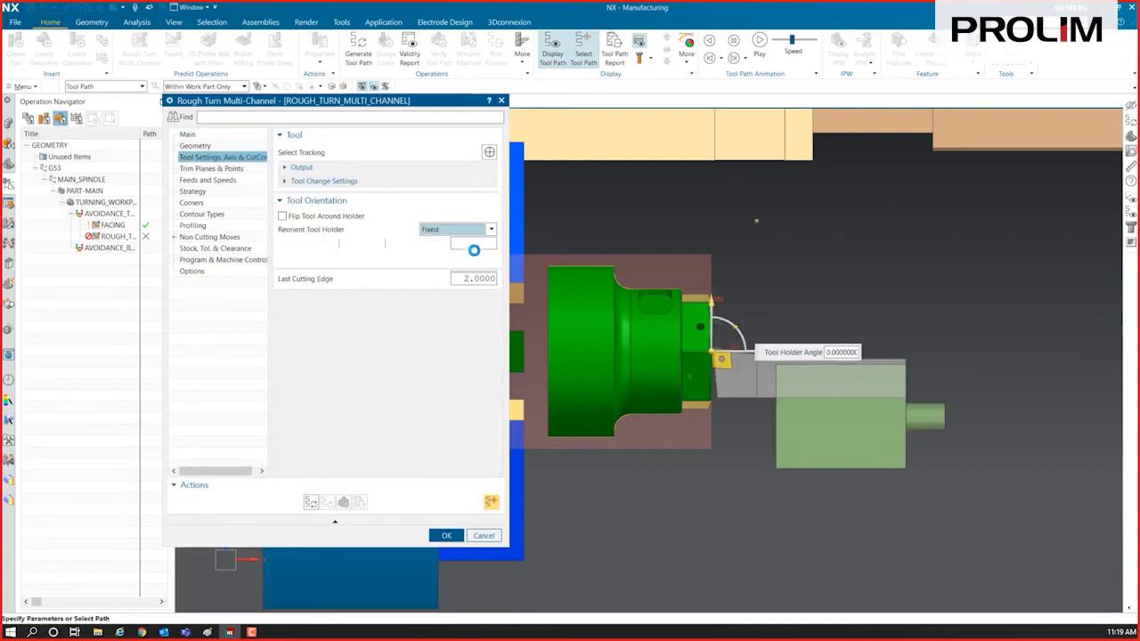
pyautogui.click(738, 329)
pyautogui.write('90')
pyautogui.press('Return')
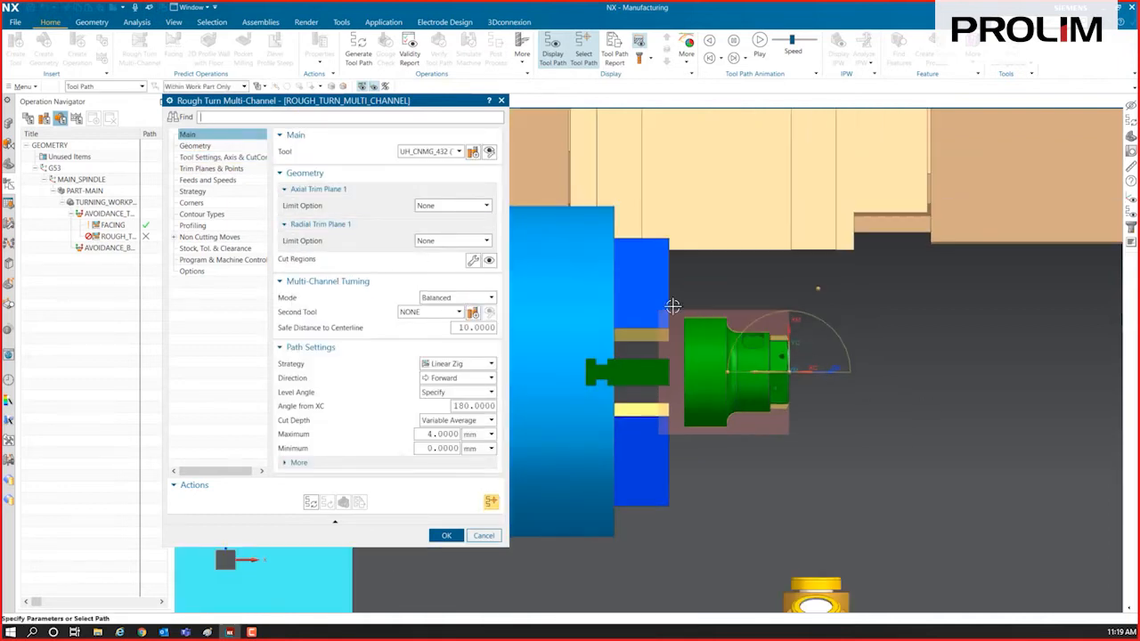
# Step: Limit Axial Trim Plane 1 by Point and place the point between the chuck jaws and the part's back face
pyautogui.click(437, 206)
pyautogui.click(442, 230)
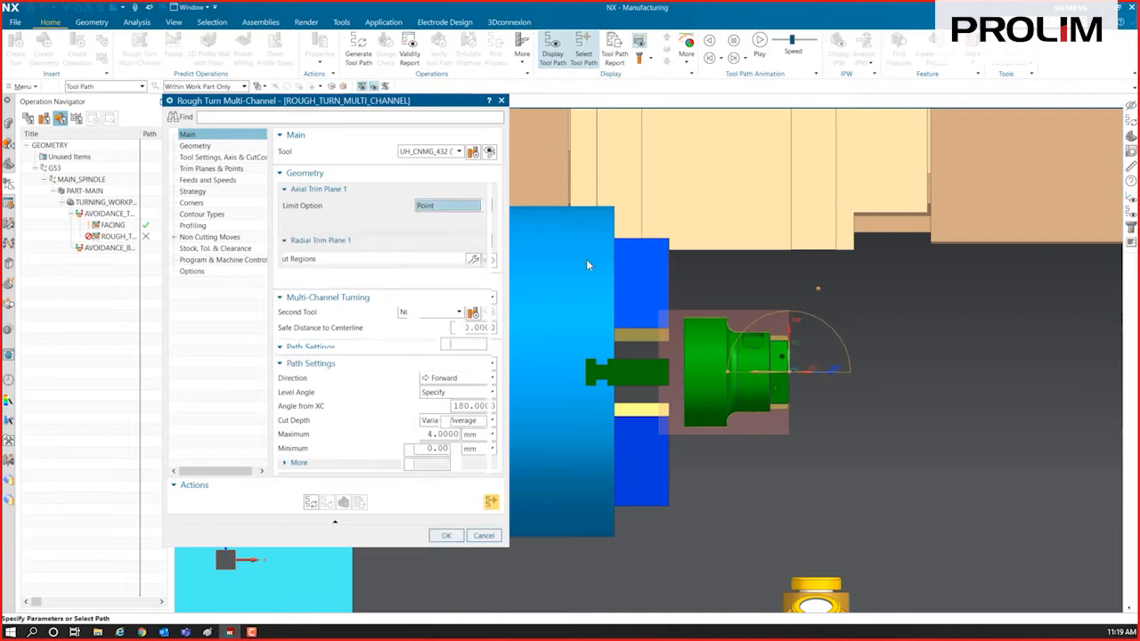
pyautogui.scroll(3, 713, 305)
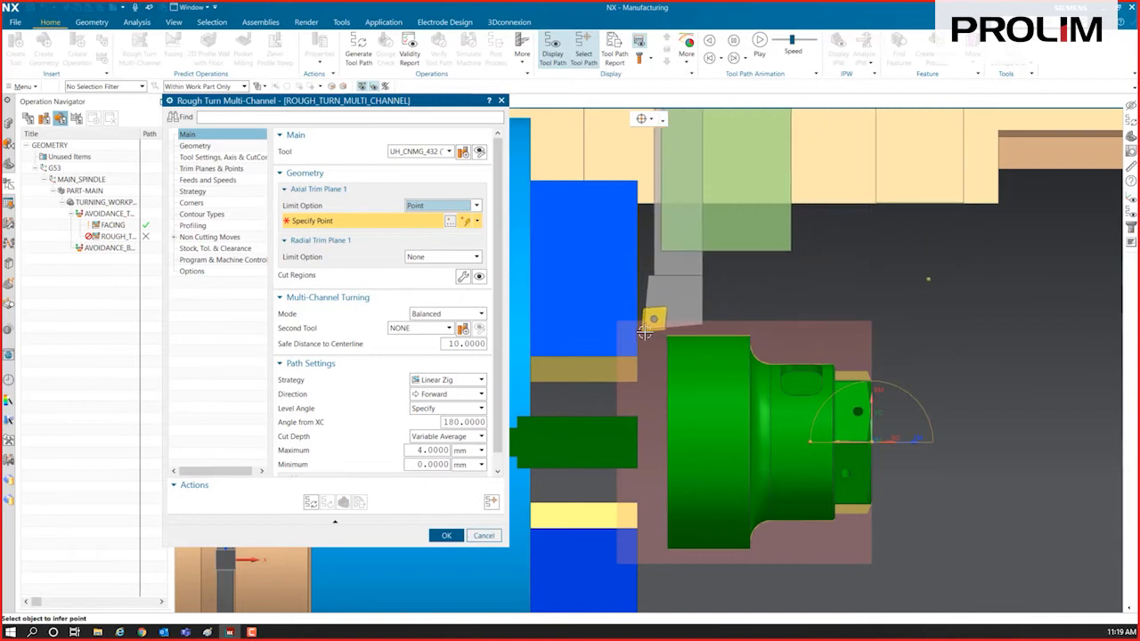
pyautogui.click(644, 331)
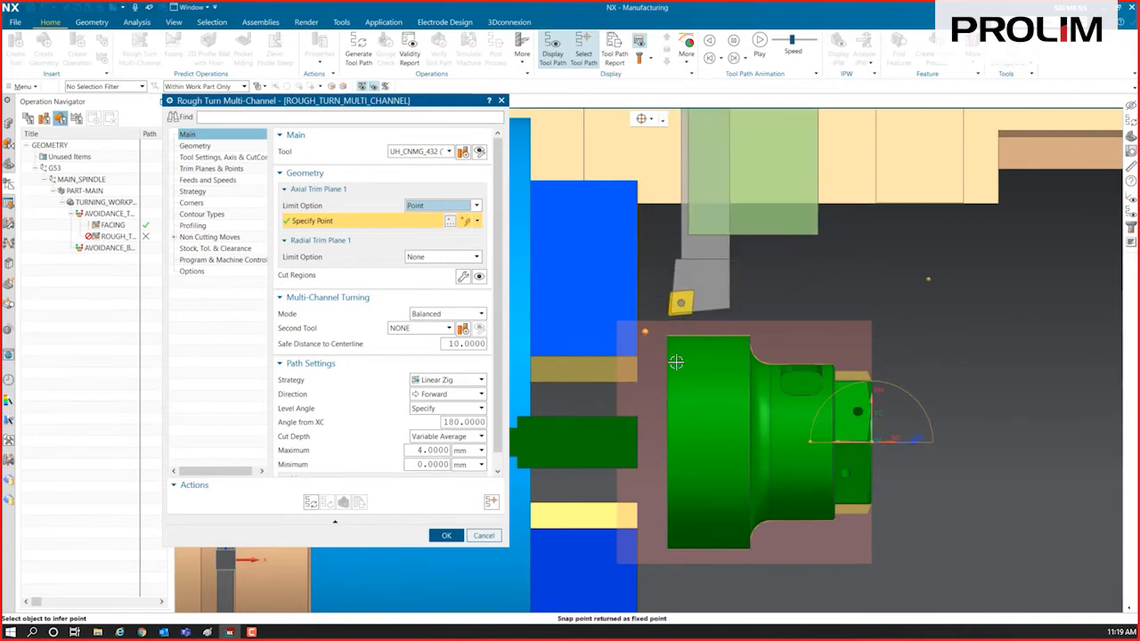
pyautogui.click(650, 424)
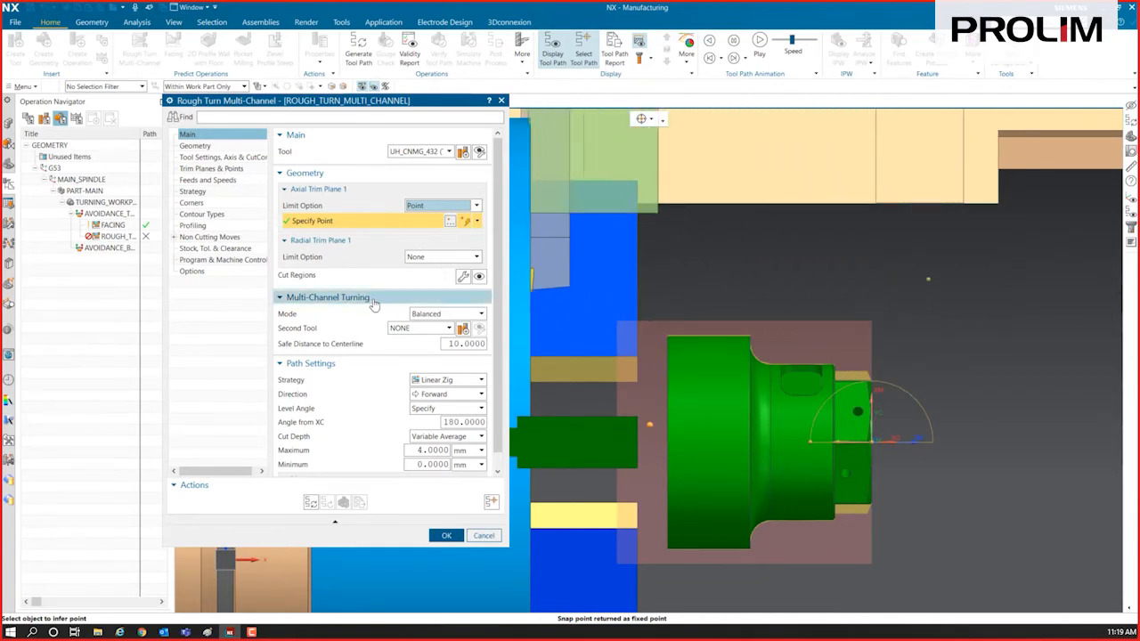
# Step: Set the multi-channel turning mode to Merged and choose LT_CNMG_432 as the second tool
pyautogui.click(447, 314)
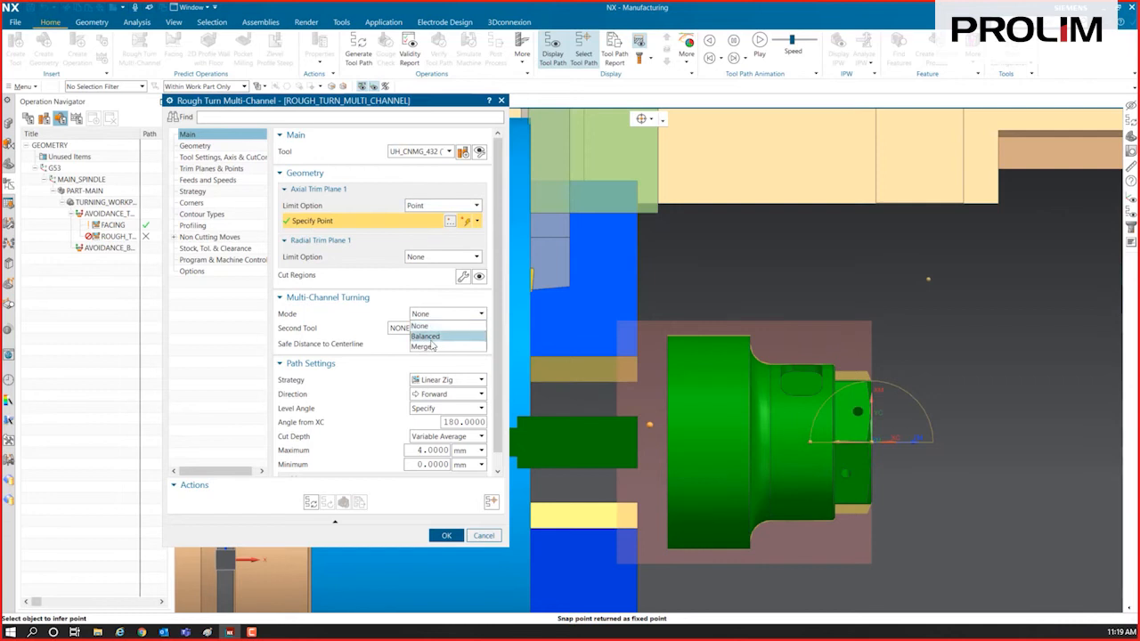
pyautogui.click(446, 347)
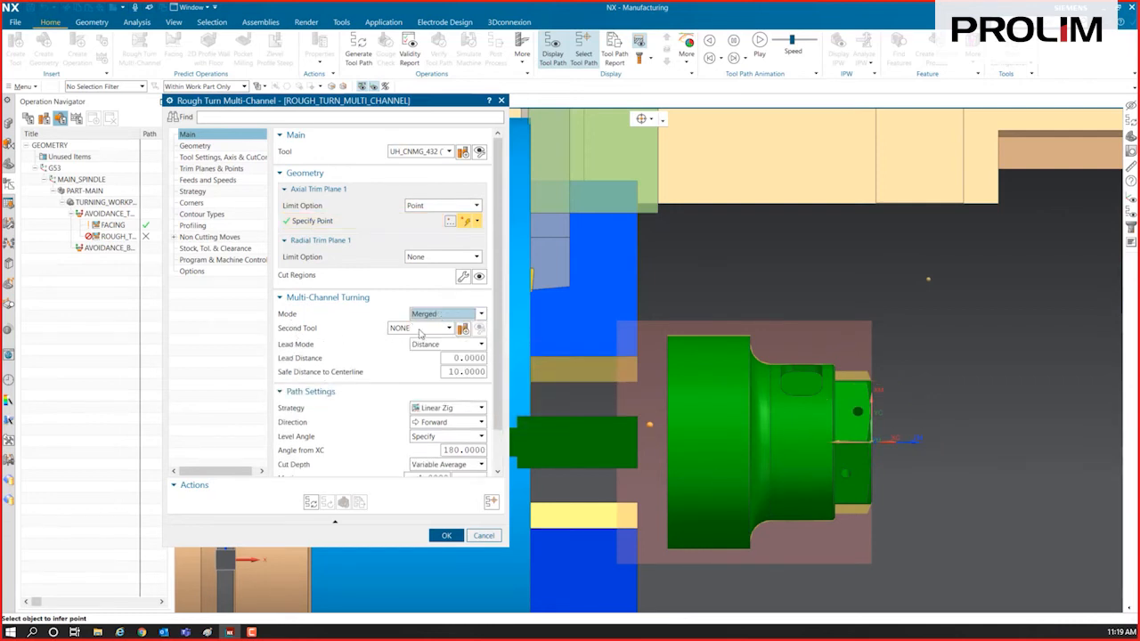
pyautogui.click(421, 328)
pyautogui.click(431, 351)
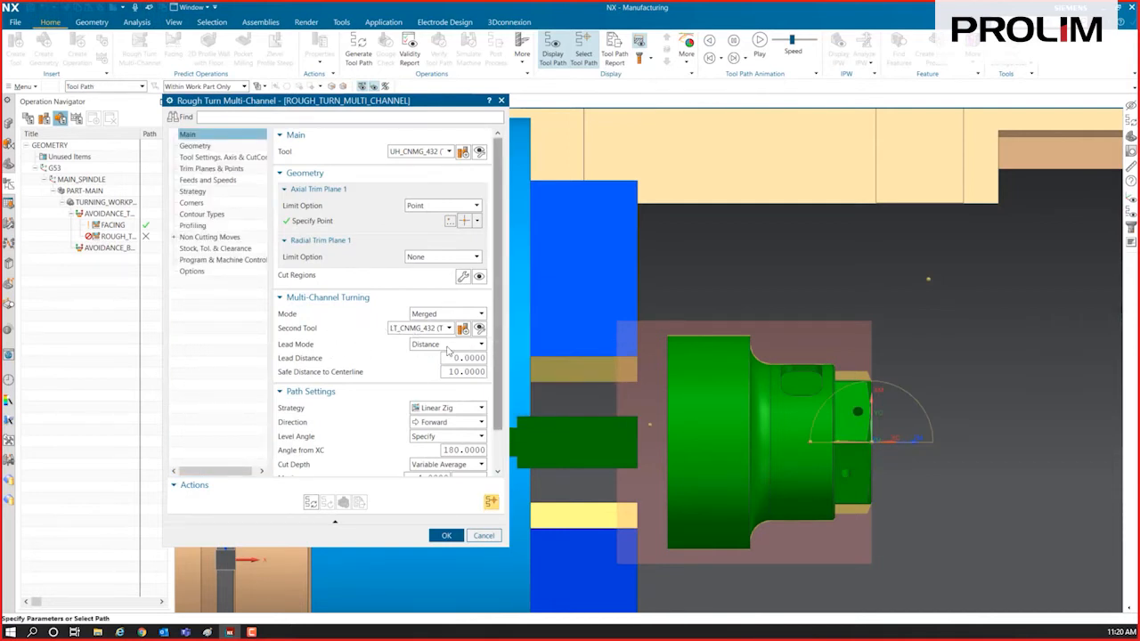
# Step: Set the lead mode to Distance with a lead distance of 3, generate the rough turning tool path, and view it around the part
pyautogui.click(448, 346)
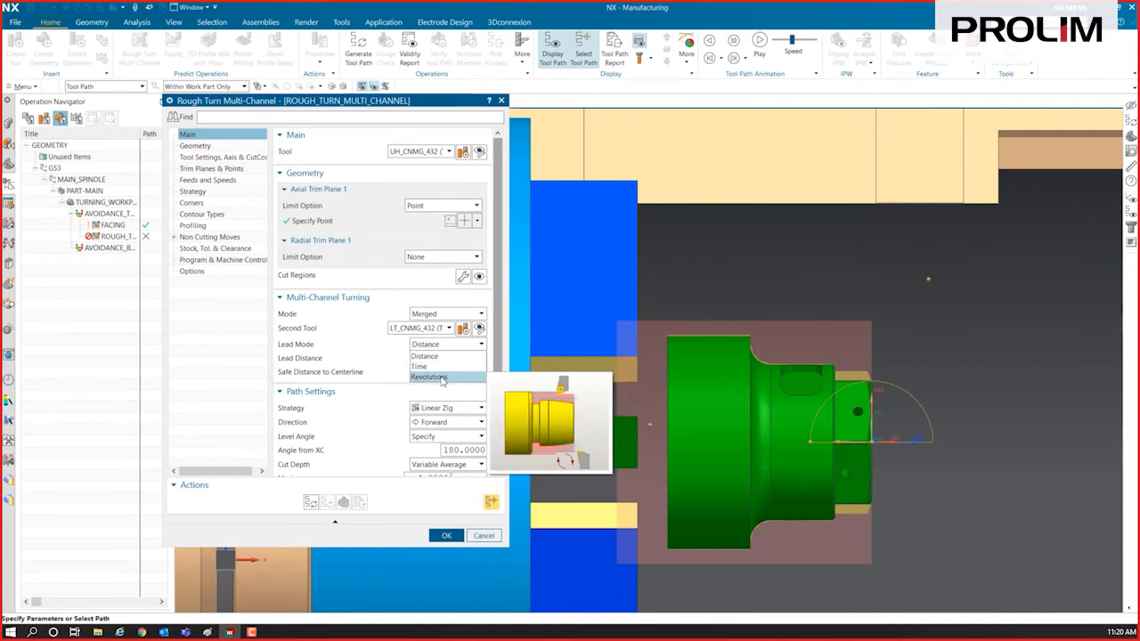
pyautogui.click(446, 356)
pyautogui.click(473, 360)
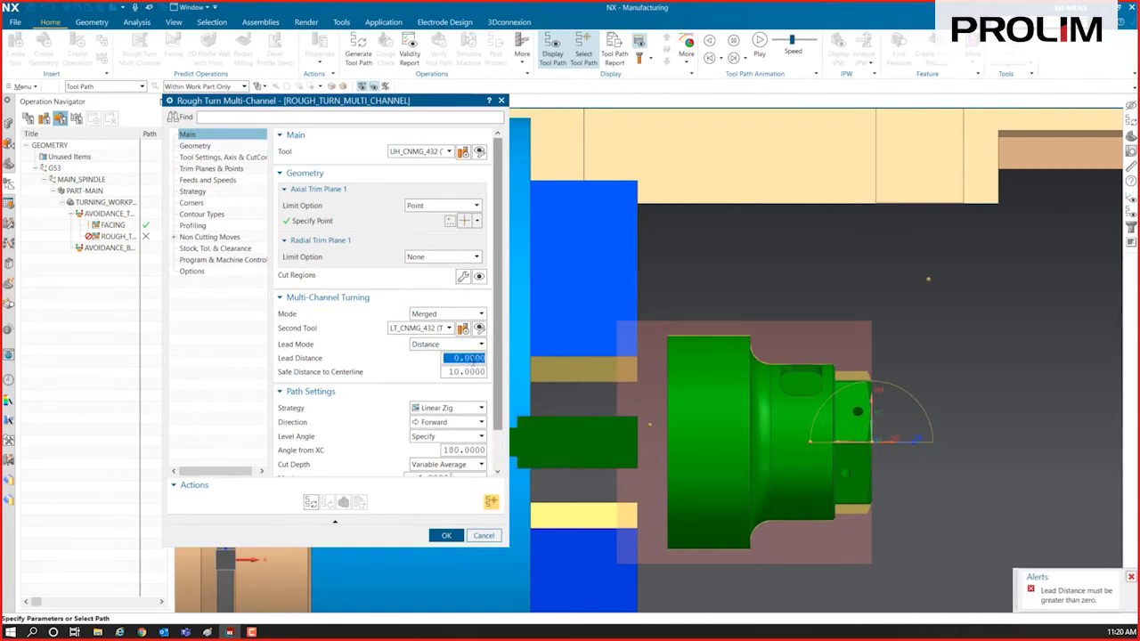
pyautogui.write('3')
pyautogui.press('Tab')
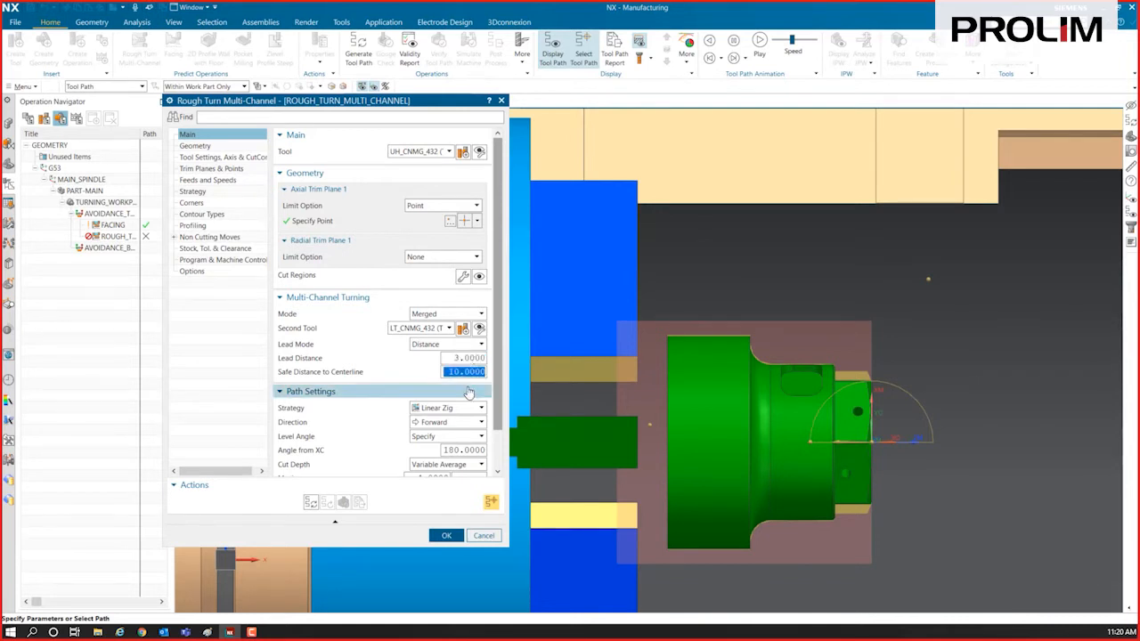
pyautogui.click(311, 504)
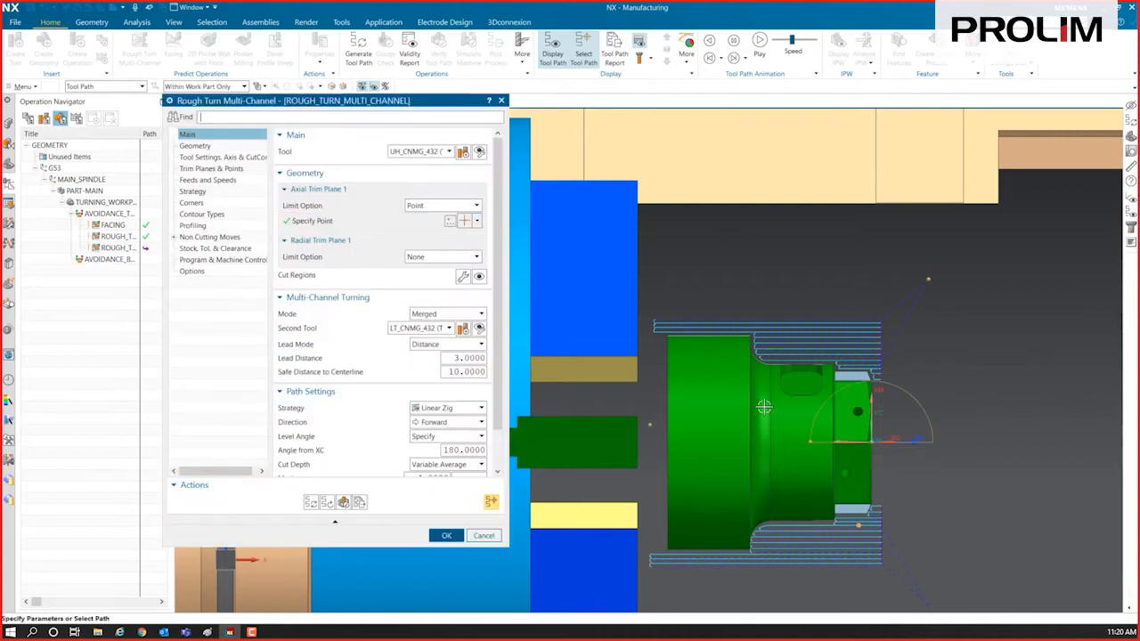
pyautogui.scroll(-2, 713, 428)
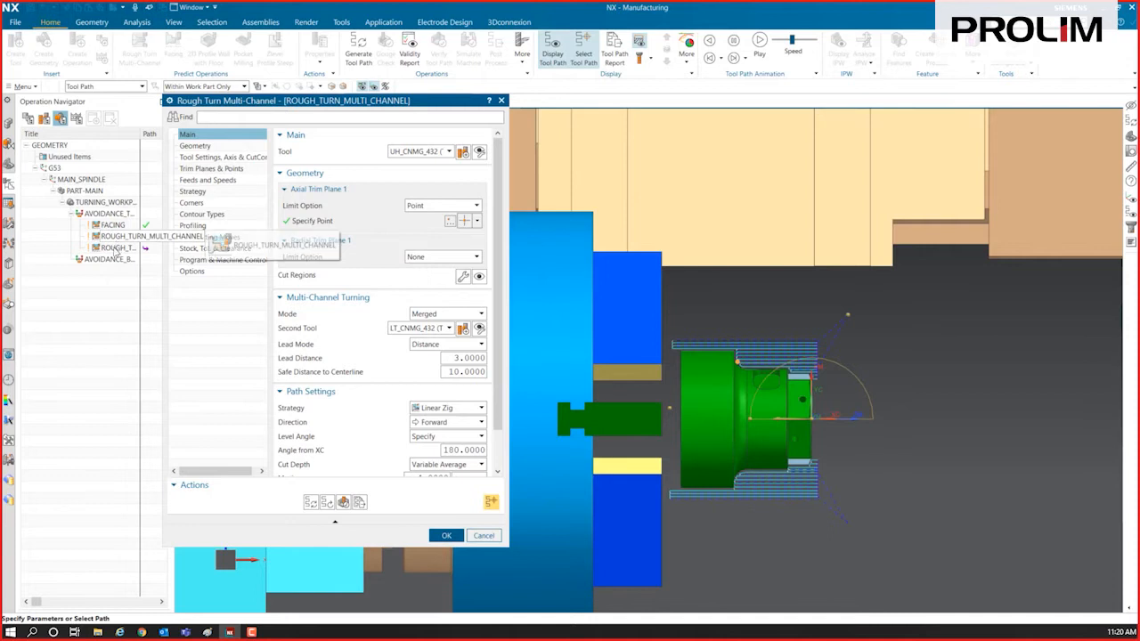
# Step: Set the maximum cut depth to 8 mm and regenerate the multi-channel rough turning tool path
pyautogui.scroll(-3, 426, 422)
pyautogui.doubleClick(434, 435)
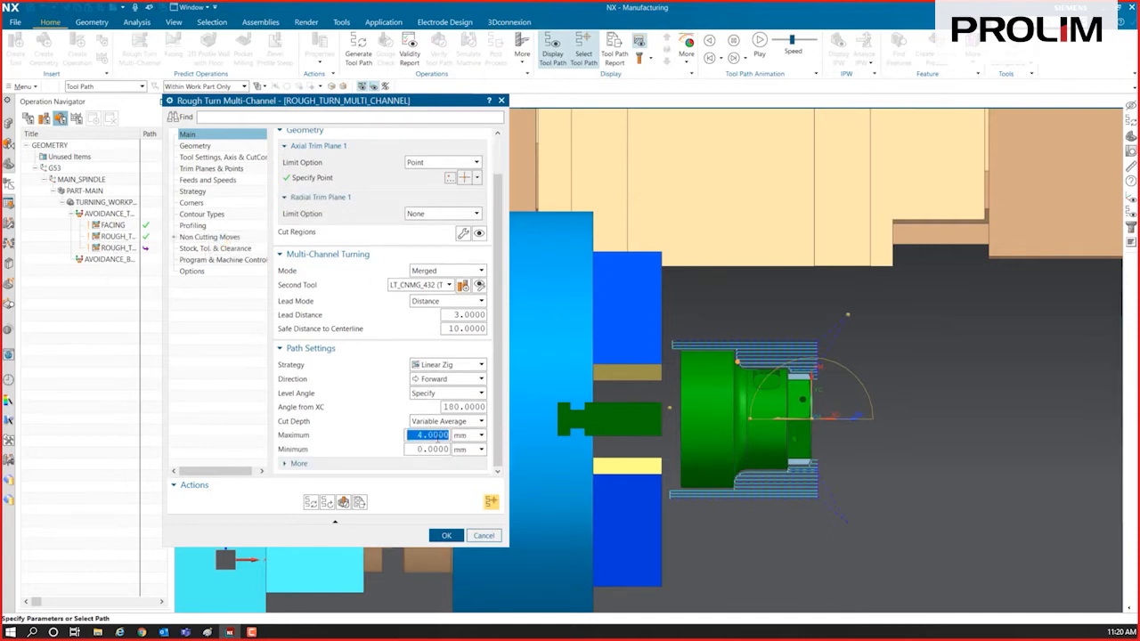
pyautogui.write('8')
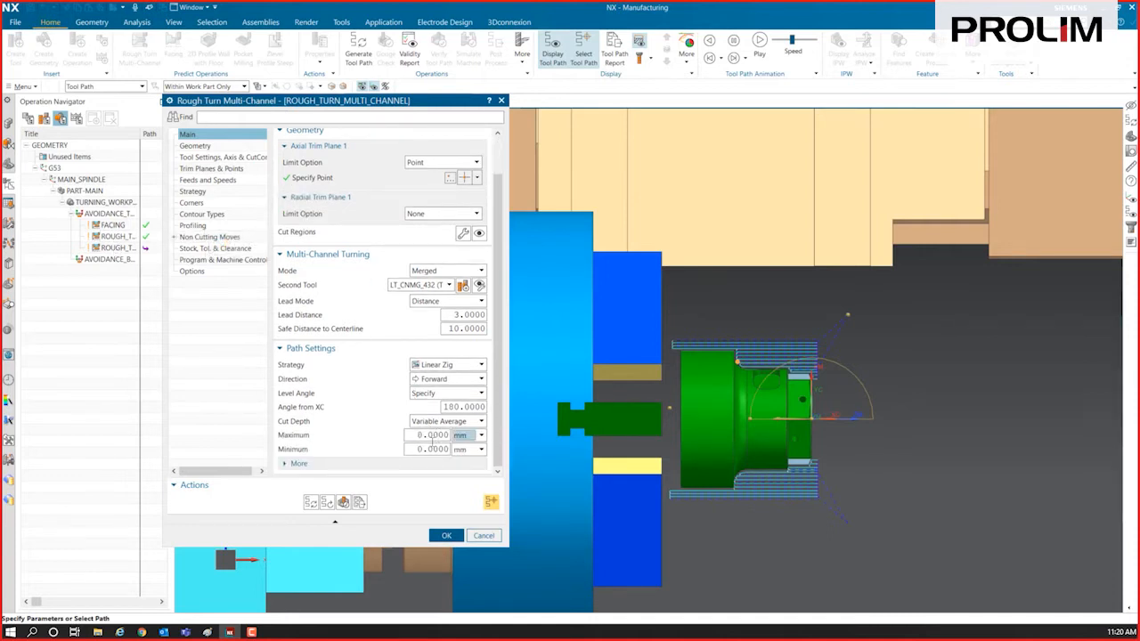
pyautogui.click(310, 502)
pyautogui.press('Return')
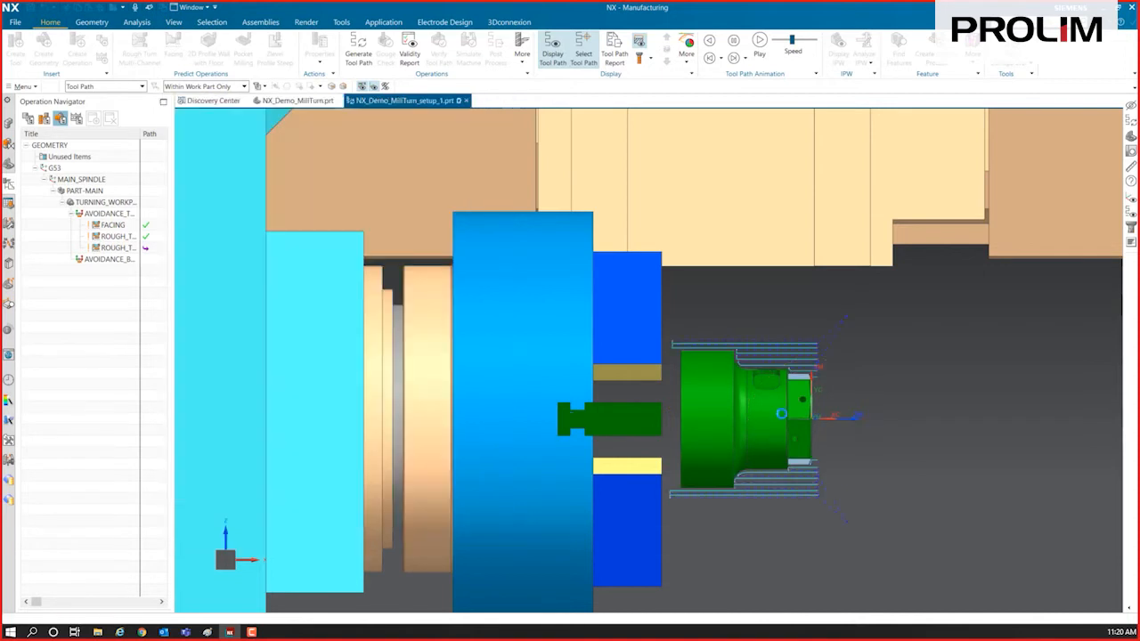
pyautogui.doubleClick(806, 383)
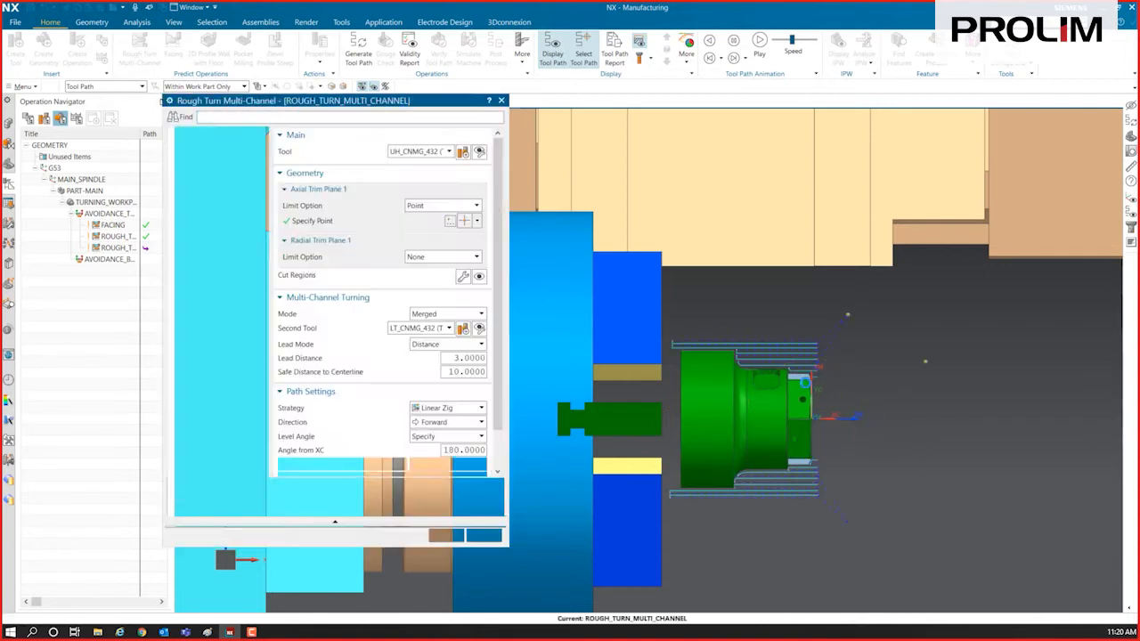
# Step: Accept the multi-channel rough turning operation and display the tool paths of both rough turning operations on the part
pyautogui.click(448, 535)
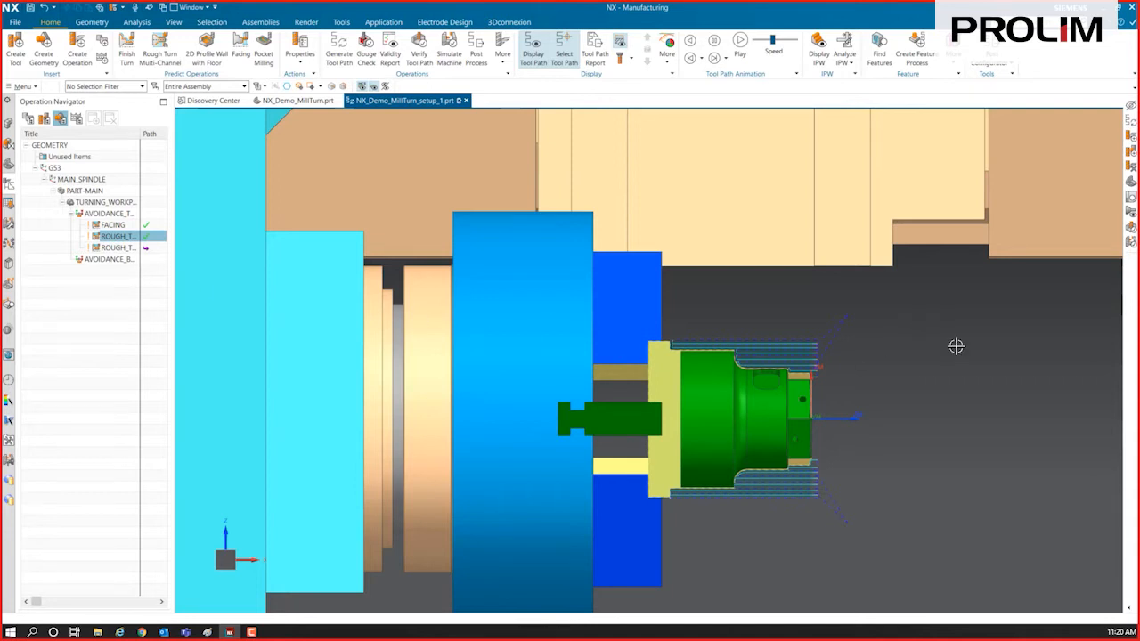
pyautogui.scroll(3, 767, 365)
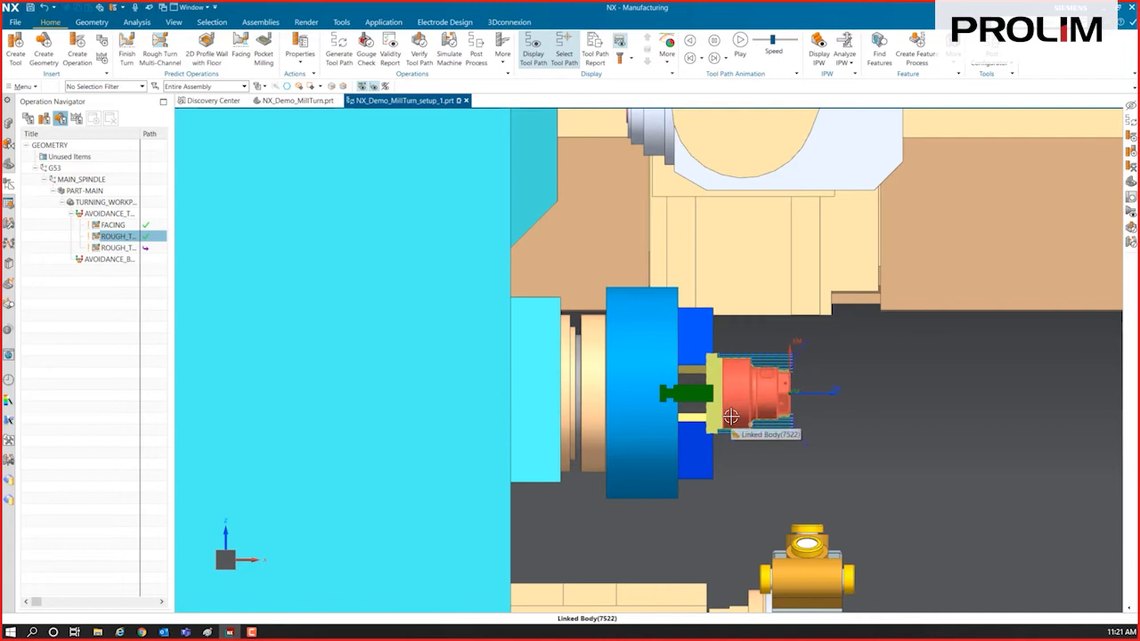
pyautogui.scroll(-3, 891, 437)
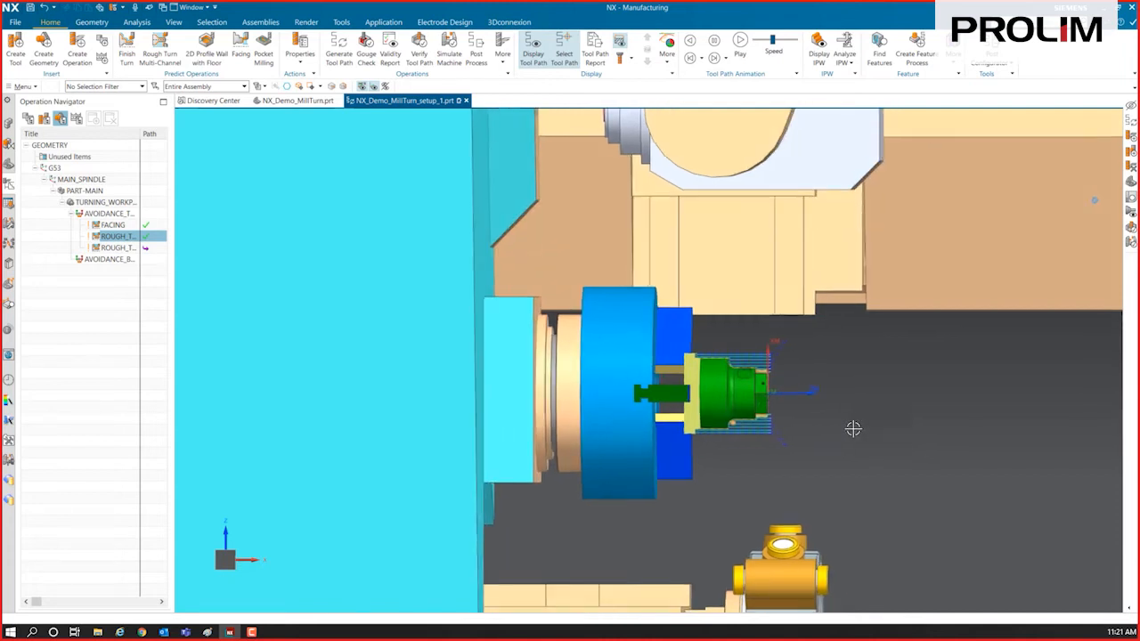
pyautogui.click(95, 322)
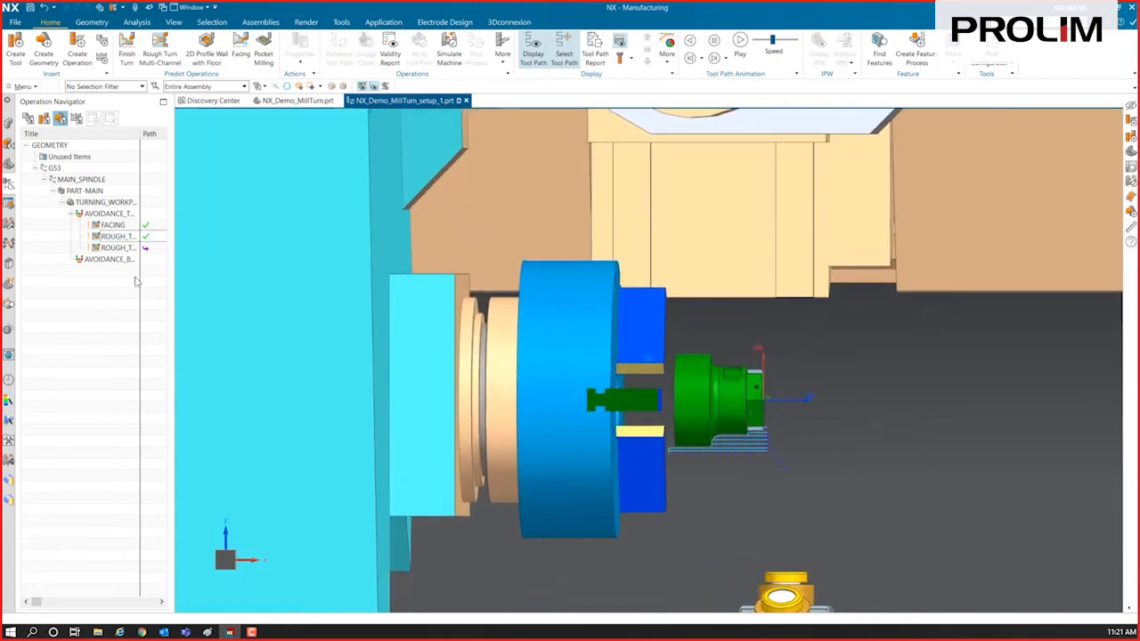
pyautogui.click(114, 249)
pyautogui.click(96, 324)
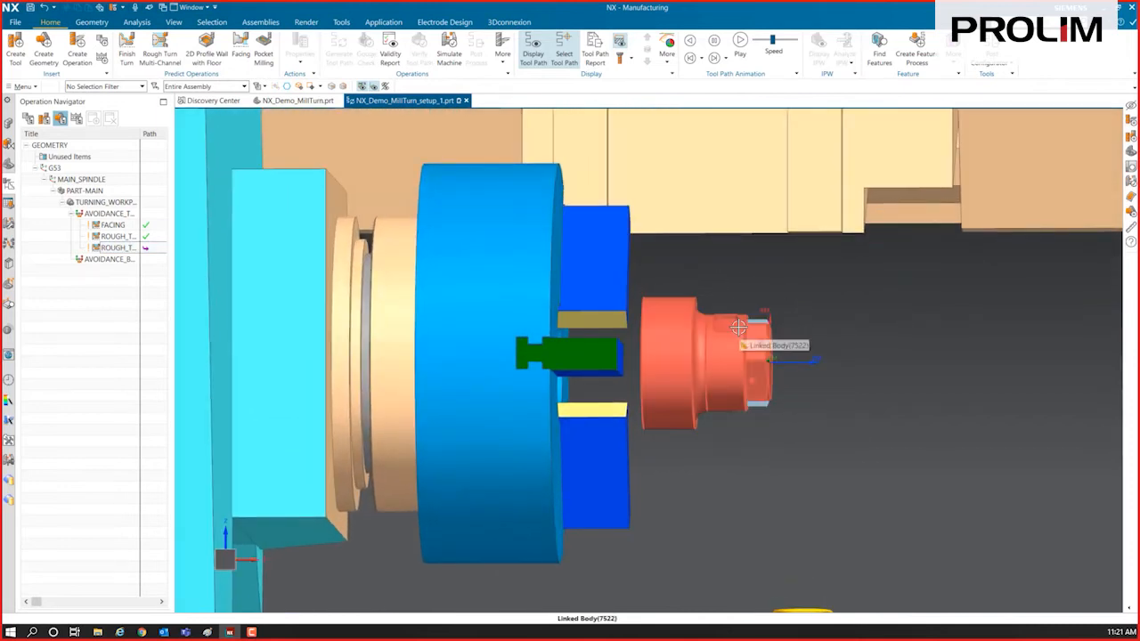
# Step: Create a 55-degree OD turning tool named UH_DNMG_432 in POCKET2 of the tool magazine
pyautogui.scroll(-1, 689, 282)
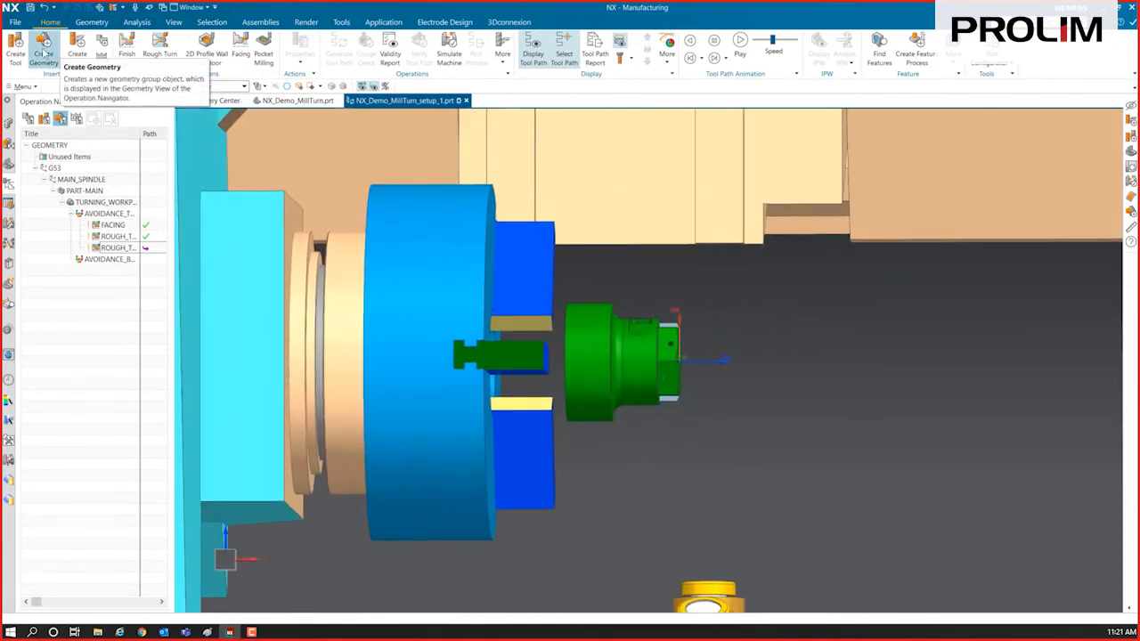
pyautogui.scroll(5, 806, 308)
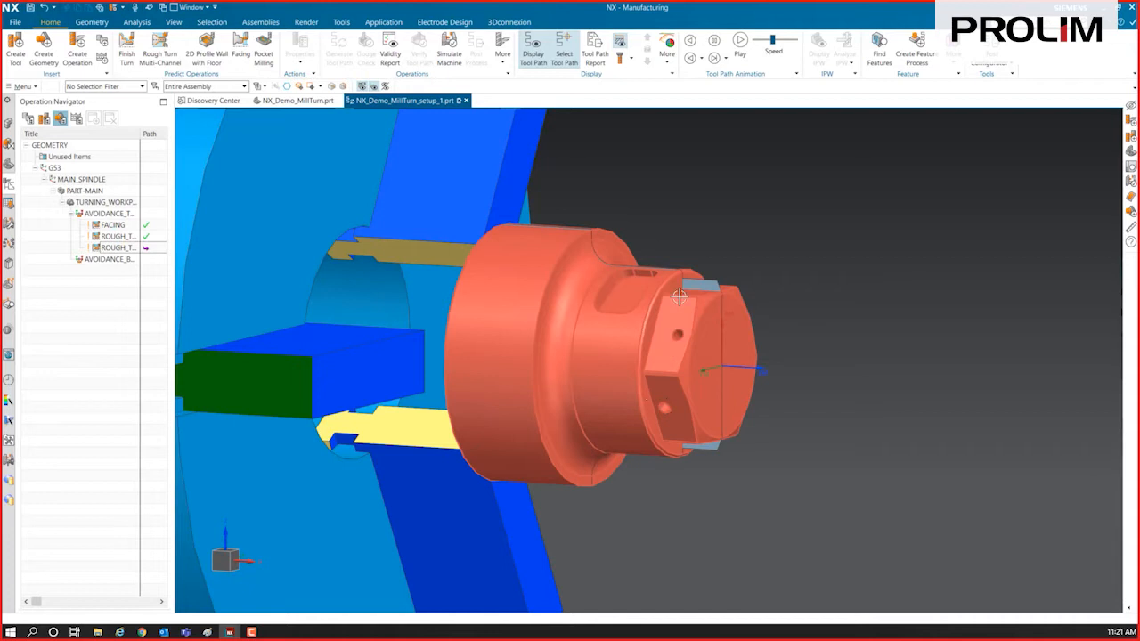
pyautogui.moveTo(716, 307); pyautogui.dragTo(609, 273, button='middle')
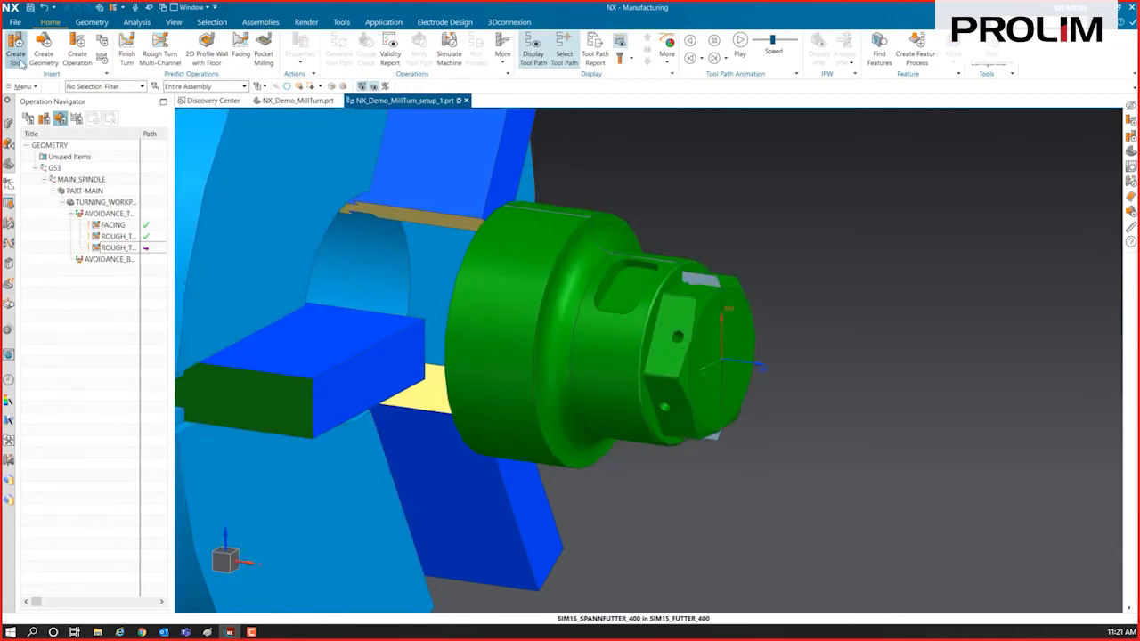
pyautogui.click(44, 118)
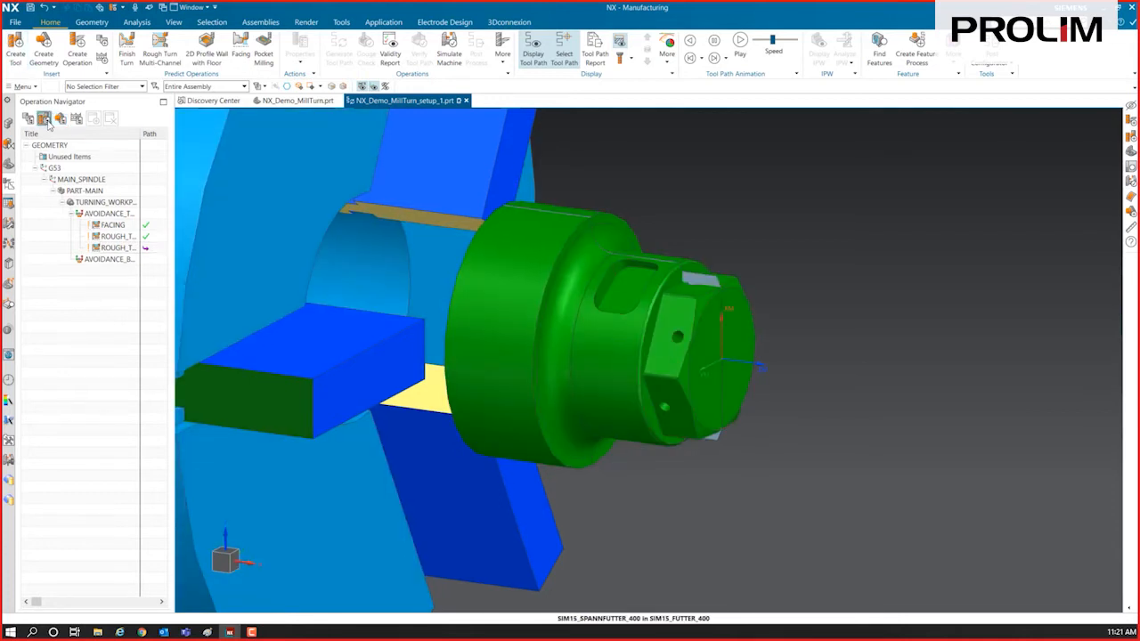
pyautogui.click(13, 51)
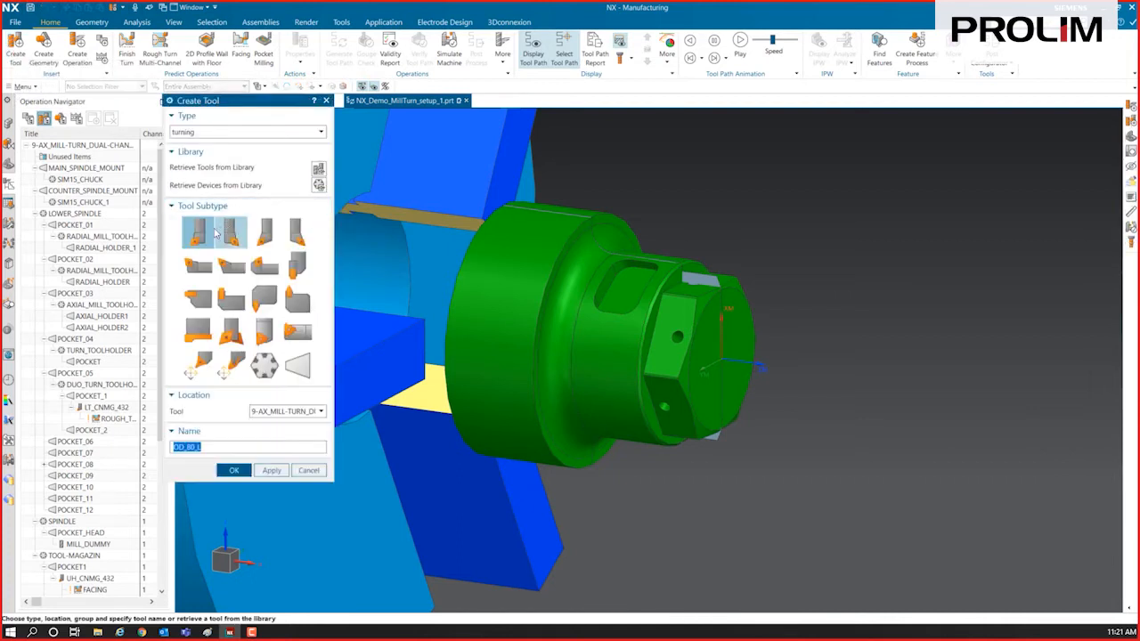
pyautogui.click(273, 234)
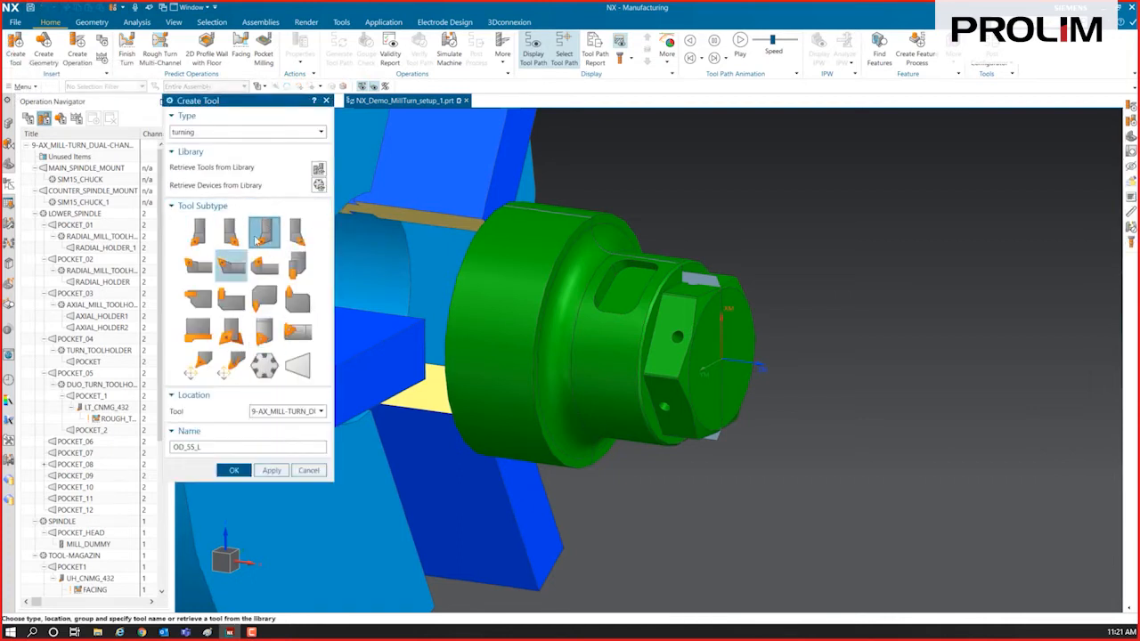
pyautogui.scroll(-5, 83, 419)
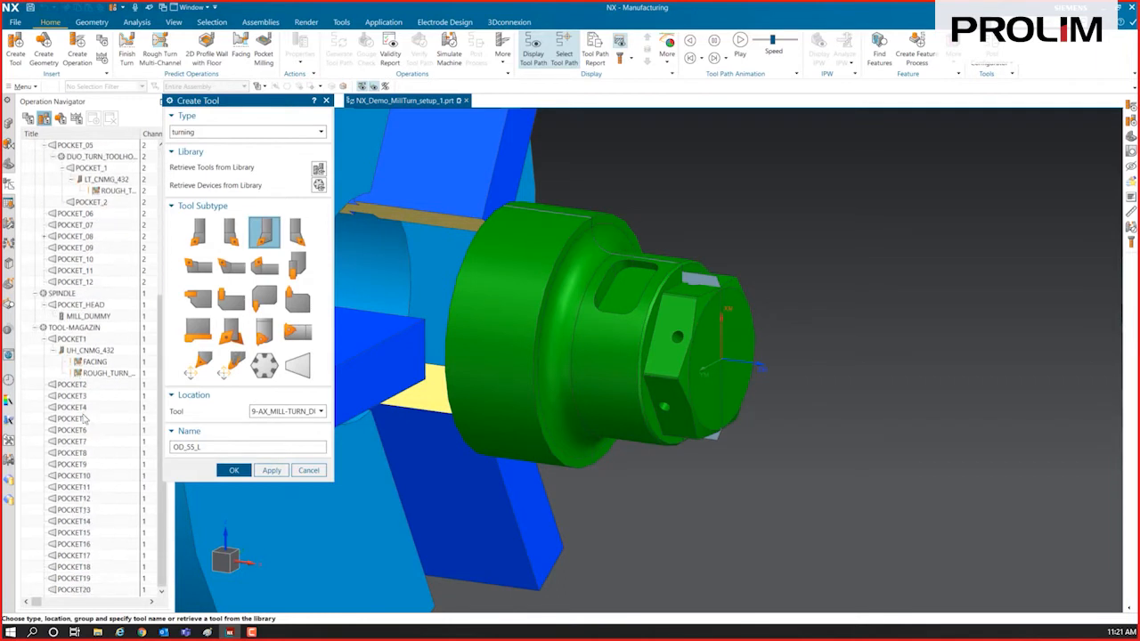
pyautogui.click(72, 385)
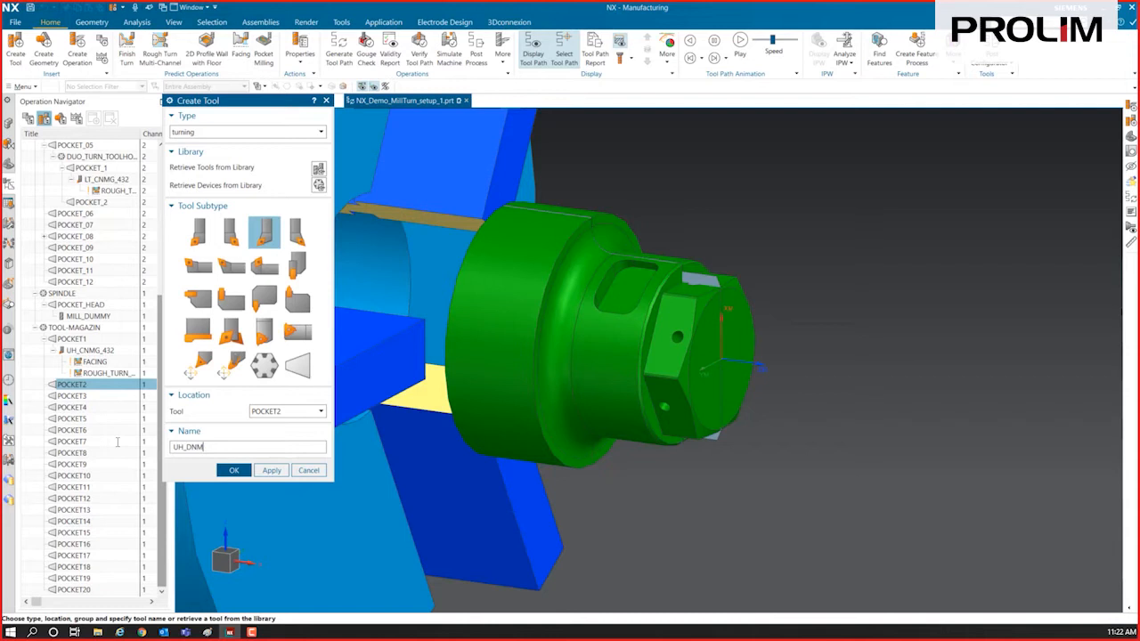
pyautogui.press('Return')
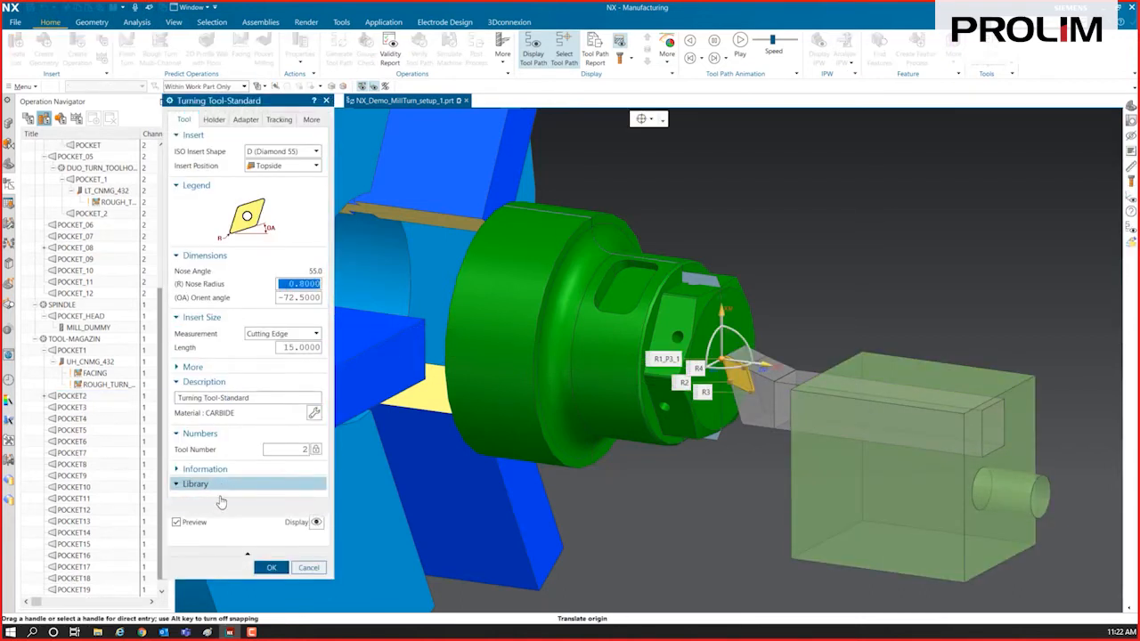
# Step: Examine the UH_DNMG_432 preview and library settings, and accept the tool with its default insert dimensions
pyautogui.click(220, 487)
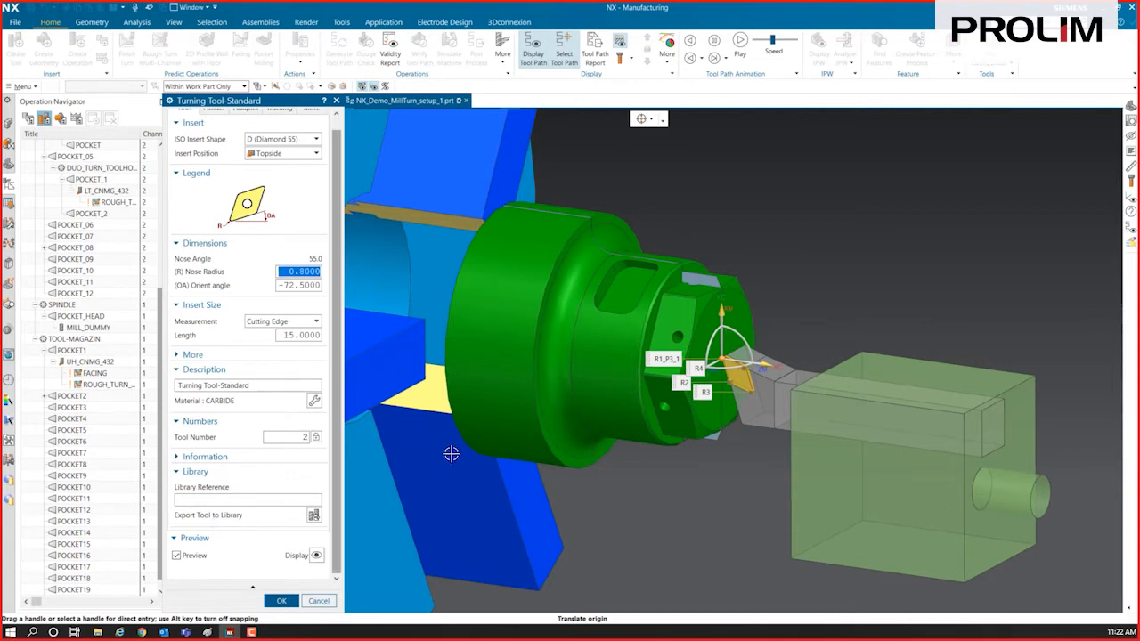
pyautogui.scroll(-8, 566, 394)
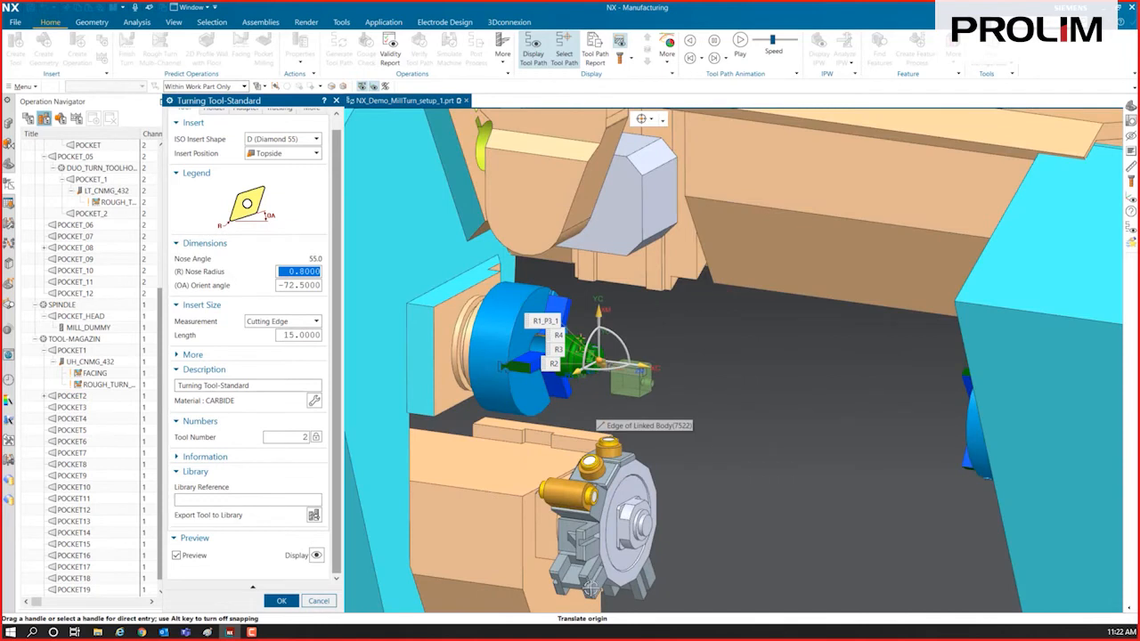
pyautogui.scroll(5, 594, 422)
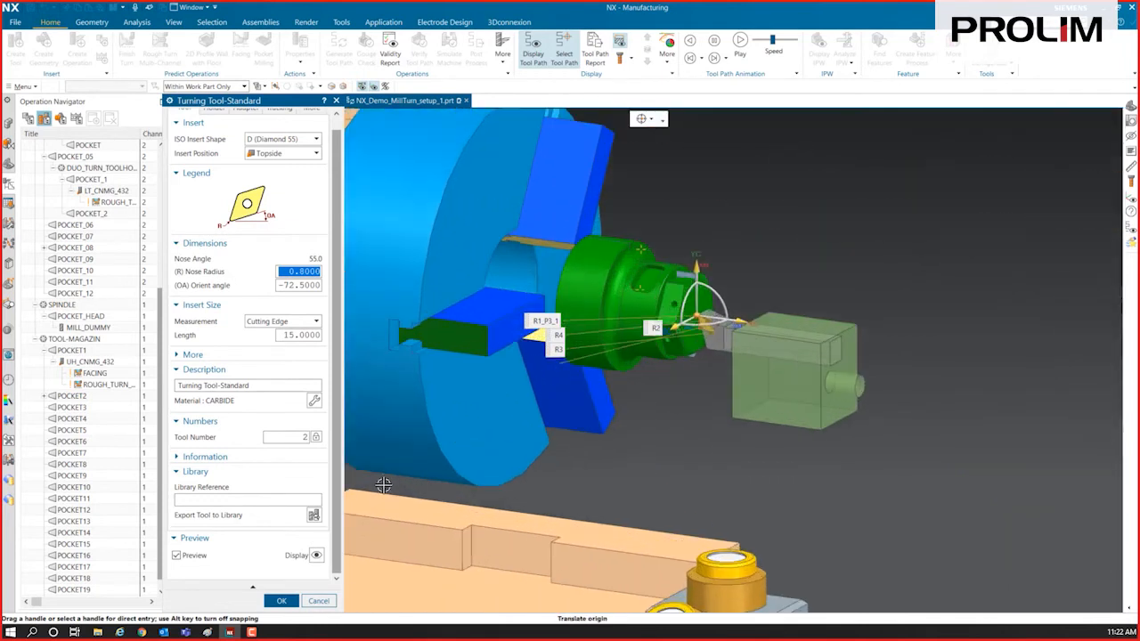
pyautogui.click(282, 601)
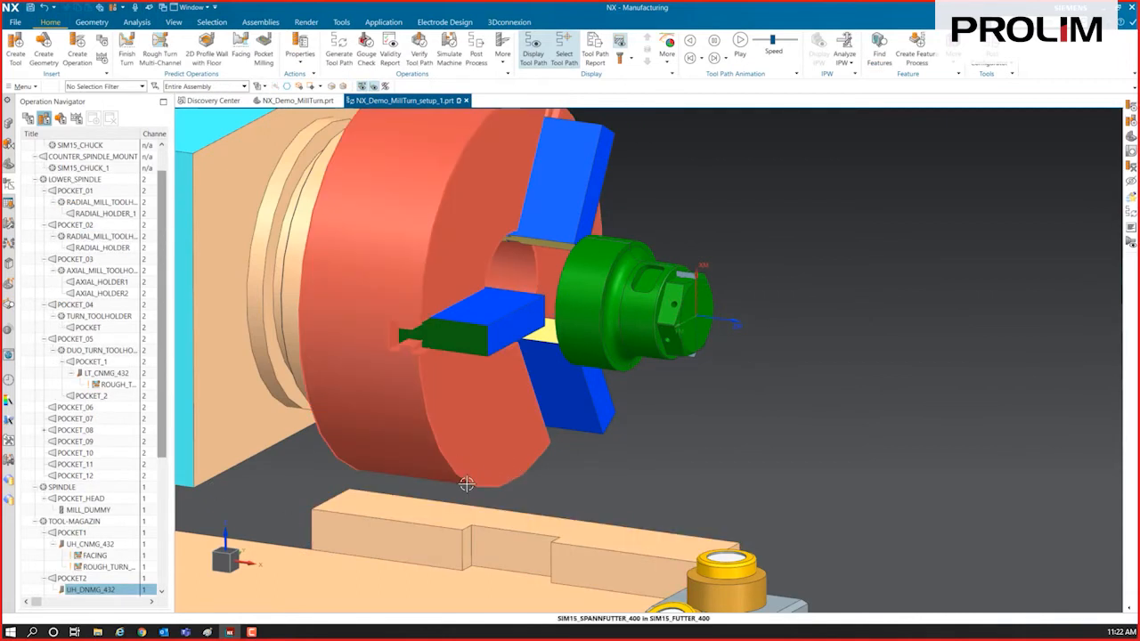
pyautogui.scroll(-2, 537, 495)
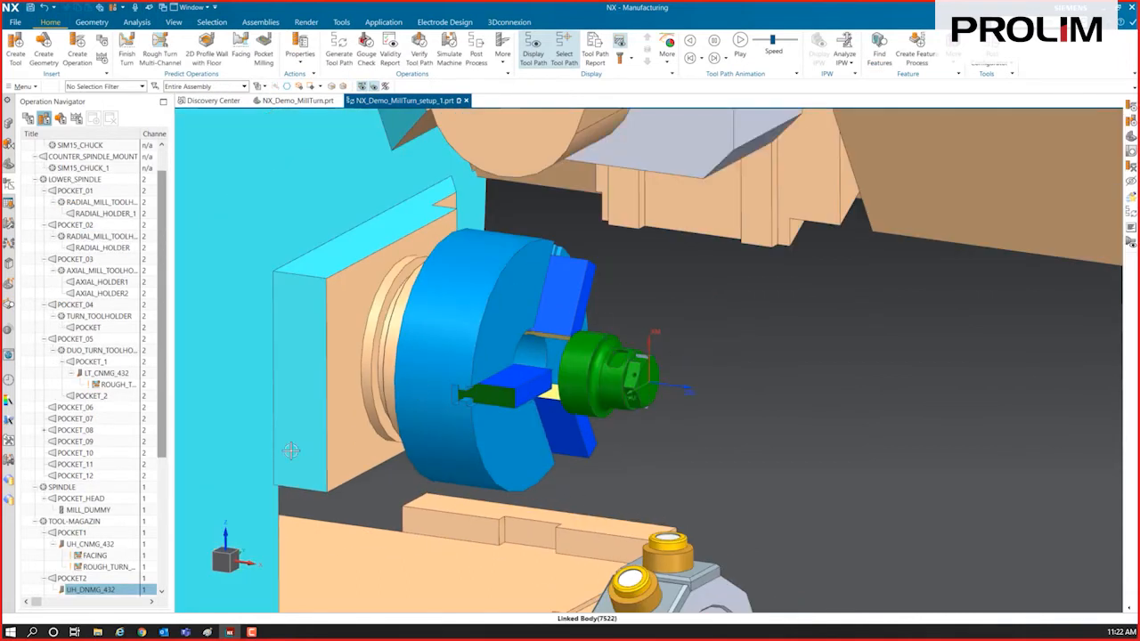
# Step: Delete the MILL_DUMMY tool from POCKET_HEAD
pyautogui.rightClick(95, 511)
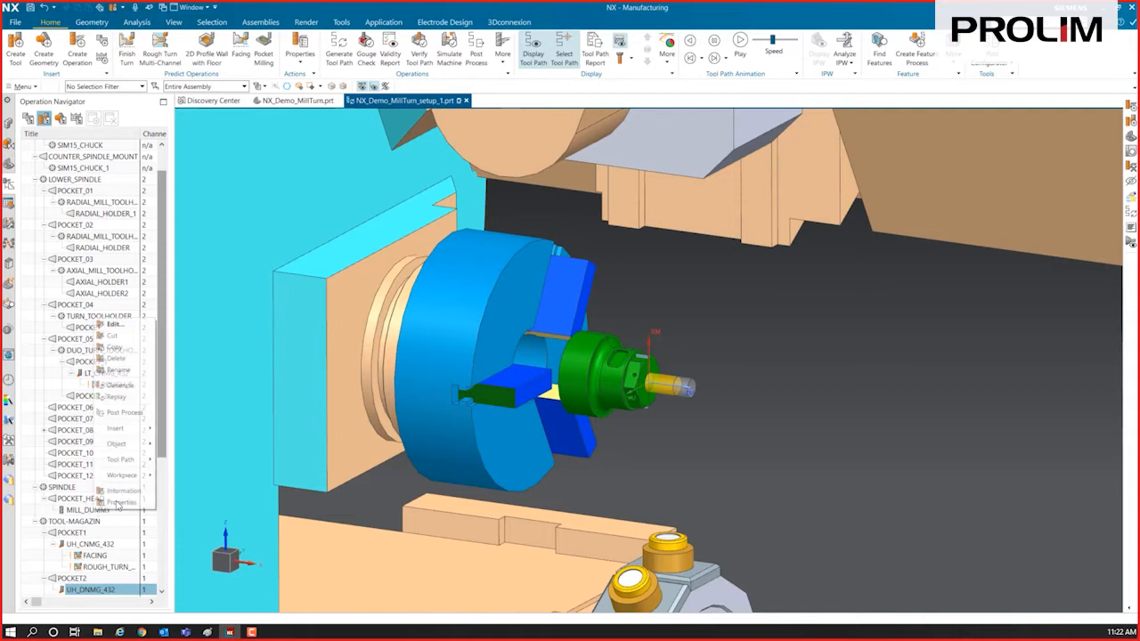
pyautogui.click(123, 347)
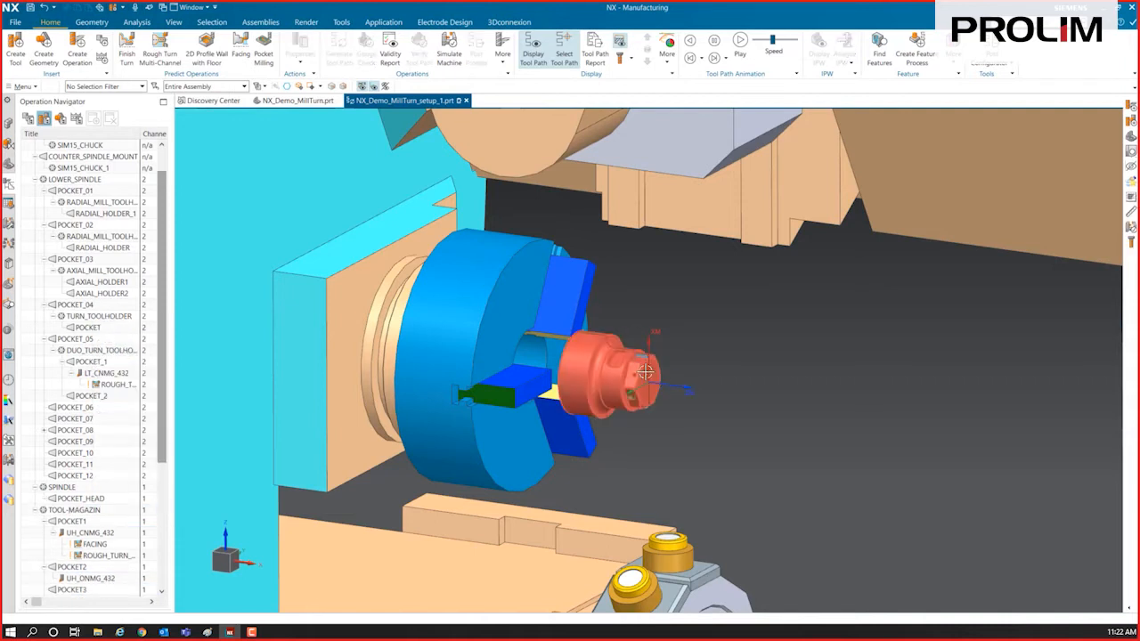
pyautogui.scroll(3, 613, 343)
# Step: Start a new mill_planar tool of the MILL subtype, located in POCKET3
pyautogui.click(15, 49)
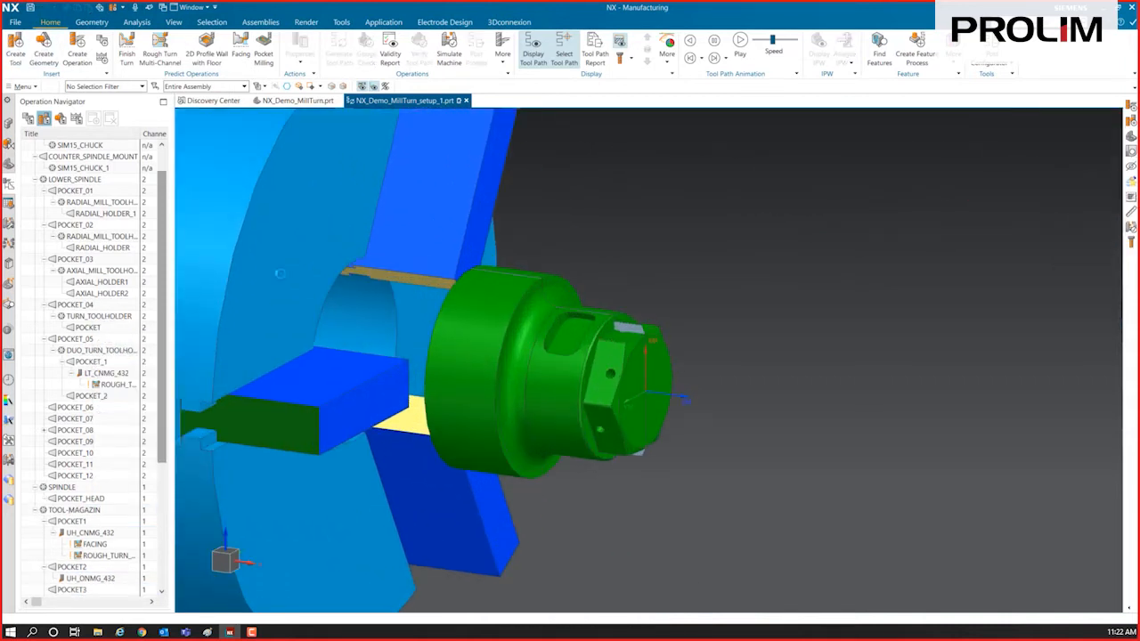
pyautogui.scroll(-4, 72, 507)
pyautogui.scroll(-2, 69, 511)
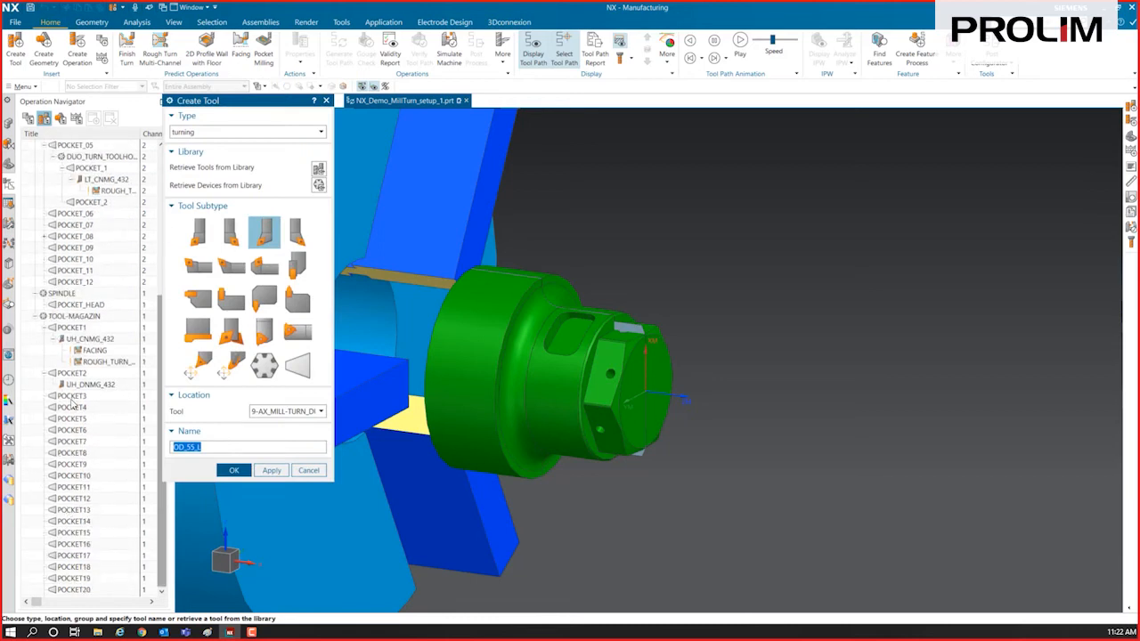
pyautogui.click(71, 396)
pyautogui.click(270, 133)
pyautogui.click(222, 151)
pyautogui.click(198, 234)
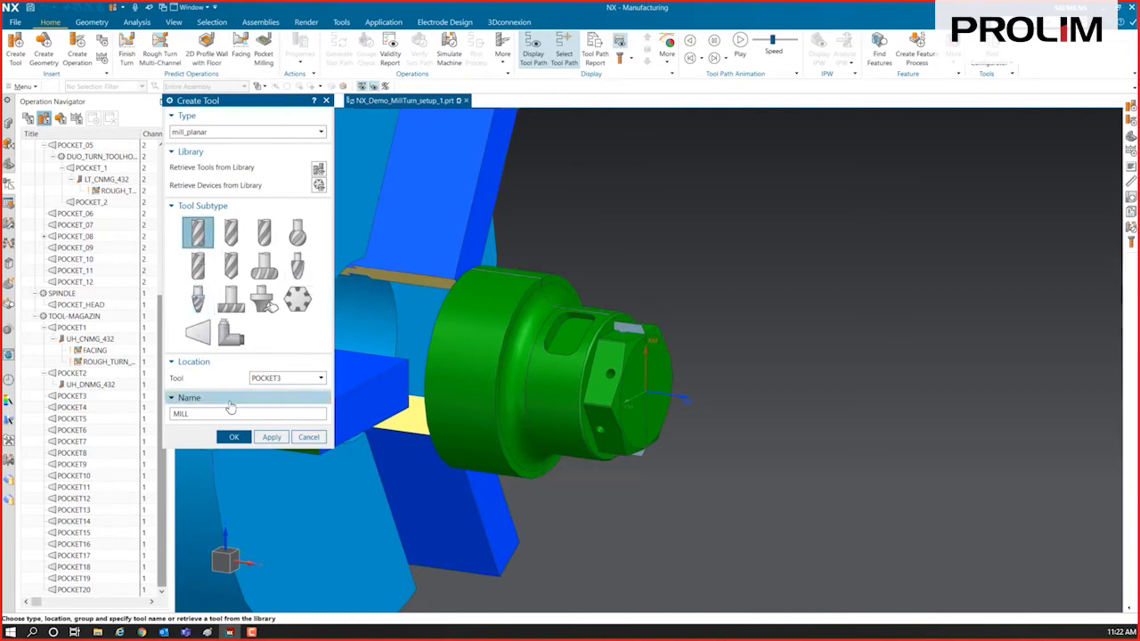
# Step: Measure the corner radius of the rounded pocket on the part's neck
pyautogui.moveTo(221, 415); pyautogui.dragTo(148, 415)
pyautogui.rightClick(654, 289)
pyautogui.click(653, 326)
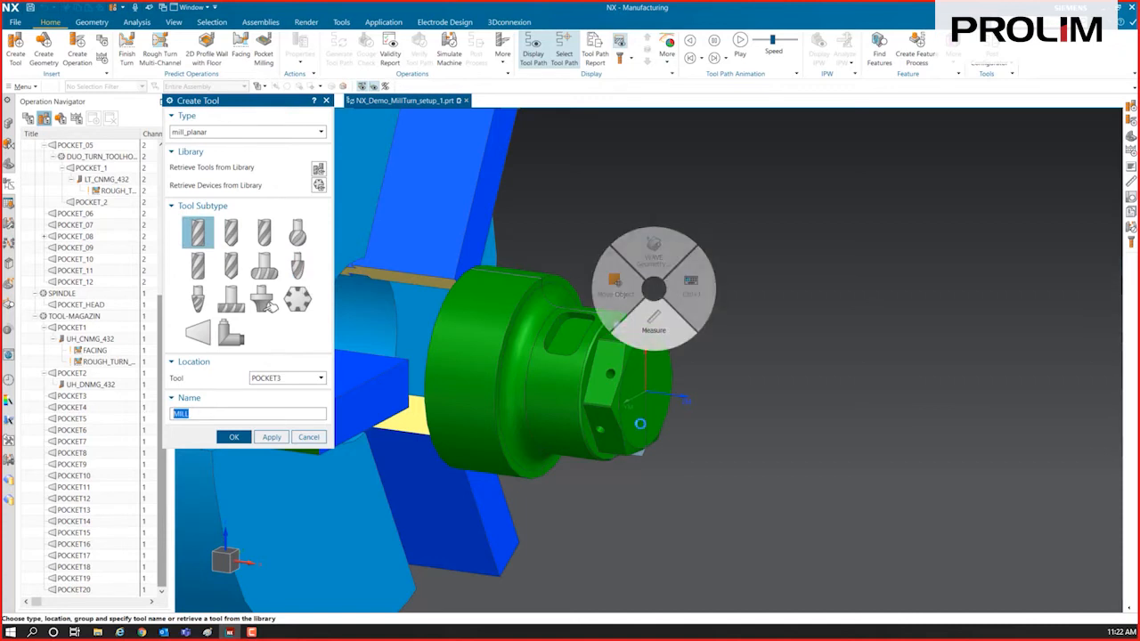
pyautogui.scroll(5, 563, 317)
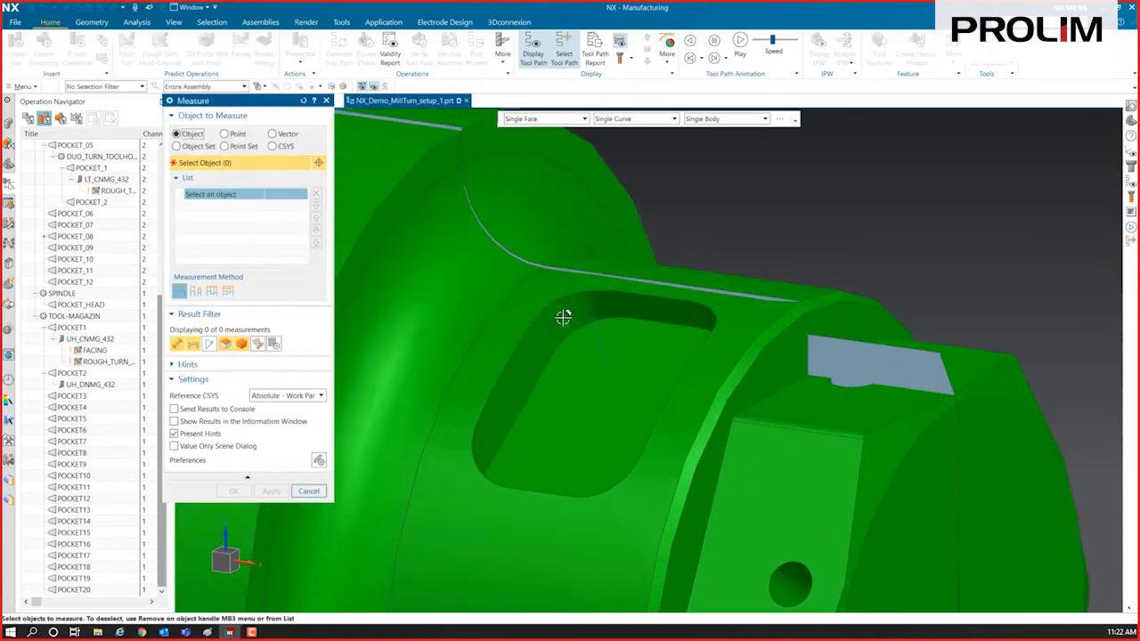
pyautogui.click(575, 314)
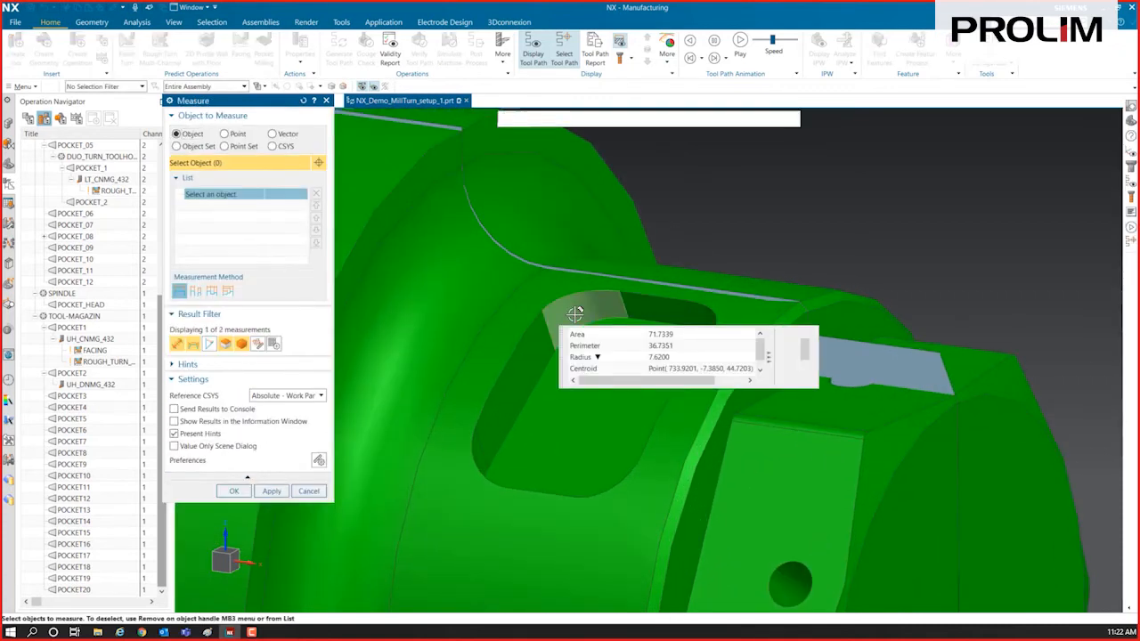
pyautogui.click(620, 359)
pyautogui.click(625, 370)
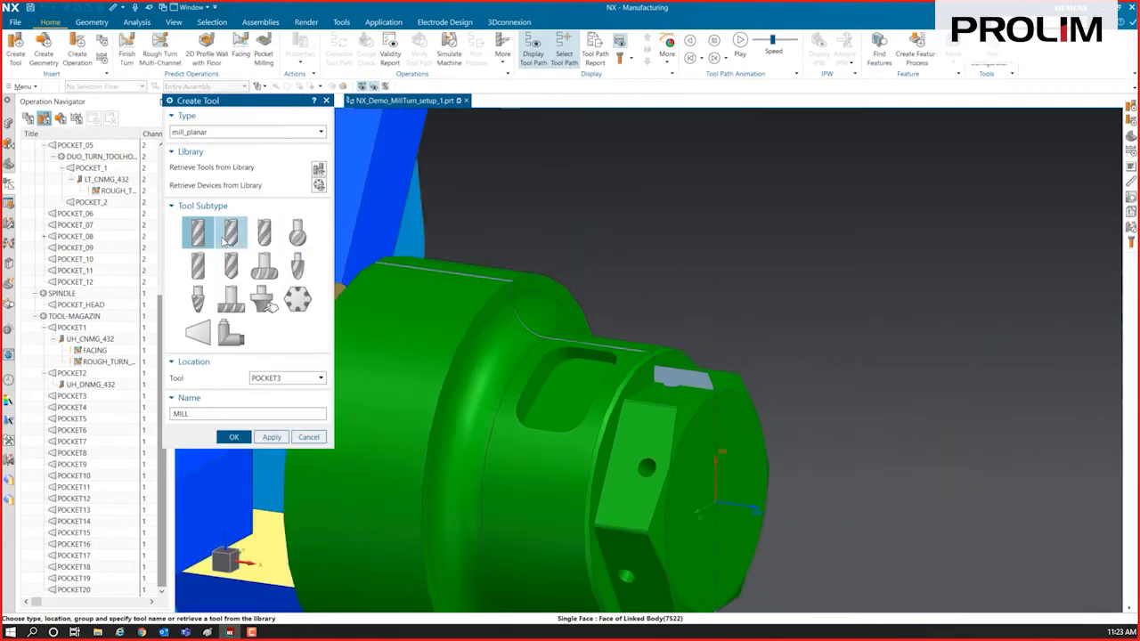
# Step: Name the milling tool 12mm_endmill, create it, and set its diameter to 12 mm
pyautogui.write('12mm_endmill')
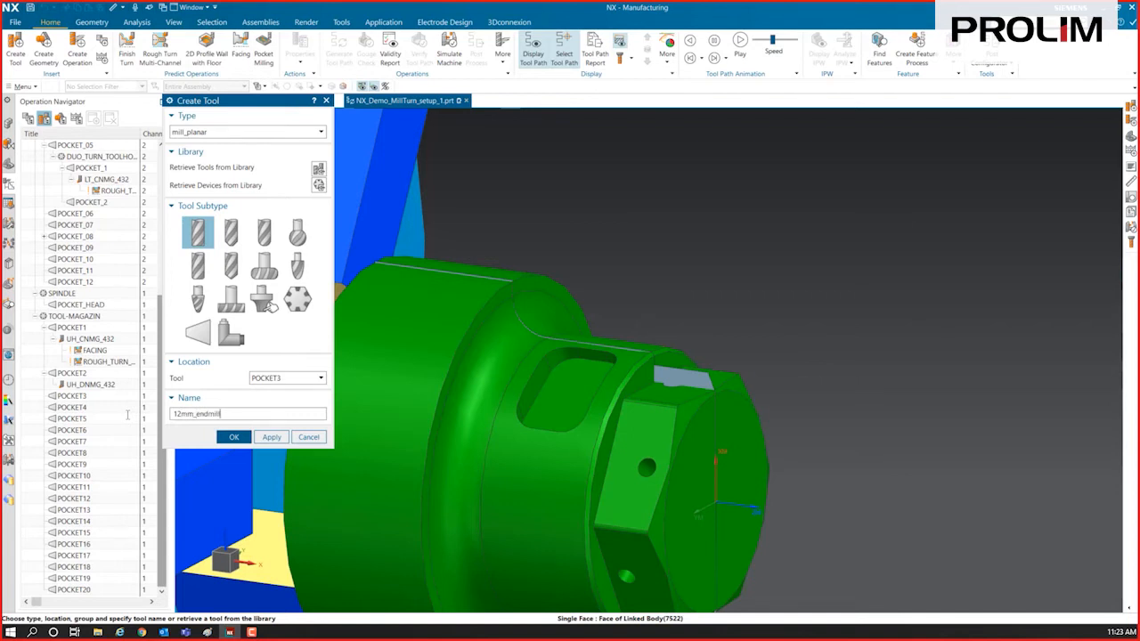
pyautogui.press('Return')
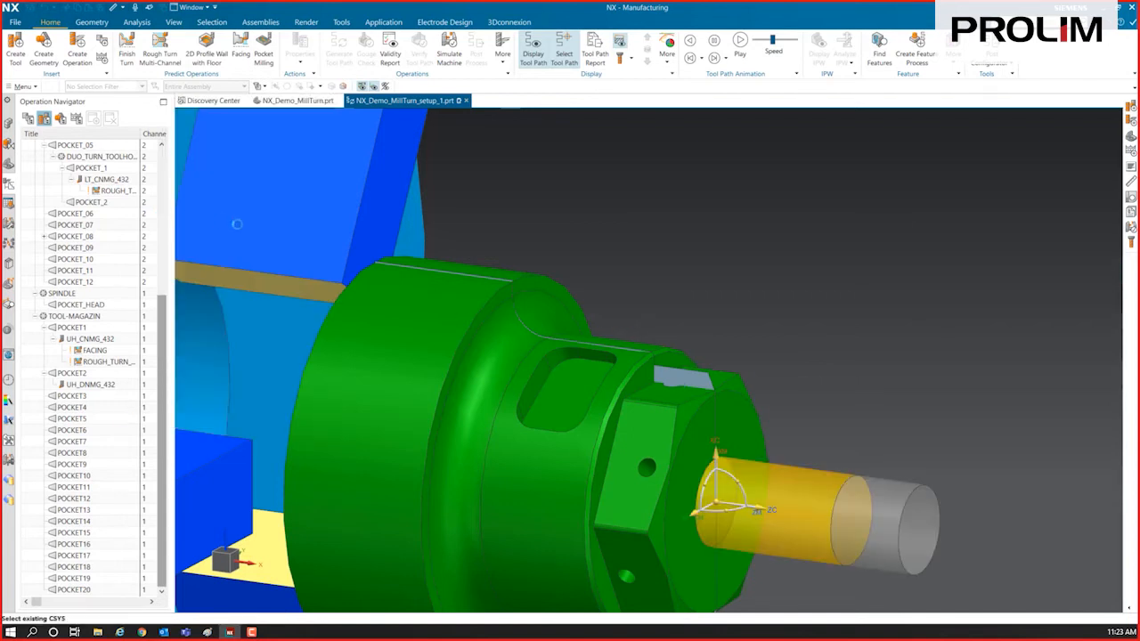
pyautogui.write('12')
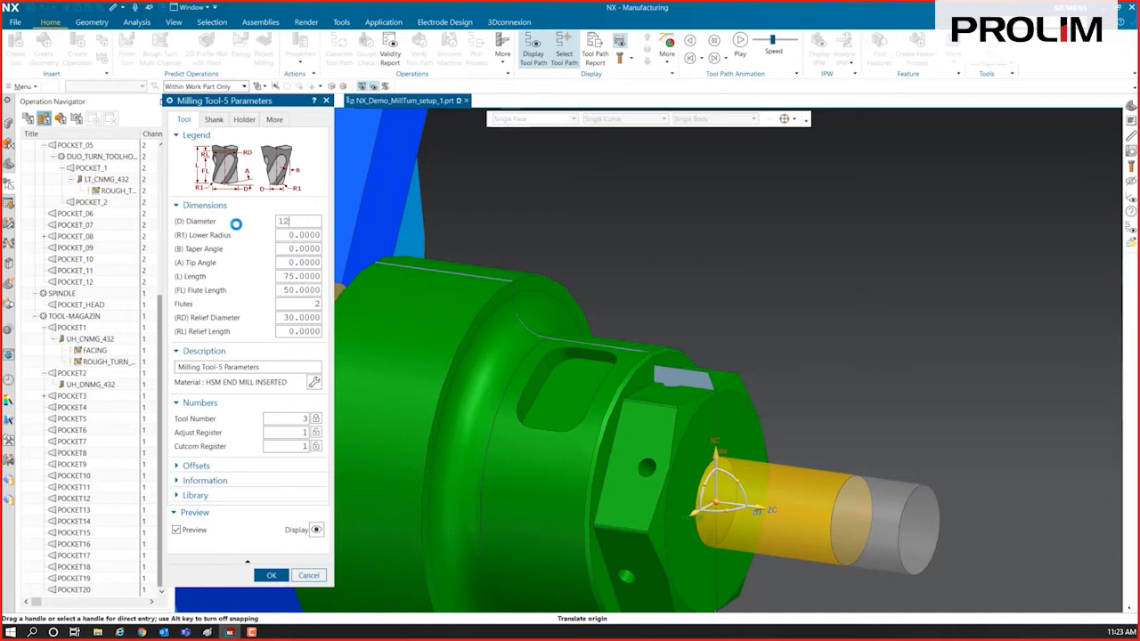
pyautogui.press('Tab')
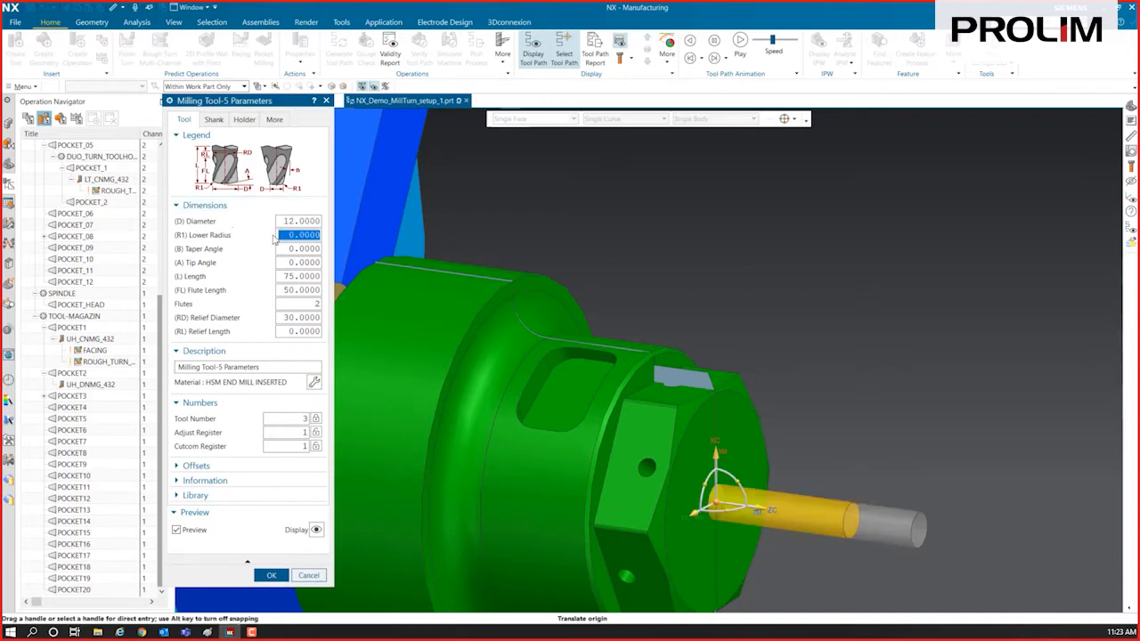
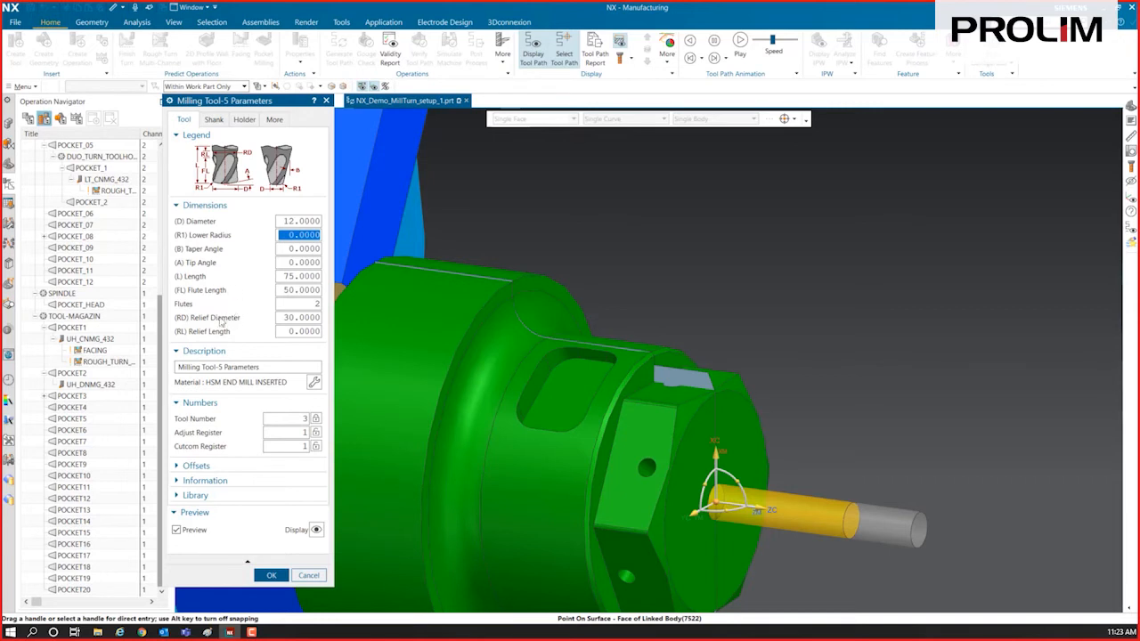
# Step: Set the end mill to 4 flutes with a relief diameter of 10 mm and a relief length of 25 mm
pyautogui.click(298, 305)
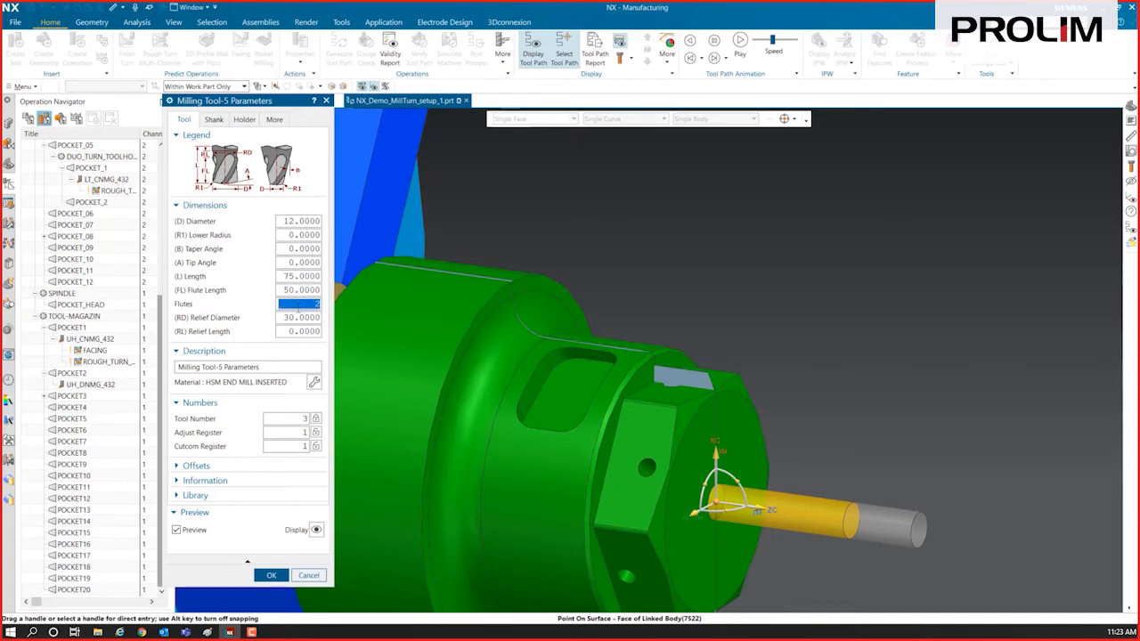
pyautogui.write('4')
pyautogui.press('Tab')
pyautogui.write('10')
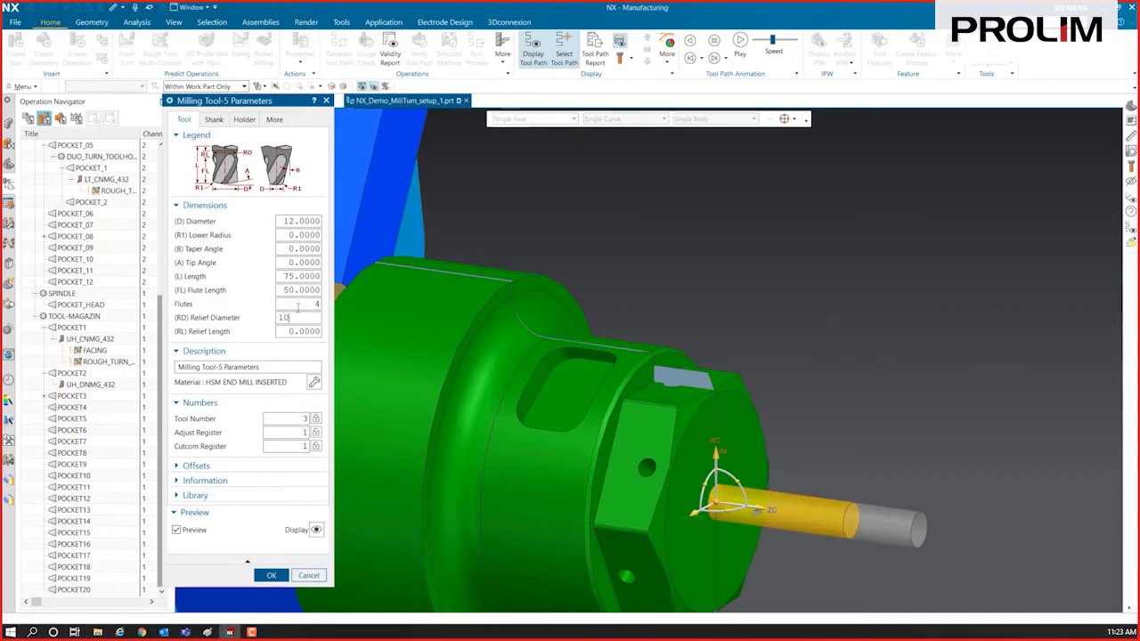
pyautogui.press('Tab')
pyautogui.write('25')
pyautogui.press('Tab')
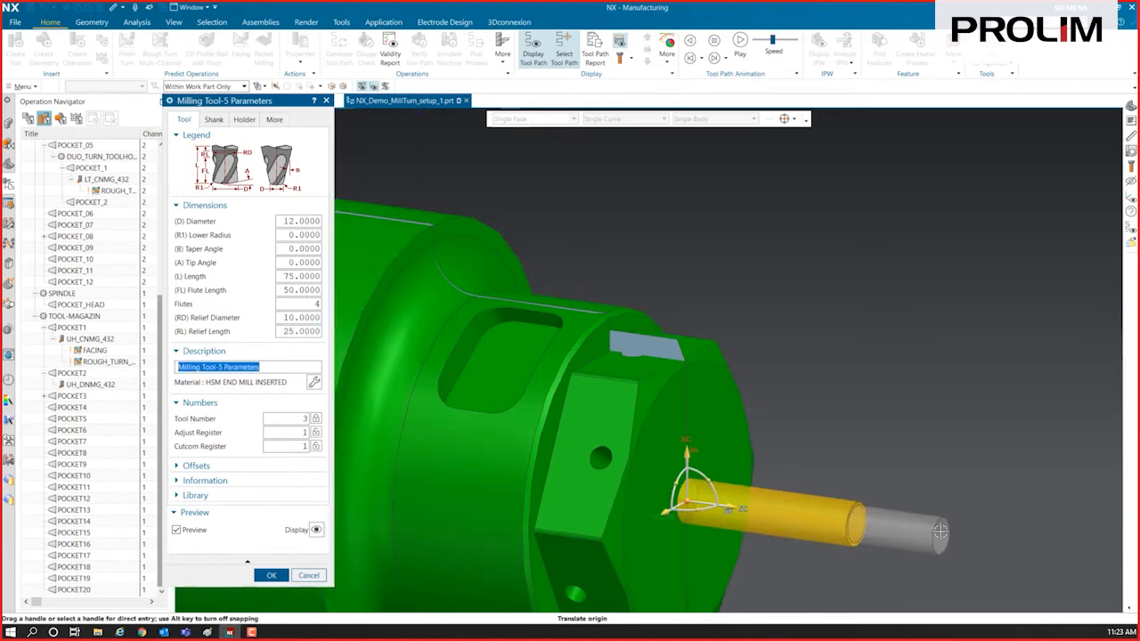
# Step: Enable a defined shank for the 12 mm end mill
pyautogui.click(214, 119)
pyautogui.click(201, 152)
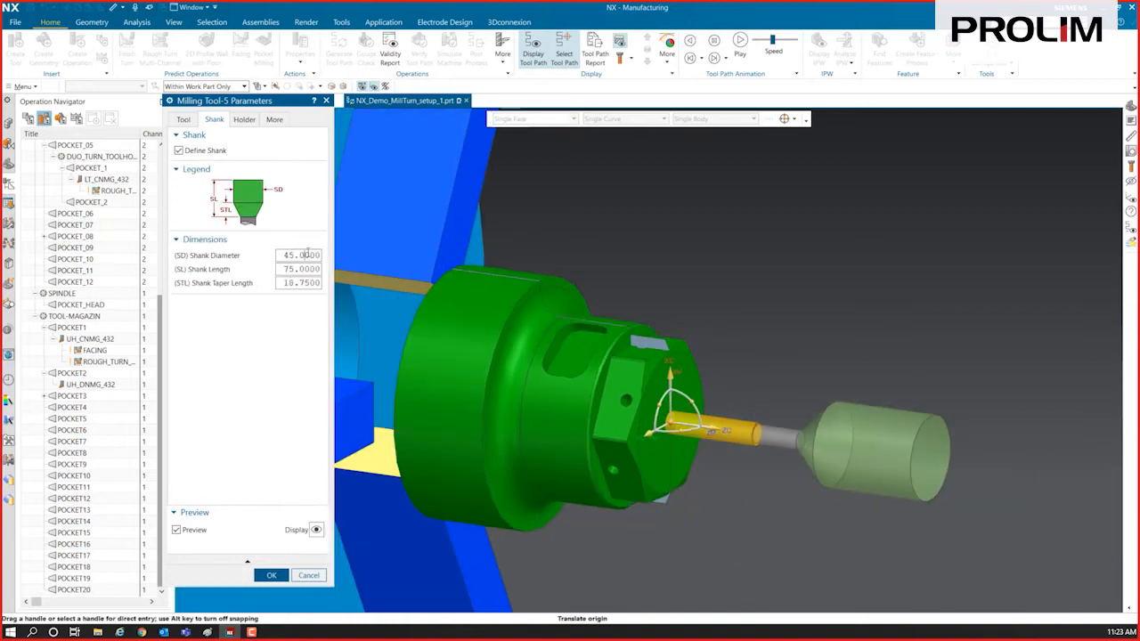
# Step: Set the end mill's shank diameter to 12
pyautogui.press('Tab')
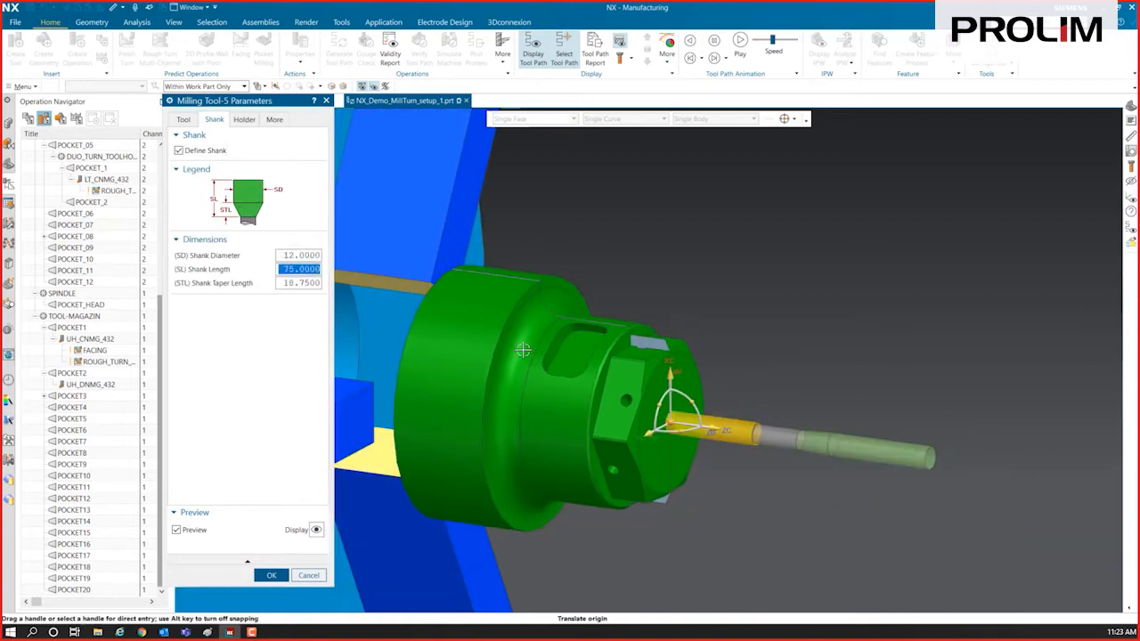
pyautogui.keyDown('shift'); pyautogui.moveTo(956, 428); pyautogui.dragTo(703, 436, button='middle'); pyautogui.keyUp('shift')
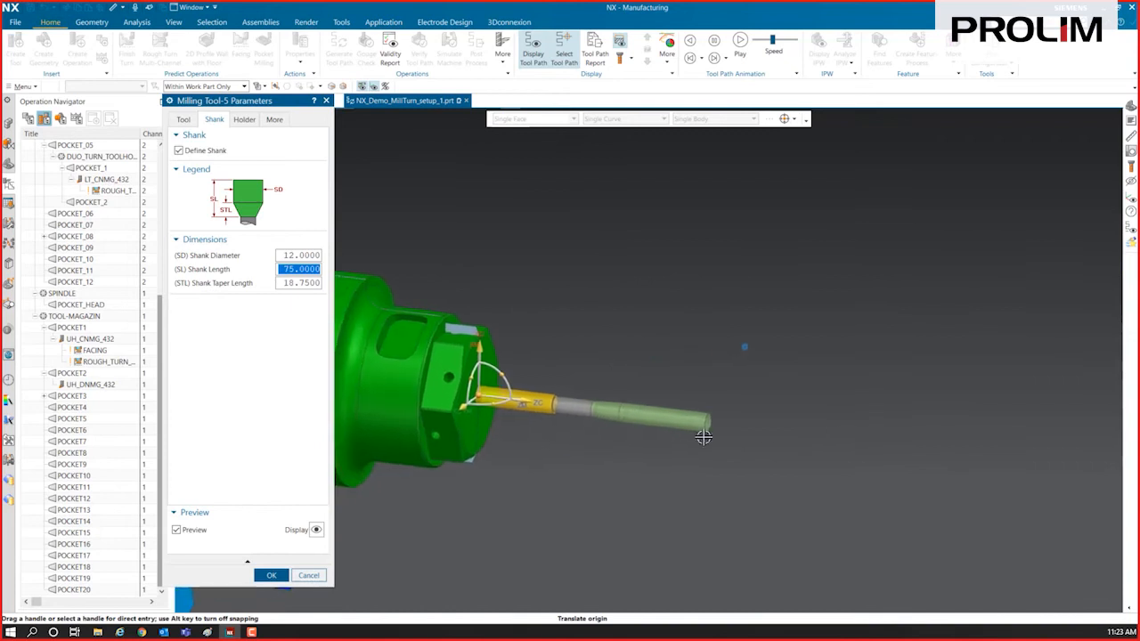
# Step: Keep the holder source as Specify and list the Milling_Drilling holders from the holder library
pyautogui.click(244, 120)
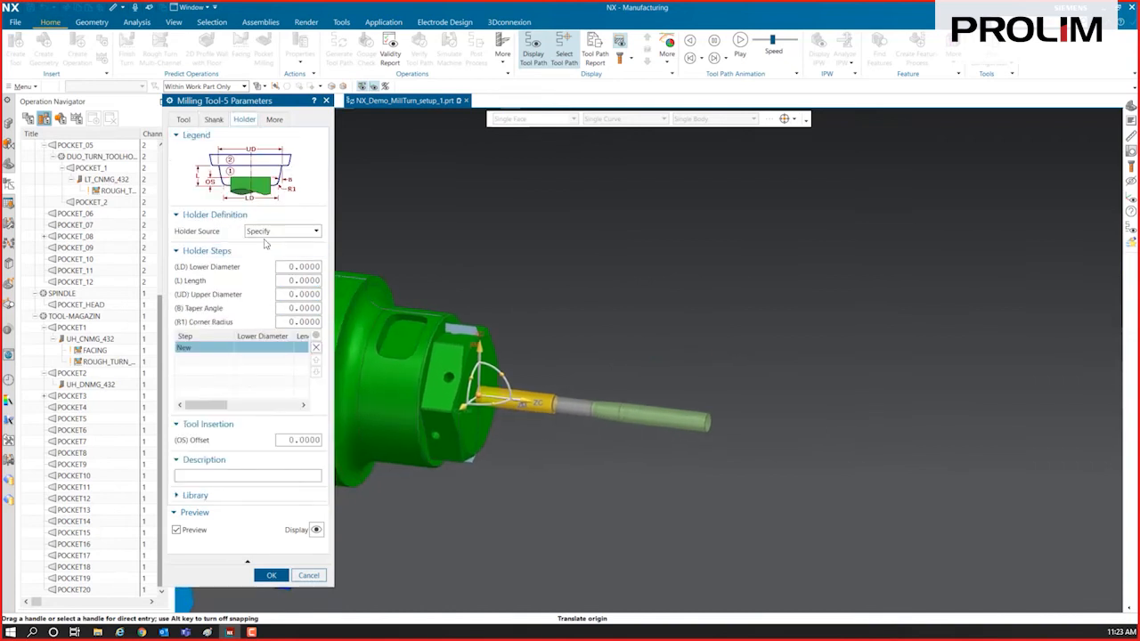
pyautogui.click(278, 232)
pyautogui.click(280, 244)
pyautogui.click(221, 496)
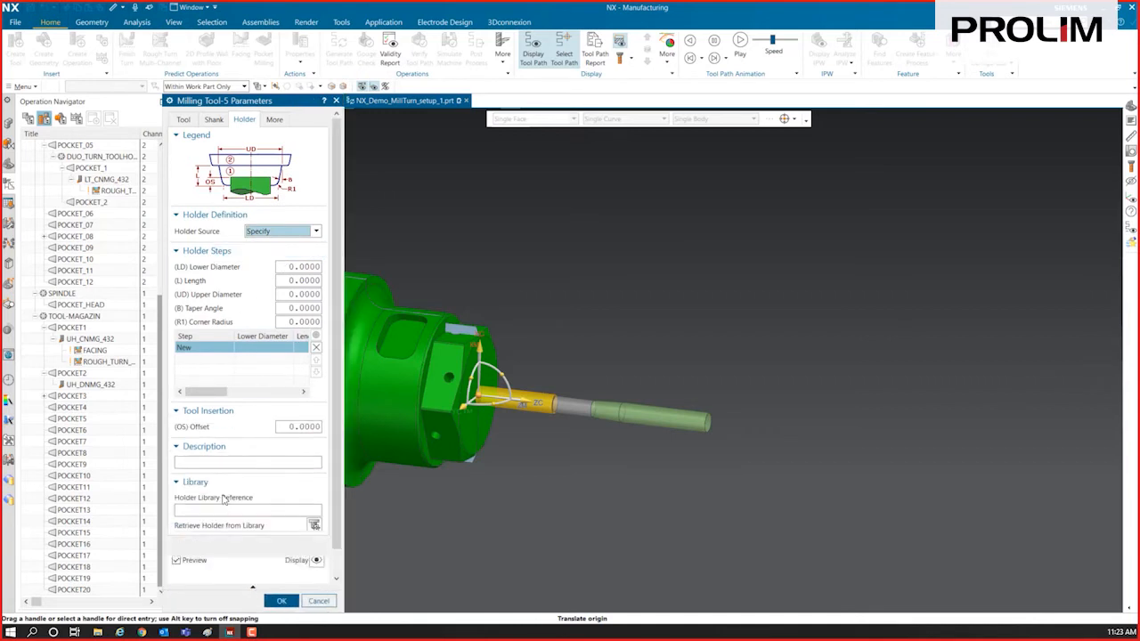
pyautogui.click(313, 527)
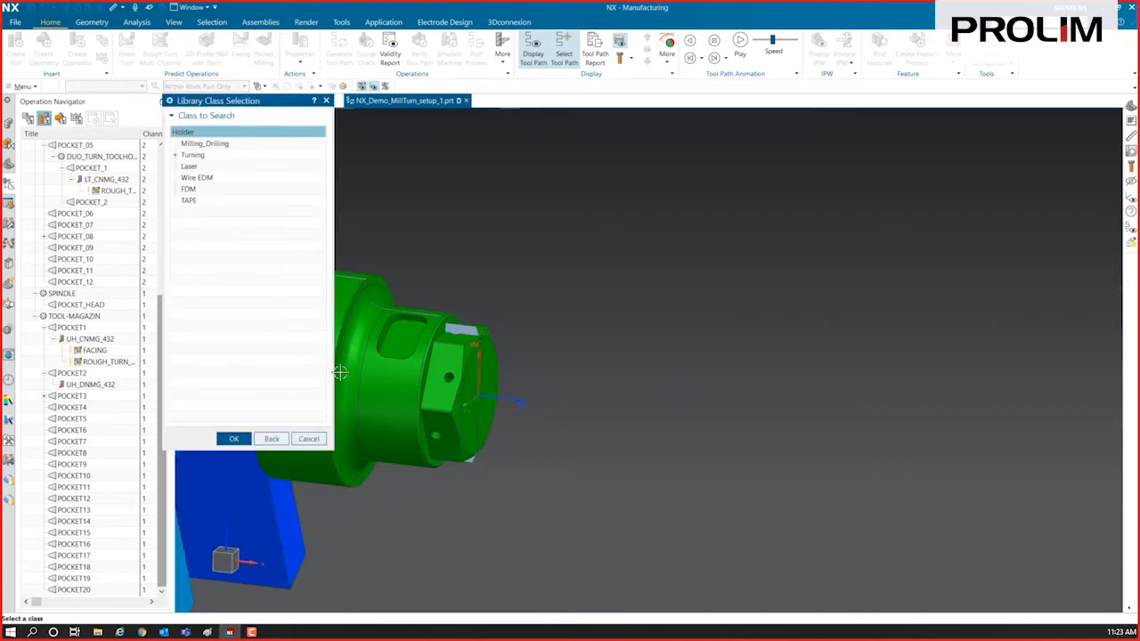
pyautogui.click(212, 145)
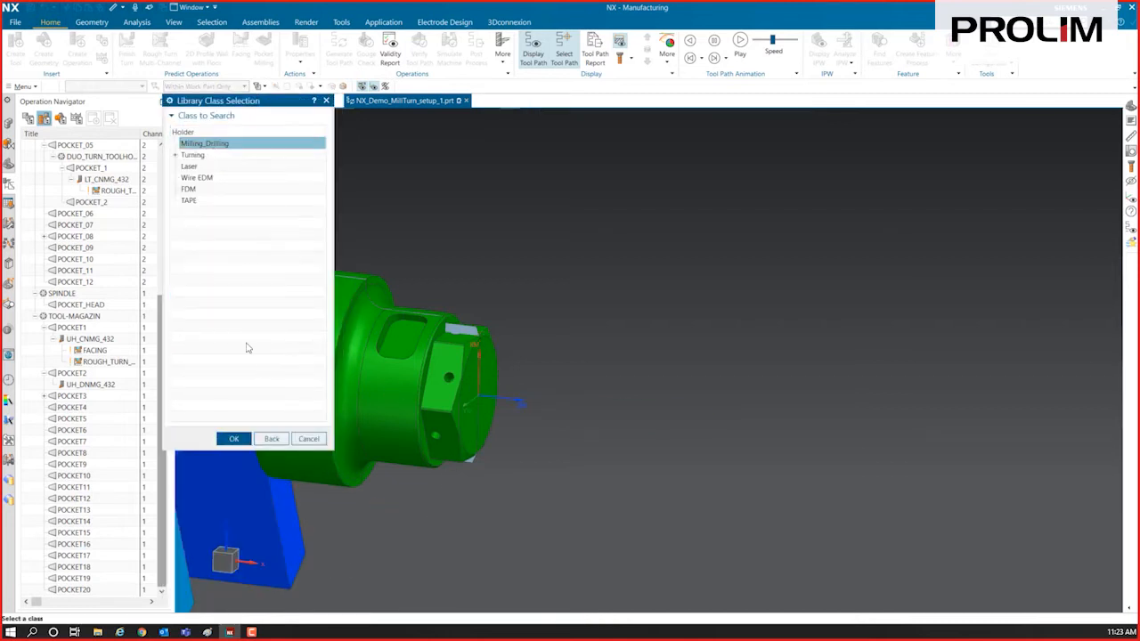
pyautogui.click(235, 439)
pyautogui.click(235, 300)
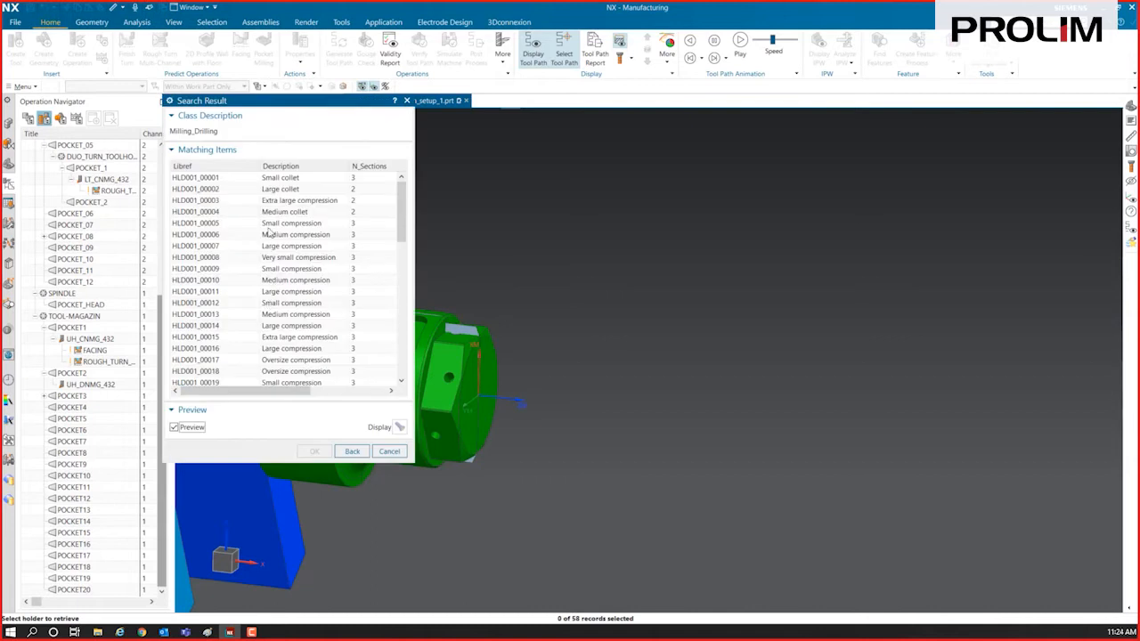
# Step: Preview several holders on the end mill and retrieve the small collet HLD001_00001
pyautogui.click(222, 203)
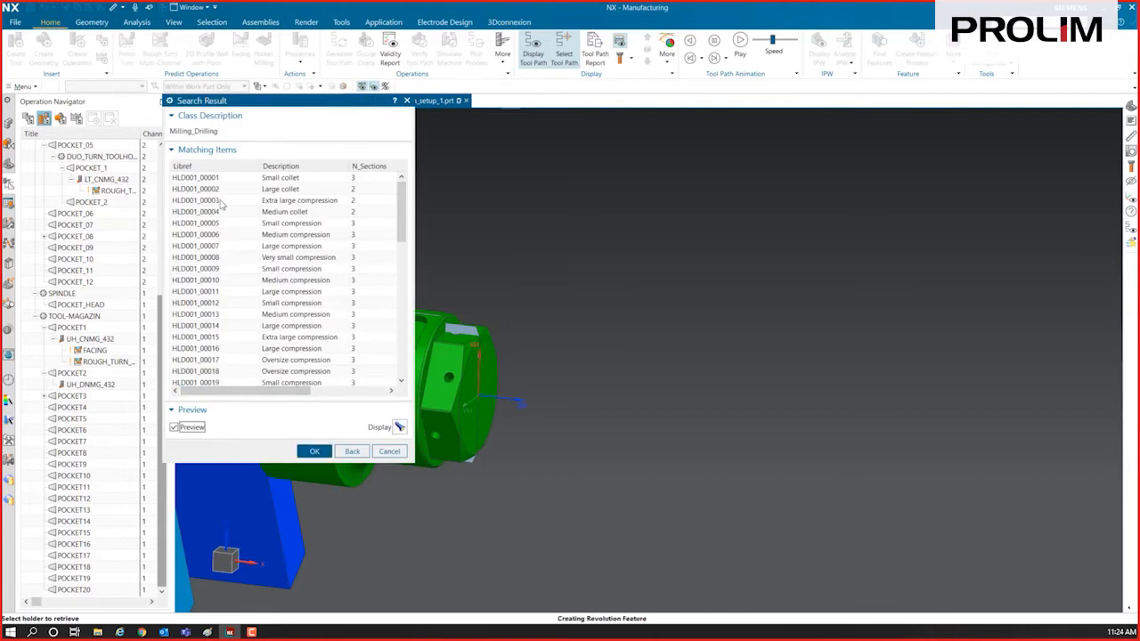
pyautogui.click(214, 189)
pyautogui.click(210, 234)
pyautogui.click(205, 291)
pyautogui.click(203, 339)
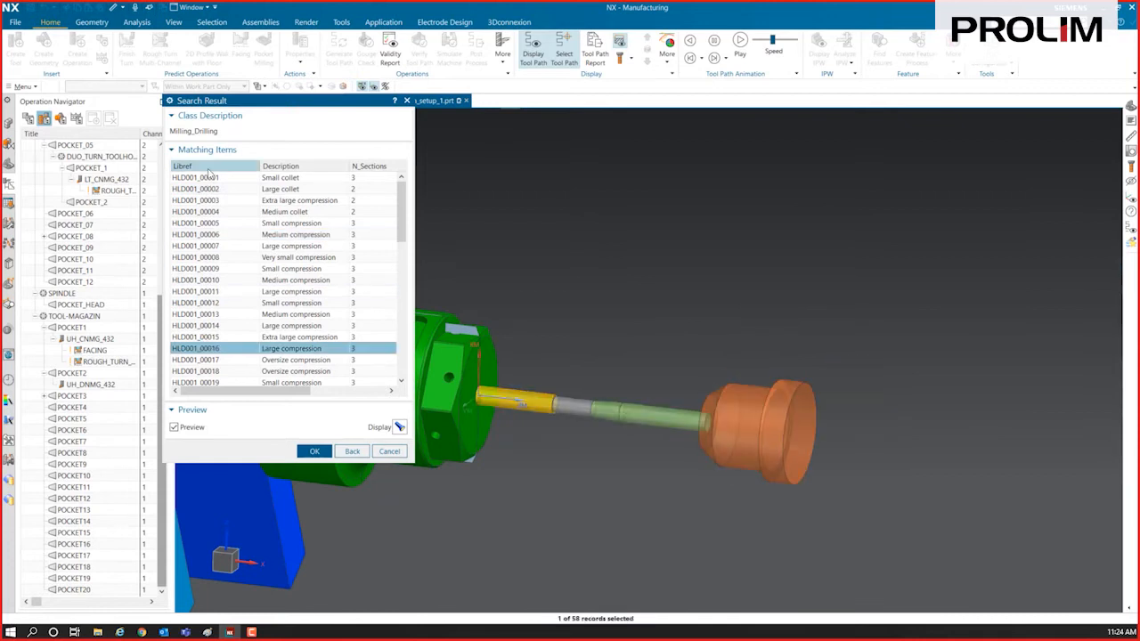
pyautogui.click(208, 178)
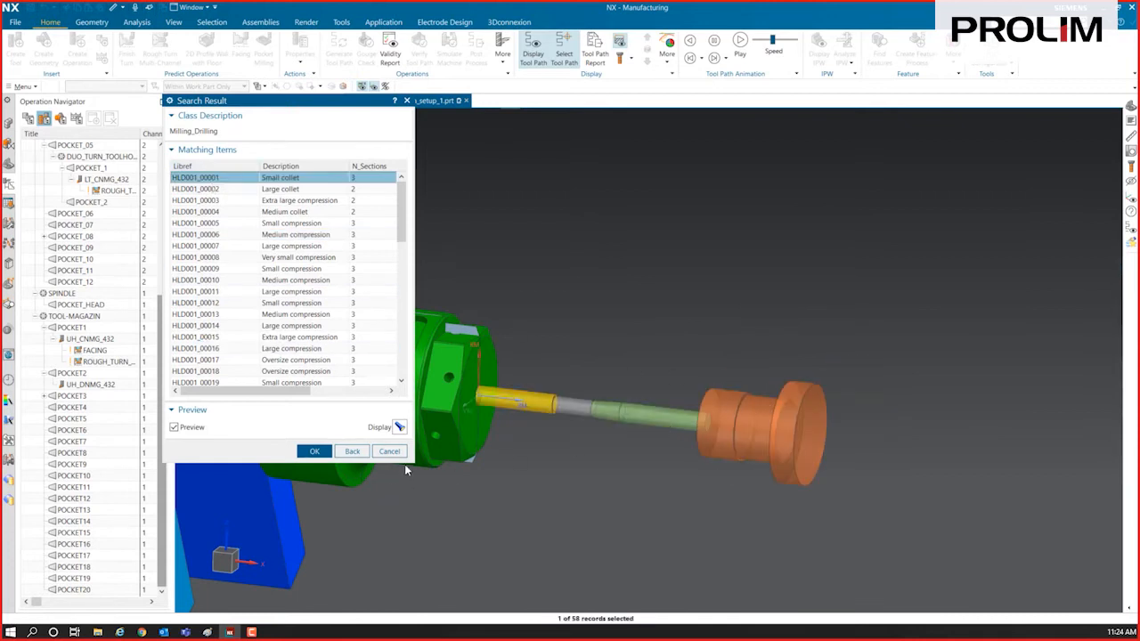
pyautogui.click(312, 452)
pyautogui.middleClick(298, 436)
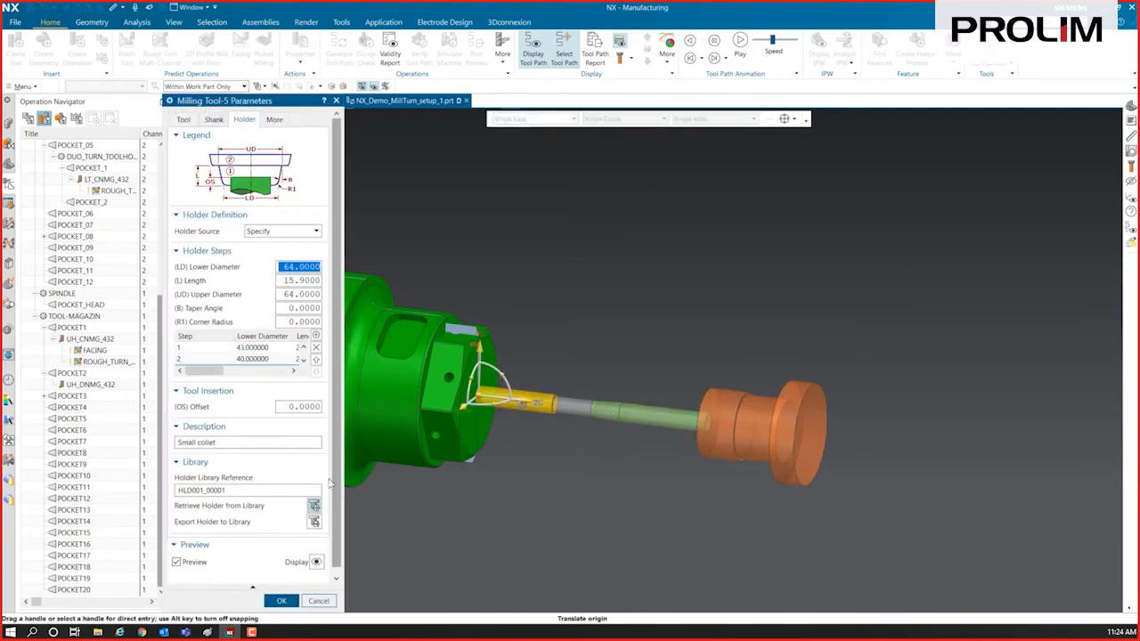
# Step: Set the holder's tool insertion offset to 50 and accept the end mill's parameters
pyautogui.click(299, 406)
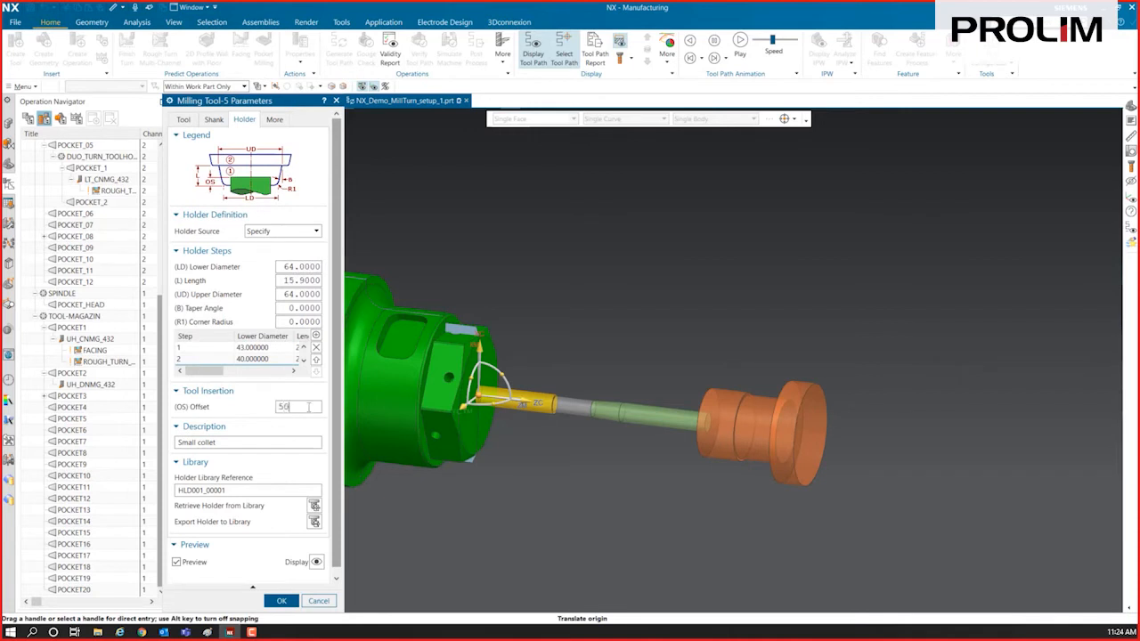
pyautogui.press('Tab')
pyautogui.moveTo(510, 479); pyautogui.dragTo(818, 247, button='middle')
pyautogui.scroll(3, 730, 308)
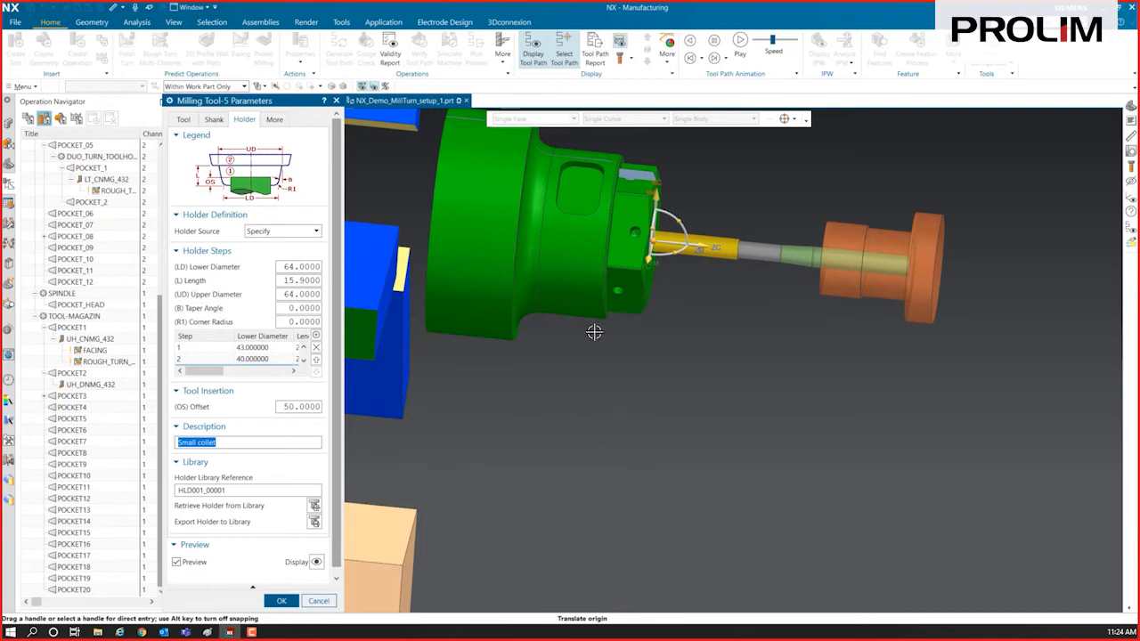
pyautogui.click(281, 601)
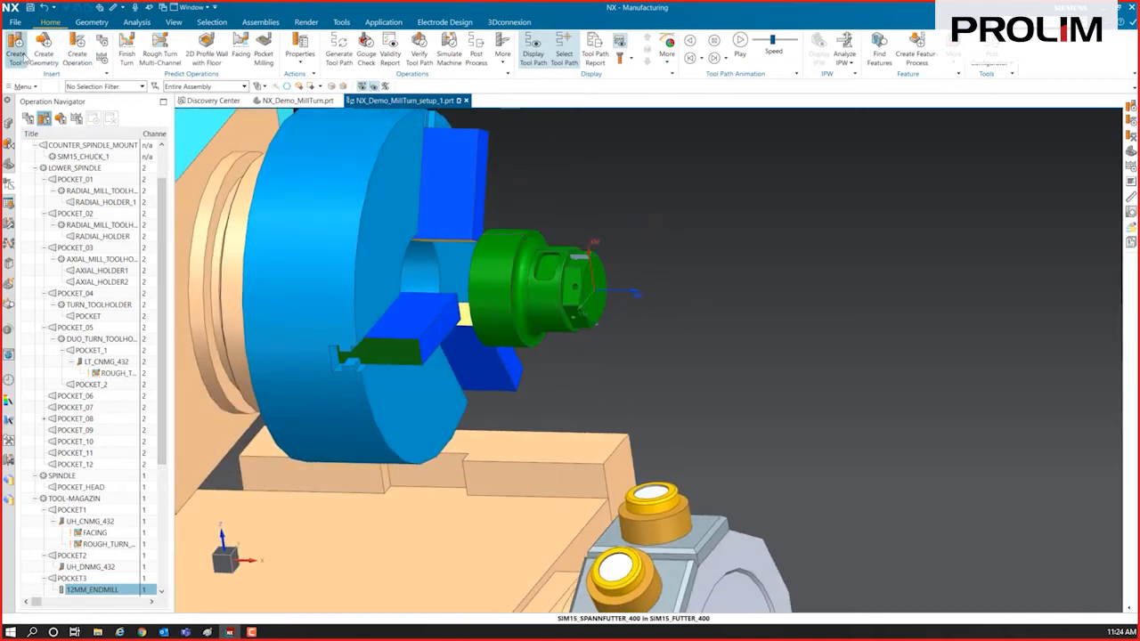
# Step: Start a new tool located in RADIAL_HOLDER_1 and choose the Drilling class from the tool library
pyautogui.click(16, 55)
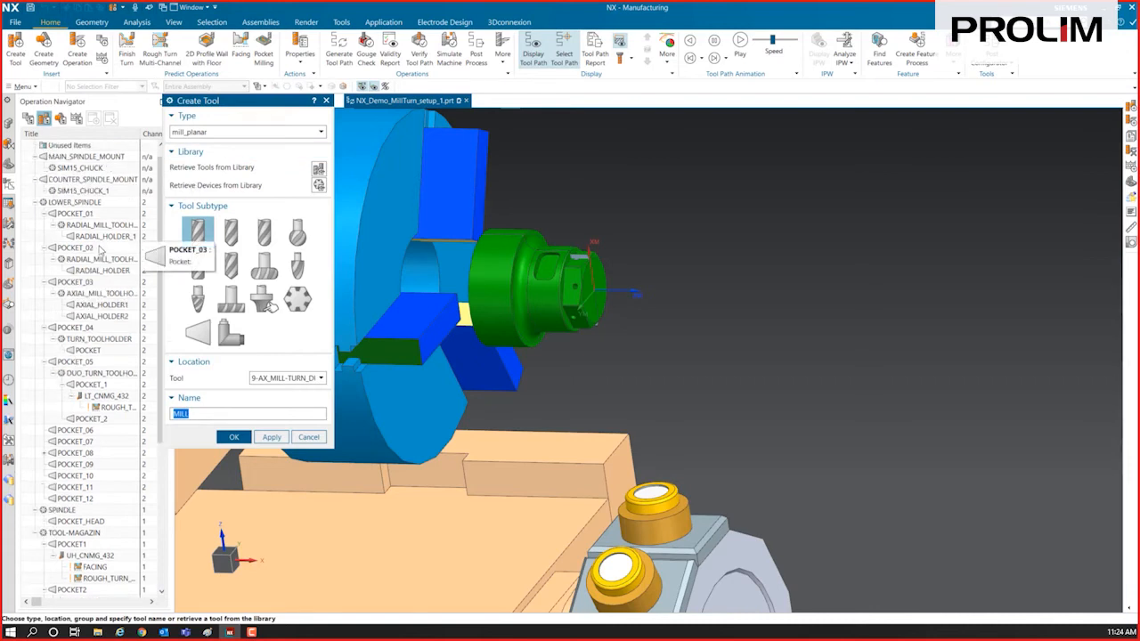
pyautogui.scroll(2, 103, 253)
pyautogui.click(105, 247)
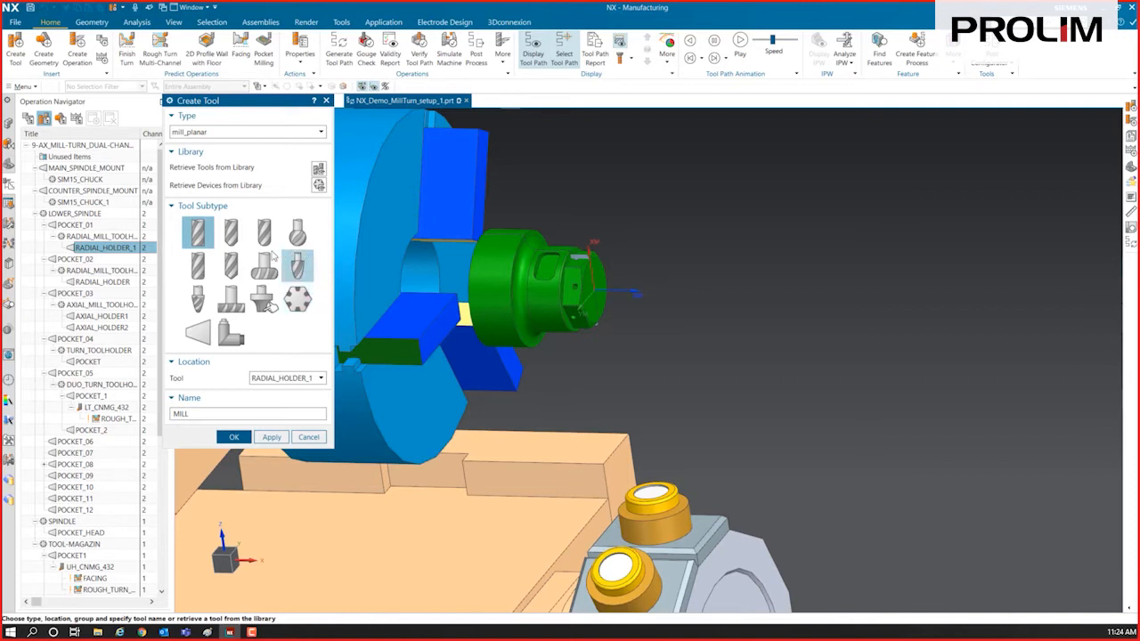
pyautogui.click(318, 169)
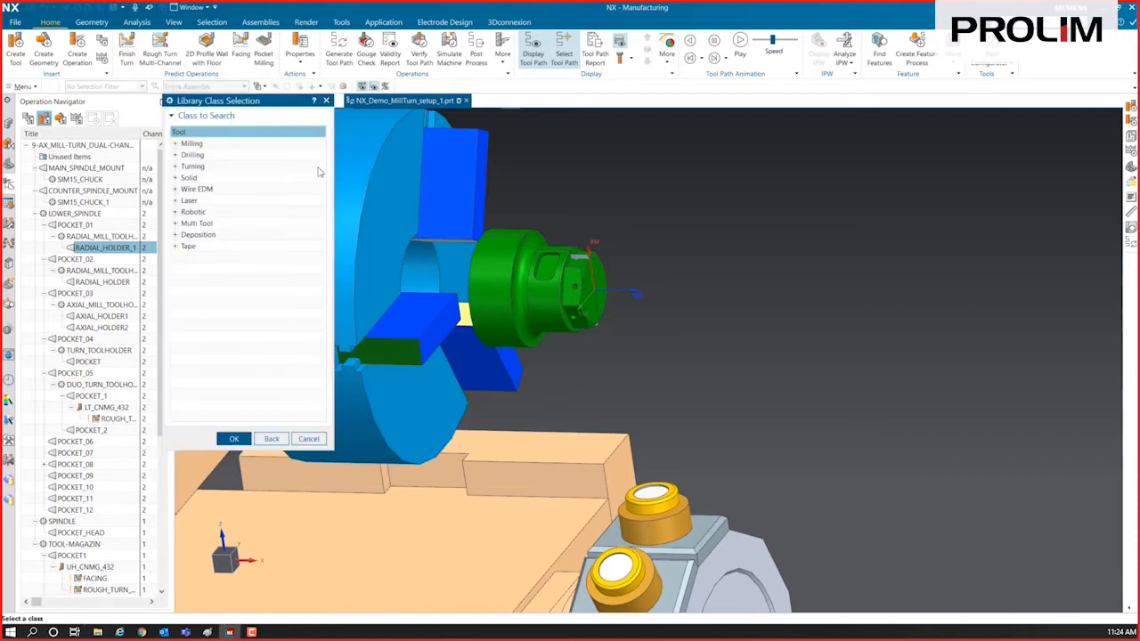
pyautogui.doubleClick(192, 156)
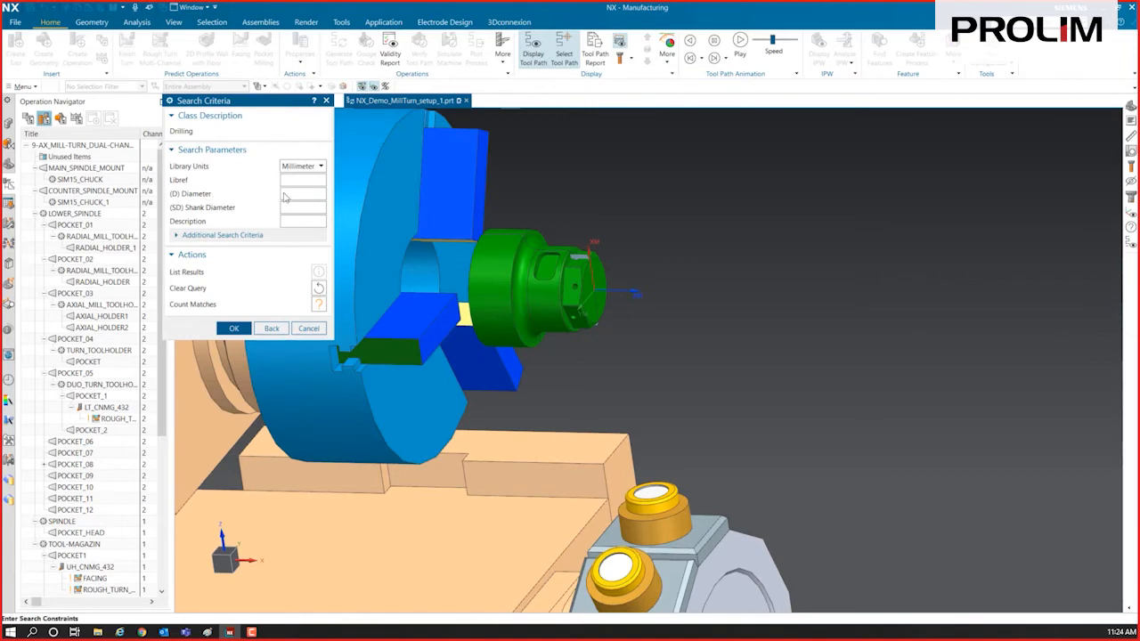
# Step: Measure the diameter of the cross hole in the part's hexagonal flat
pyautogui.moveTo(667, 224); pyautogui.dragTo(667, 341, button='right')
pyautogui.scroll(6, 571, 287)
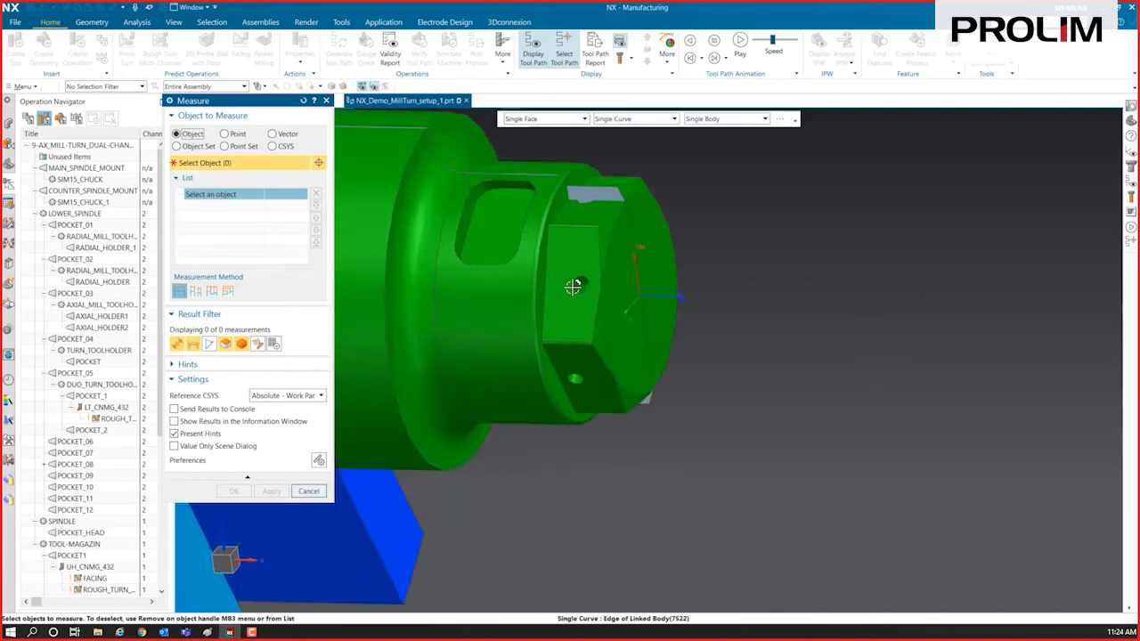
pyautogui.click(581, 301)
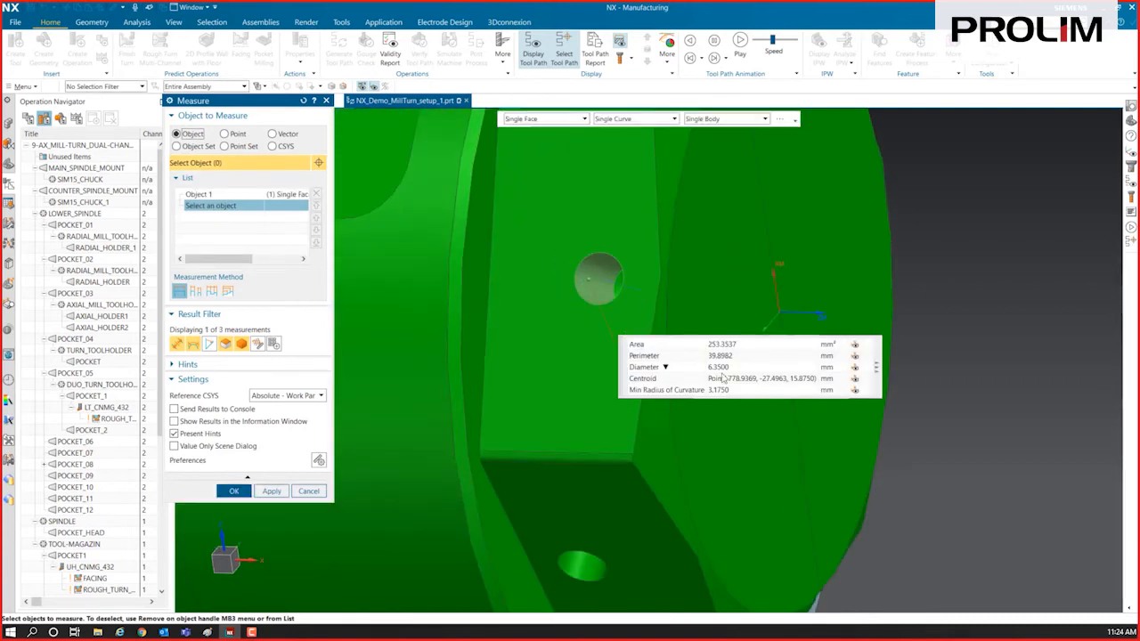
pyautogui.click(308, 491)
pyautogui.scroll(-5, 612, 419)
# Step: Search the drilling library in millimeter units for drills with a diameter of 6-7 and list the matches
pyautogui.click(305, 166)
pyautogui.click(298, 189)
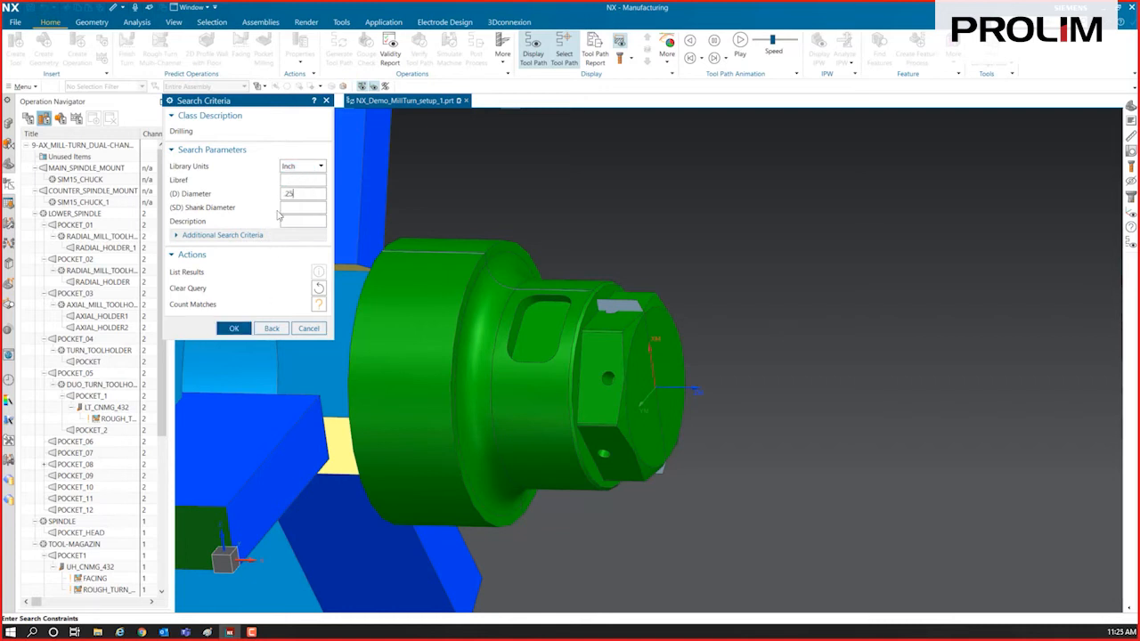
pyautogui.click(317, 169)
pyautogui.click(317, 180)
pyautogui.click(317, 303)
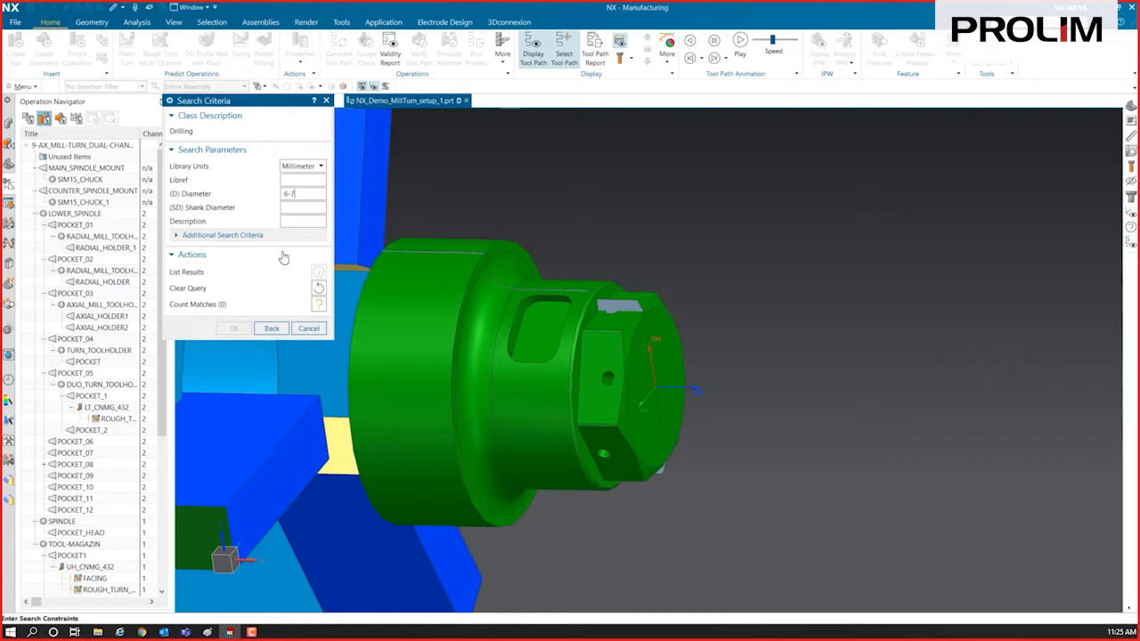
pyautogui.click(318, 304)
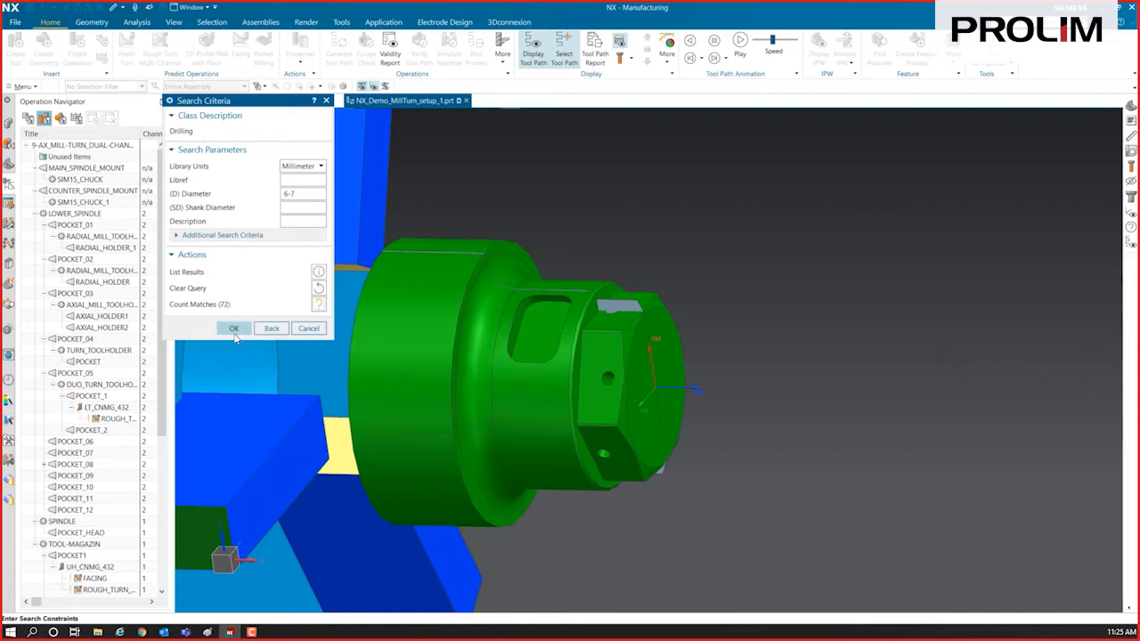
pyautogui.click(234, 328)
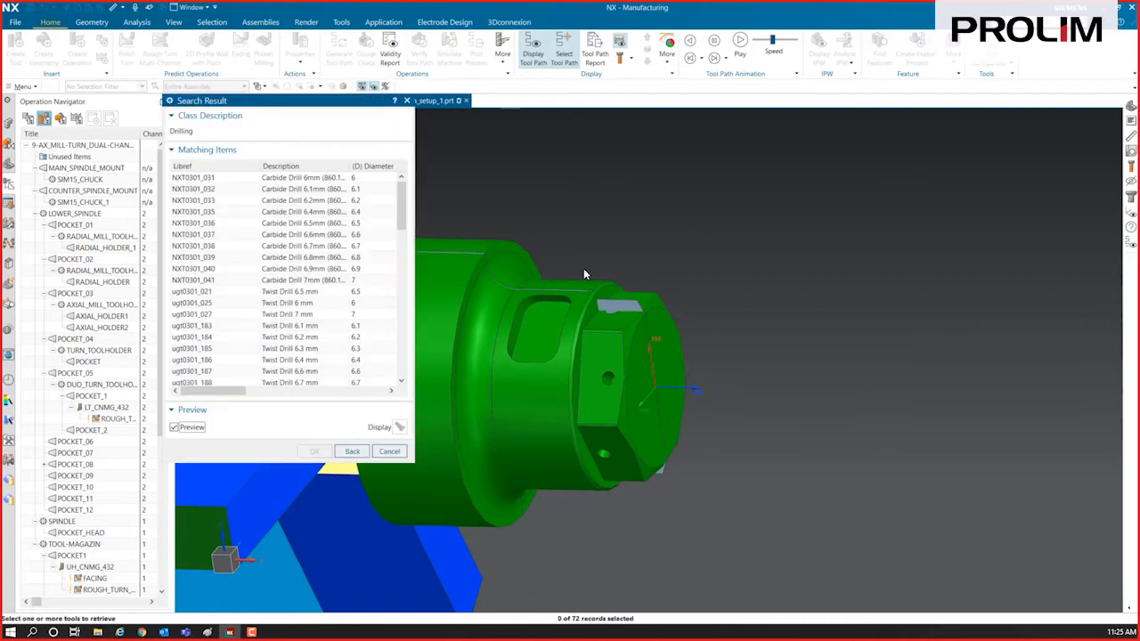
# Step: Preview the carbide drills, retrieve the 6 mm carbide drill NXT0301_031 into the radial holder, and finish creating tools
pyautogui.scroll(-5, 543, 292)
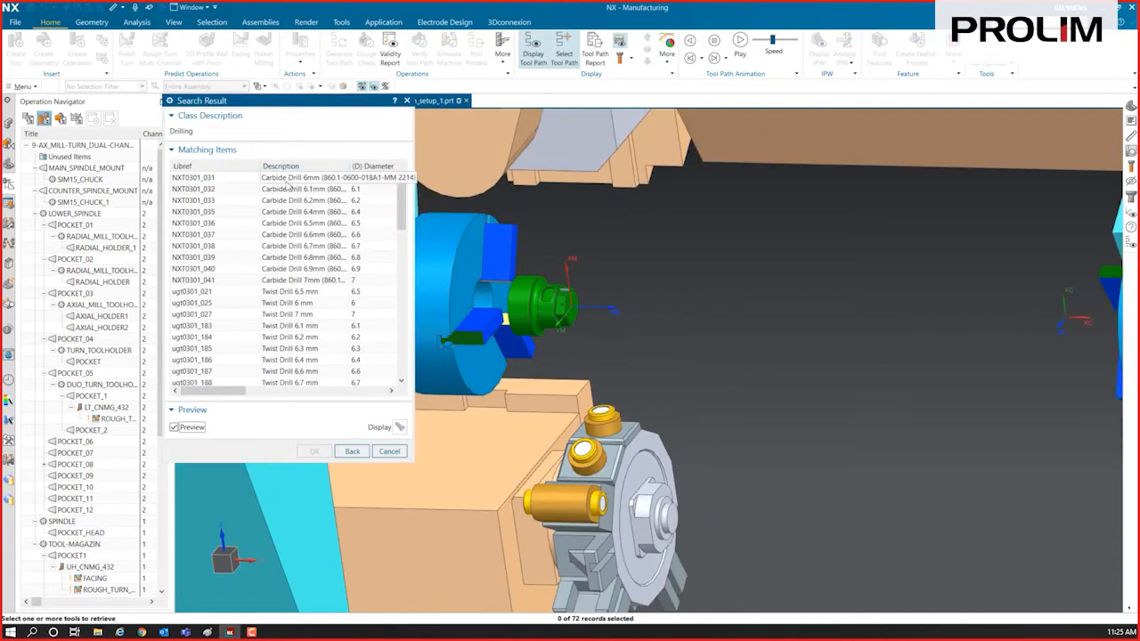
pyautogui.click(330, 178)
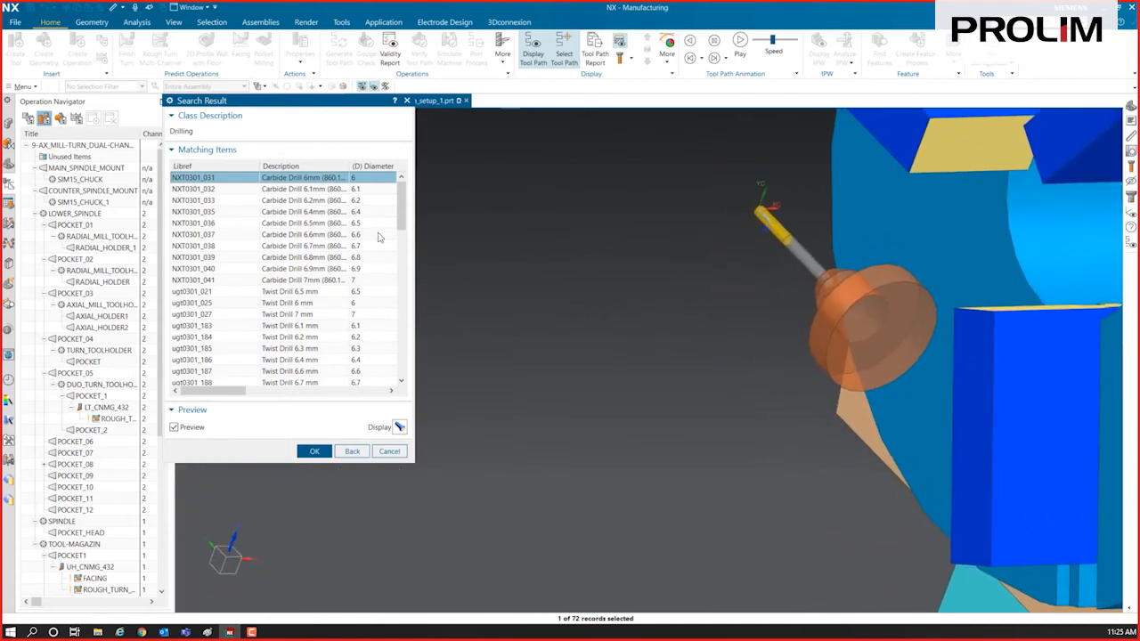
pyautogui.click(309, 189)
pyautogui.click(307, 201)
pyautogui.click(307, 212)
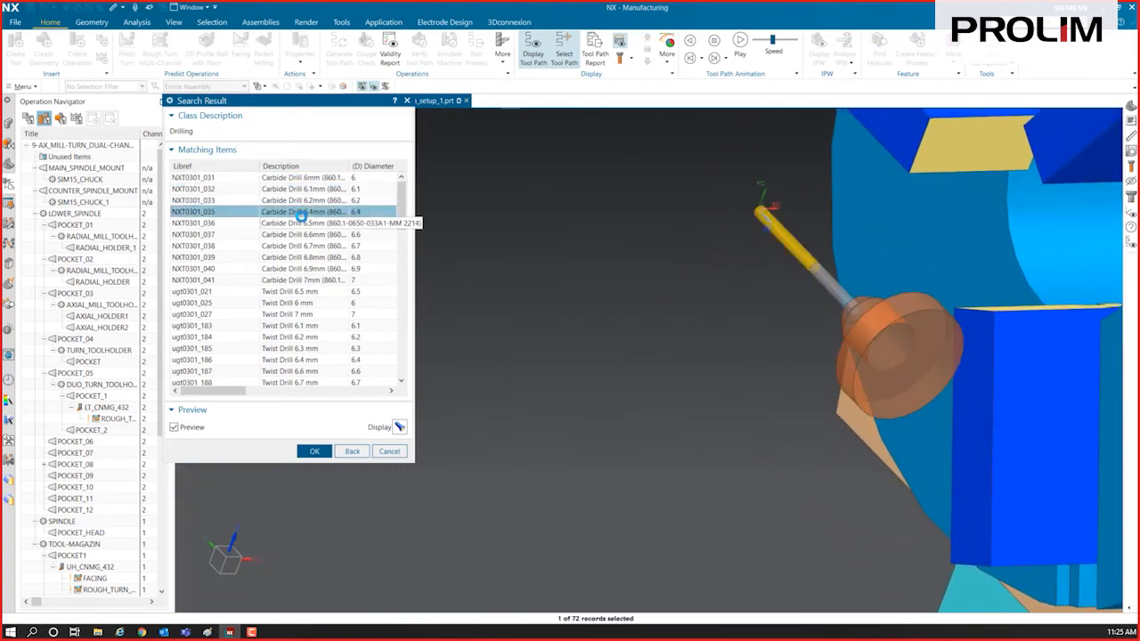
pyautogui.click(308, 179)
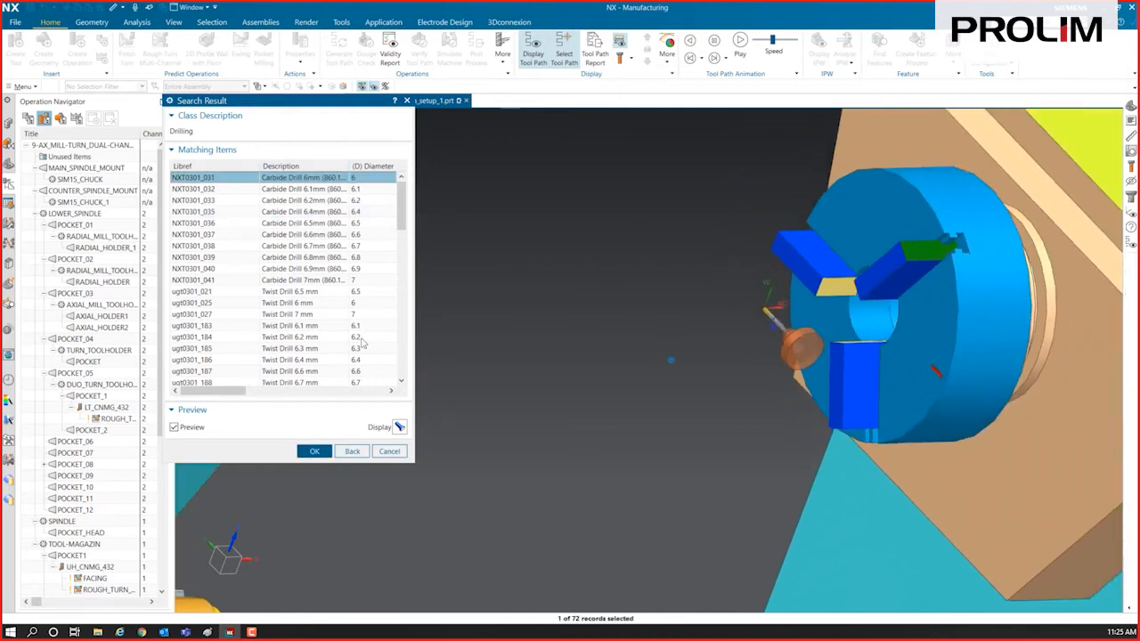
pyautogui.click(315, 451)
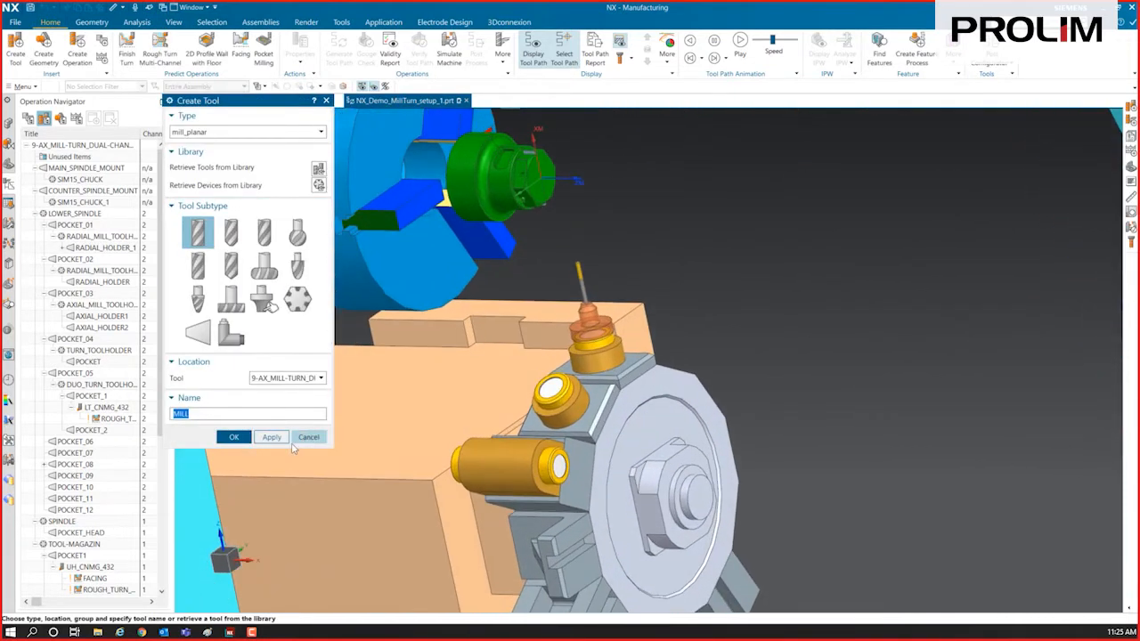
pyautogui.click(303, 438)
pyautogui.moveTo(400, 380); pyautogui.dragTo(650, 367, button='middle')
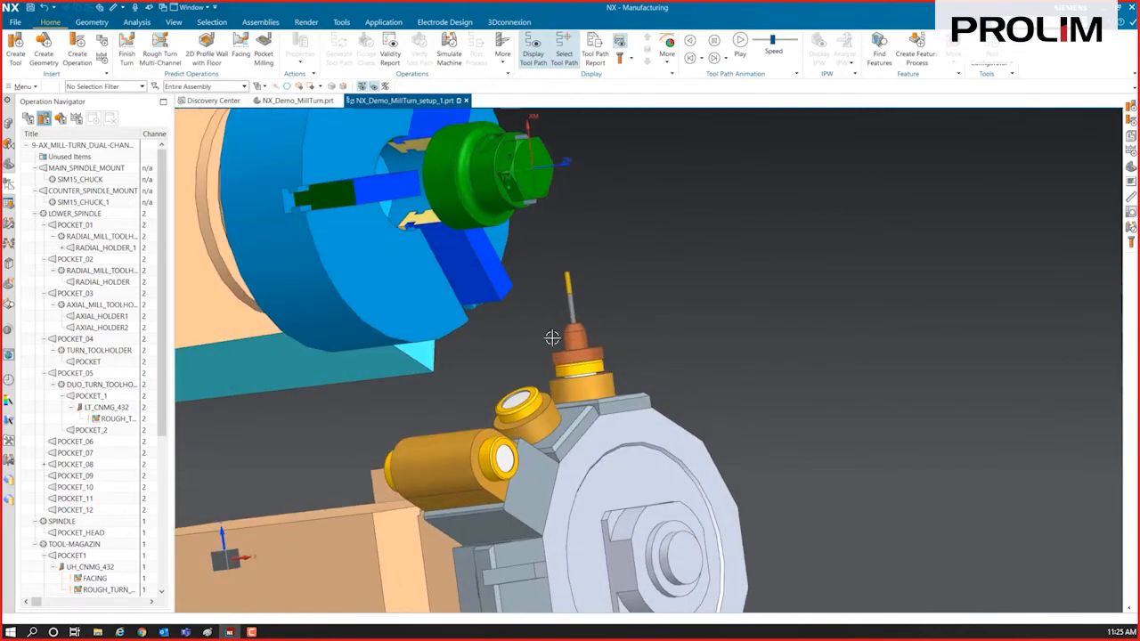
# Step: Move drill NXT0301_031 from RADIAL_HOLDER_1 to RADIAL_HOLDER under POCKET_02
pyautogui.click(62, 248)
pyautogui.moveTo(103, 258); pyautogui.dragTo(122, 299)
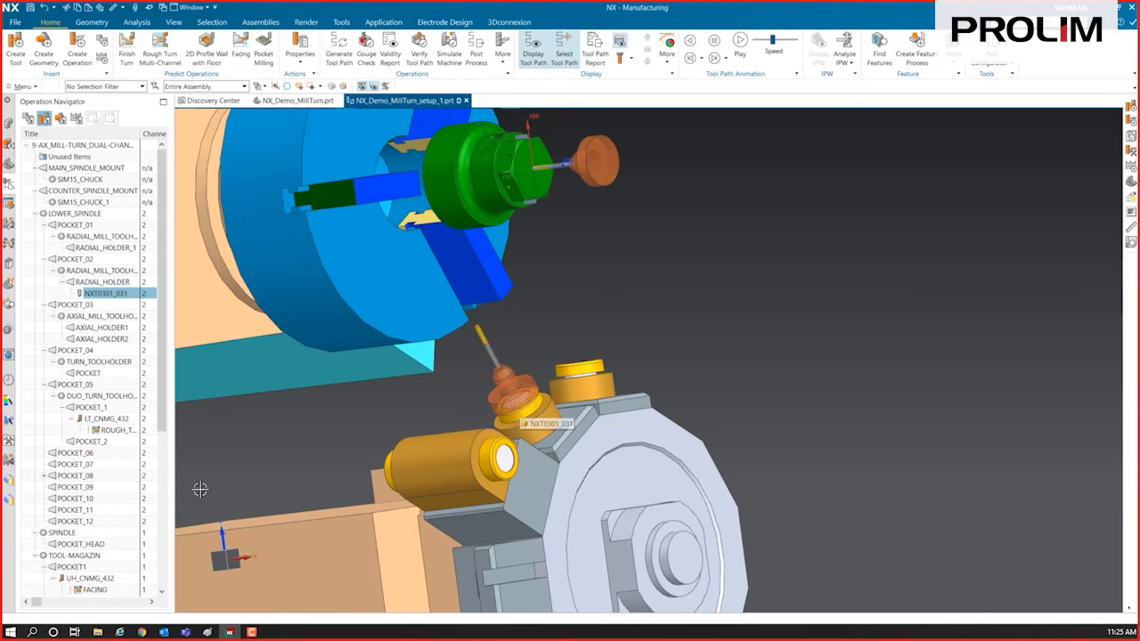
pyautogui.scroll(-3, 530, 352)
pyautogui.scroll(-1, 90, 494)
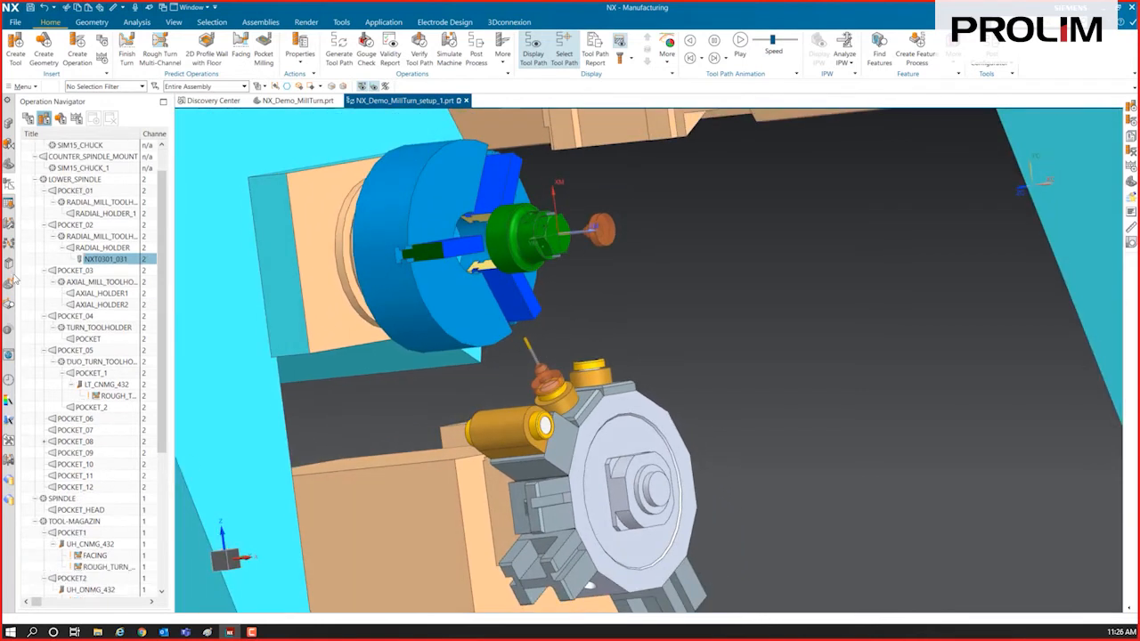
pyautogui.scroll(1, 41, 229)
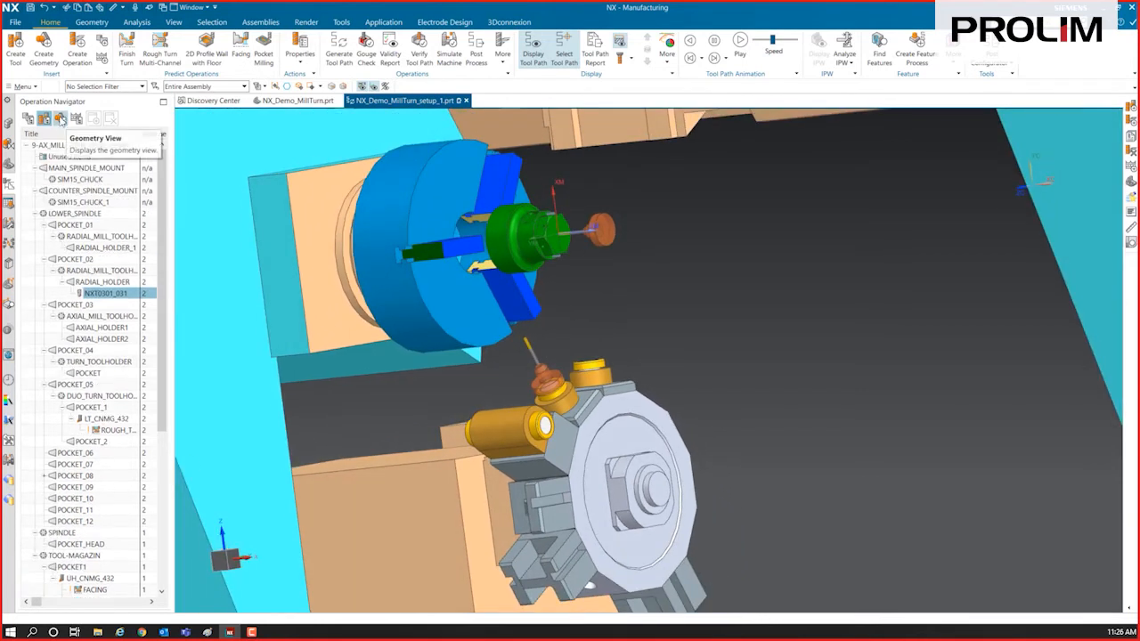
# Step: Show the operations by geometry and start a new turning operation with the Finish Turn subtype
pyautogui.click(60, 117)
pyautogui.moveTo(466, 303); pyautogui.dragTo(592, 310, button='middle')
pyautogui.scroll(3, 690, 321)
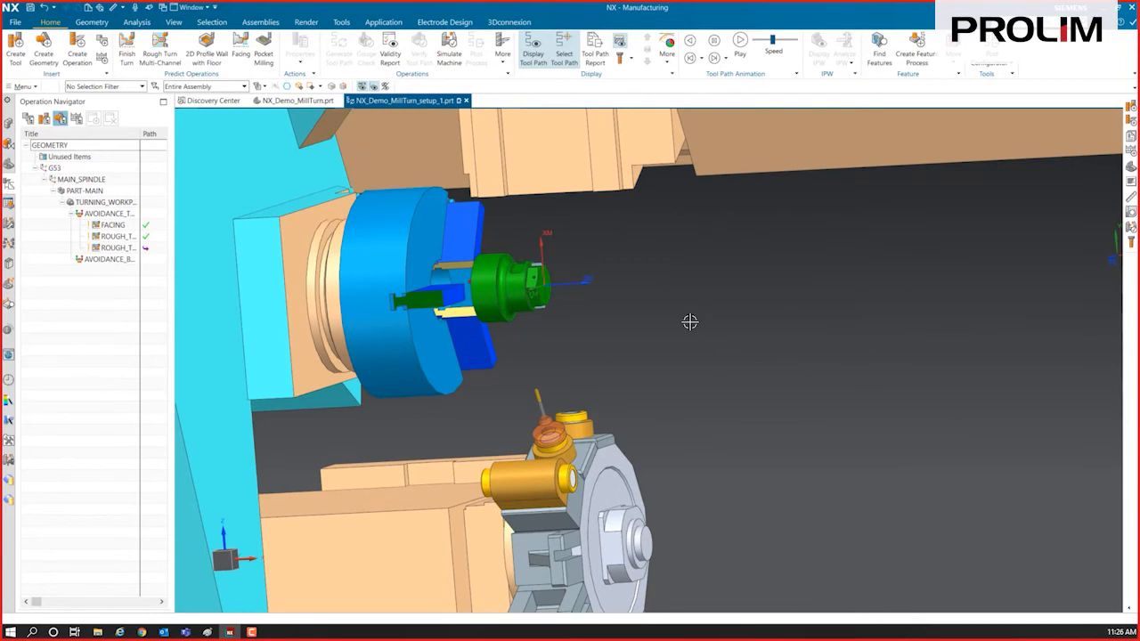
pyautogui.click(77, 49)
pyautogui.click(229, 132)
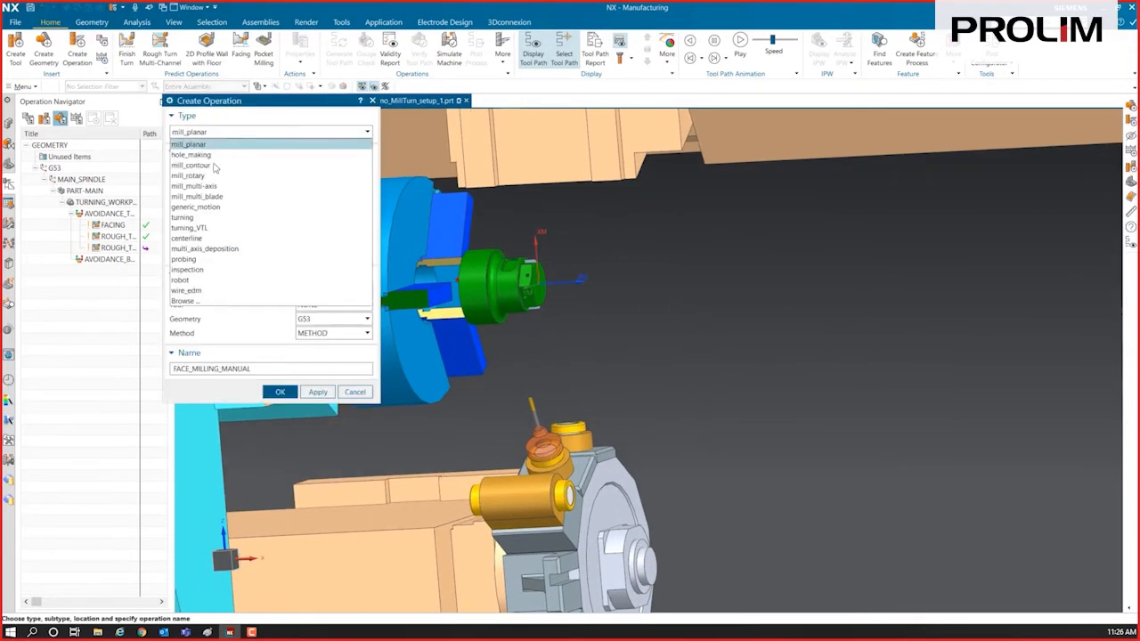
pyautogui.click(223, 218)
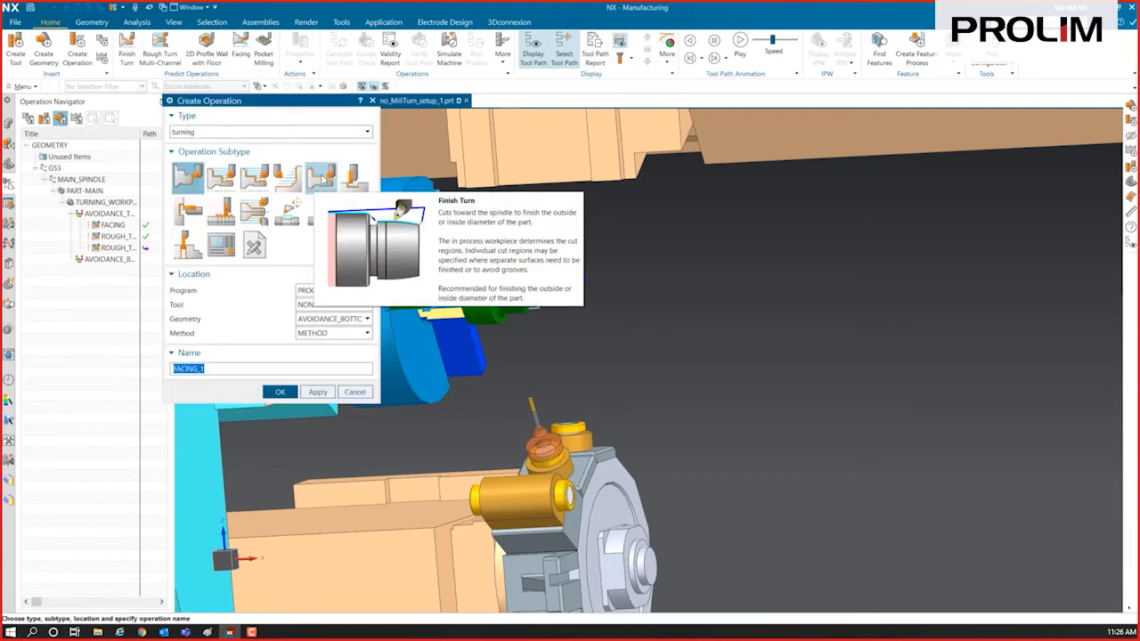
pyautogui.click(322, 178)
# Step: Create the FINISH_TURN operation with tool UH_DNMG_432, geometry AVOIDANCE_TOP and method LATHE_METHOD
pyautogui.click(326, 305)
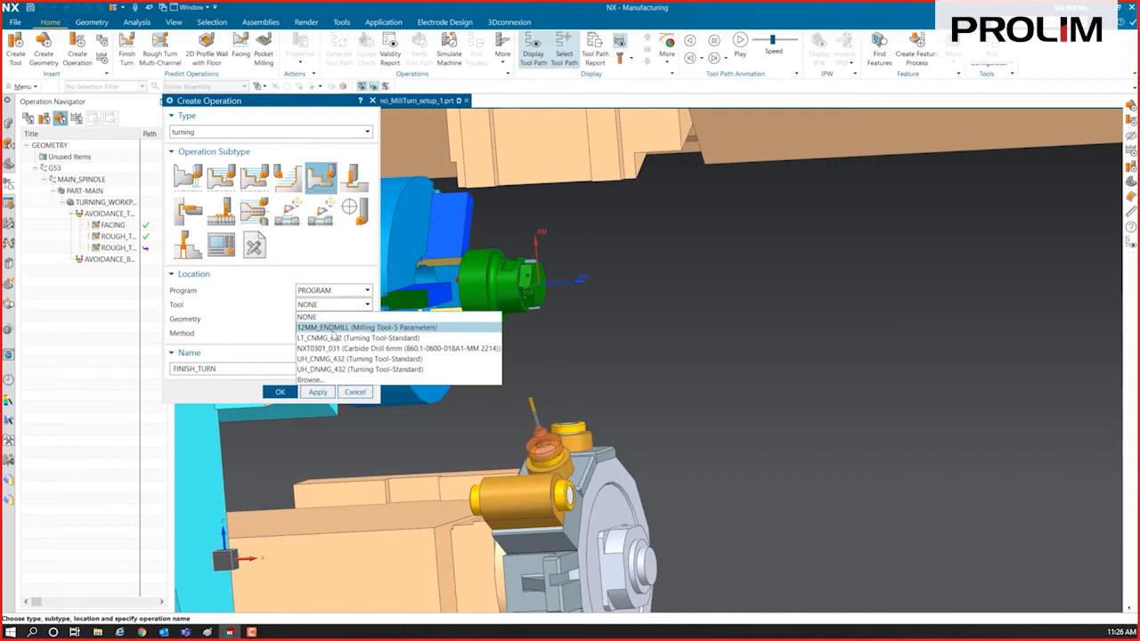
pyautogui.click(340, 370)
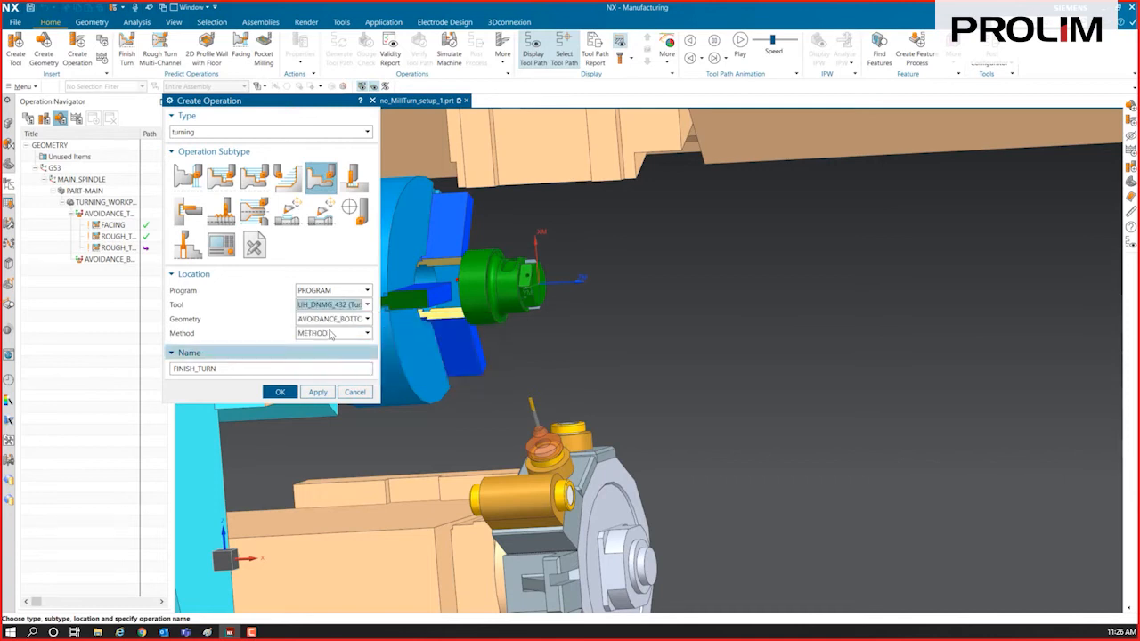
pyautogui.click(336, 318)
pyautogui.click(341, 341)
pyautogui.click(342, 333)
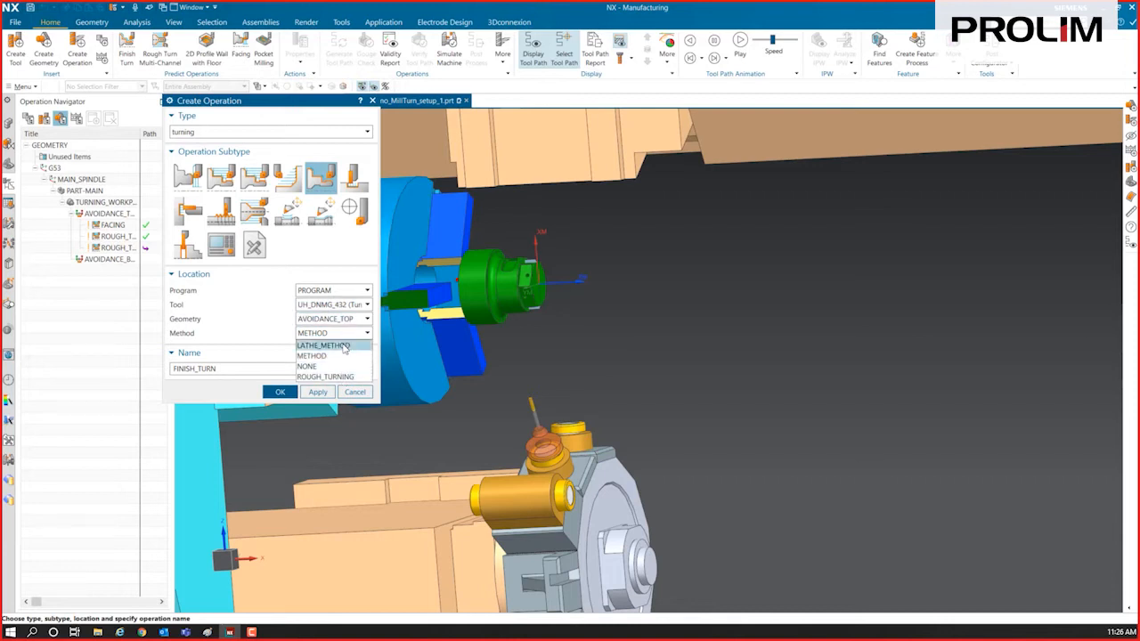
pyautogui.click(344, 347)
pyautogui.click(280, 392)
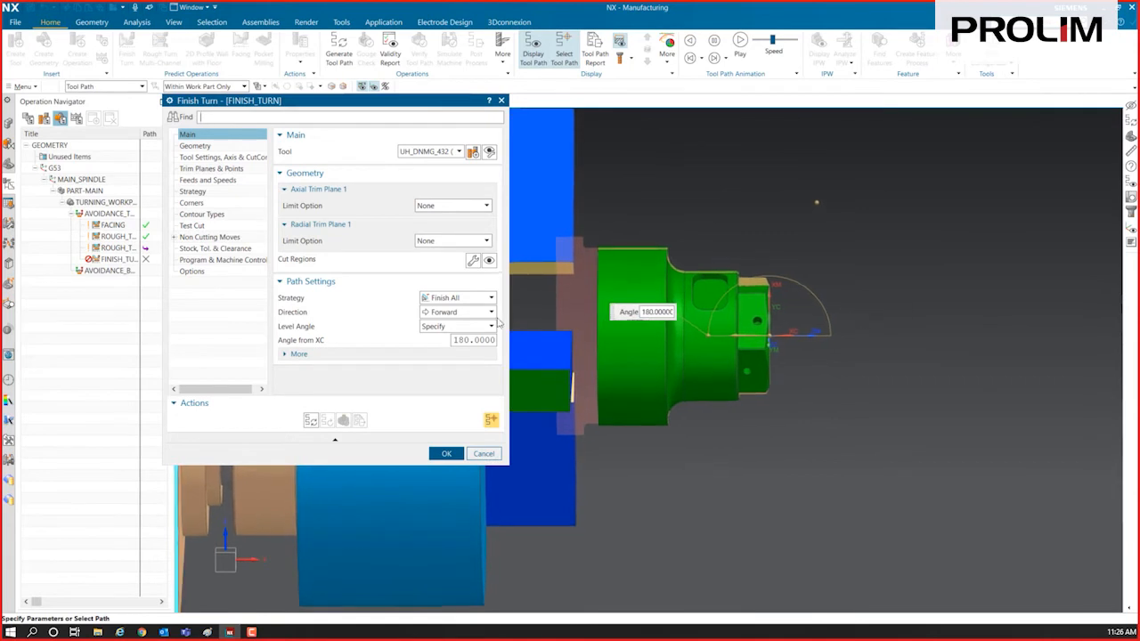
# Step: Set Reorient Tool Holder to Fixed for the finish turning operation and enter the tool holder angle
pyautogui.click(298, 354)
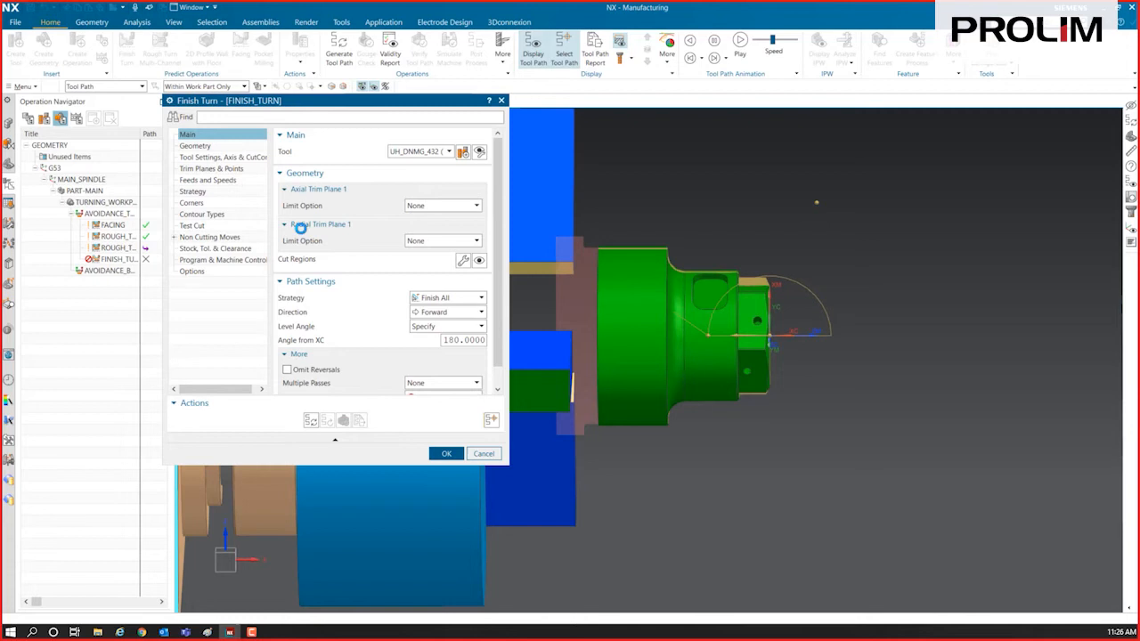
pyautogui.click(223, 157)
pyautogui.click(457, 229)
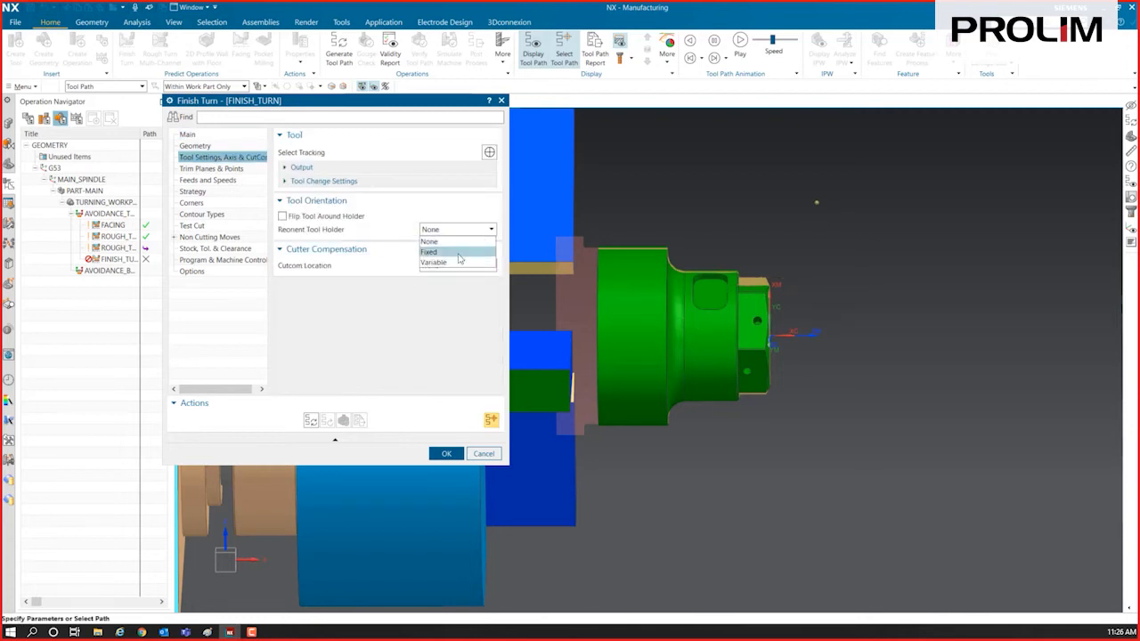
pyautogui.click(458, 254)
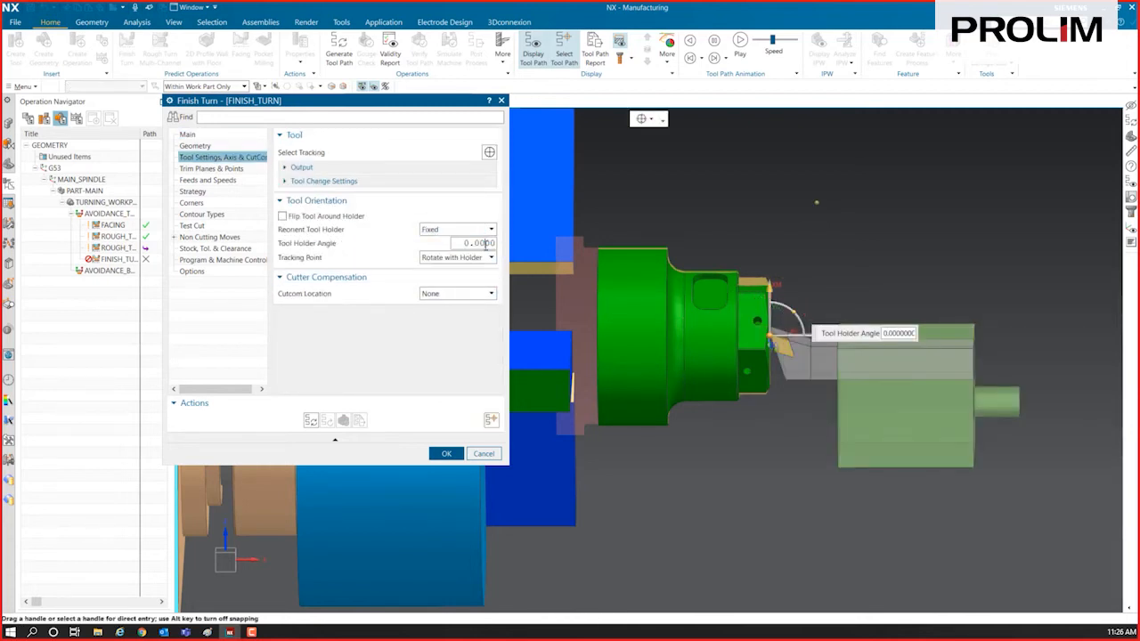
pyautogui.press('Return')
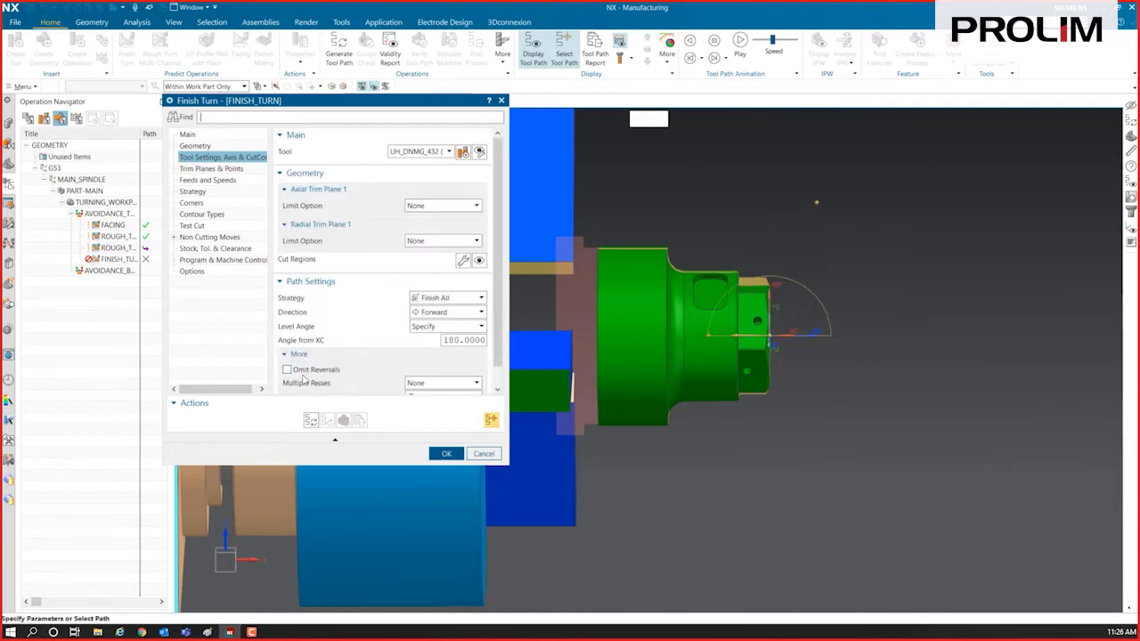
# Step: Enable Omit Reversals and limit Axial Trim Plane 1 with a point just behind the chuck-side edge of the large diameter
pyautogui.click(448, 210)
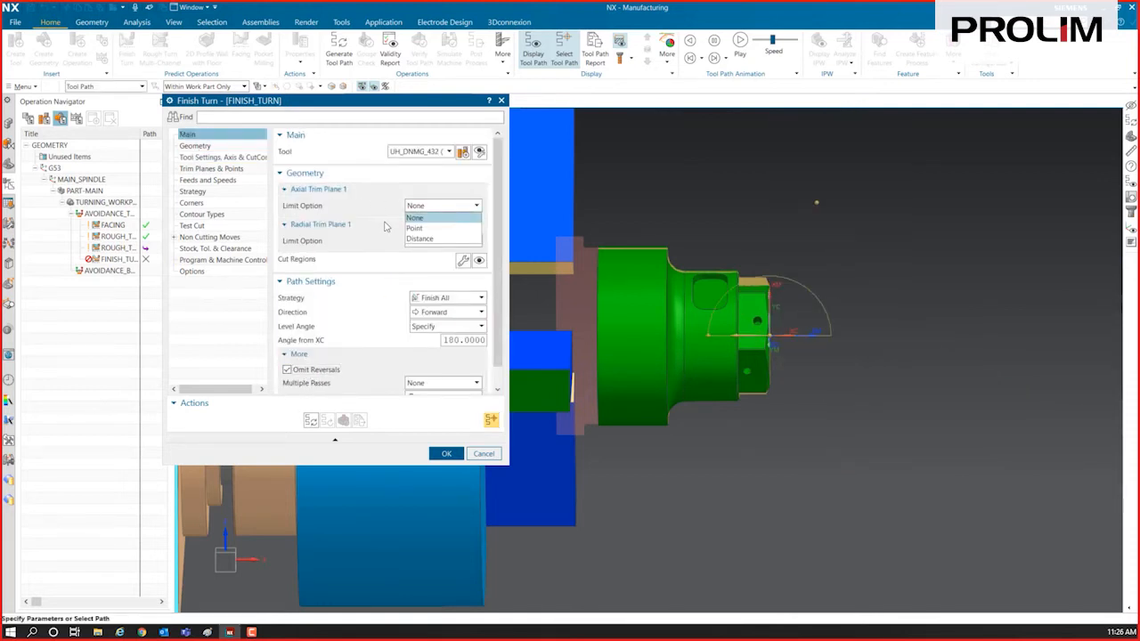
pyautogui.click(432, 227)
pyautogui.scroll(5, 596, 237)
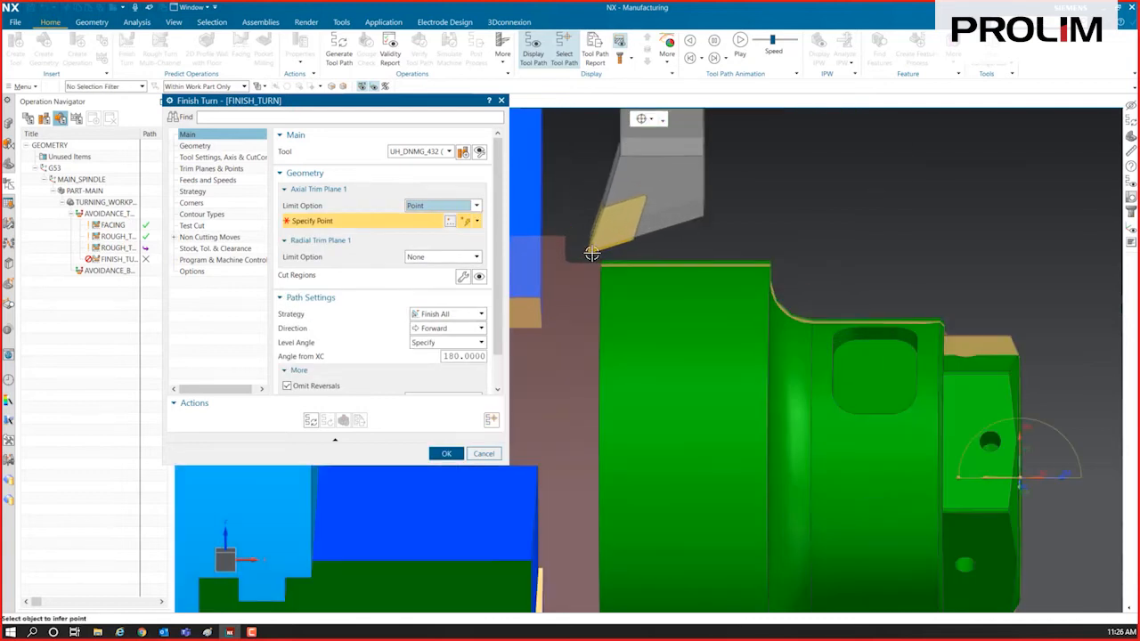
pyautogui.click(583, 258)
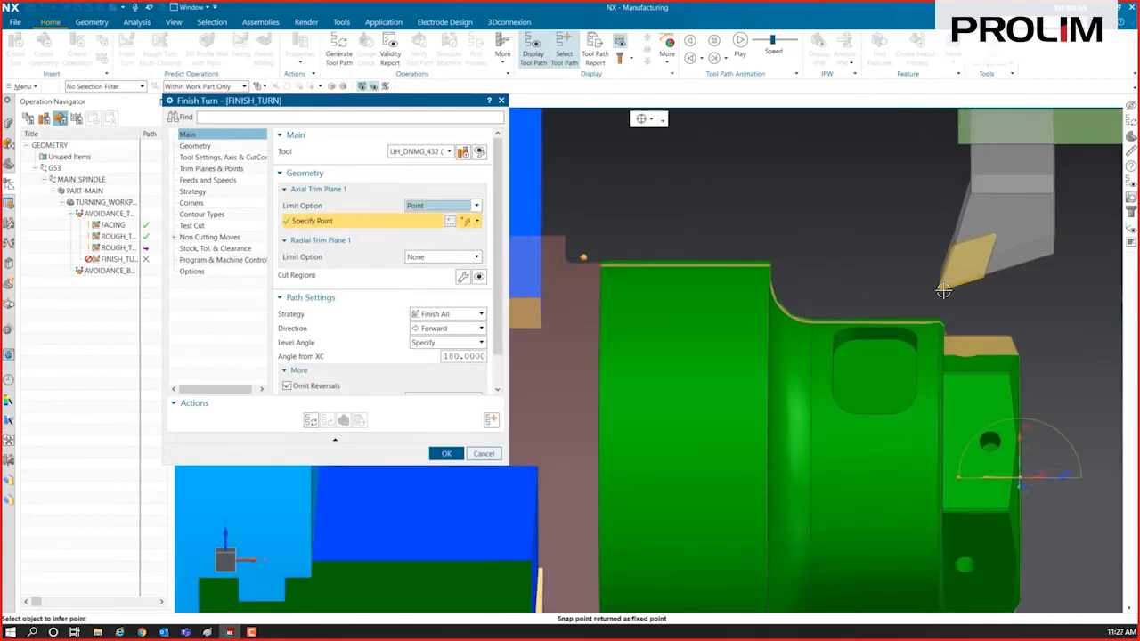
pyautogui.scroll(-1, 676, 238)
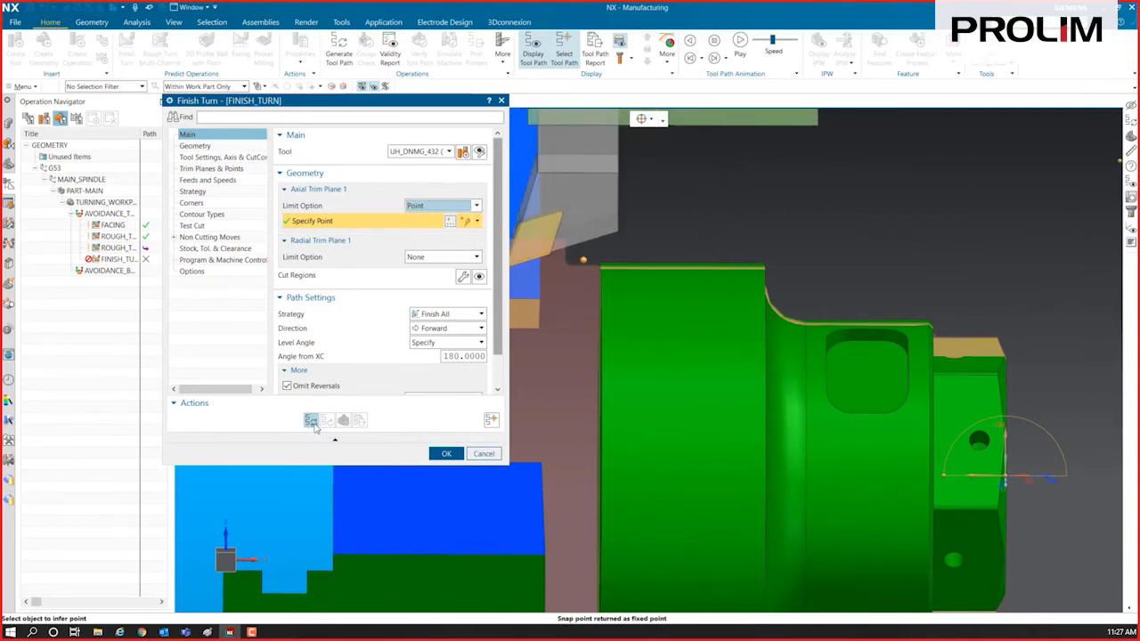
# Step: Generate the finish turning tool path, inspect it along the part contour, and accept the operation
pyautogui.click(312, 424)
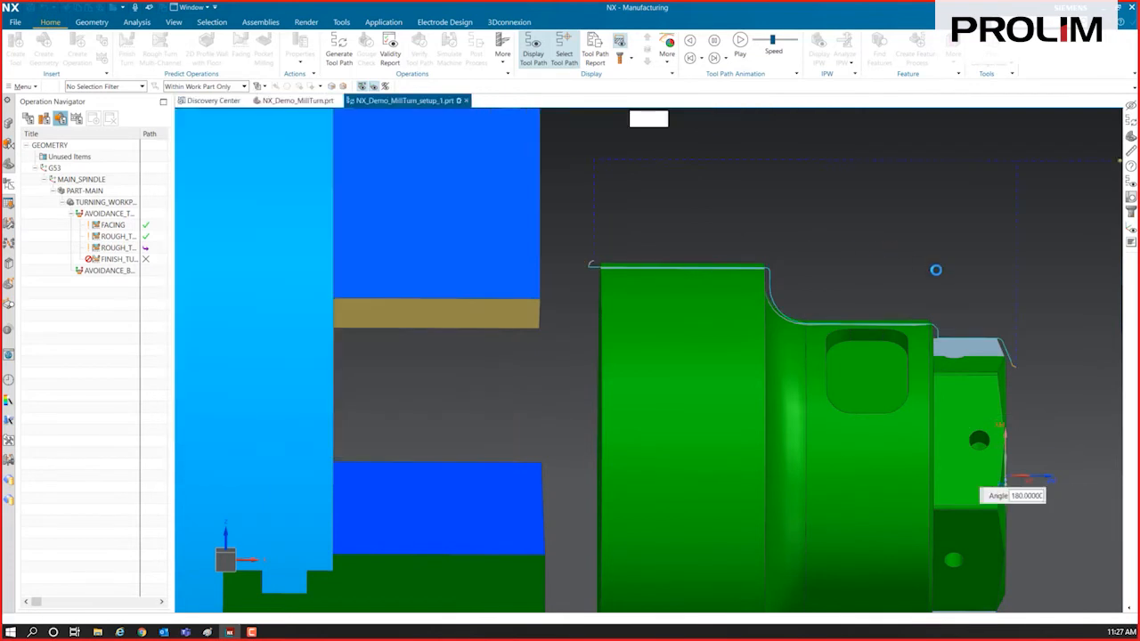
pyautogui.moveTo(962, 303); pyautogui.dragTo(1002, 325, button='middle')
pyautogui.moveTo(632, 231)
pyautogui.keyDown('shift'); pyautogui.mouseDown(button='middle')
pyautogui.moveTo(934, 212)
pyautogui.moveTo(782, 285)
pyautogui.mouseUp(button='middle'); pyautogui.keyUp('shift')
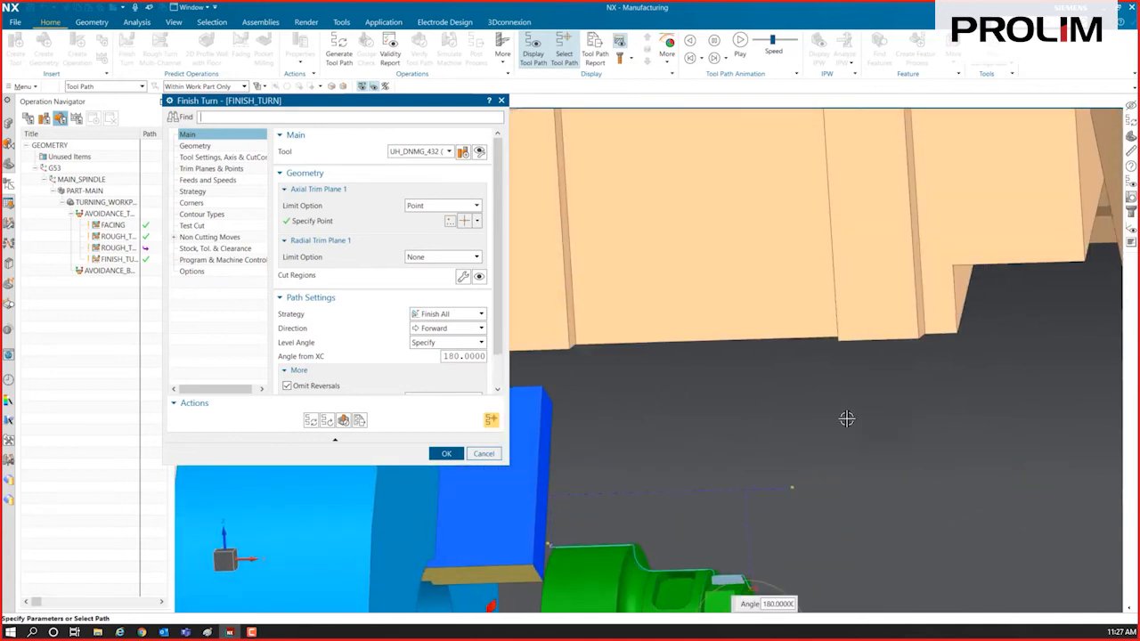
pyautogui.moveTo(819, 412); pyautogui.dragTo(611, 400, button='right')
pyautogui.scroll(5, 570, 401)
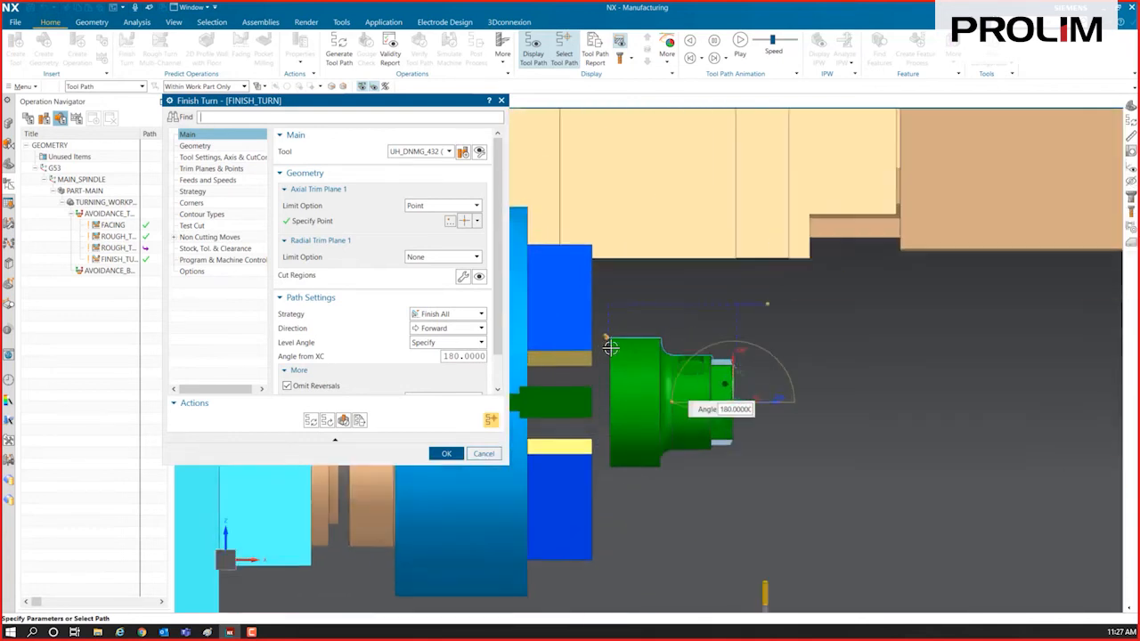
pyautogui.click(446, 453)
pyautogui.scroll(-2, 408, 379)
pyautogui.scroll(-3, 408, 378)
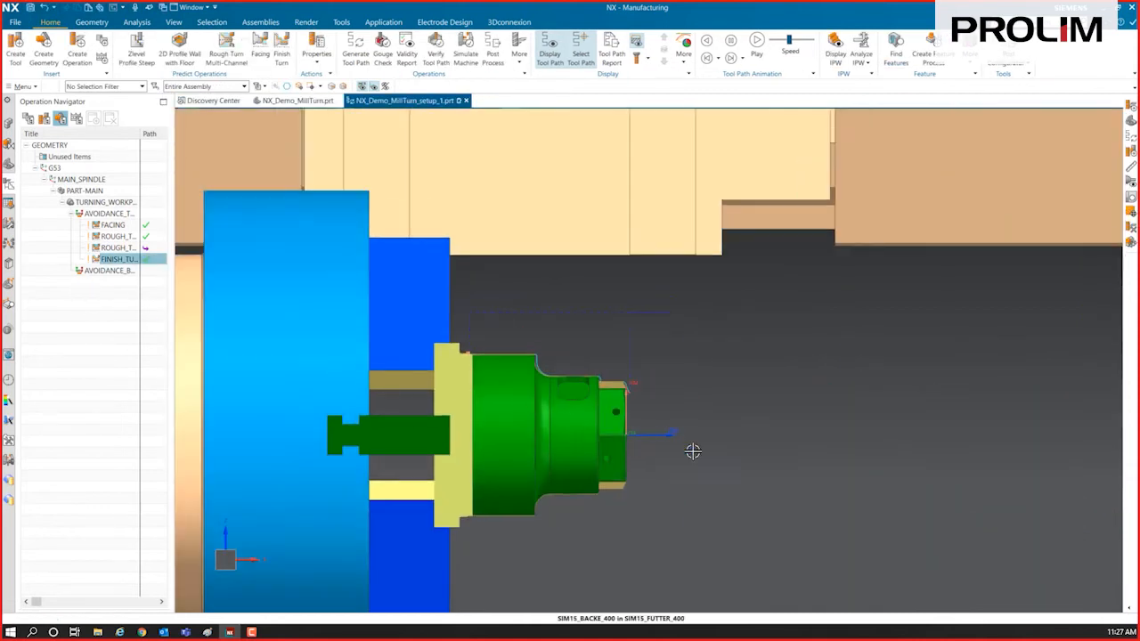
pyautogui.moveTo(725, 468); pyautogui.dragTo(752, 446, button='middle')
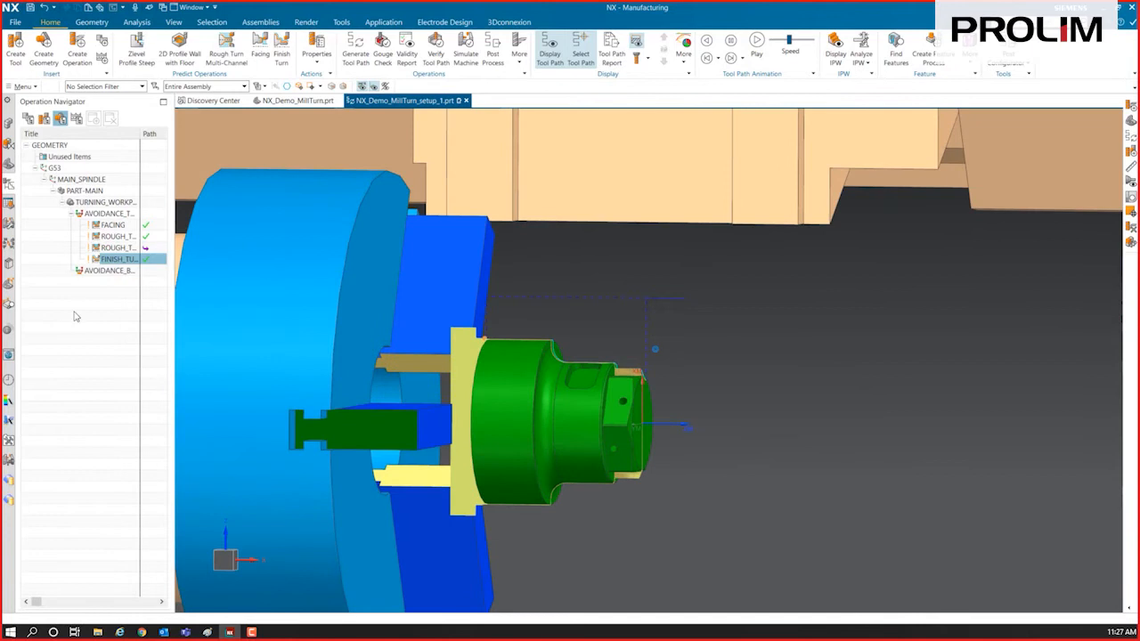
pyautogui.click(160, 343)
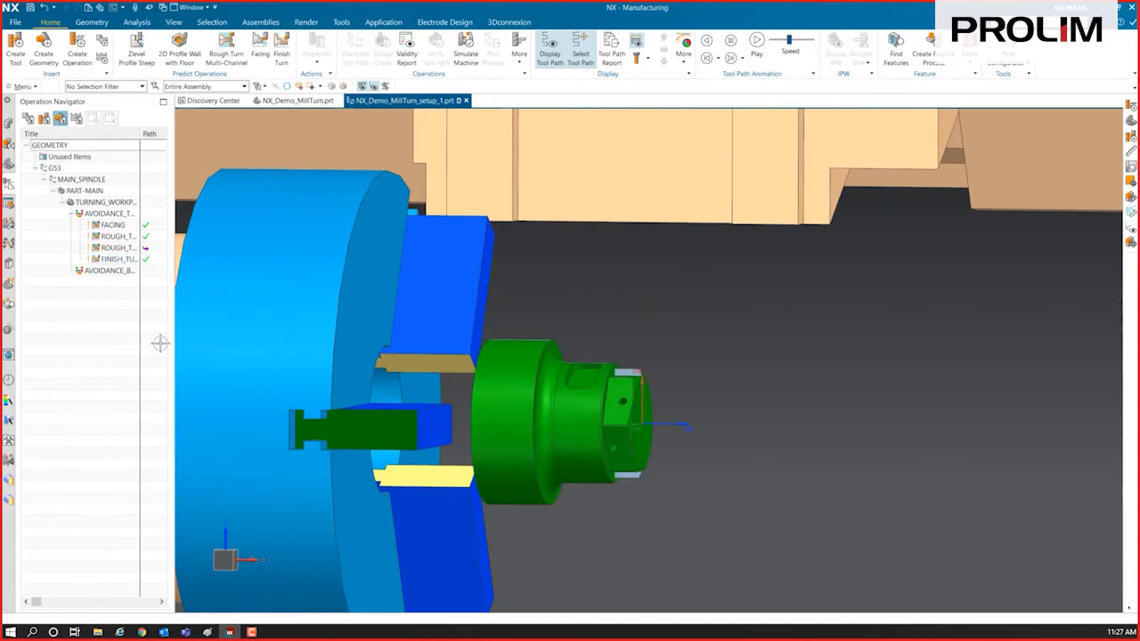
# Step: Hide the last feature group in the part's model history and return to the operation list
pyautogui.click(8, 163)
pyautogui.click(38, 253)
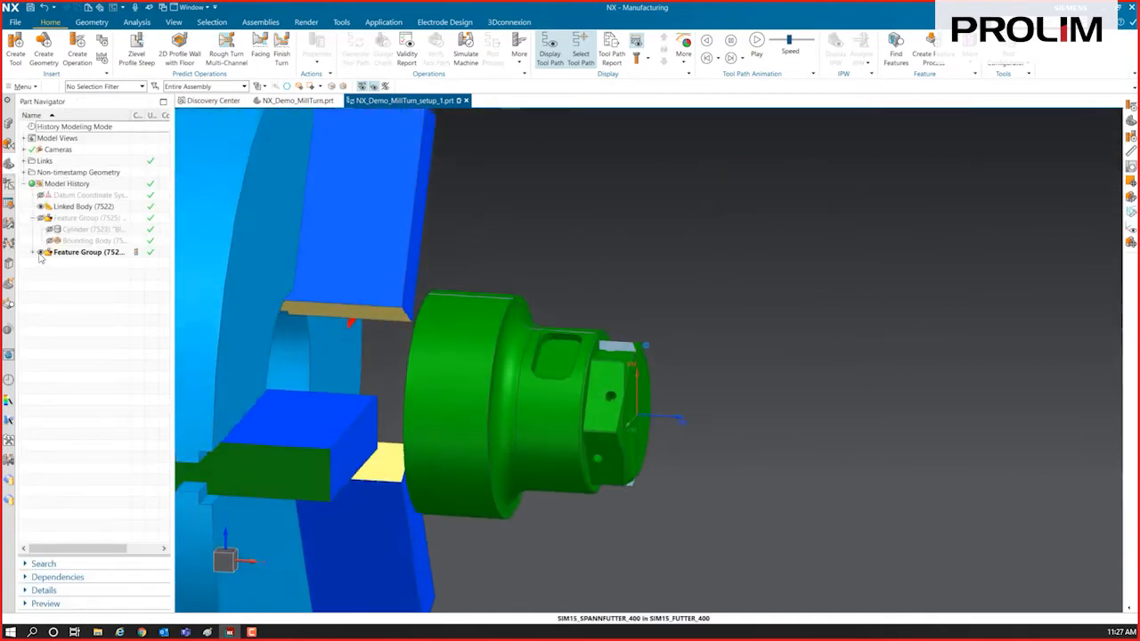
pyautogui.click(8, 183)
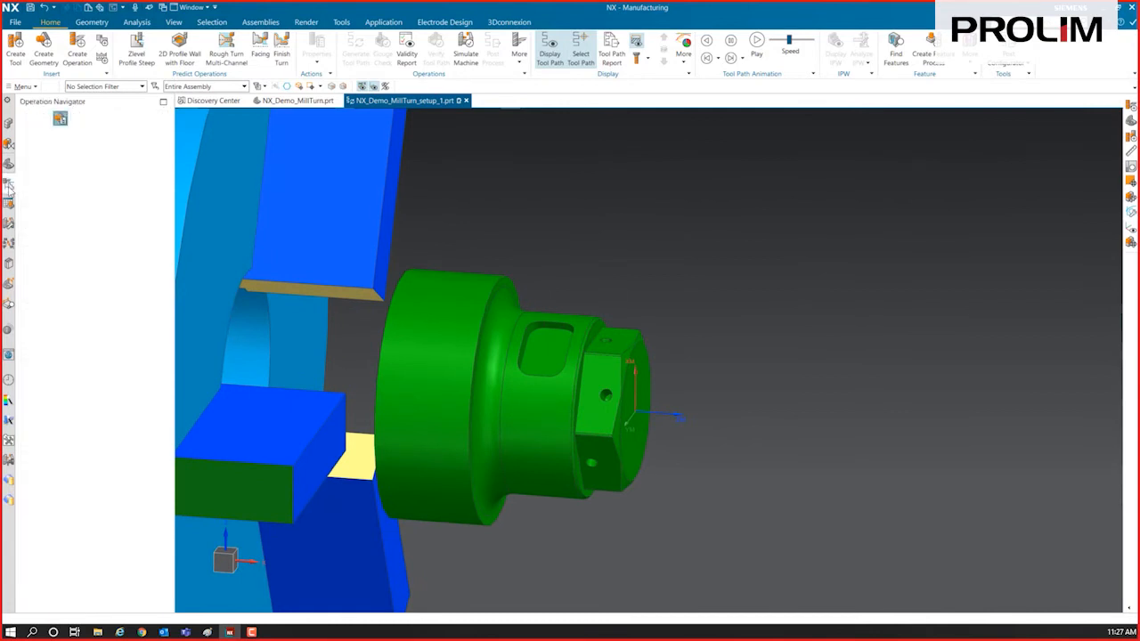
# Step: Start a new mill_contour operation with the Zlevel Profile Steep subtype
pyautogui.click(78, 49)
pyautogui.click(285, 133)
pyautogui.click(275, 152)
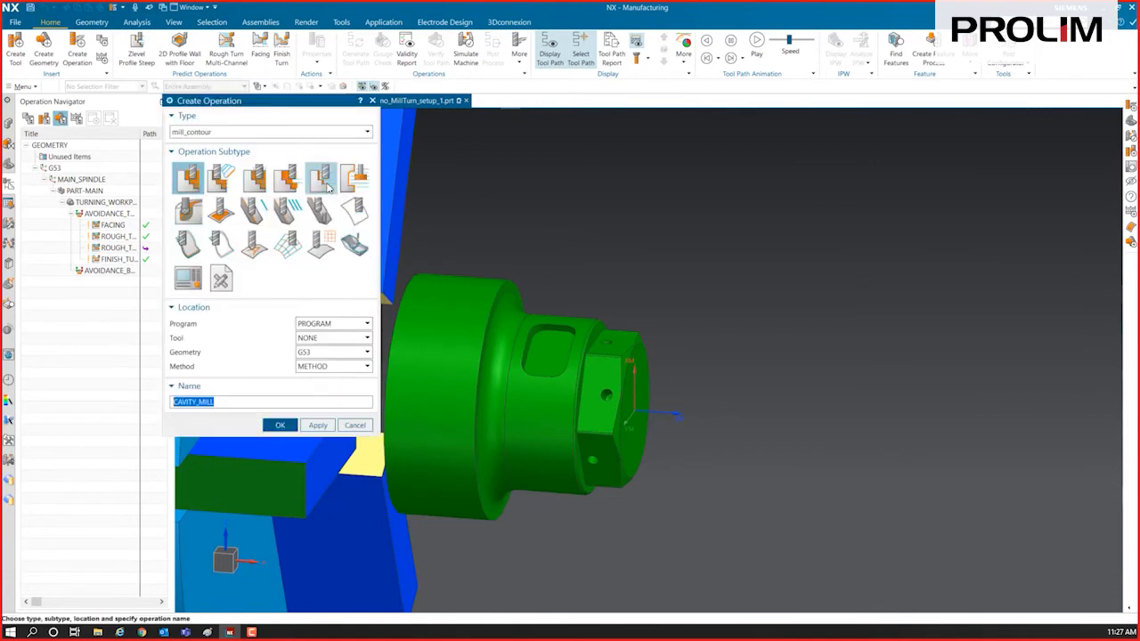
pyautogui.click(328, 185)
# Step: Create the ZLEVEL_PROFILE_STEEP operation with tool 12MM_ENDMILL, geometry PART-MAIN and method MILL_ROUGH
pyautogui.click(351, 338)
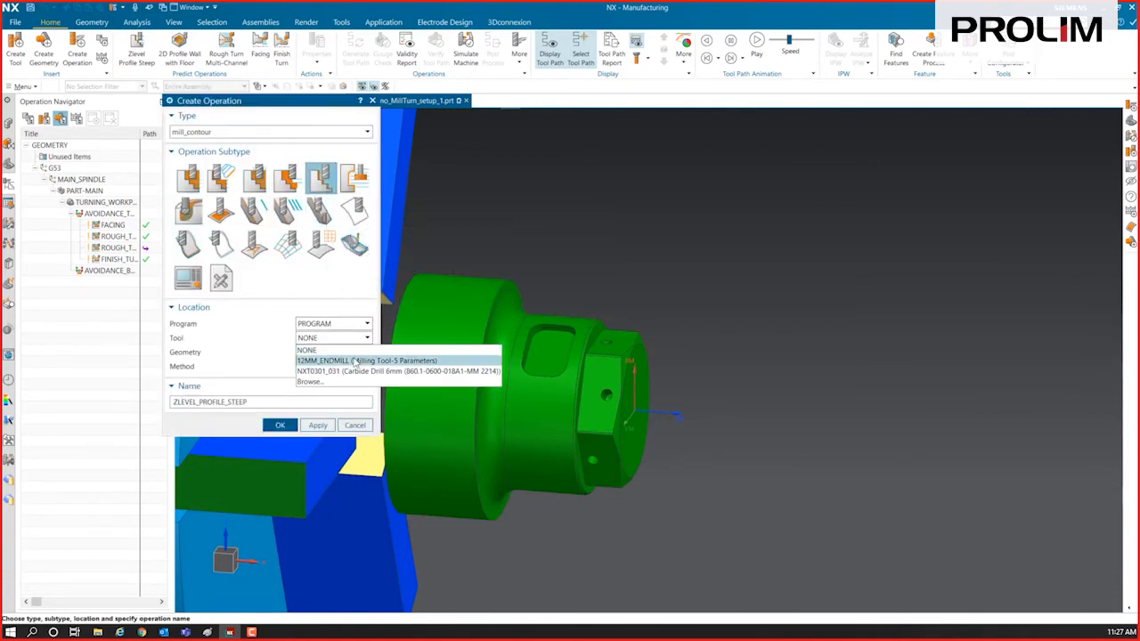
pyautogui.click(356, 361)
pyautogui.click(352, 353)
pyautogui.click(337, 379)
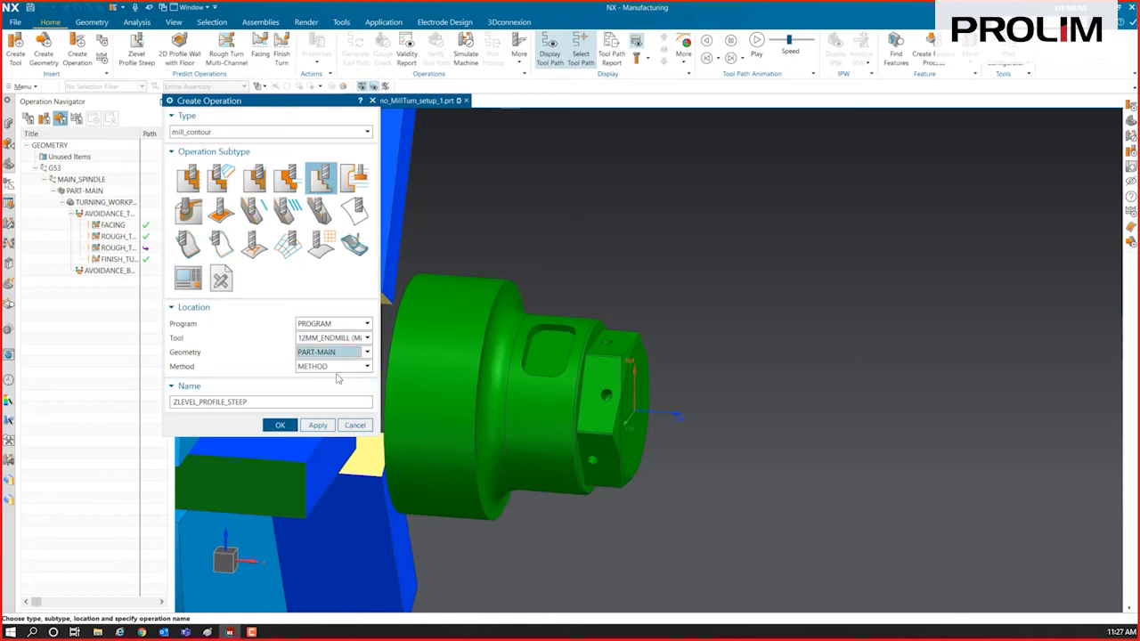
pyautogui.click(339, 367)
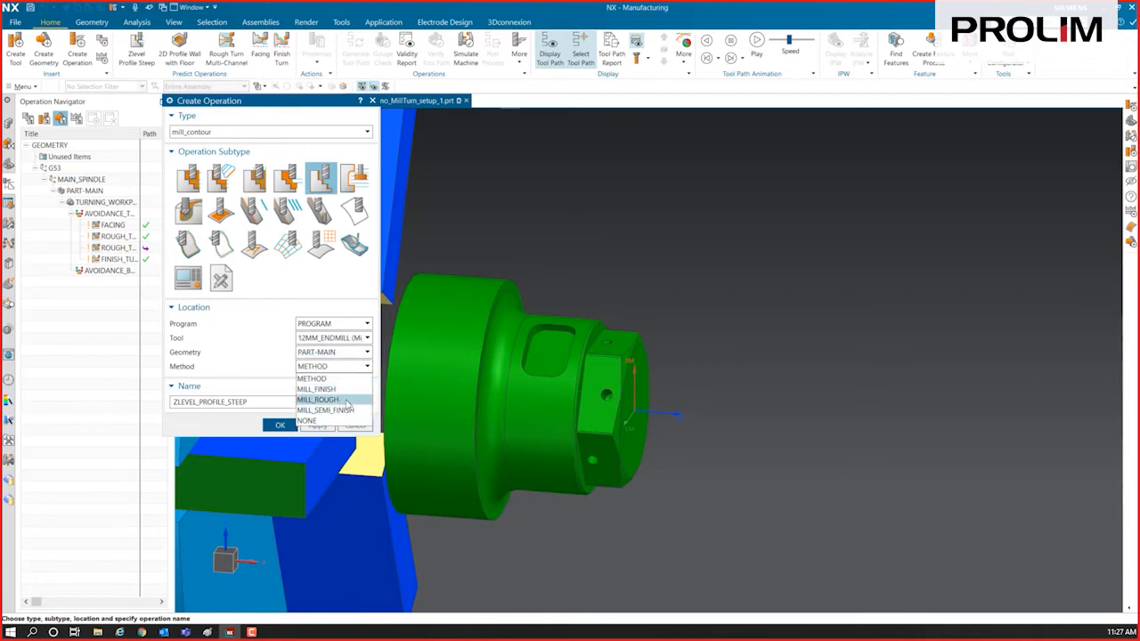
pyautogui.click(347, 400)
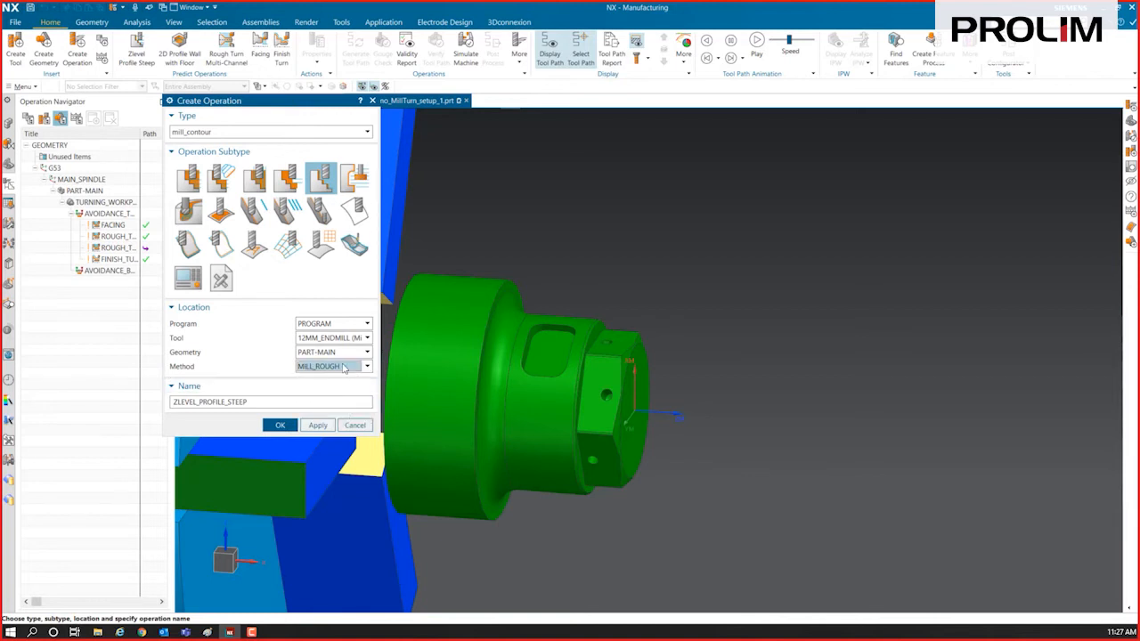
pyautogui.click(279, 425)
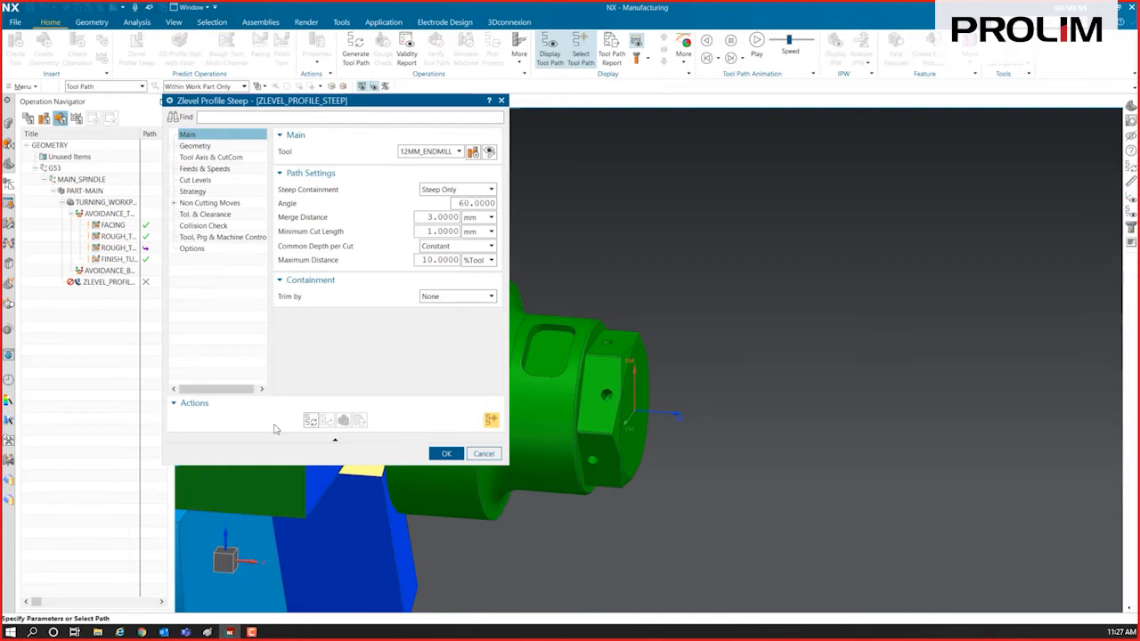
# Step: Change the unit of the Maximum Distance per cut to mm in the Zlevel Profile Steep path settings
pyautogui.scroll(5, 655, 352)
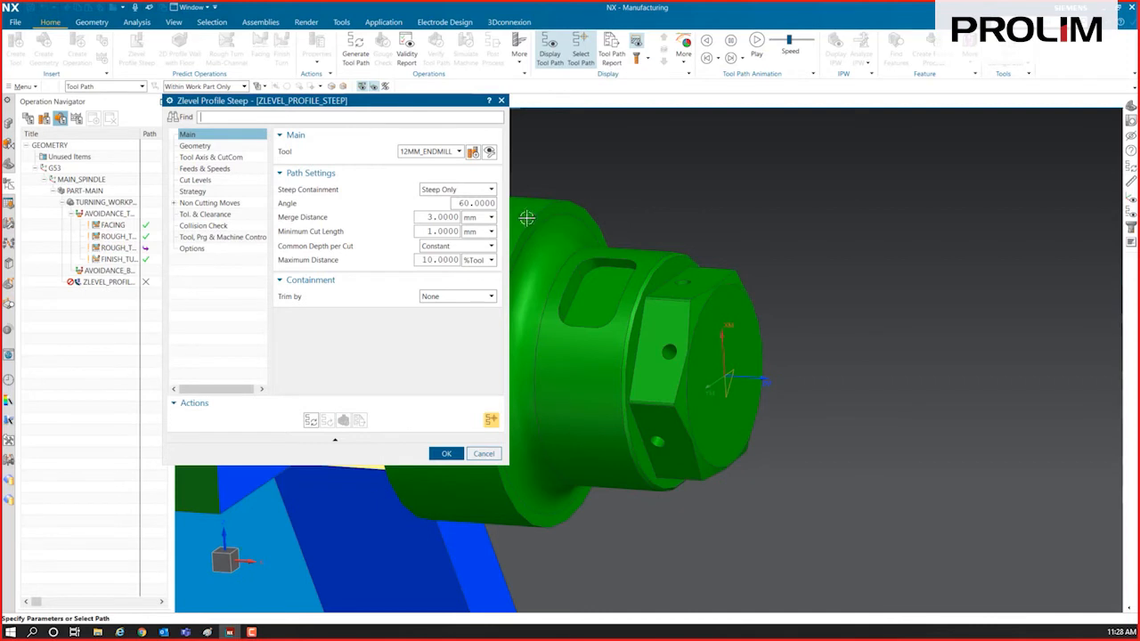
pyautogui.click(477, 260)
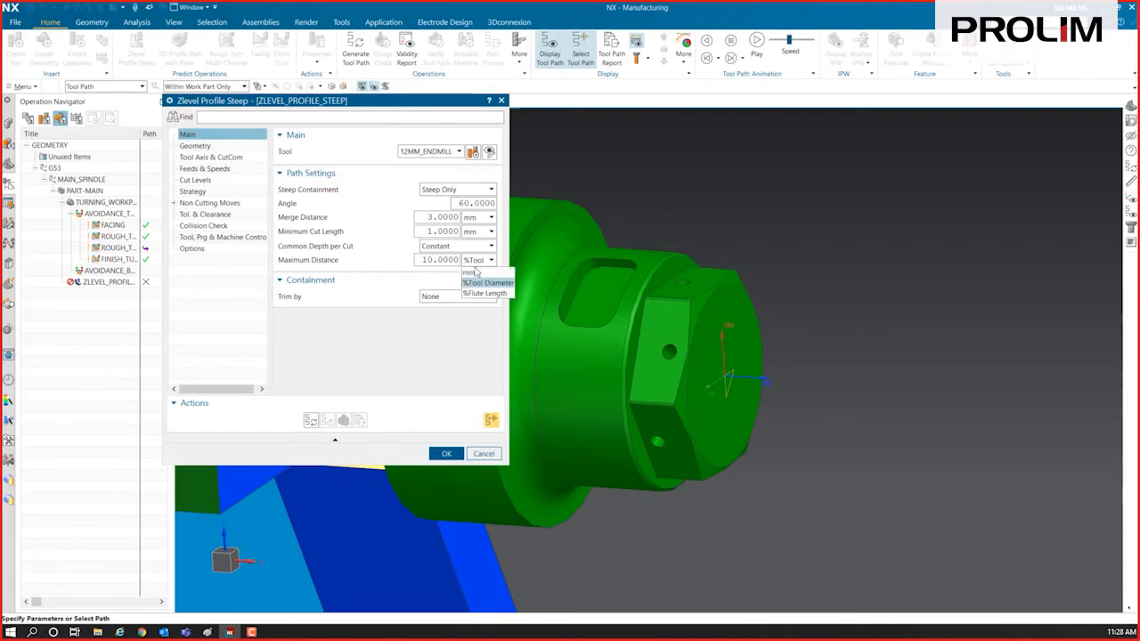
pyautogui.click(472, 283)
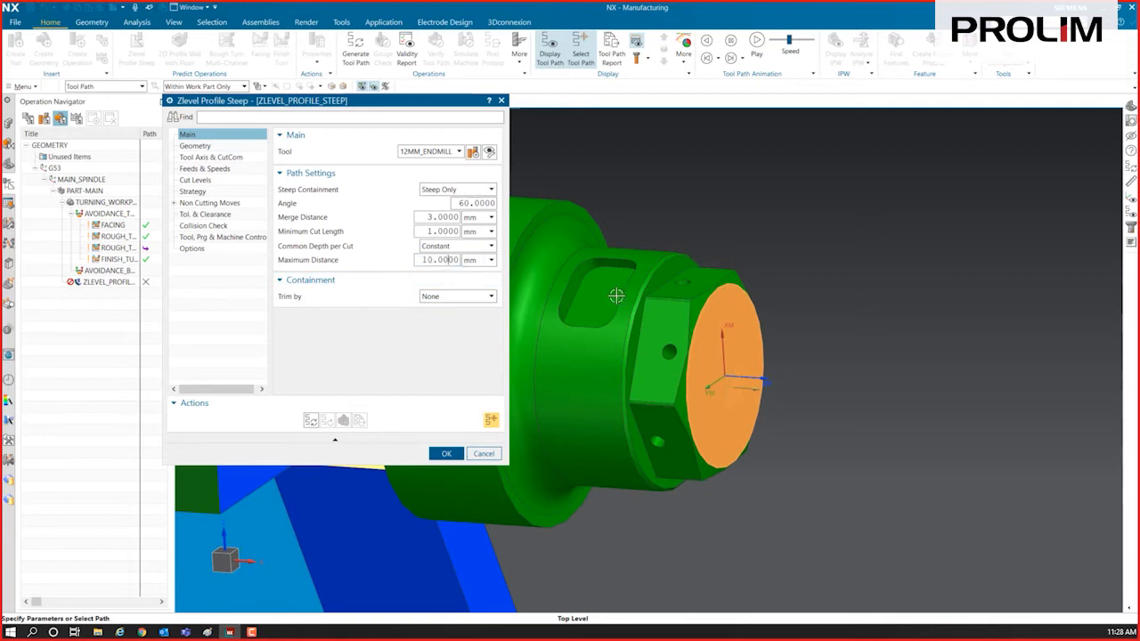
# Step: Specify the cut area of the Zlevel operation using the Tangent Faces rule: the hex's side faces plus the adjoining shoulder face
pyautogui.click(197, 146)
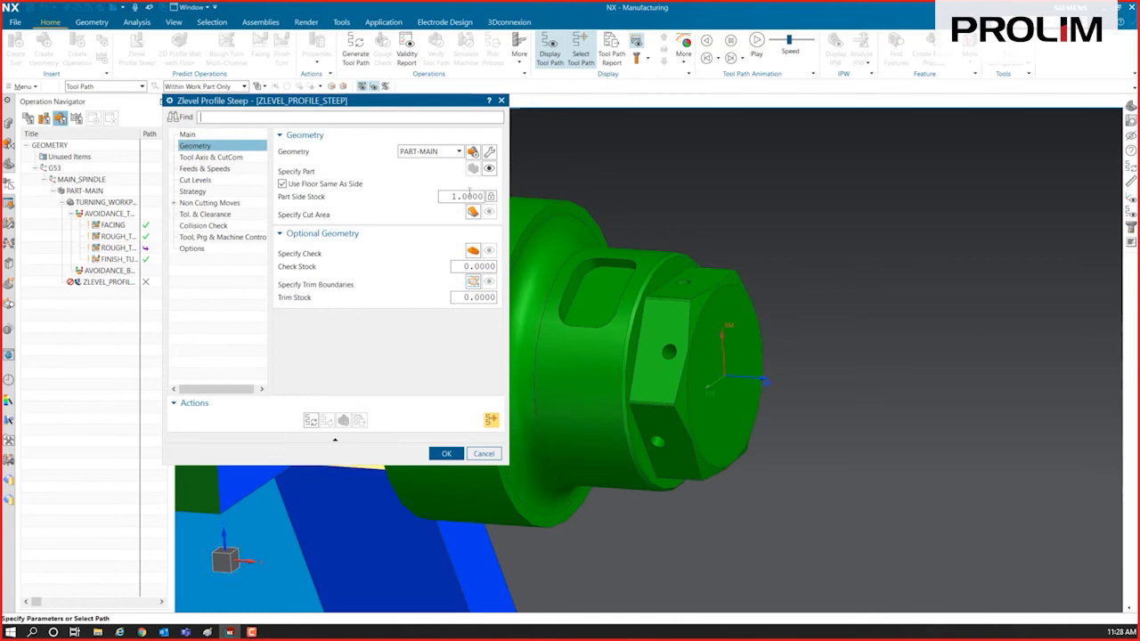
pyautogui.click(475, 213)
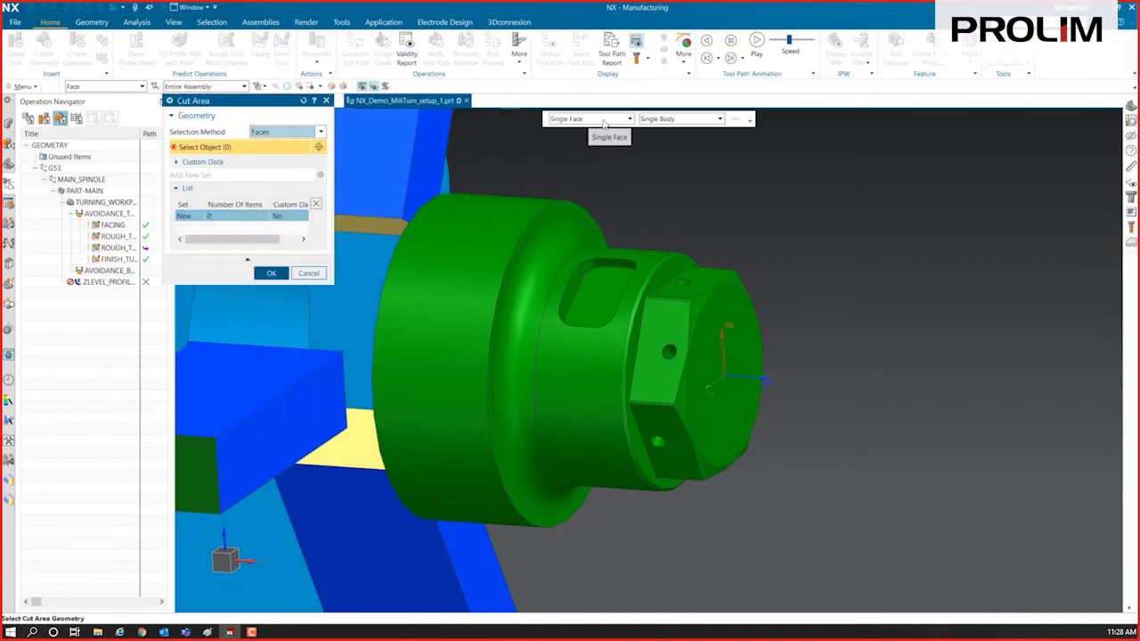
pyautogui.click(604, 121)
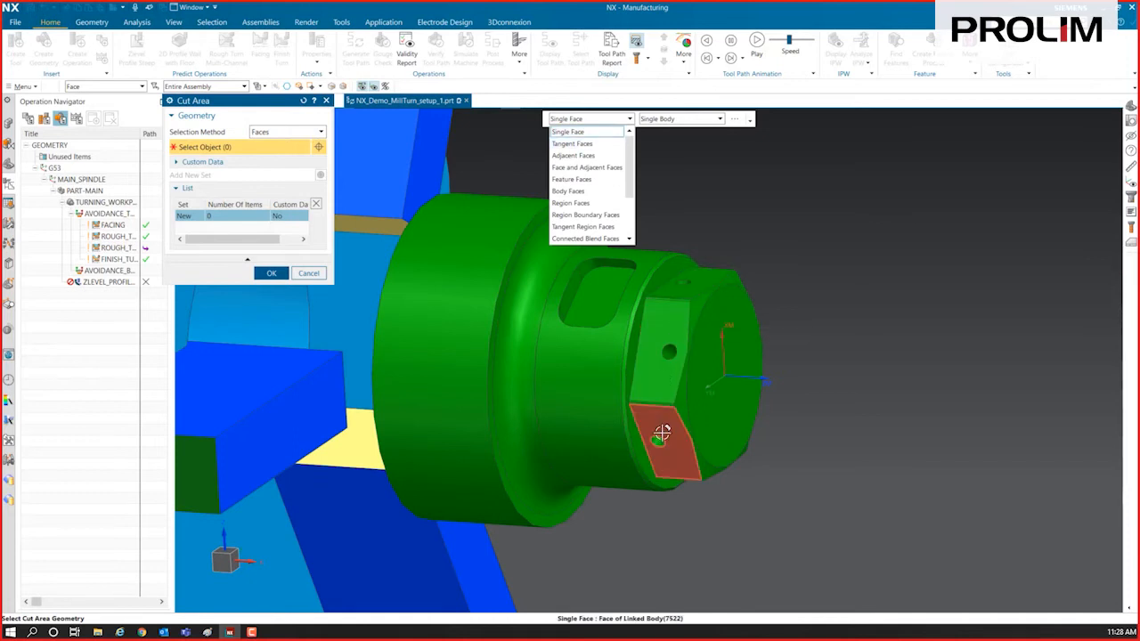
pyautogui.click(580, 145)
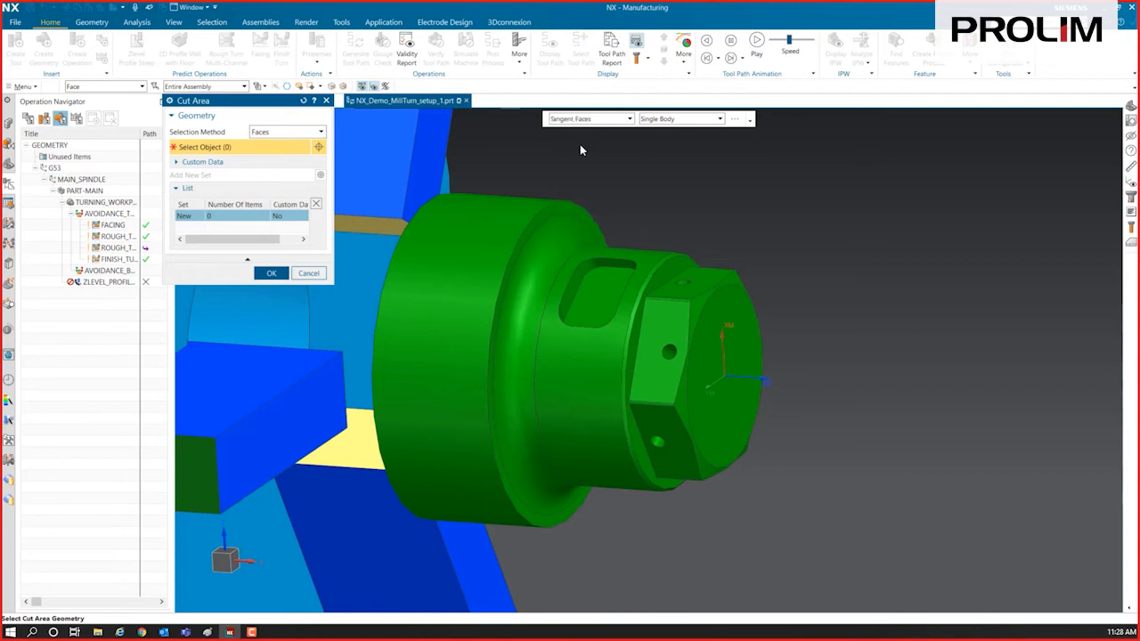
pyautogui.click(670, 312)
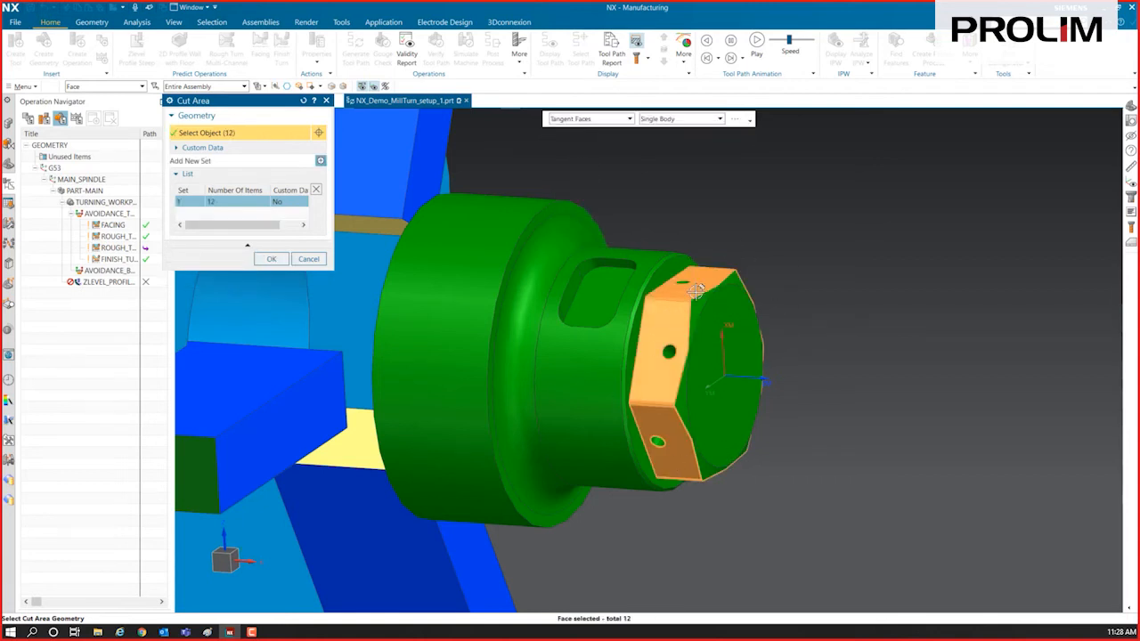
pyautogui.scroll(10, 696, 305)
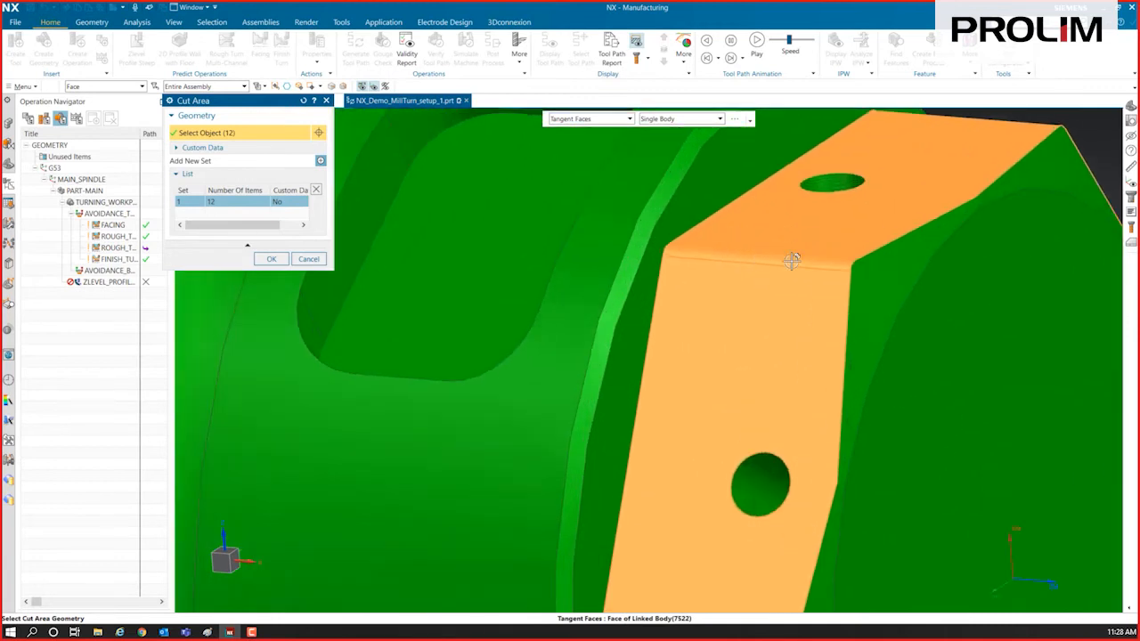
pyautogui.scroll(-4, 802, 294)
pyautogui.click(589, 231)
pyautogui.scroll(-5, 590, 229)
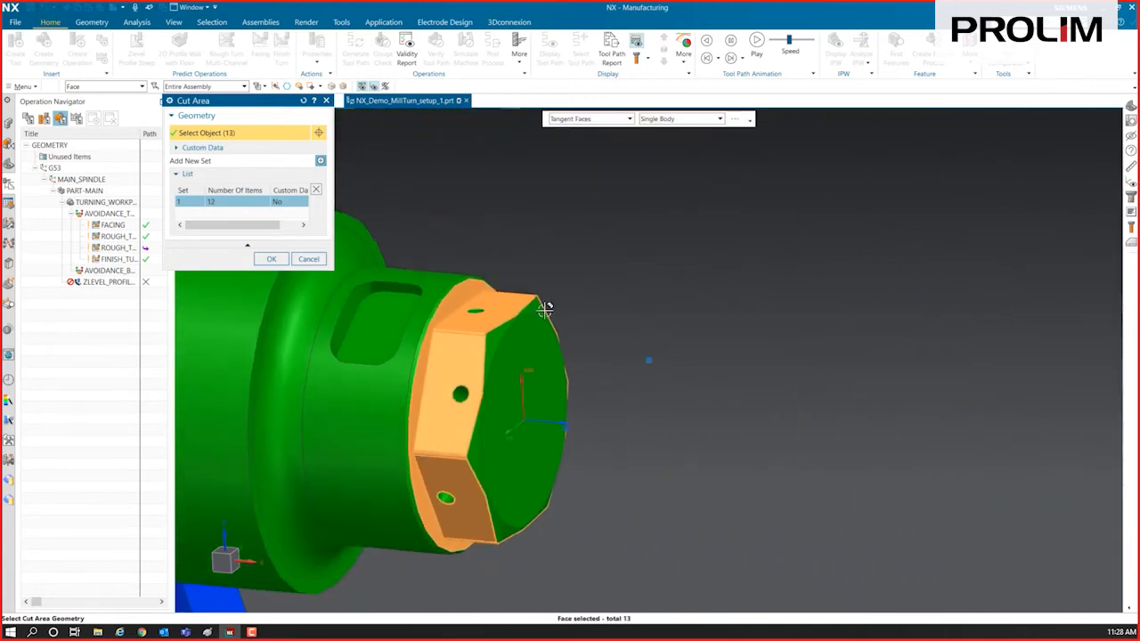
pyautogui.click(272, 258)
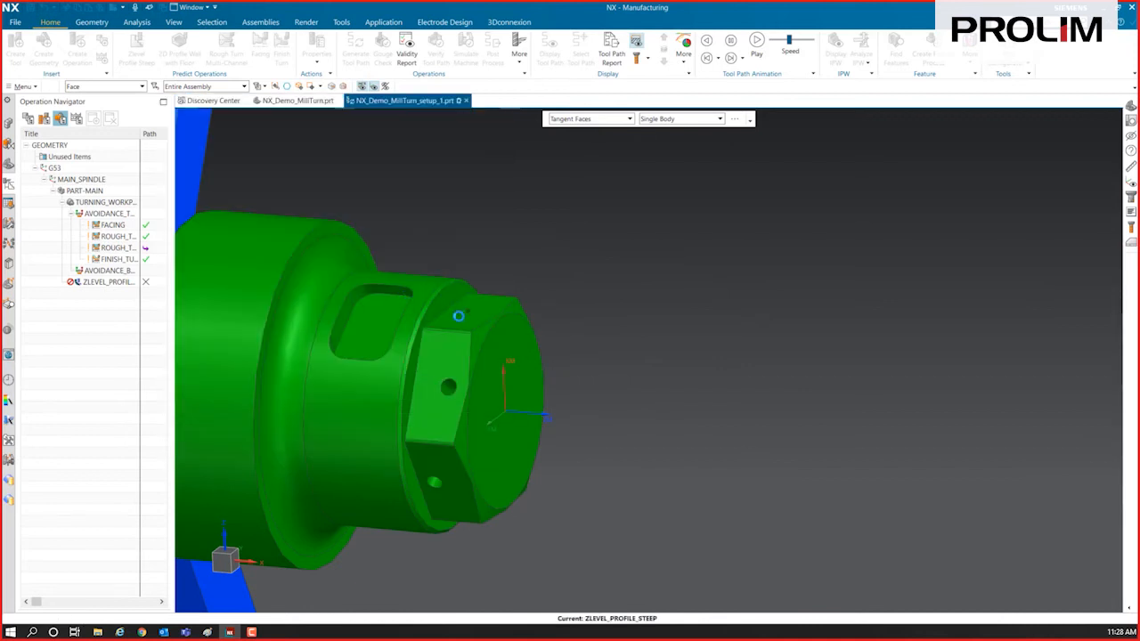
# Step: Generate the Zlevel Profile Steep tool path and inspect the tool's position at points along it
pyautogui.click(308, 420)
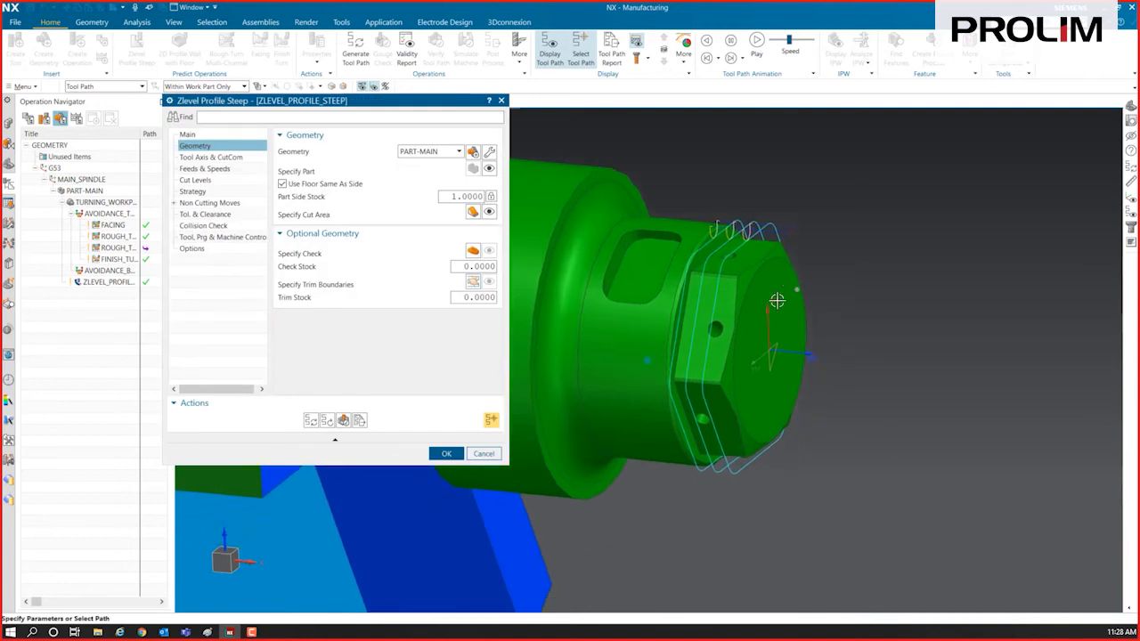
pyautogui.moveTo(775, 300); pyautogui.dragTo(879, 324, button='middle')
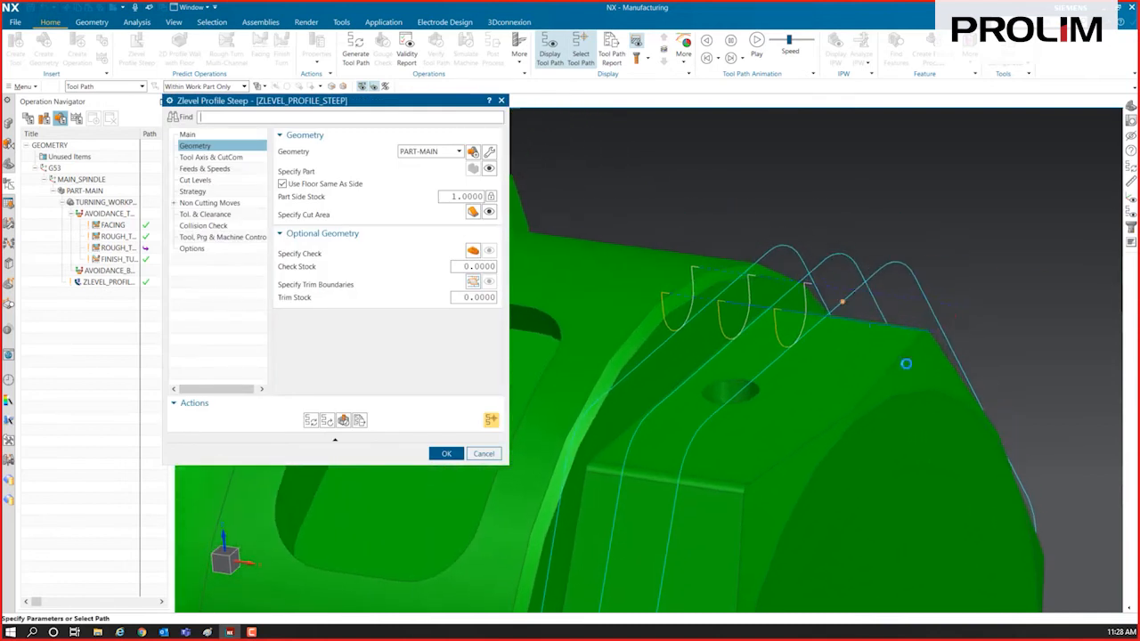
pyautogui.click(843, 302)
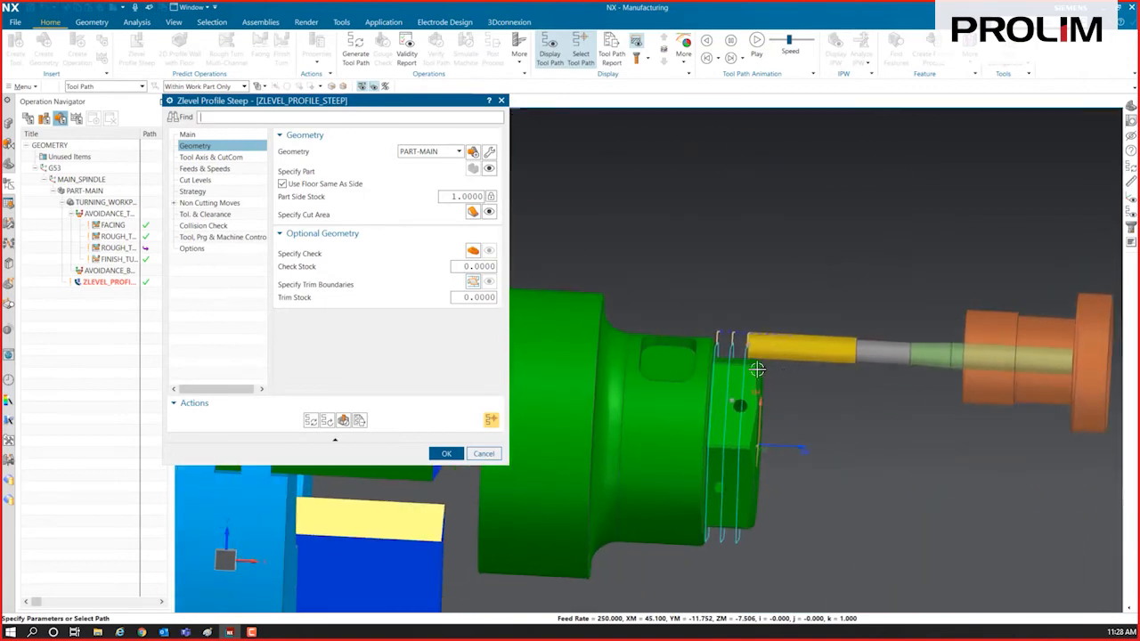
pyautogui.scroll(6, 755, 359)
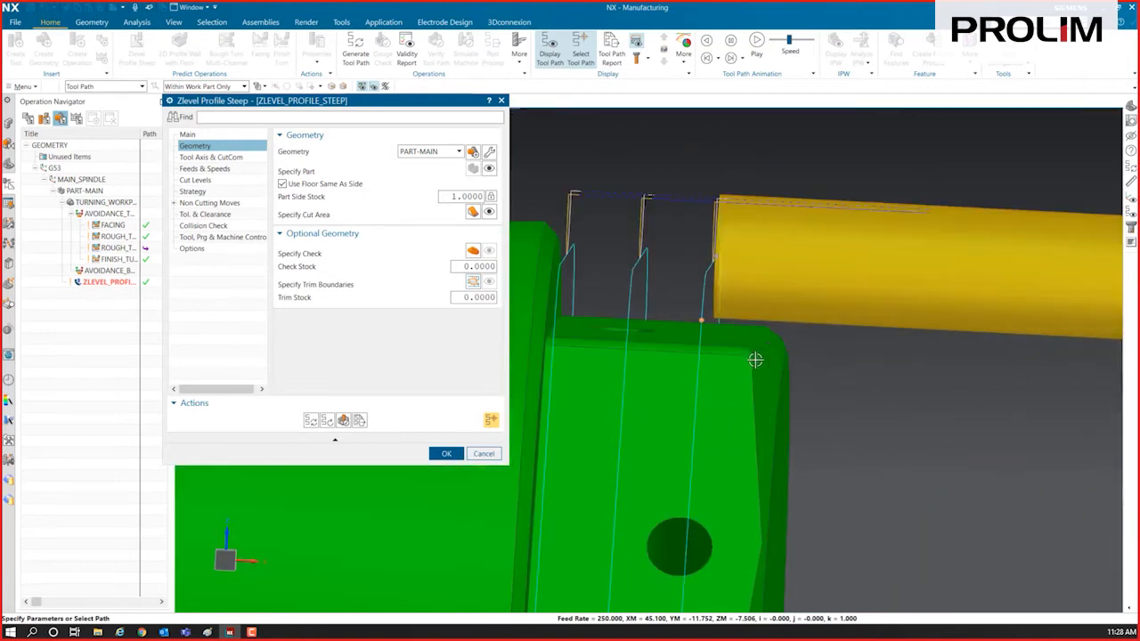
pyautogui.click(555, 278)
pyautogui.scroll(2, 553, 280)
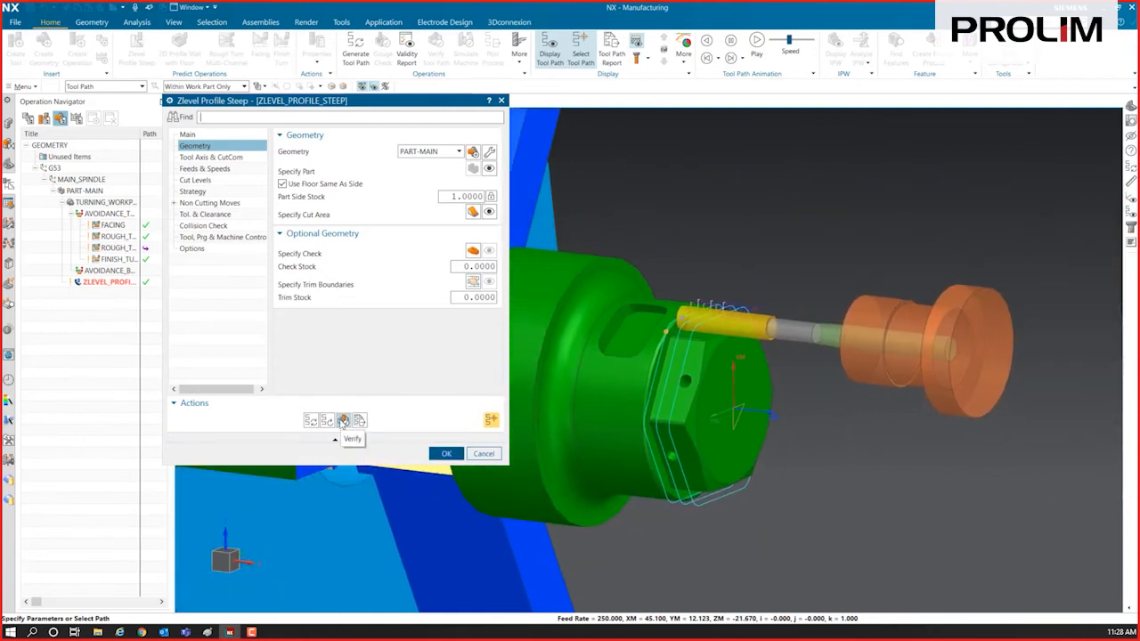
# Step: Verify the tool path by replaying it at animation speeds 4, 6 and 7, and accept the Zlevel operation
pyautogui.click(343, 421)
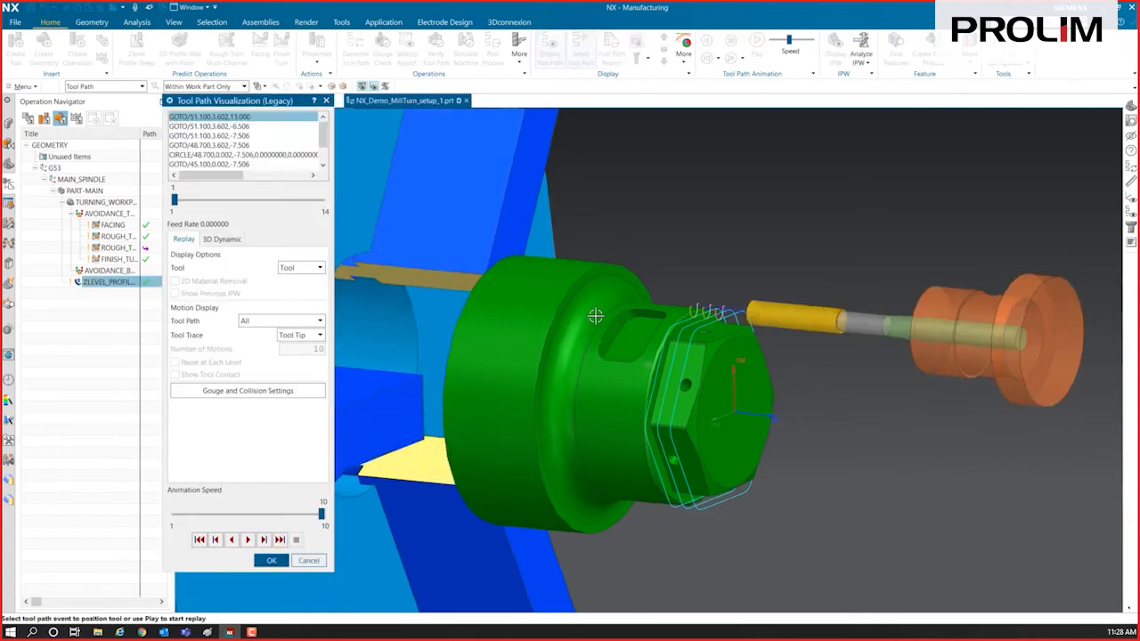
pyautogui.click(264, 539)
pyautogui.click(209, 521)
pyautogui.click(248, 540)
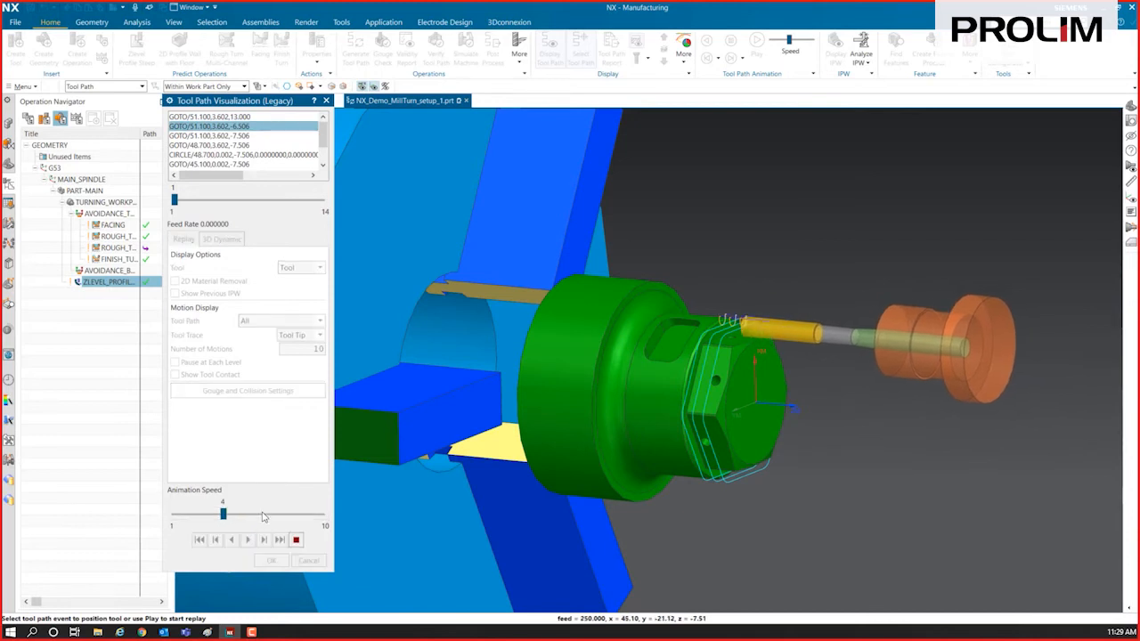
pyautogui.click(279, 521)
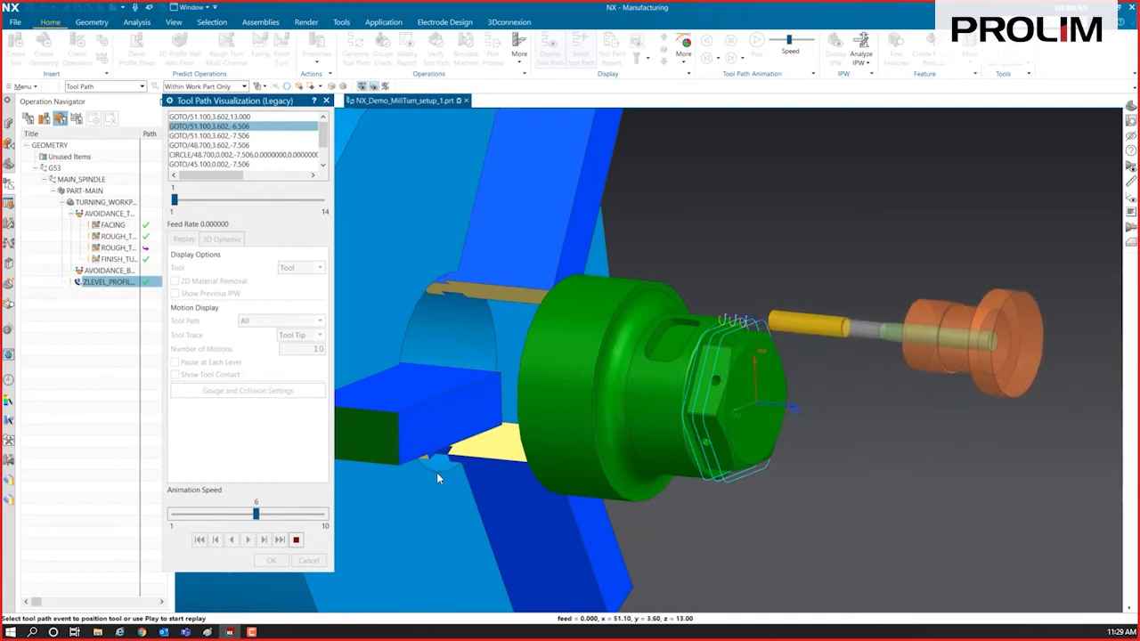
pyautogui.click(308, 515)
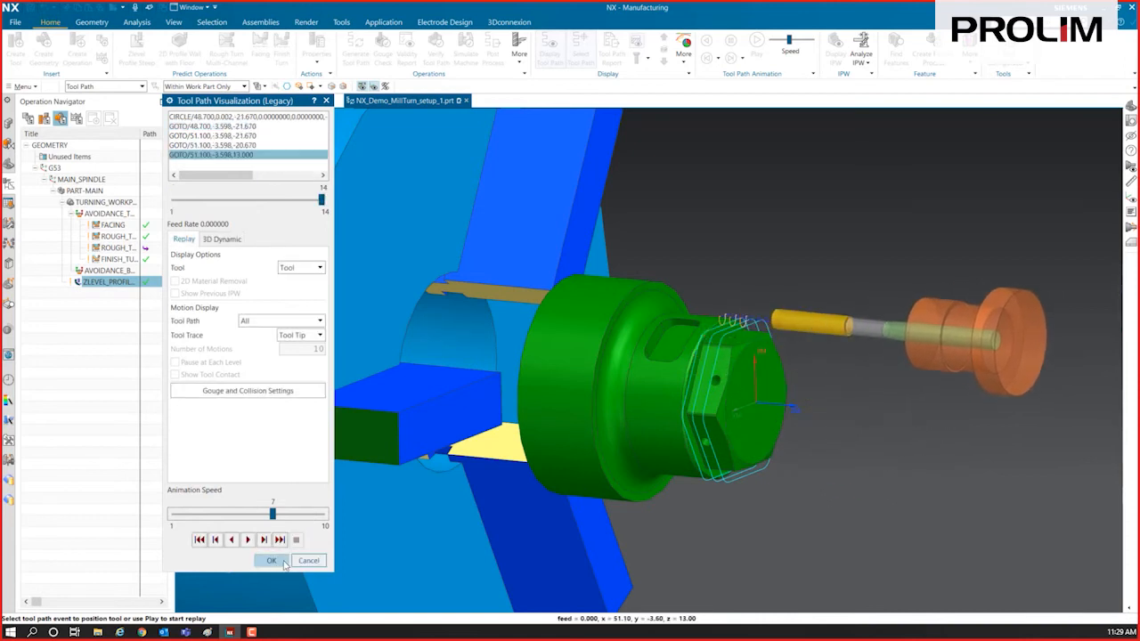
pyautogui.click(272, 560)
pyautogui.click(446, 453)
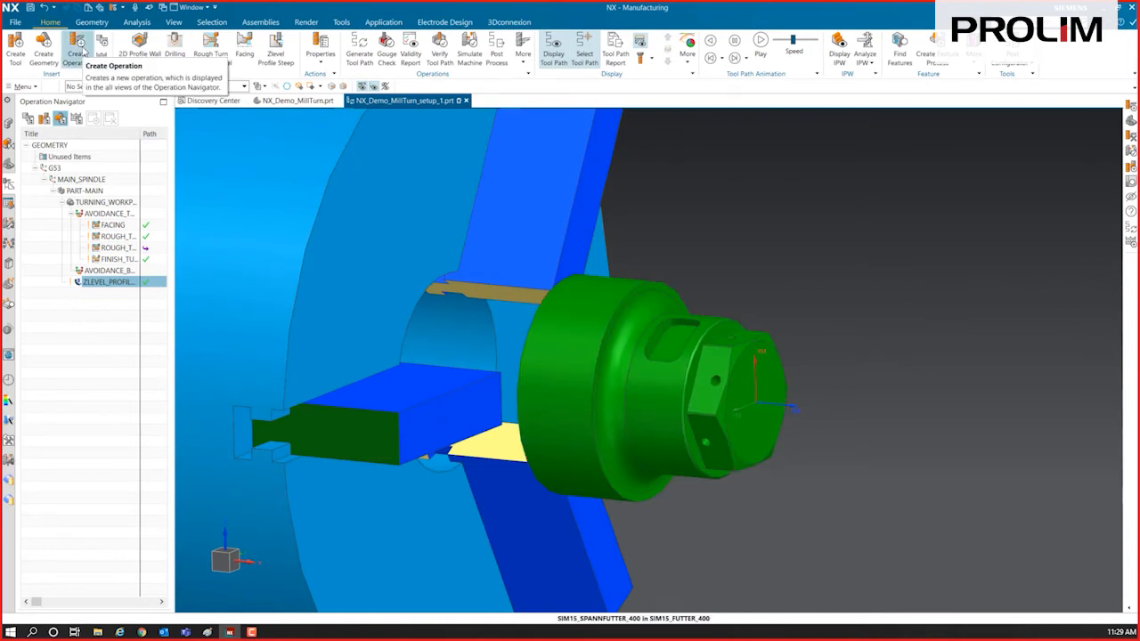
# Step: Create a mill_planar 2D Profile Wall with Floor operation named Finish_HEX, using method MILL_FINISH
pyautogui.click(80, 52)
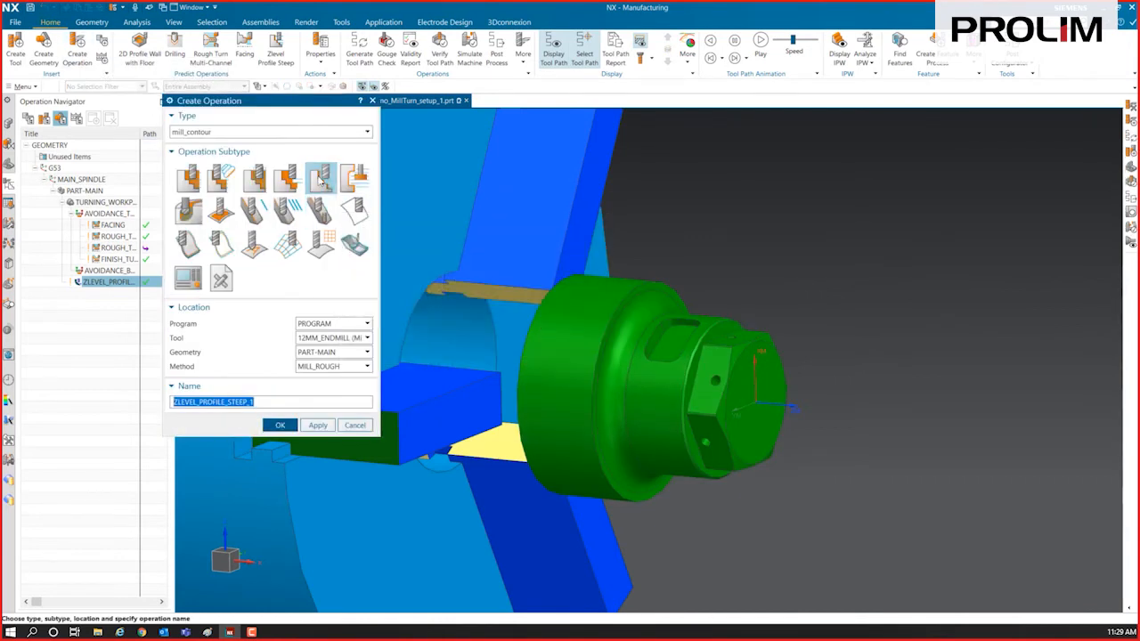
pyautogui.click(294, 132)
pyautogui.click(263, 145)
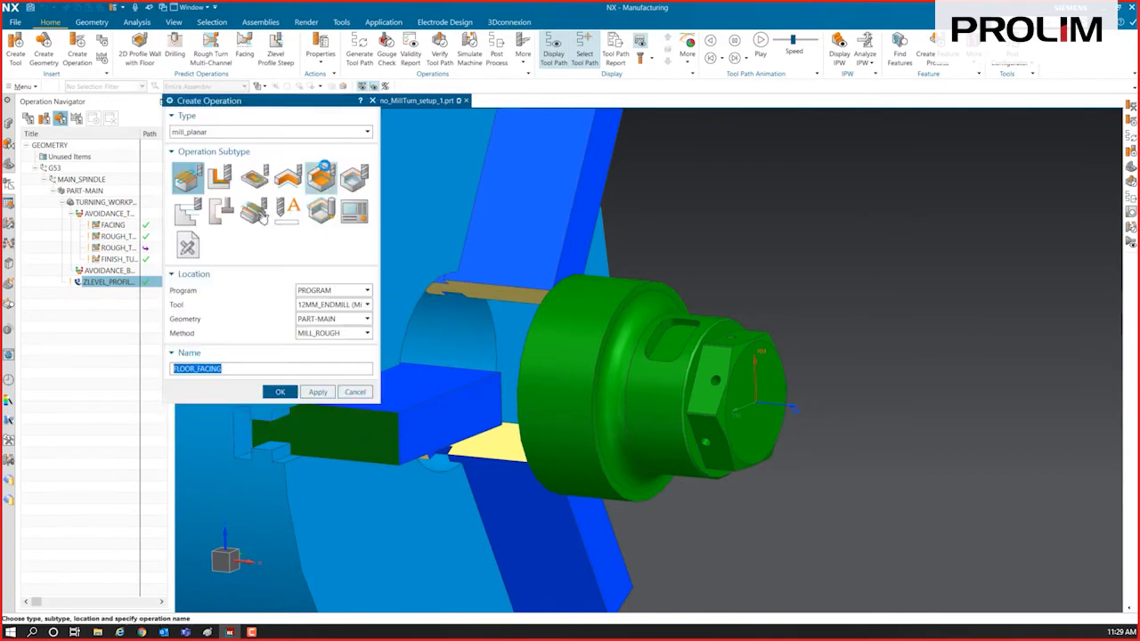
pyautogui.click(322, 177)
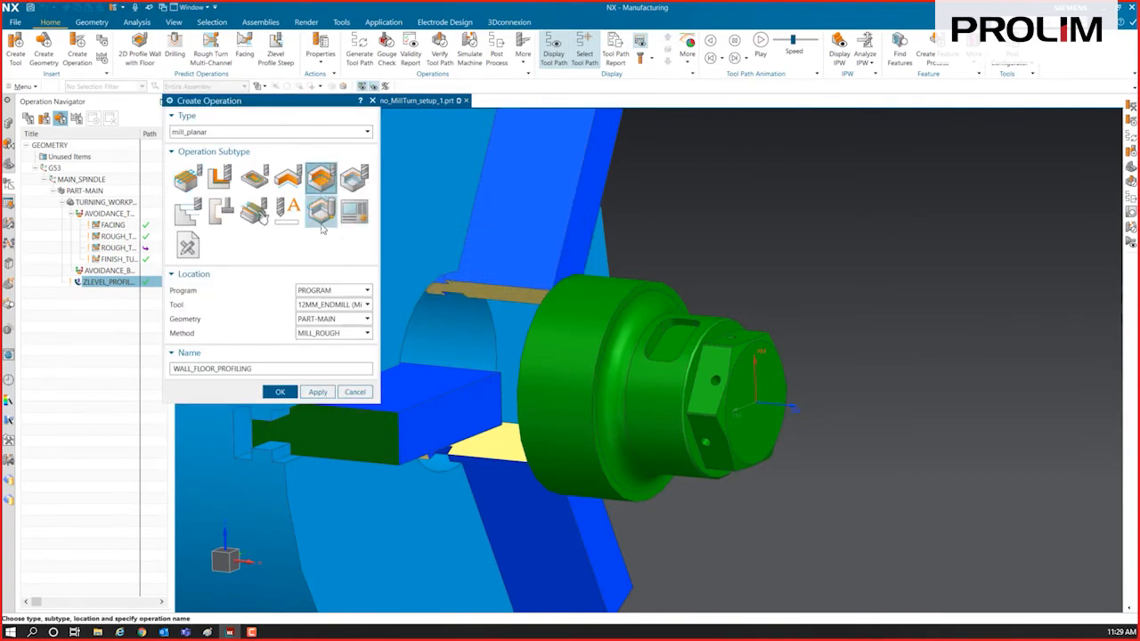
pyautogui.click(343, 335)
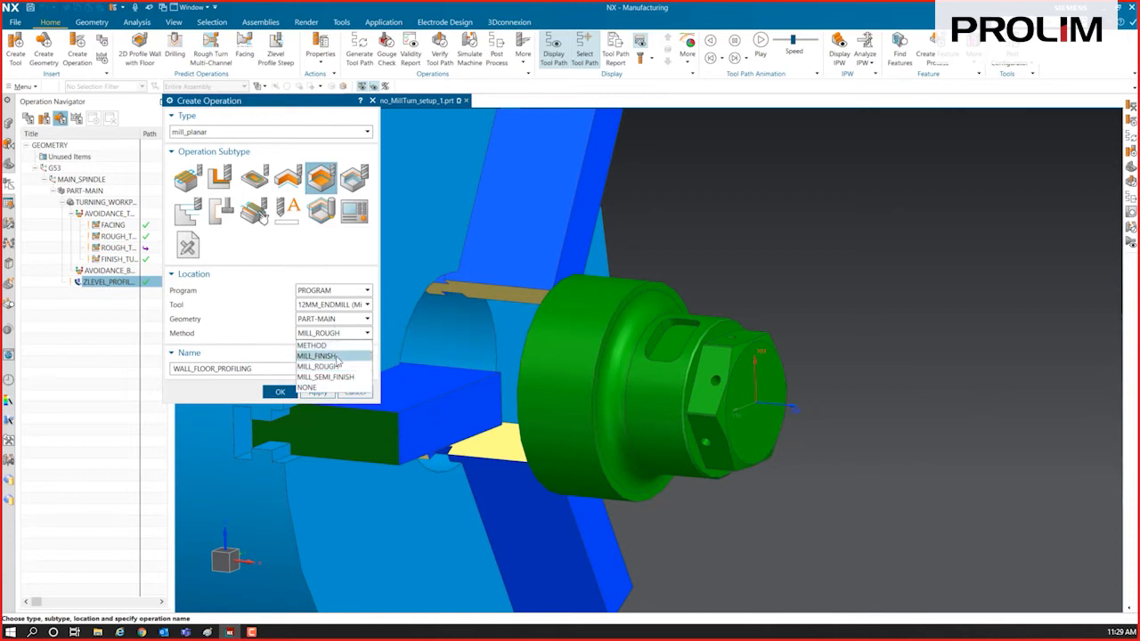
pyautogui.click(335, 356)
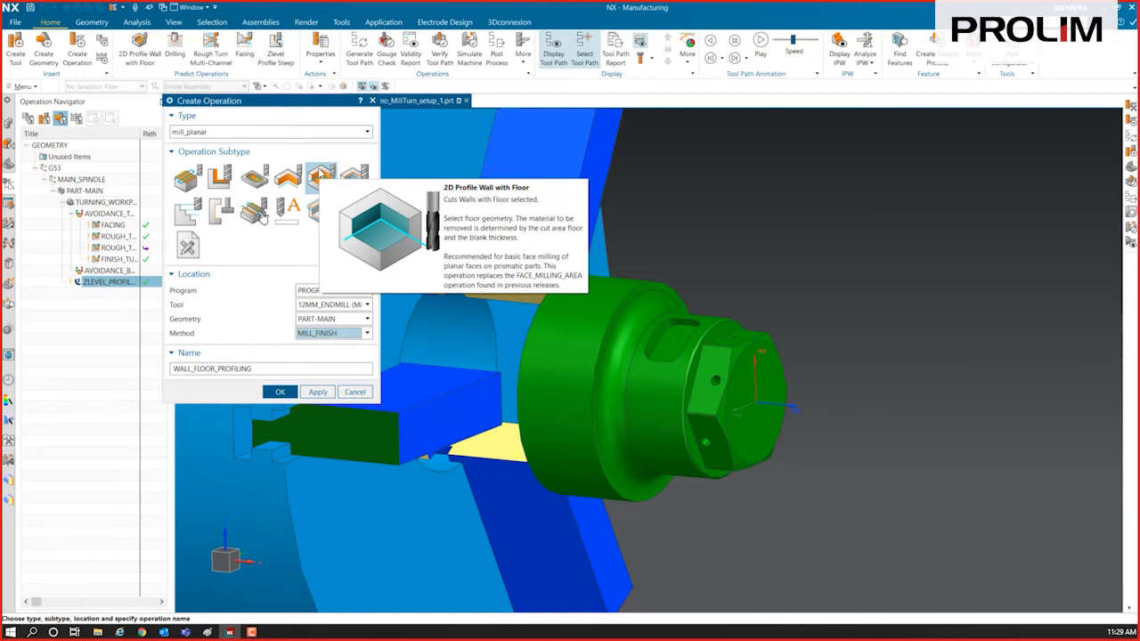
pyautogui.moveTo(267, 368); pyautogui.dragTo(126, 359)
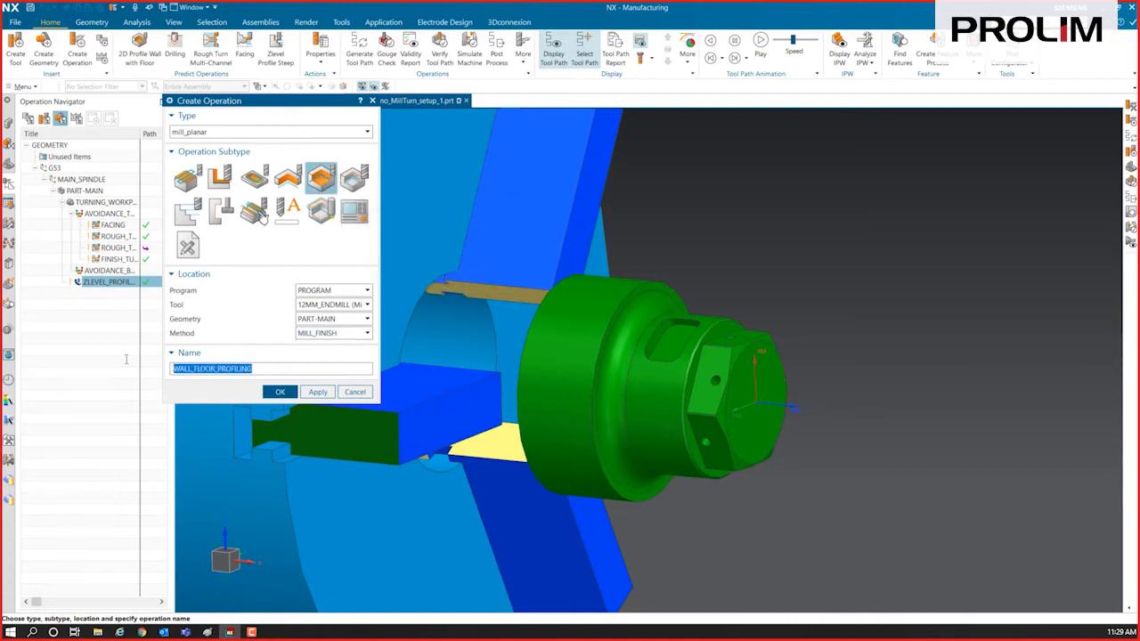
pyautogui.write('Finish_HEX')
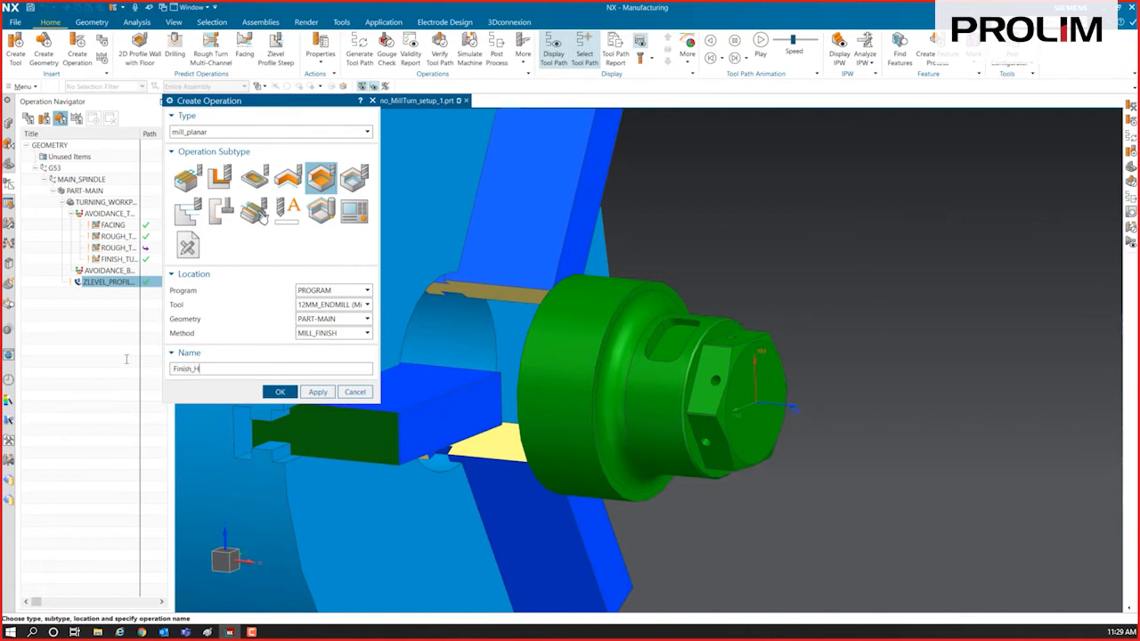
pyautogui.click(279, 392)
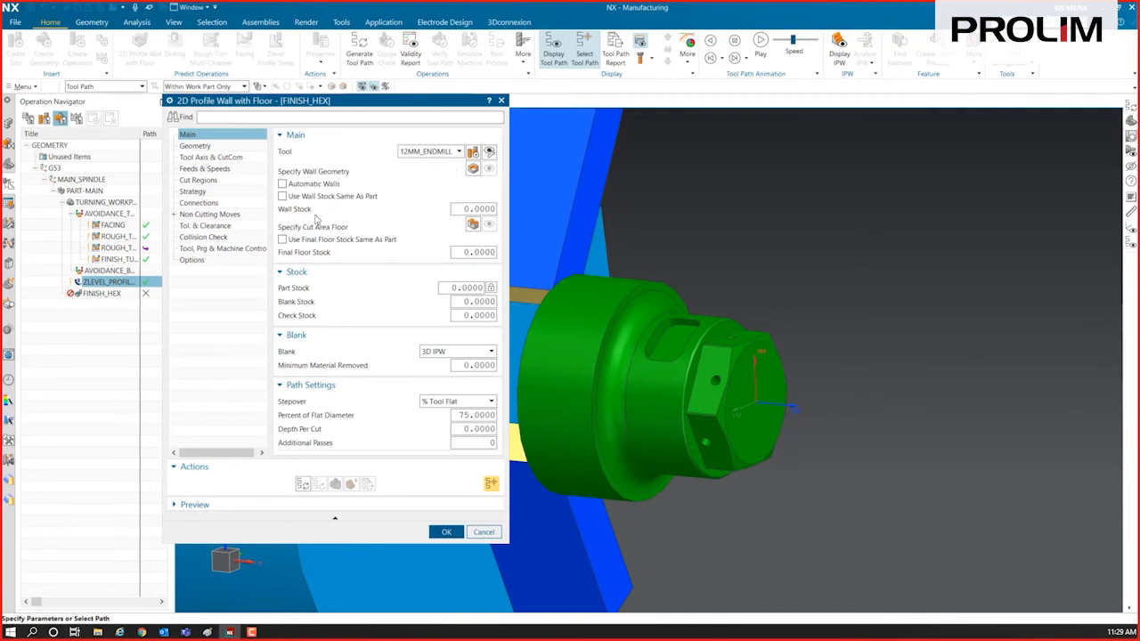
# Step: Select the shoulder face behind the hex as the cut area floor, enable Automatic Walls and display the wall geometry
pyautogui.click(473, 223)
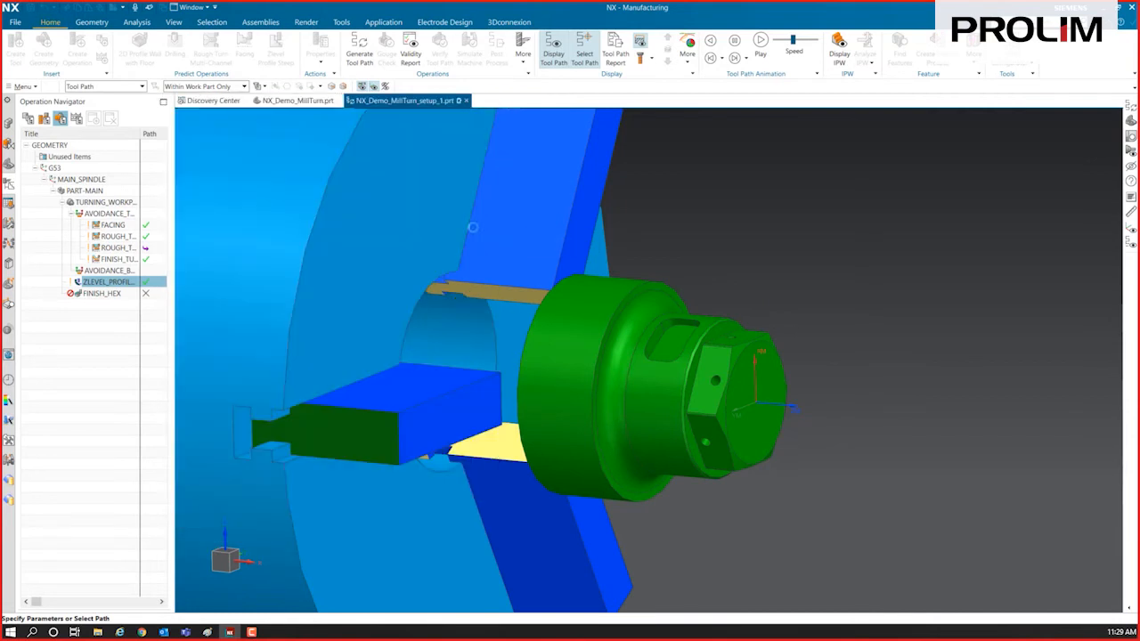
pyautogui.scroll(5, 715, 368)
pyautogui.click(695, 331)
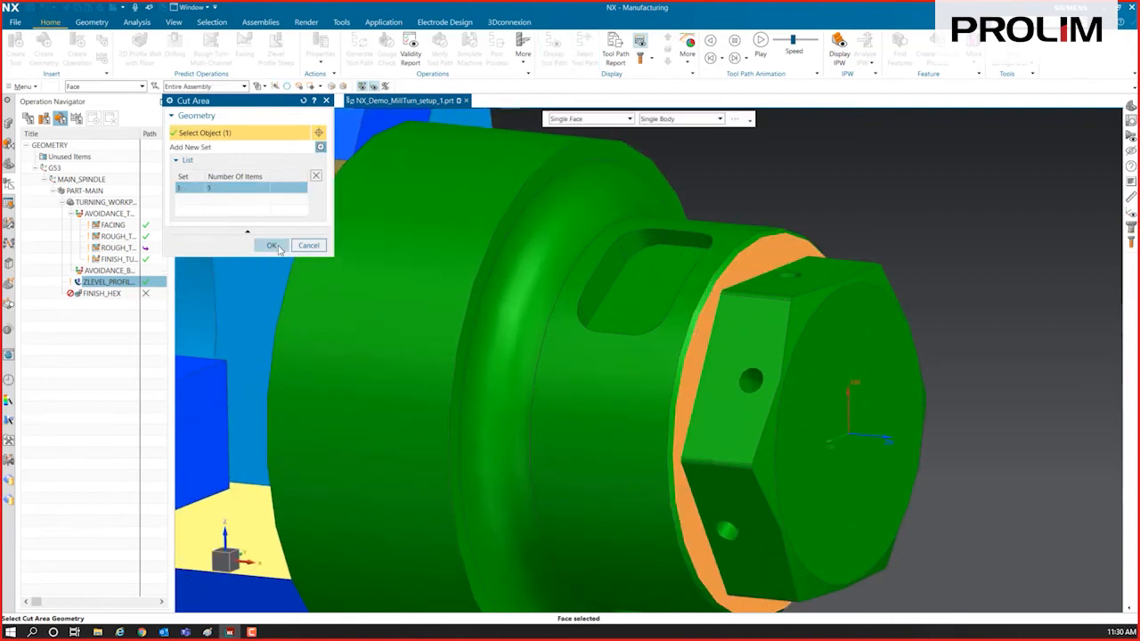
pyautogui.click(272, 245)
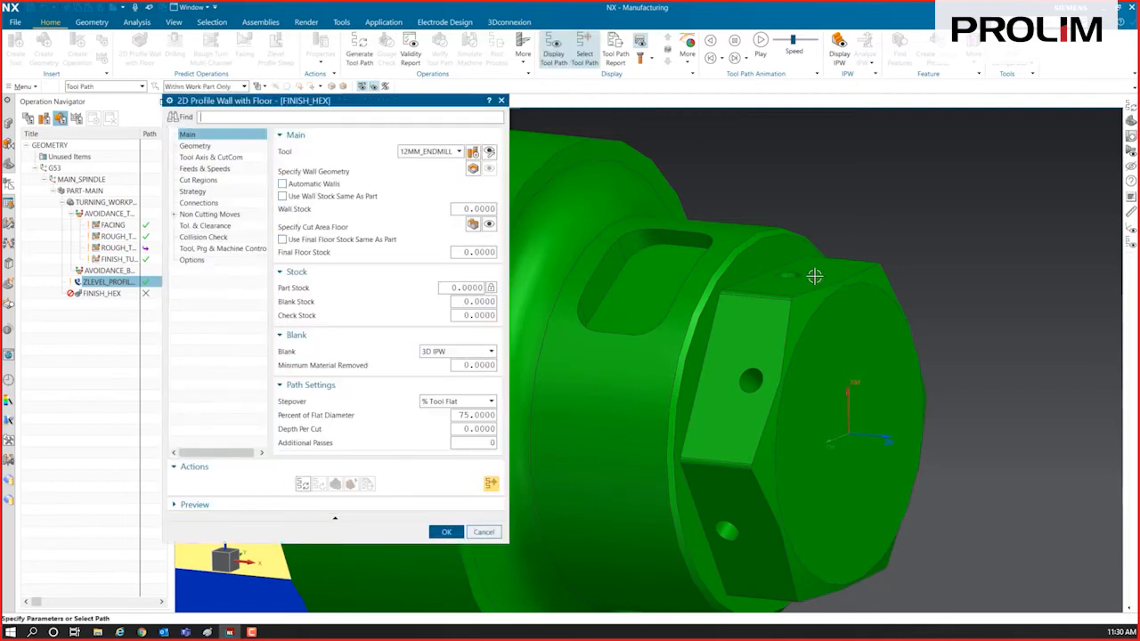
pyautogui.click(310, 185)
pyautogui.click(490, 169)
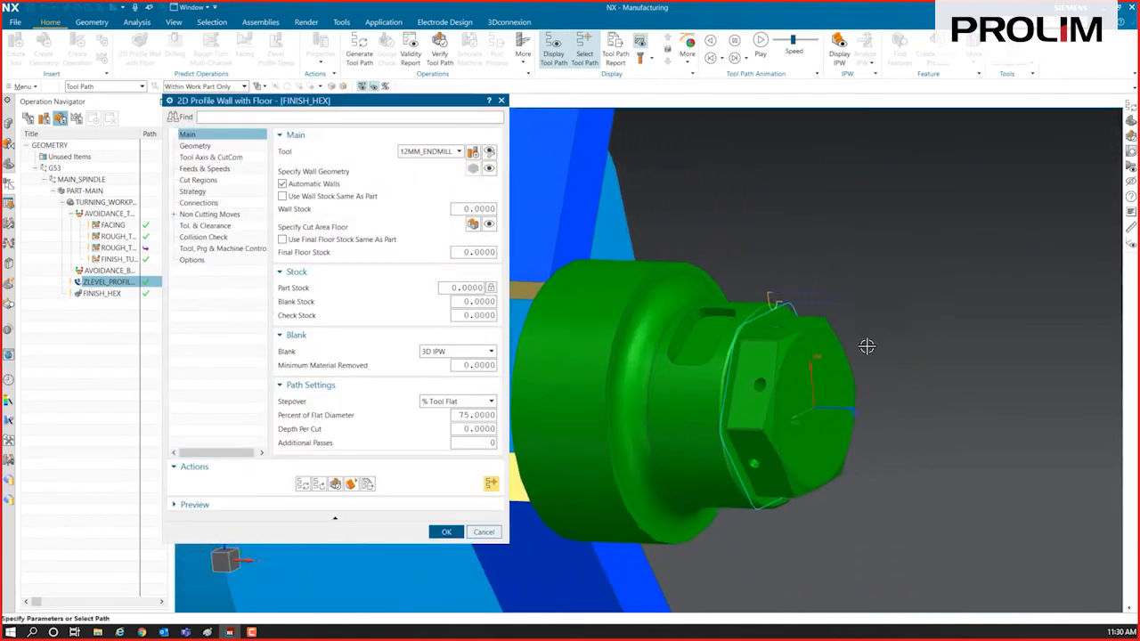
# Step: Review the ZLEVEL_PROFILE_STEEP and FINISH_HEX operations in the operation list
pyautogui.click(103, 294)
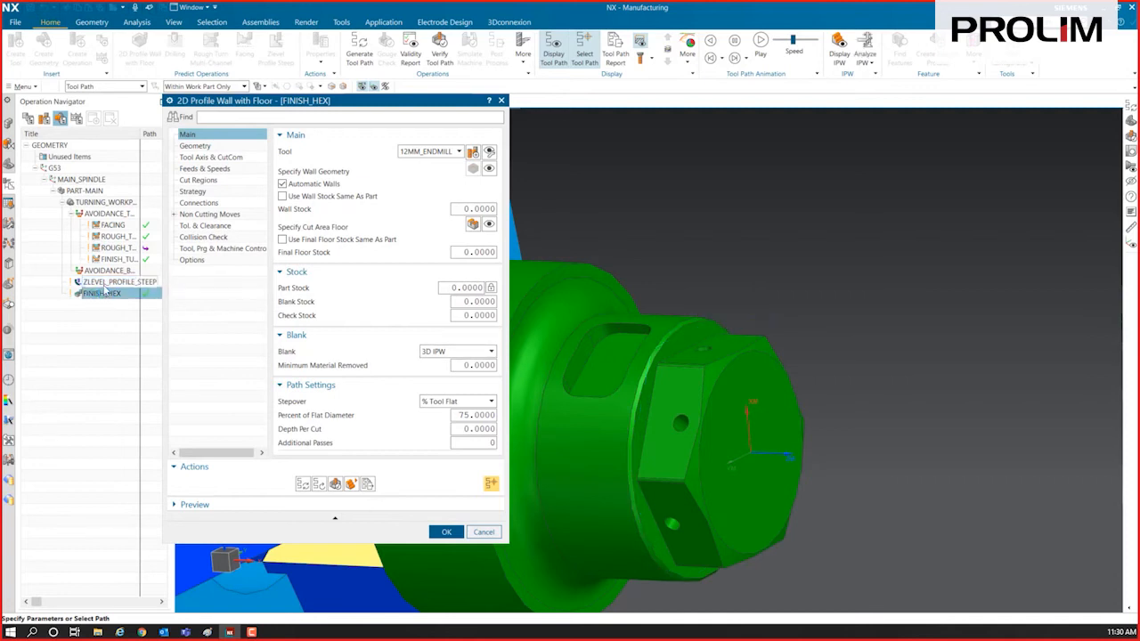
pyautogui.click(104, 283)
pyautogui.click(109, 294)
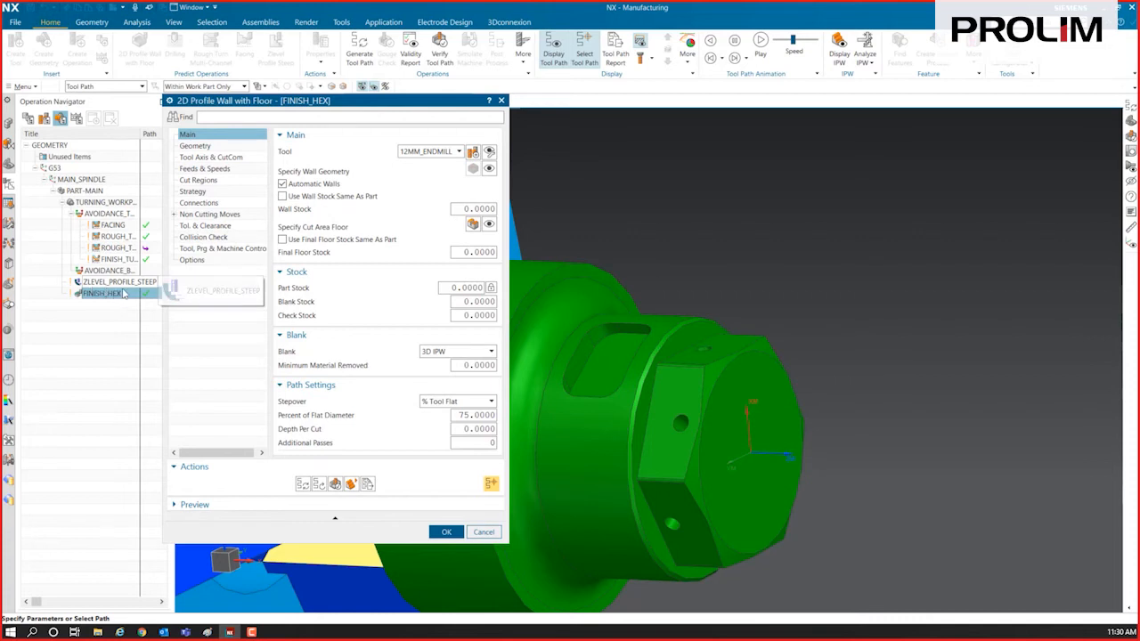
# Step: Add a Lock Axis start-of-path event to FINISH_HEX with status Active and locked axis Yaxis
pyautogui.scroll(-3, 772, 509)
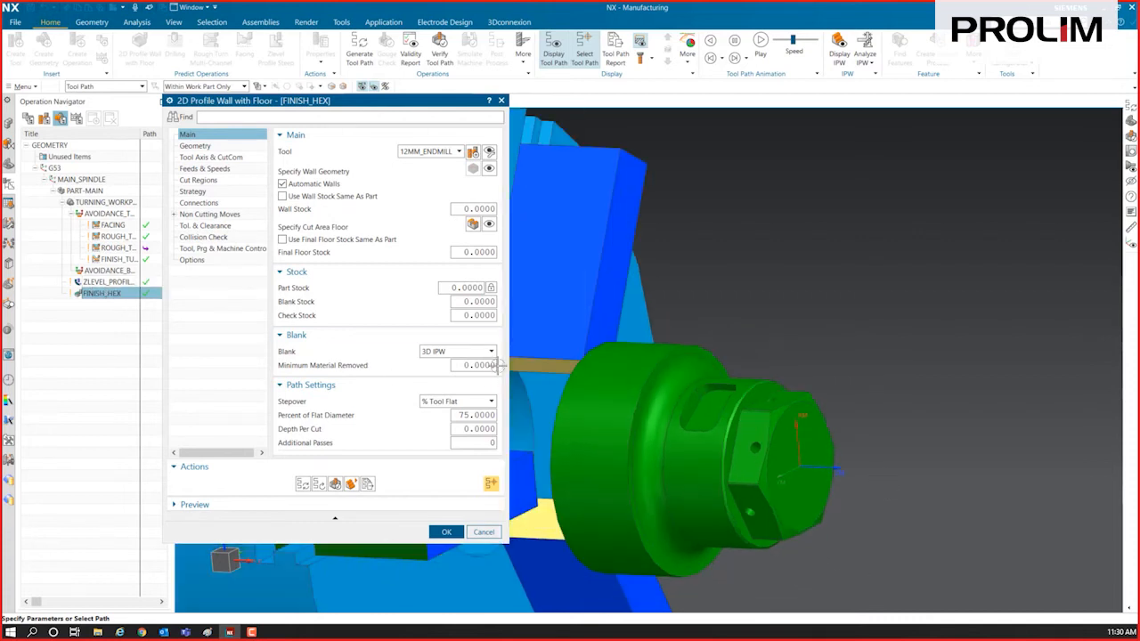
pyautogui.click(223, 248)
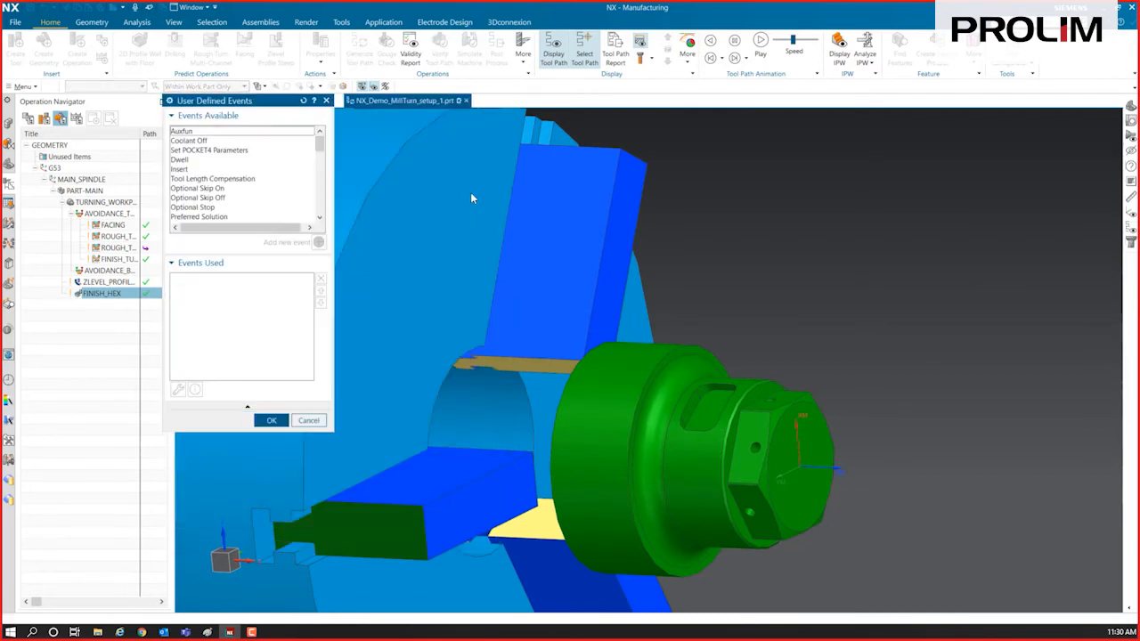
pyautogui.scroll(-5, 207, 161)
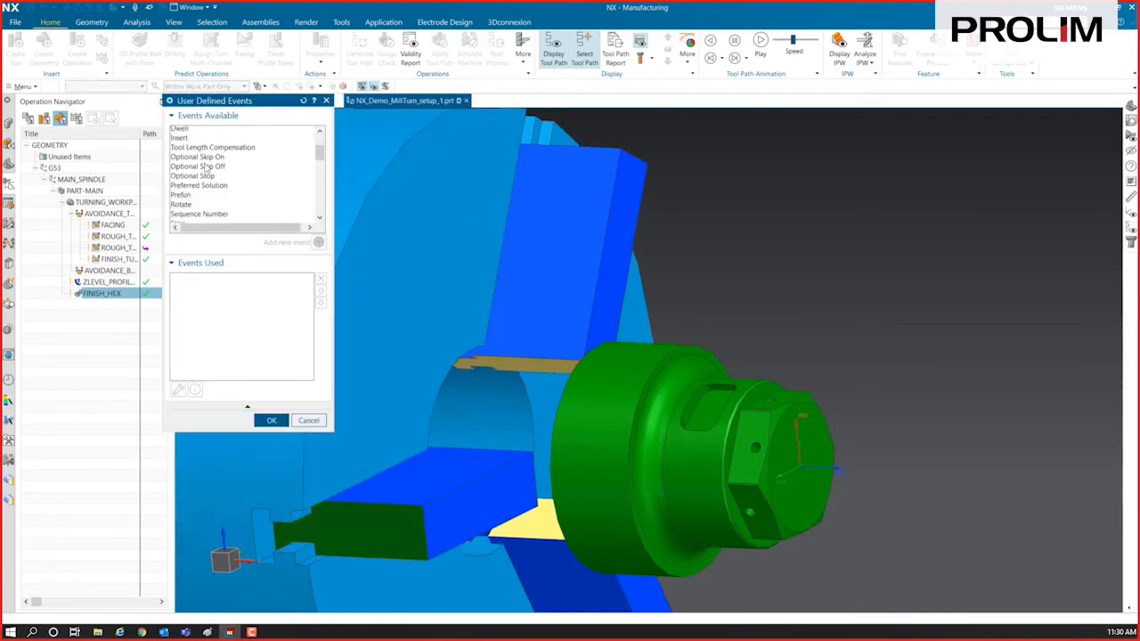
pyautogui.scroll(-1, 207, 161)
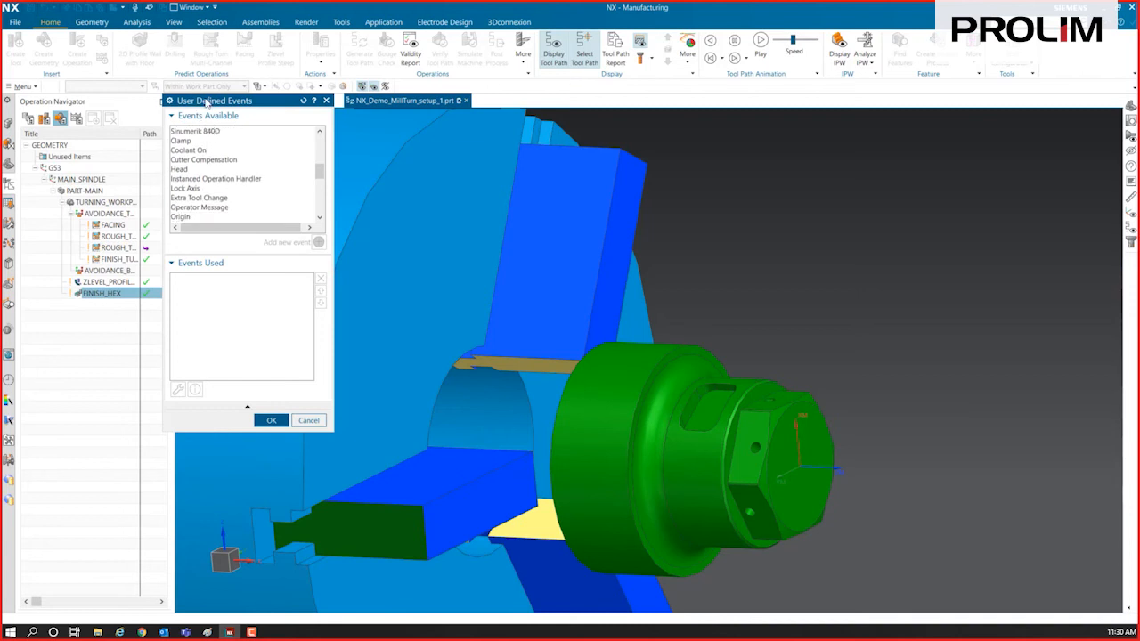
pyautogui.click(189, 188)
pyautogui.click(318, 242)
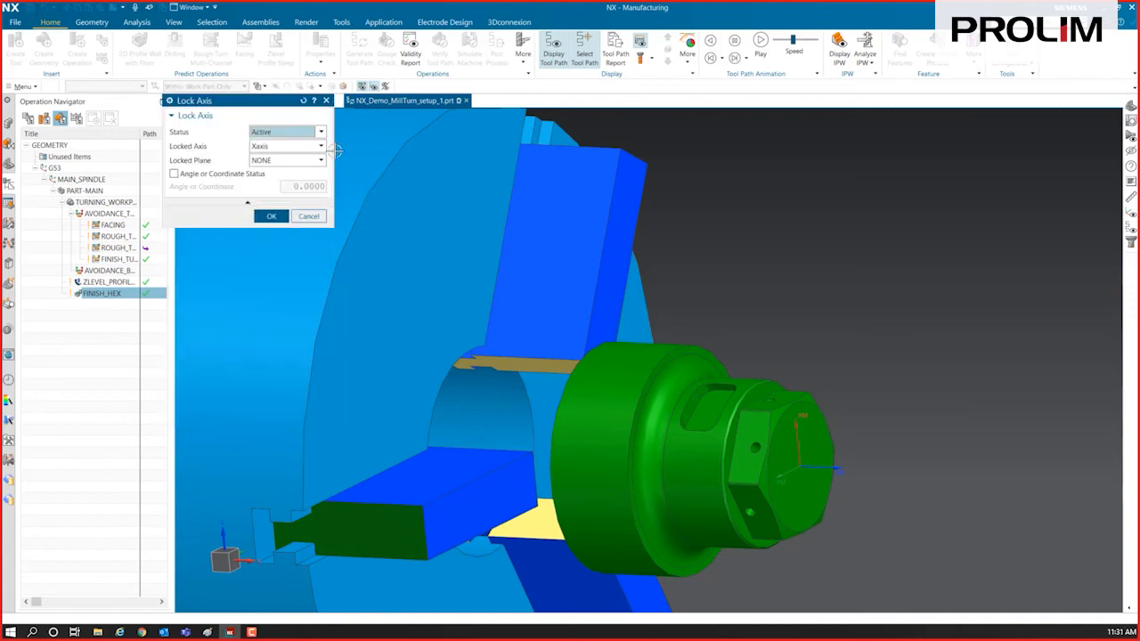
pyautogui.click(303, 147)
pyautogui.click(285, 169)
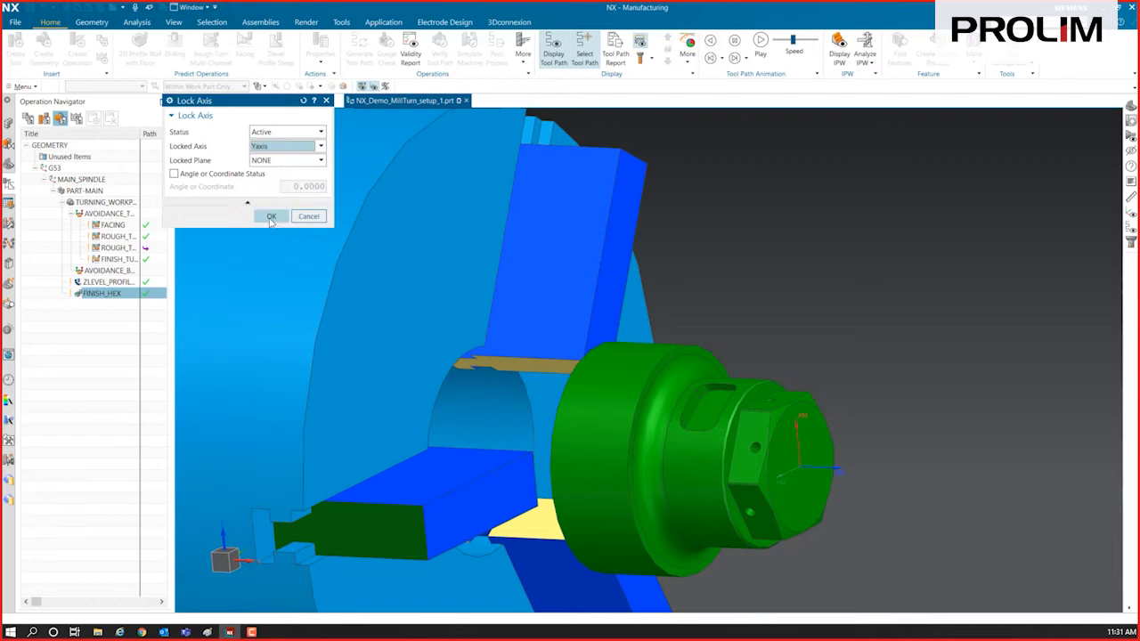
pyautogui.click(270, 218)
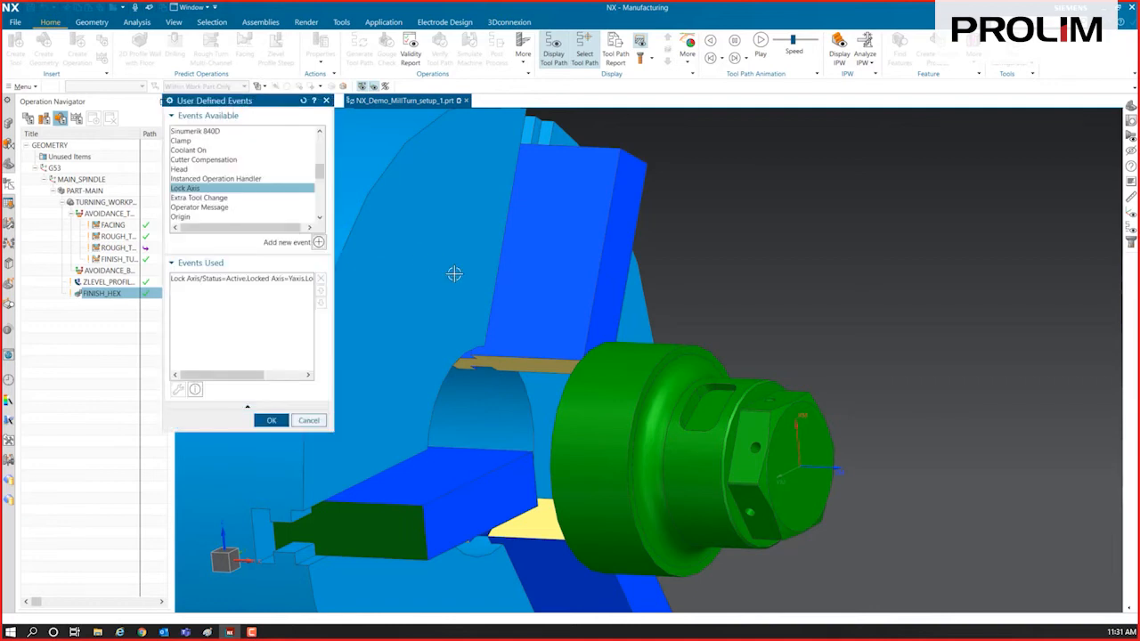
pyautogui.click(269, 420)
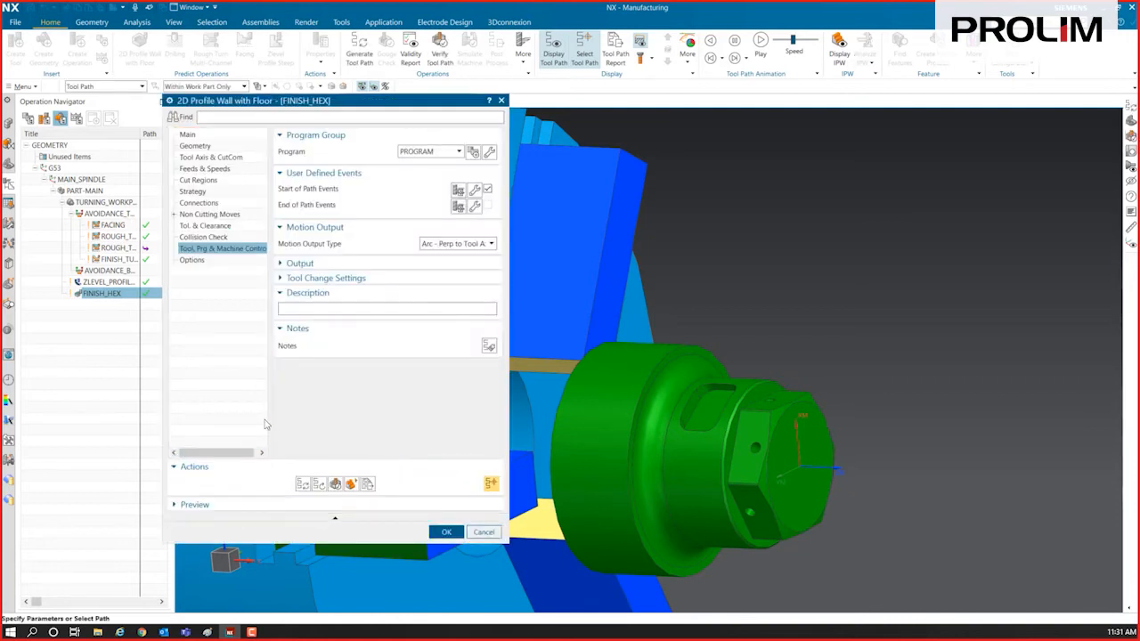
# Step: Generate the FINISH_HEX tool path with the locked axis and accept the operation
pyautogui.click(303, 485)
pyautogui.middleClick(456, 492)
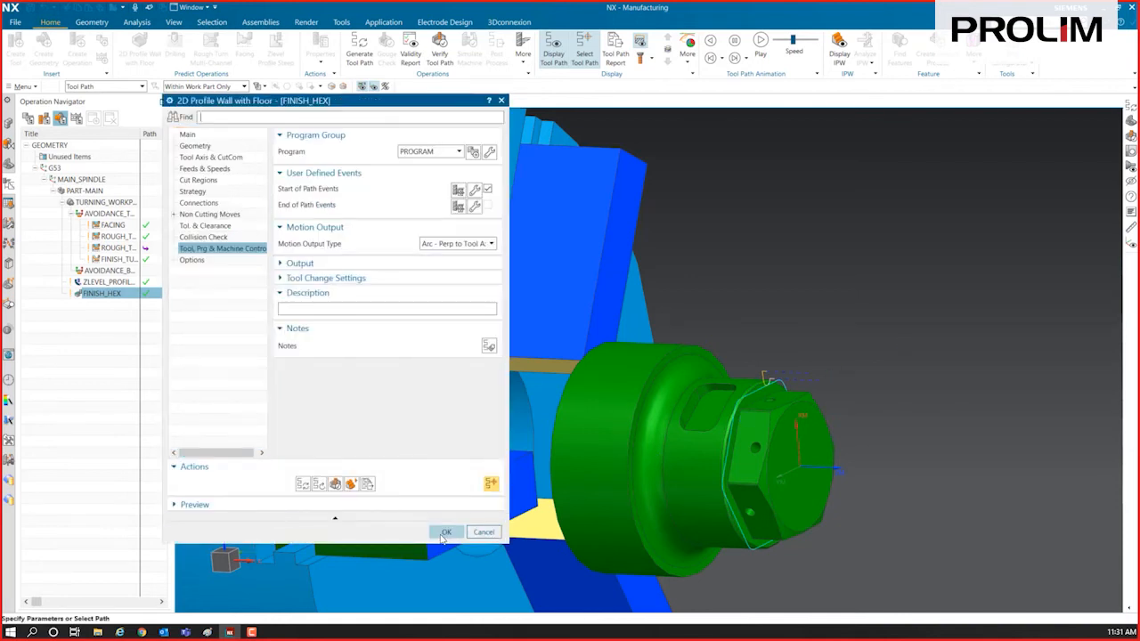
pyautogui.click(444, 532)
pyautogui.scroll(-6, 623, 368)
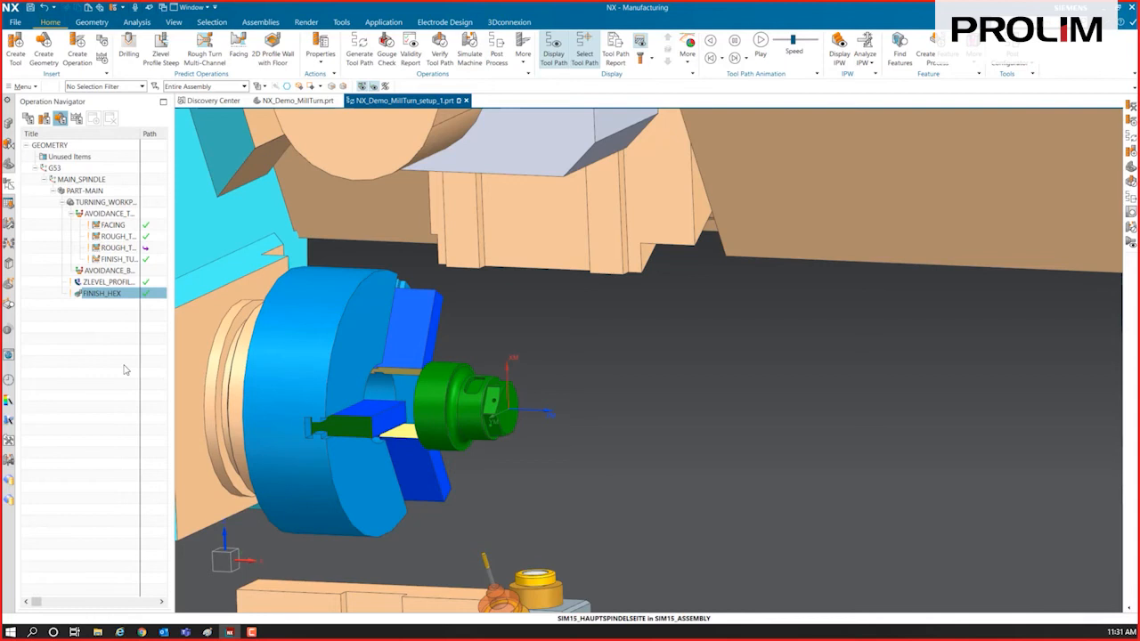
# Step: Create a hole_making Drilling operation named DRILLING with the 6 mm carbide drill NXT0301_031
pyautogui.scroll(5, 499, 374)
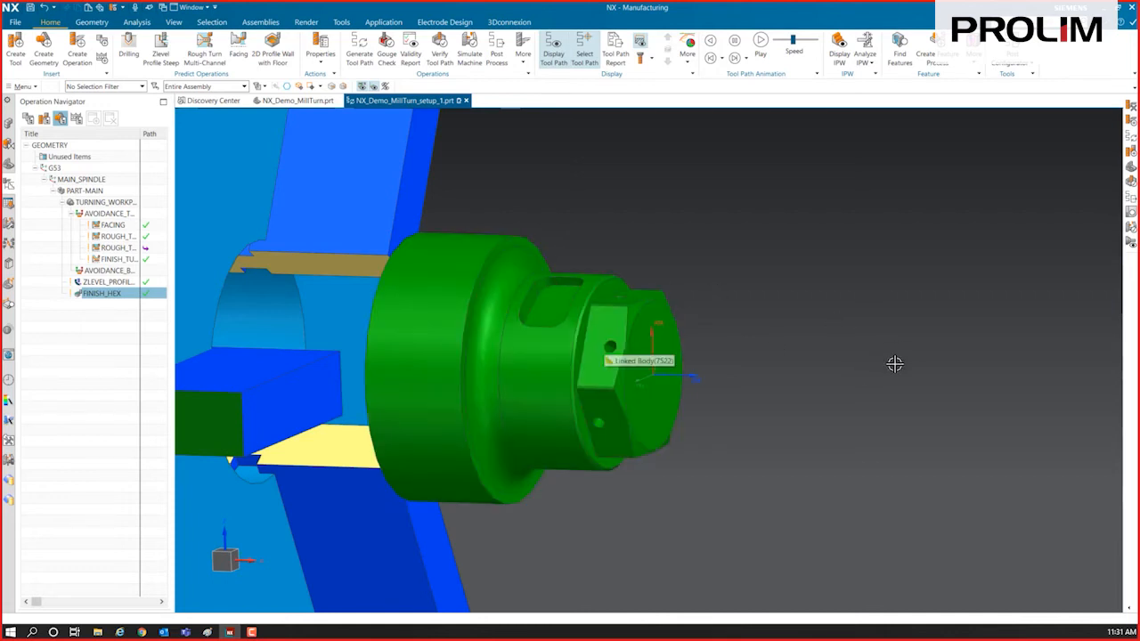
pyautogui.click(71, 54)
pyautogui.click(252, 132)
pyautogui.click(227, 156)
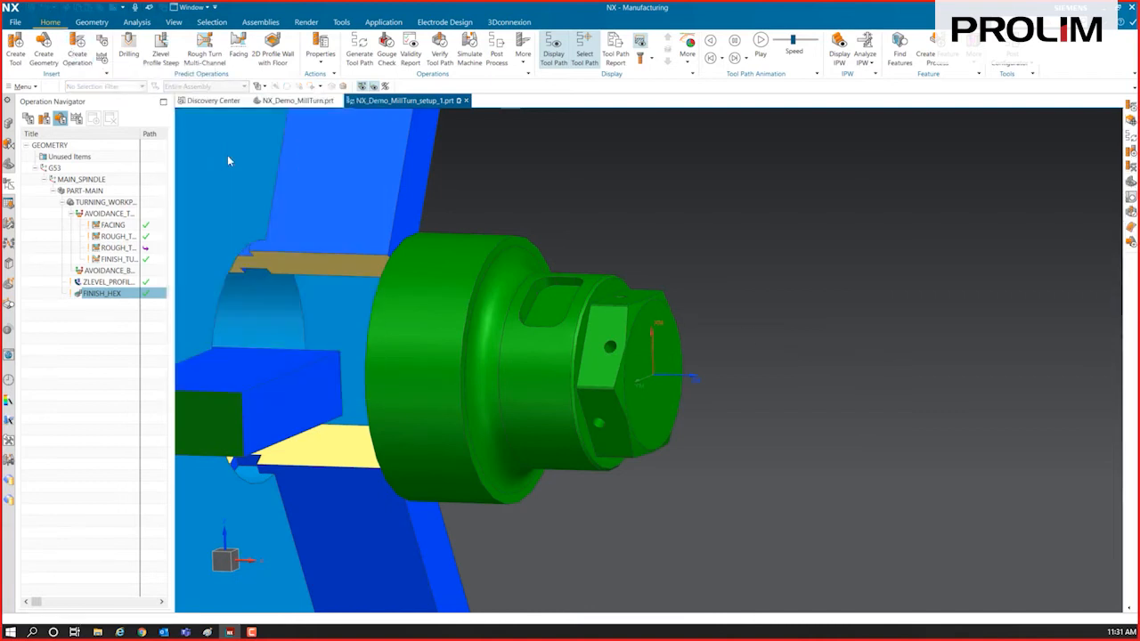
pyautogui.click(220, 180)
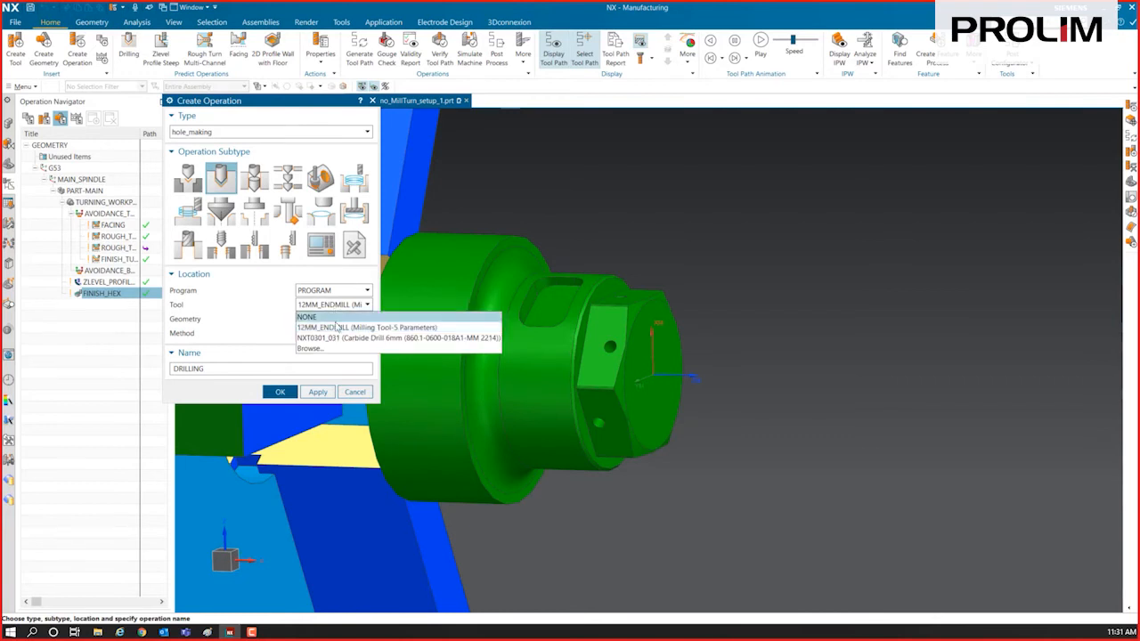
pyautogui.click(278, 393)
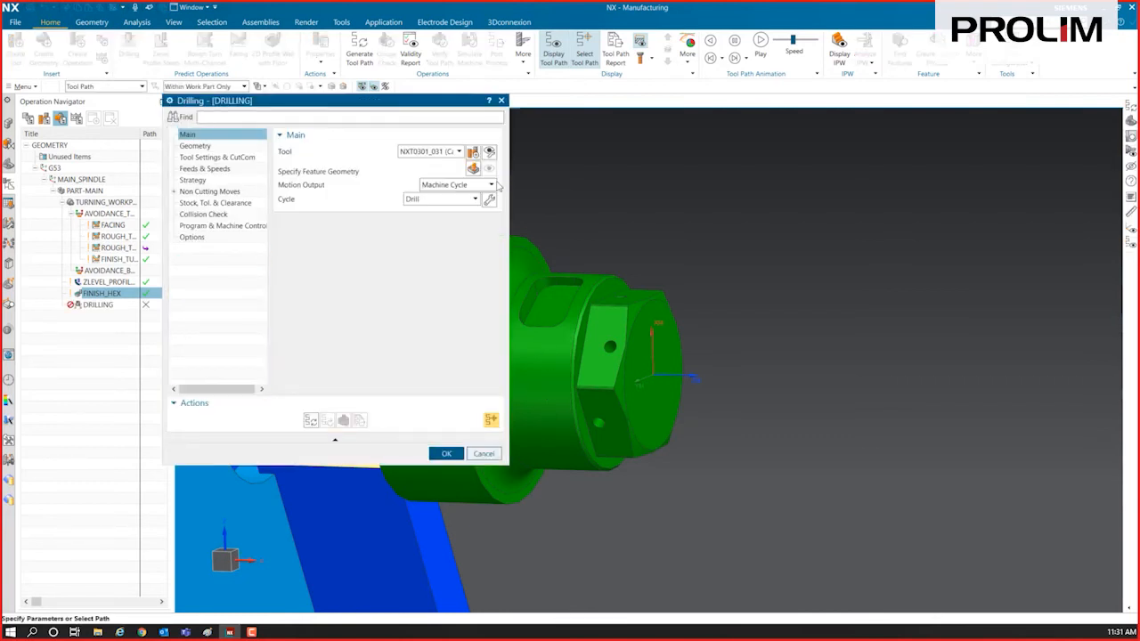
# Step: Start specifying the drilling feature geometry and select the first 6 mm hole on a hex flat
pyautogui.click(474, 169)
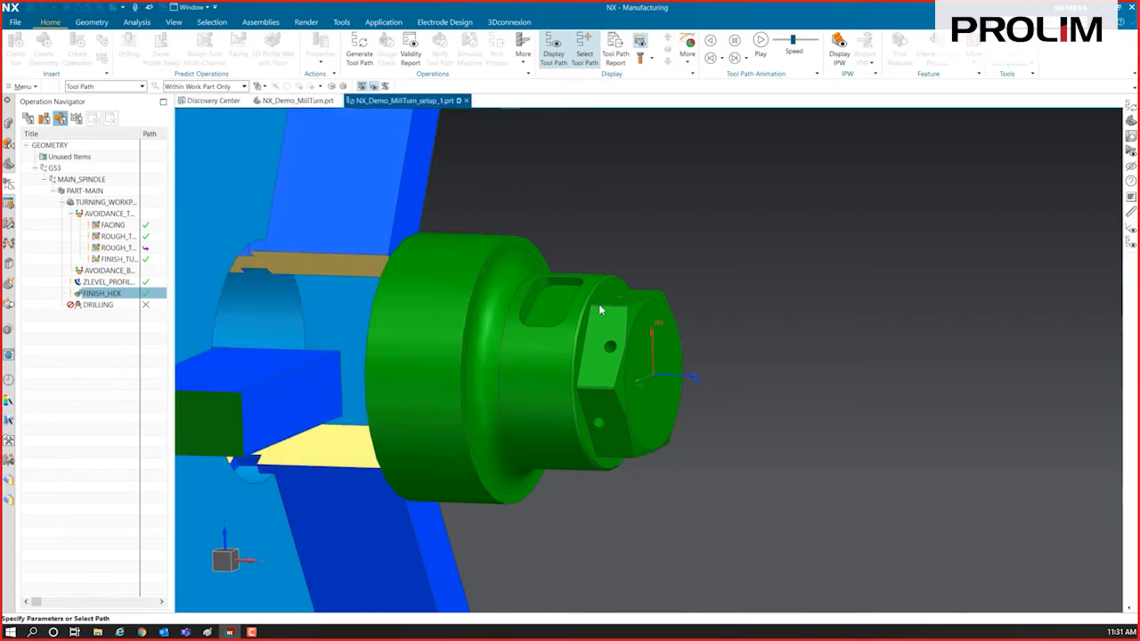
pyautogui.moveTo(637, 324); pyautogui.dragTo(668, 255, button='middle')
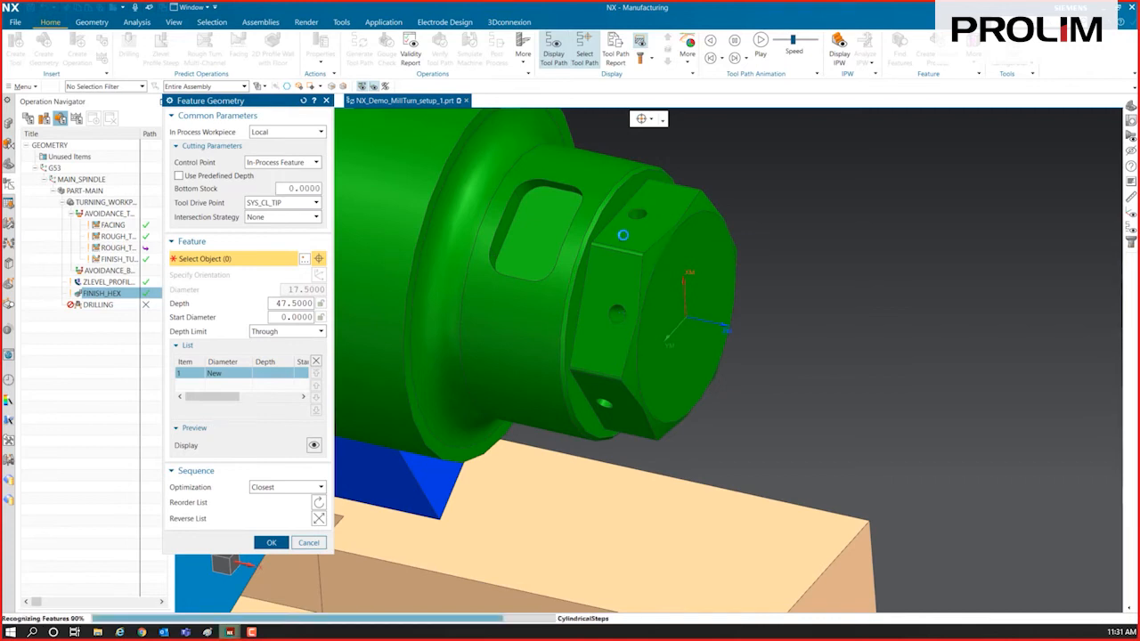
pyautogui.moveTo(647, 244); pyautogui.dragTo(821, 289, button='middle')
pyautogui.scroll(3, 671, 258)
pyautogui.scroll(3, 522, 259)
pyautogui.scroll(4, 478, 275)
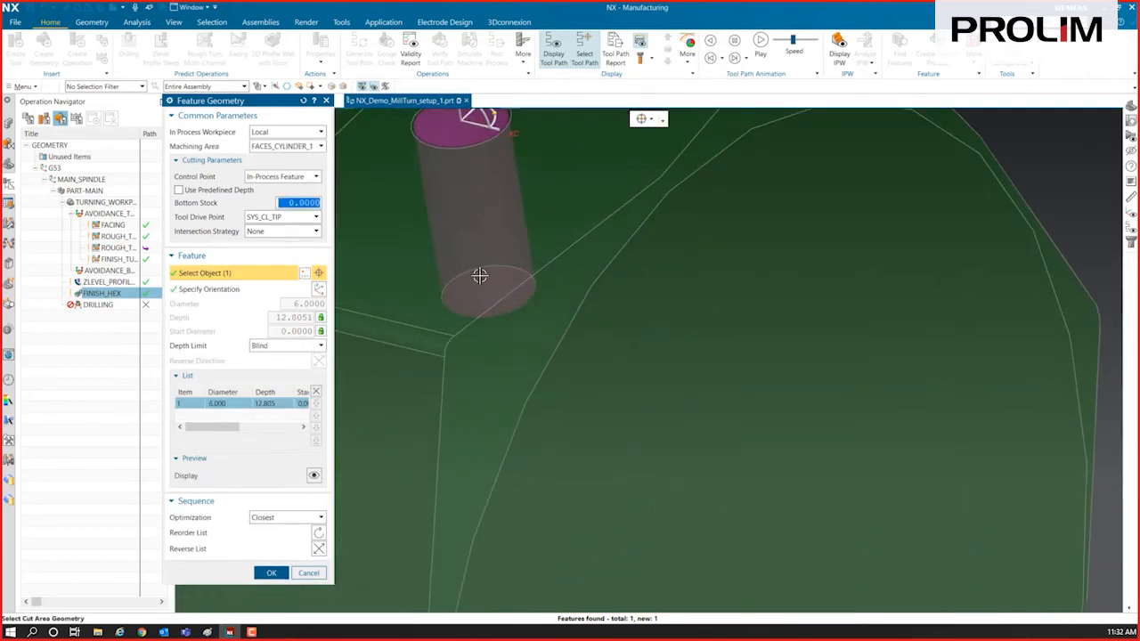
pyautogui.moveTo(515, 282); pyautogui.dragTo(731, 235, button='middle')
pyautogui.click(672, 323)
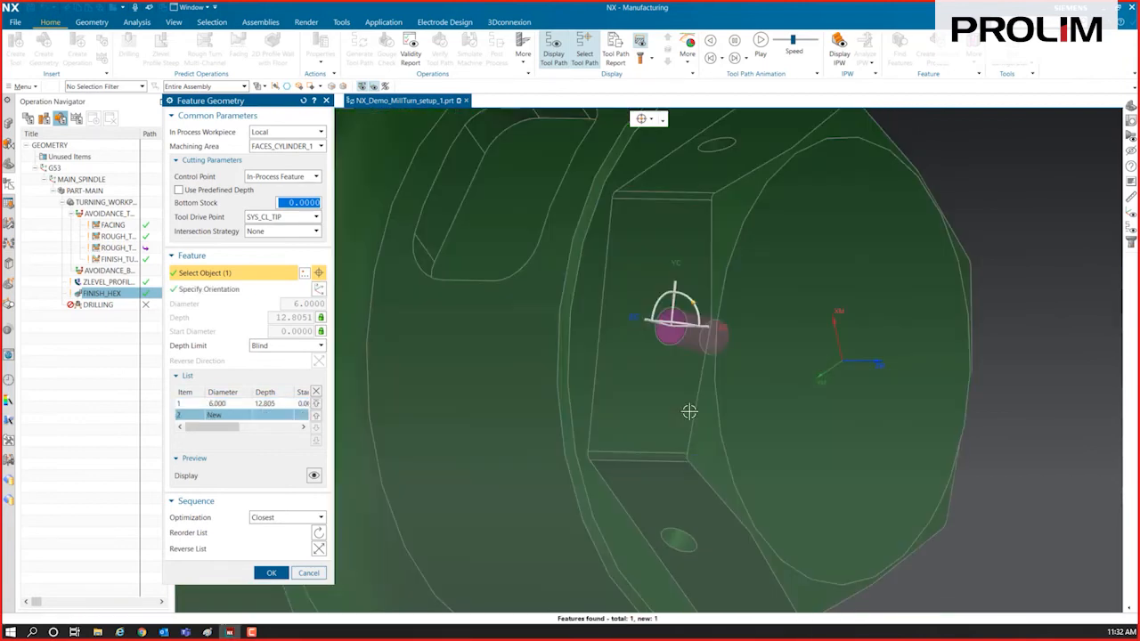
# Step: Add the remaining 6 mm holes around the hex flats to the feature geometry and accept the selection
pyautogui.click(696, 535)
pyautogui.moveTo(712, 503); pyautogui.dragTo(602, 416, button='middle')
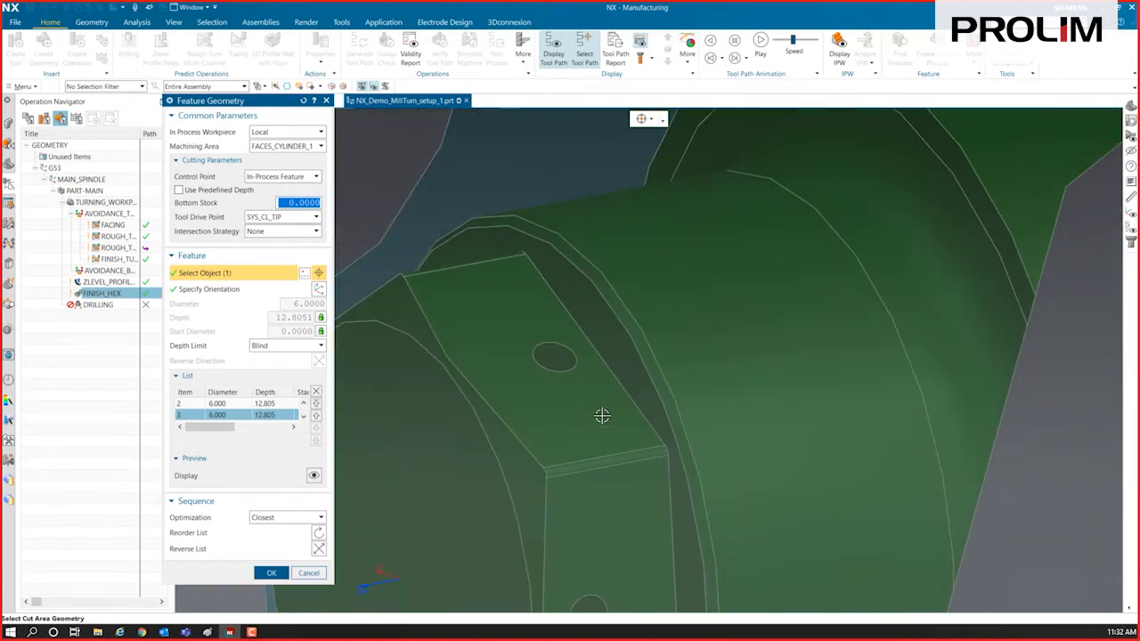
pyautogui.moveTo(602, 588); pyautogui.dragTo(597, 579, button='middle')
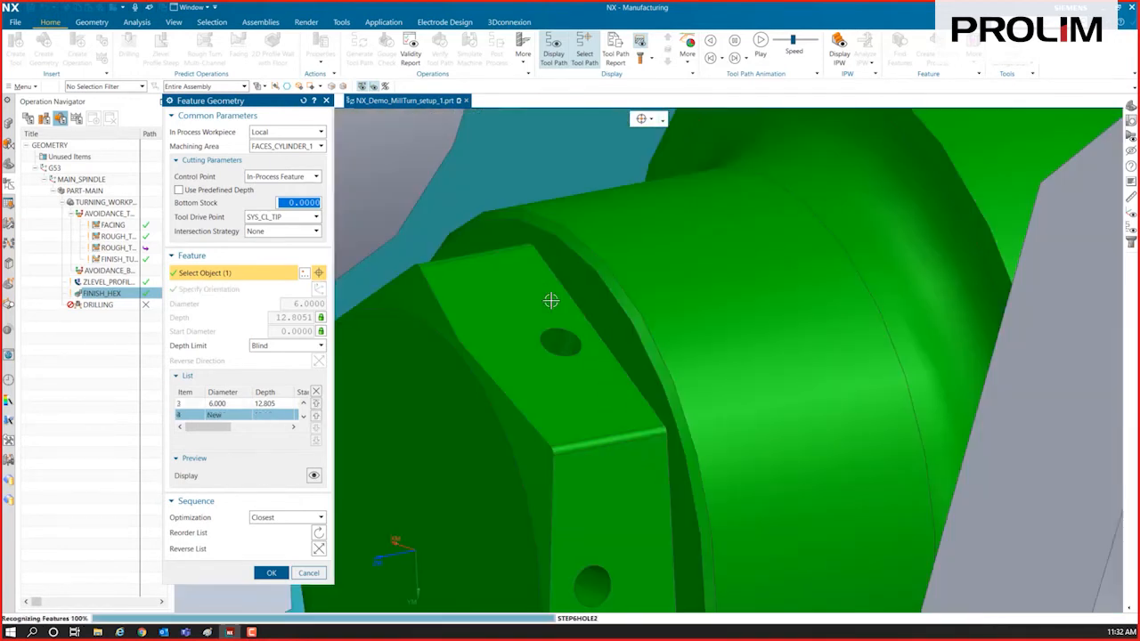
pyautogui.click(558, 338)
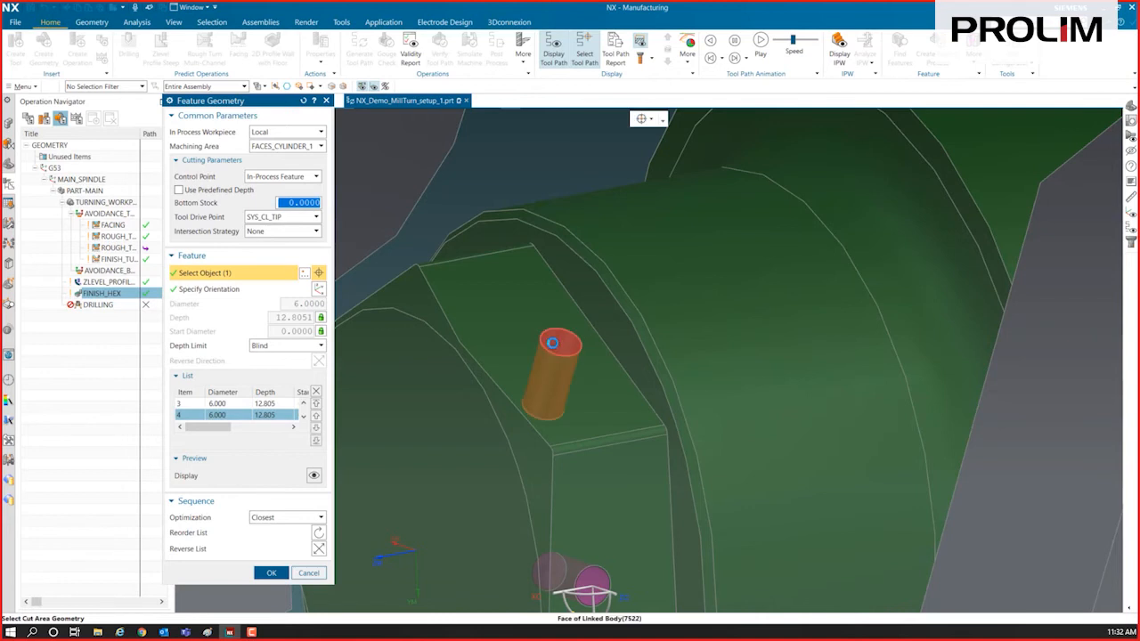
pyautogui.scroll(-5, 563, 382)
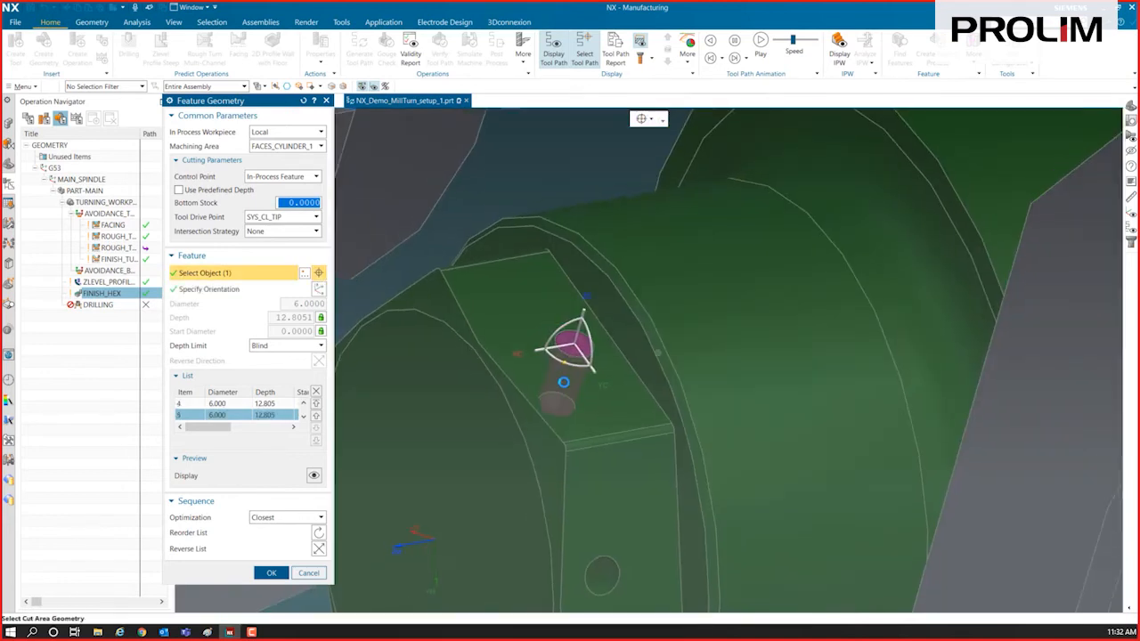
pyautogui.moveTo(562, 382); pyautogui.dragTo(941, 346, button='middle')
pyautogui.click(940, 346)
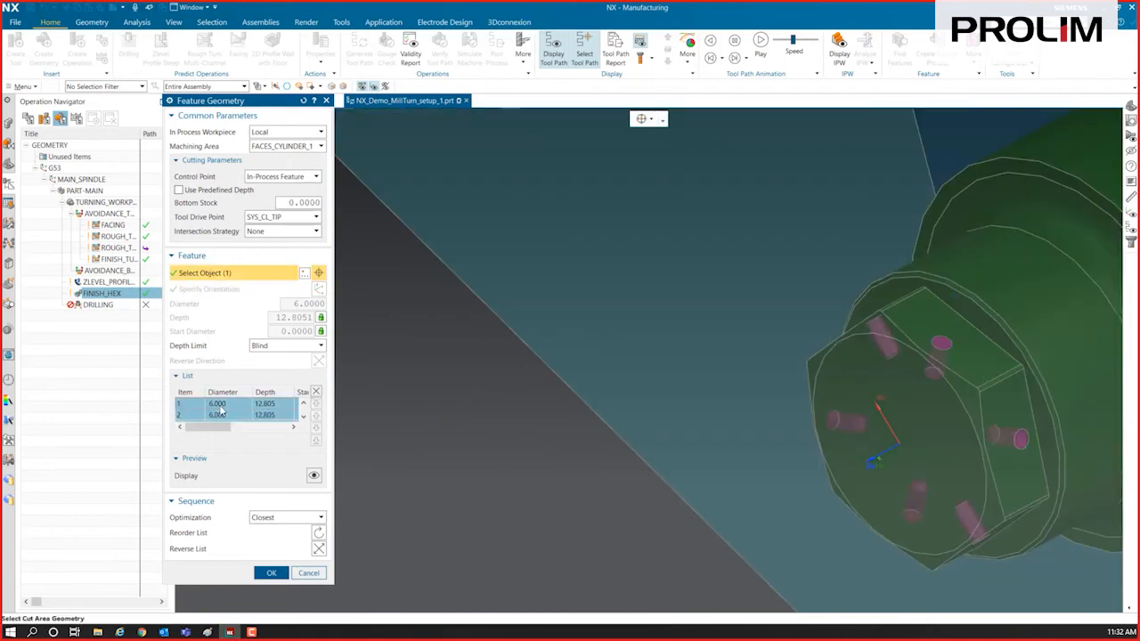
pyautogui.moveTo(859, 456); pyautogui.dragTo(627, 369, button='middle')
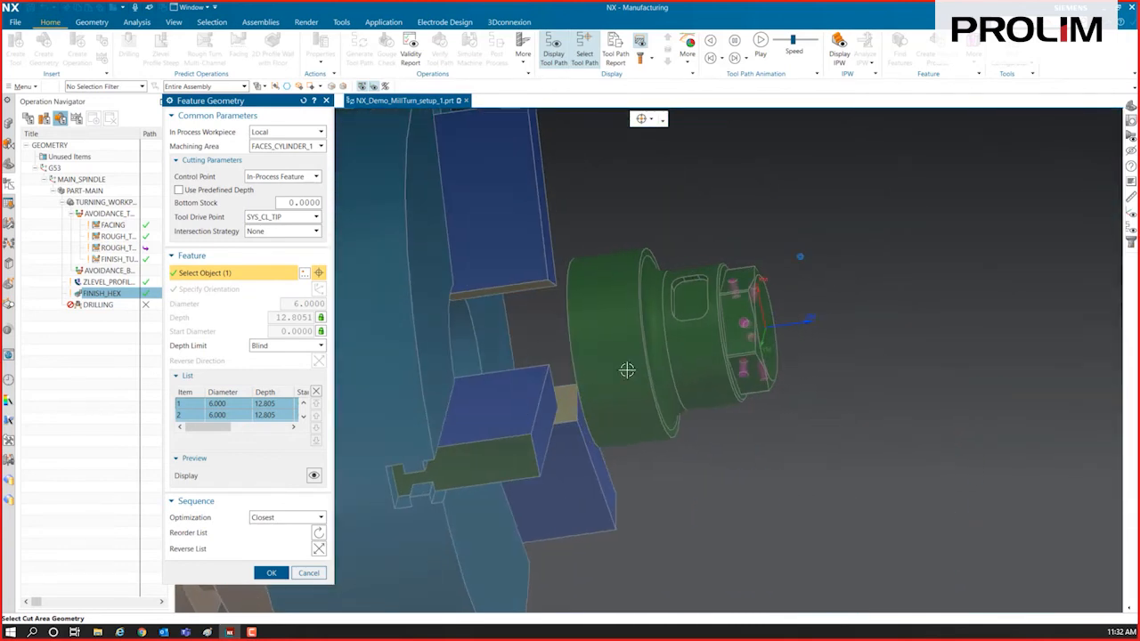
pyautogui.click(271, 572)
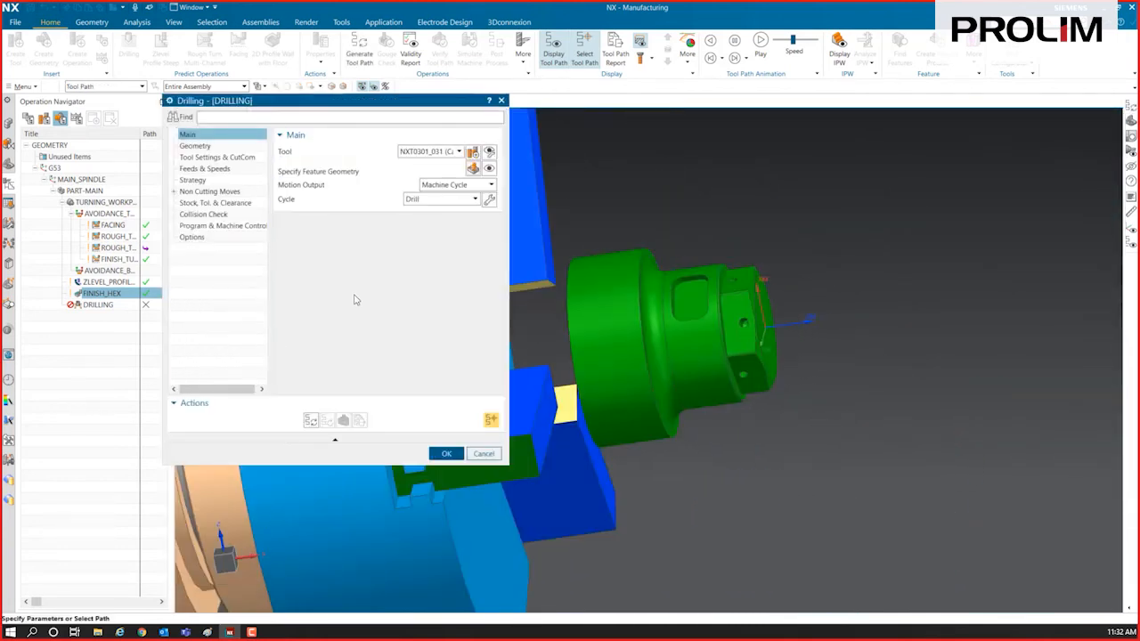
# Step: Set the drilling operation's transfer clearance option to Bounding Cylinder
pyautogui.click(173, 192)
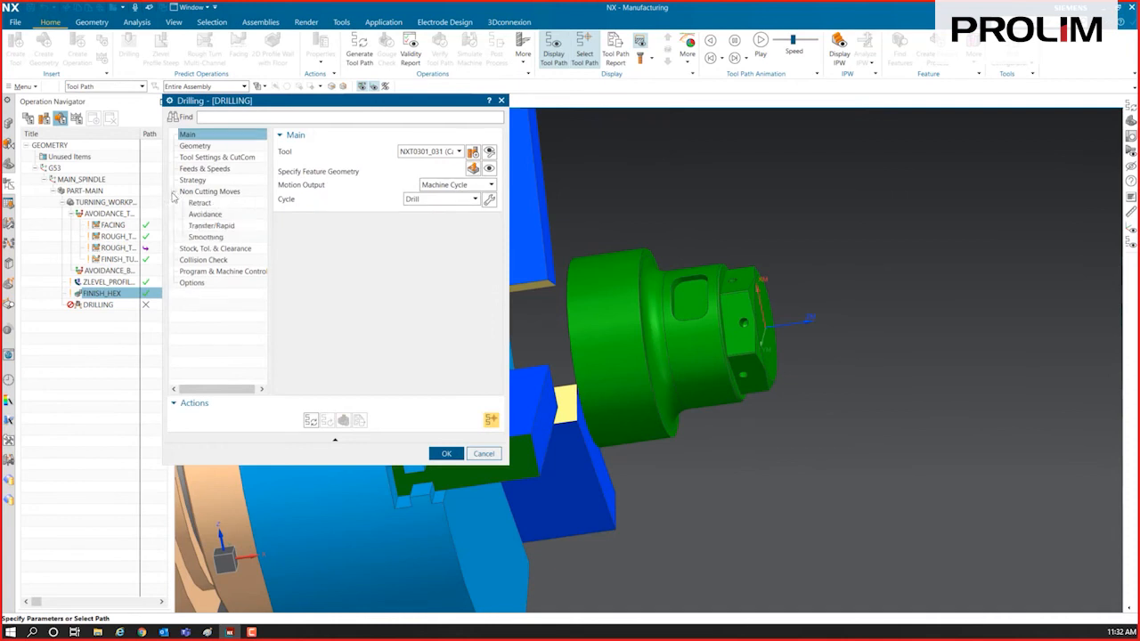
pyautogui.click(207, 225)
pyautogui.click(491, 152)
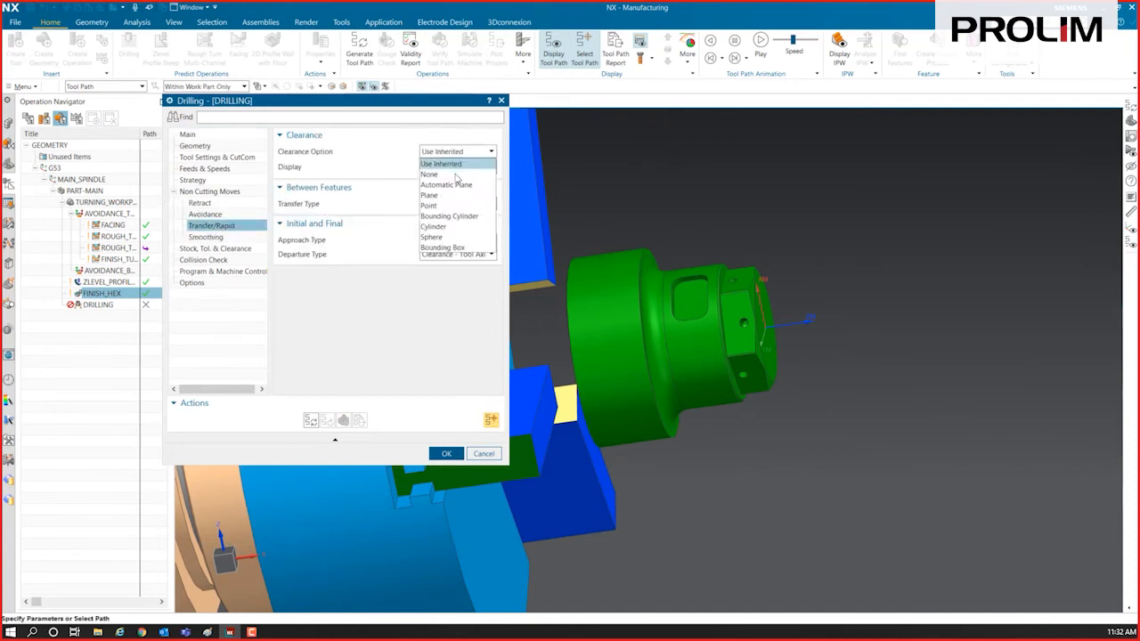
pyautogui.click(451, 219)
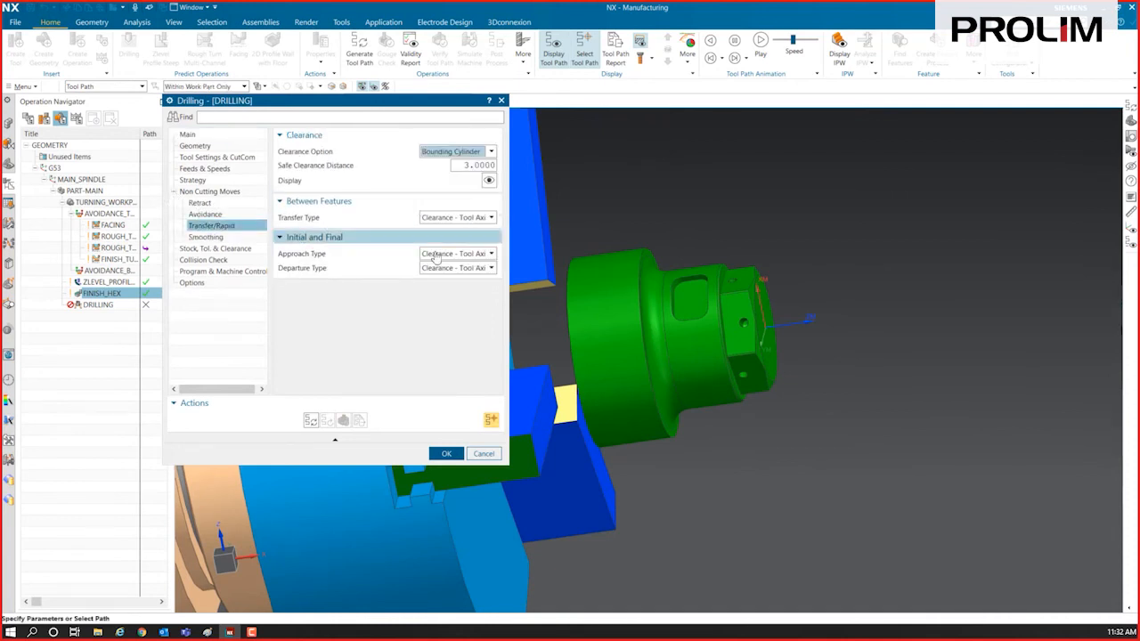
# Step: Set the drilling surface speed to 100 smm and feed per tooth to 0.1, generate the tool path and accept the operation
pyautogui.click(205, 168)
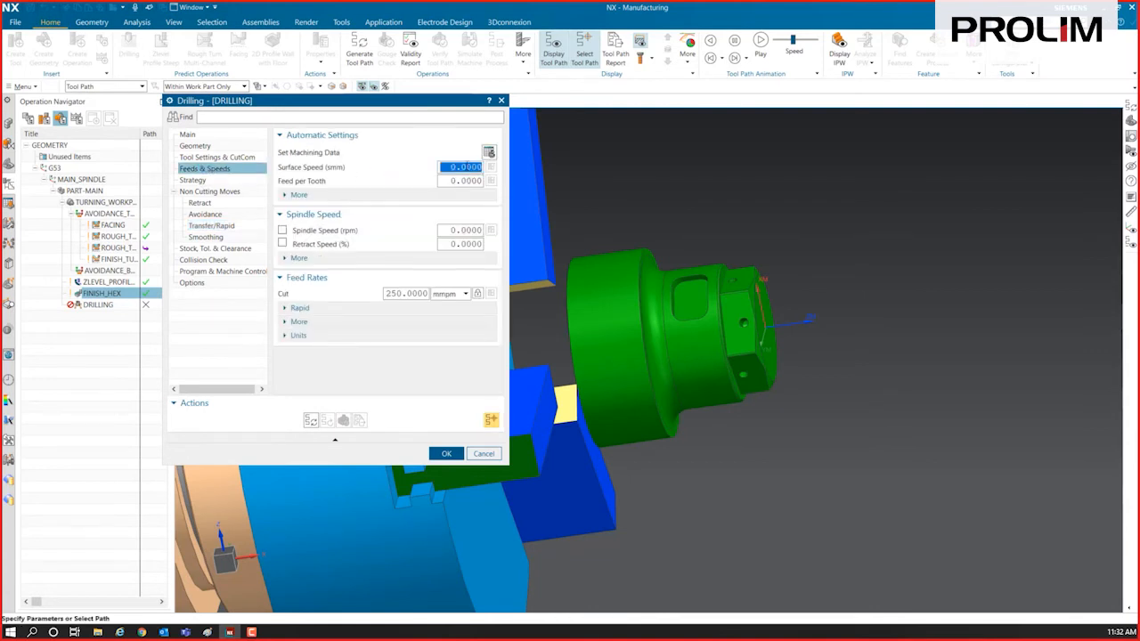
pyautogui.press('Tab')
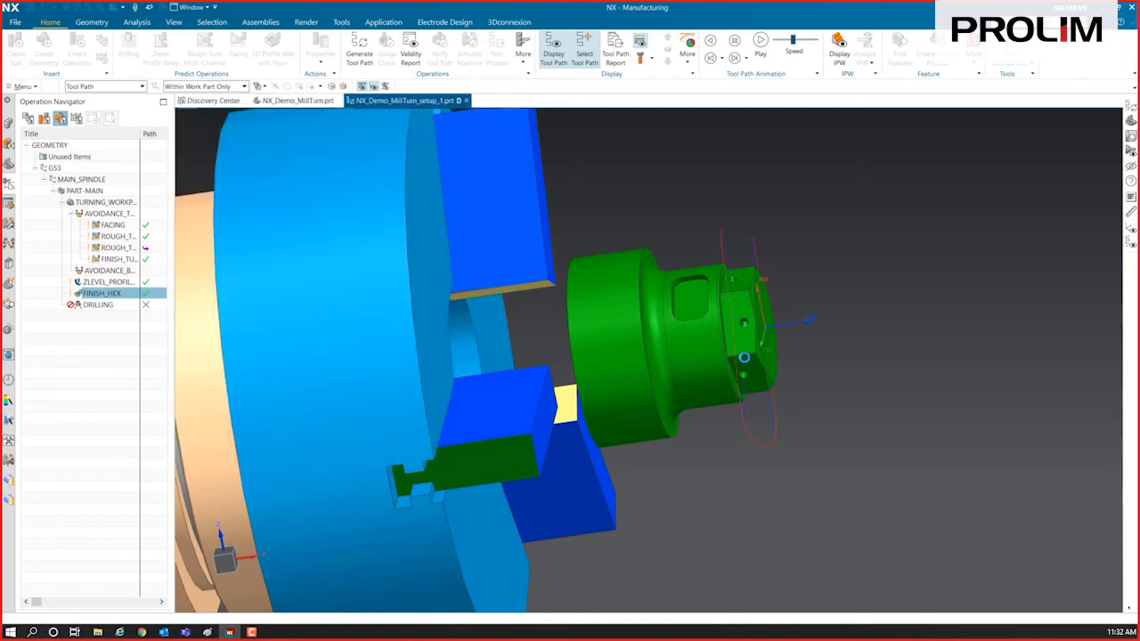
pyautogui.moveTo(815, 383)
pyautogui.mouseDown(button='middle')
pyautogui.moveTo(943, 422)
pyautogui.moveTo(669, 331)
pyautogui.moveTo(684, 371)
pyautogui.moveTo(723, 394)
pyautogui.moveTo(813, 392)
pyautogui.mouseUp(button='middle')
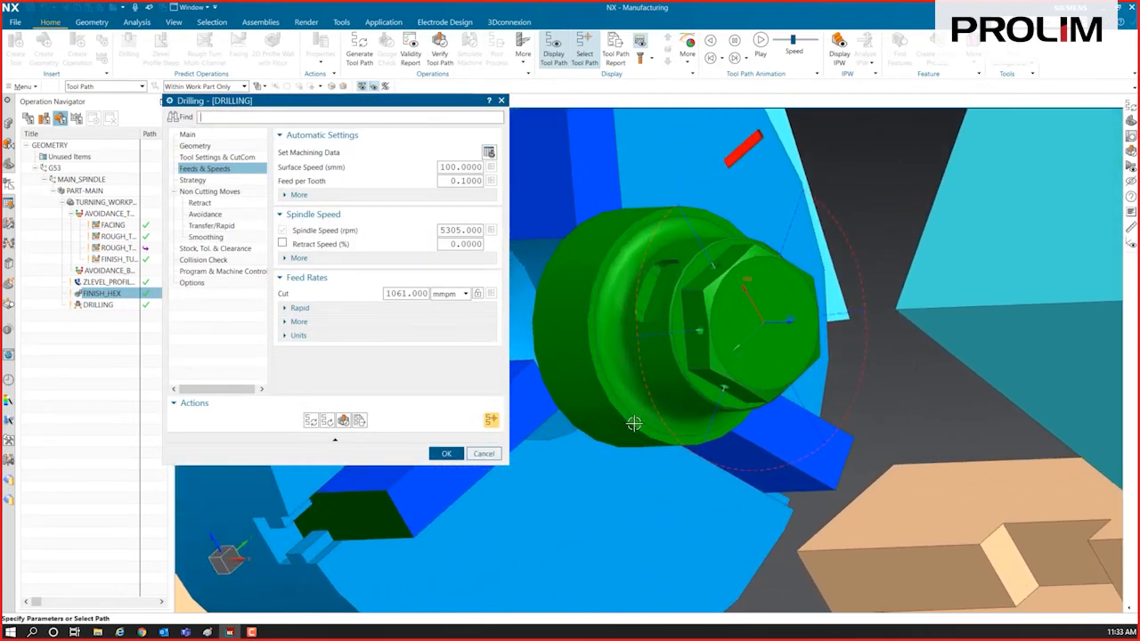
pyautogui.click(445, 453)
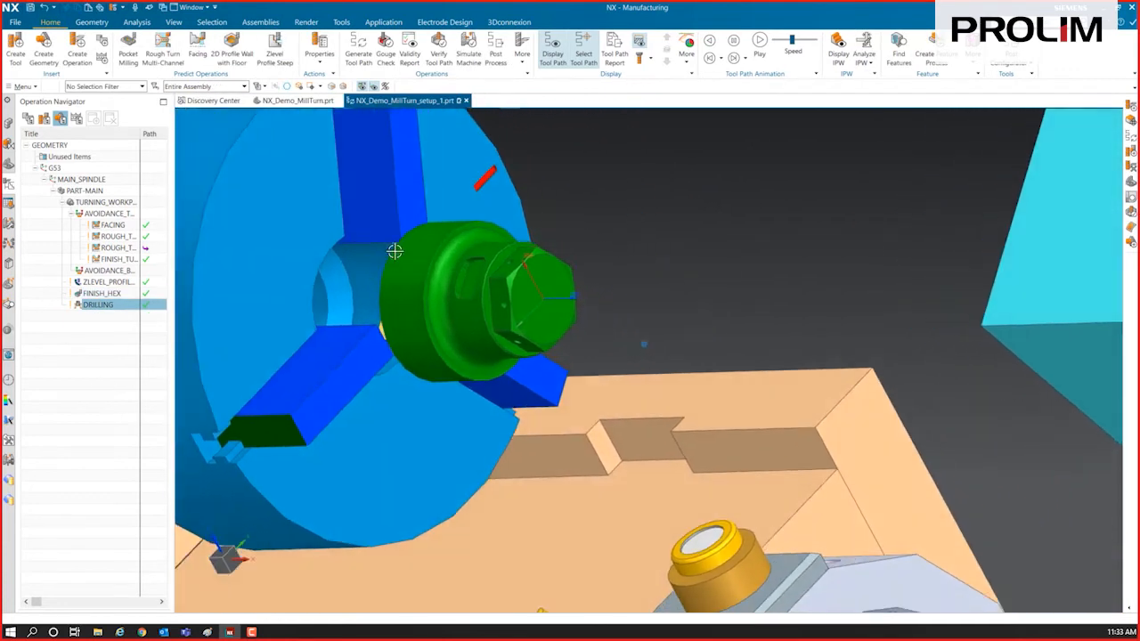
# Step: Create a mill_planar Pocket Milling operation using the 12MM_ENDMILL tool, PART-MAIN geometry and the MILL_ROUGH method
pyautogui.moveTo(394, 251); pyautogui.dragTo(685, 389, button='middle')
pyautogui.scroll(4, 683, 390)
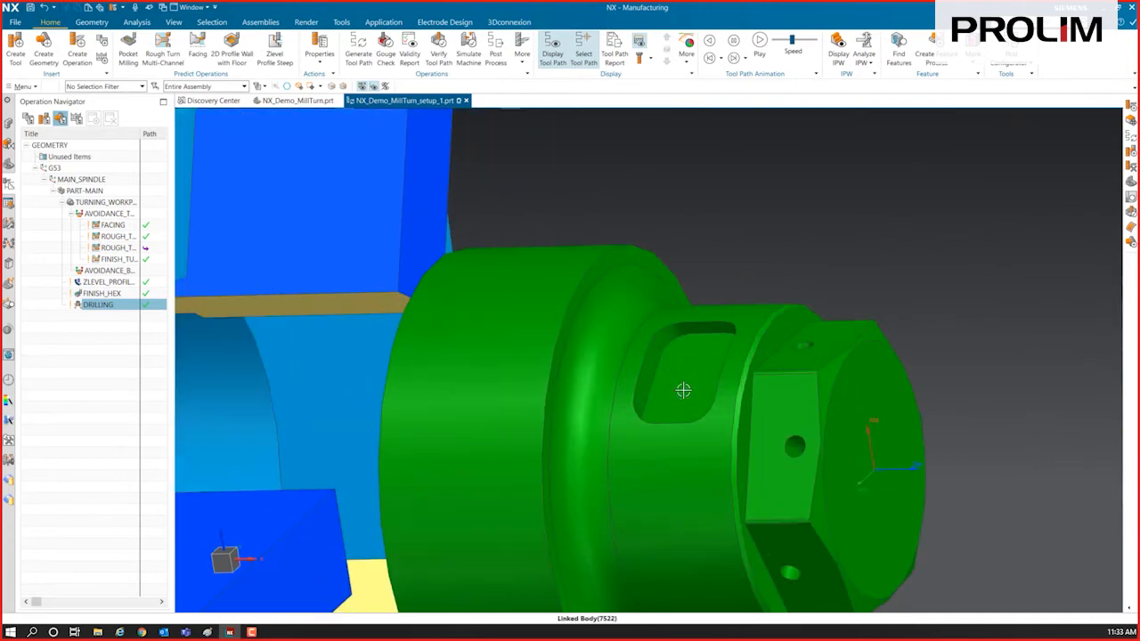
pyautogui.click(77, 49)
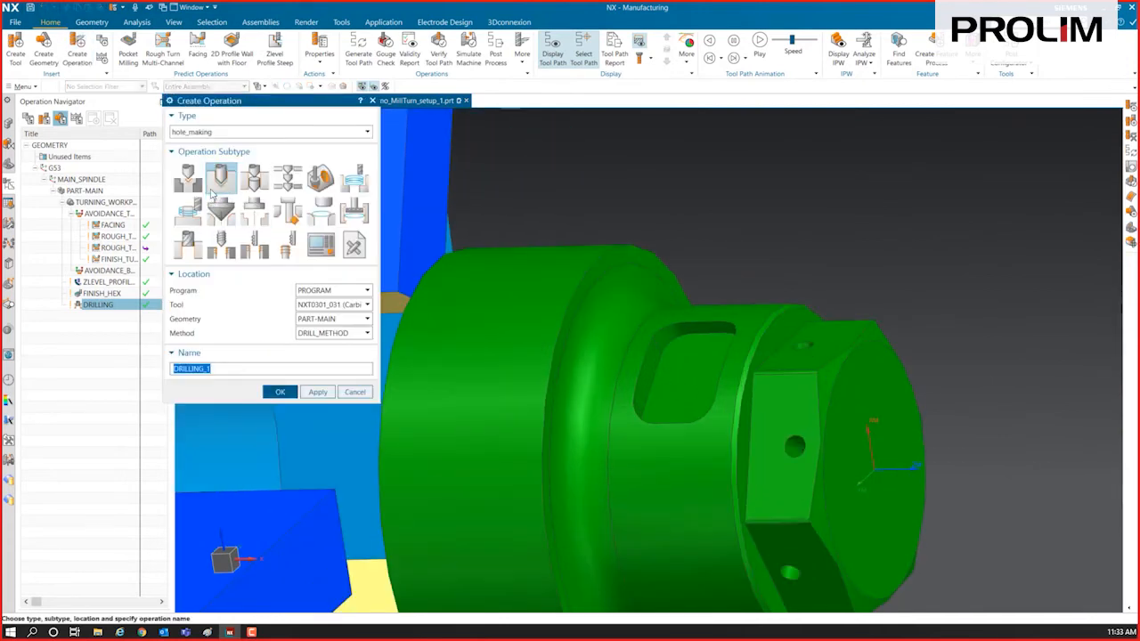
pyautogui.click(241, 138)
pyautogui.click(233, 146)
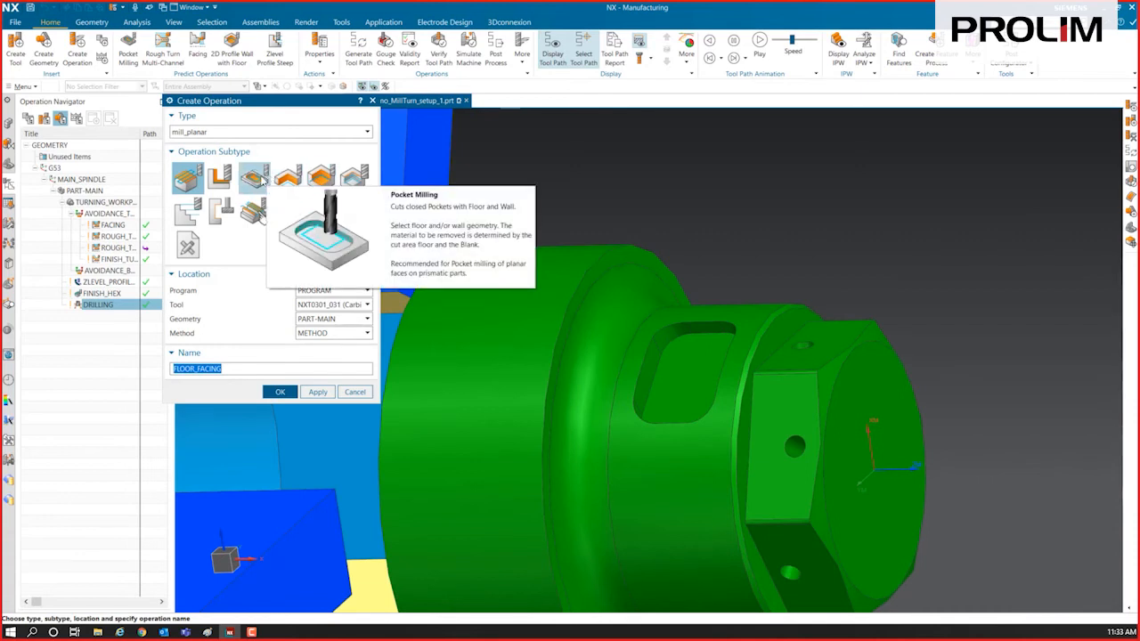
pyautogui.click(257, 180)
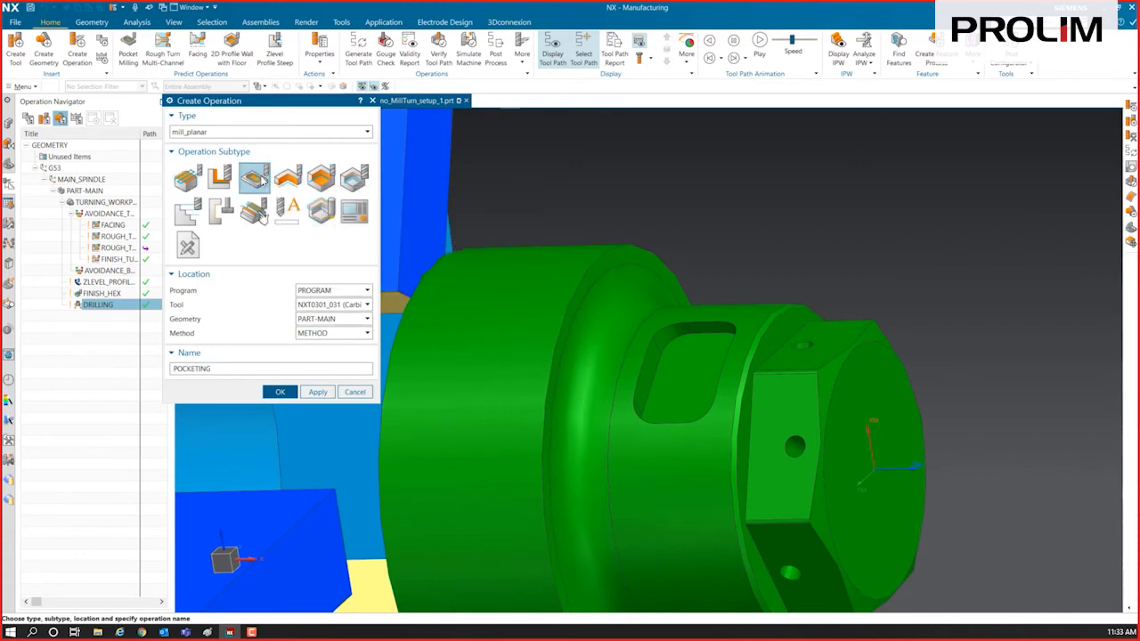
pyautogui.click(329, 304)
pyautogui.click(352, 329)
pyautogui.click(338, 333)
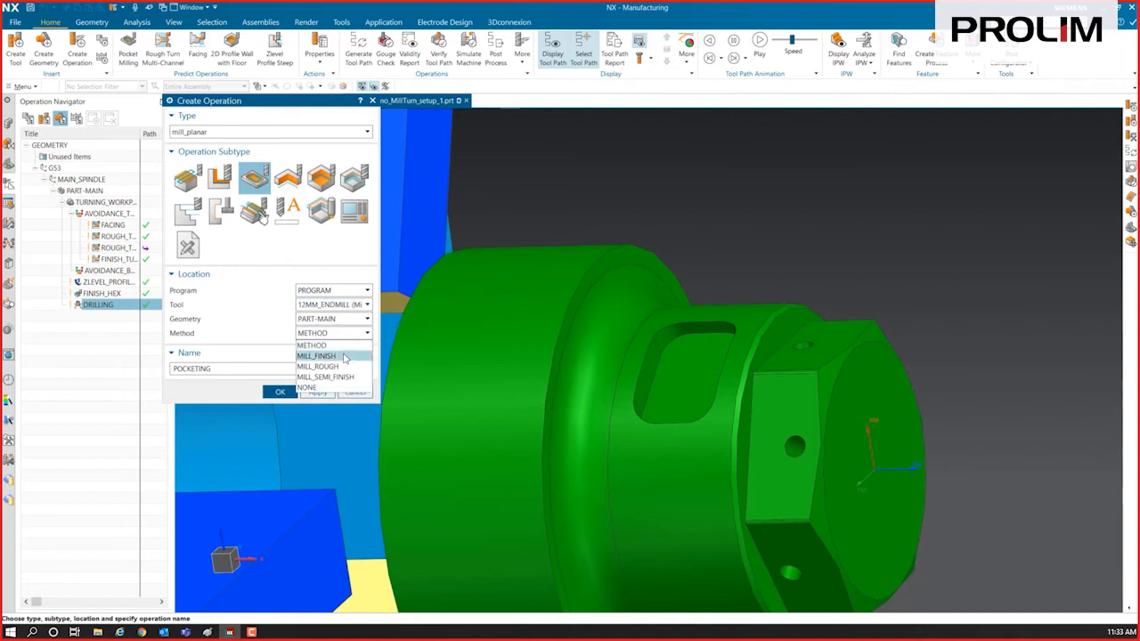
pyautogui.click(309, 365)
pyautogui.click(281, 393)
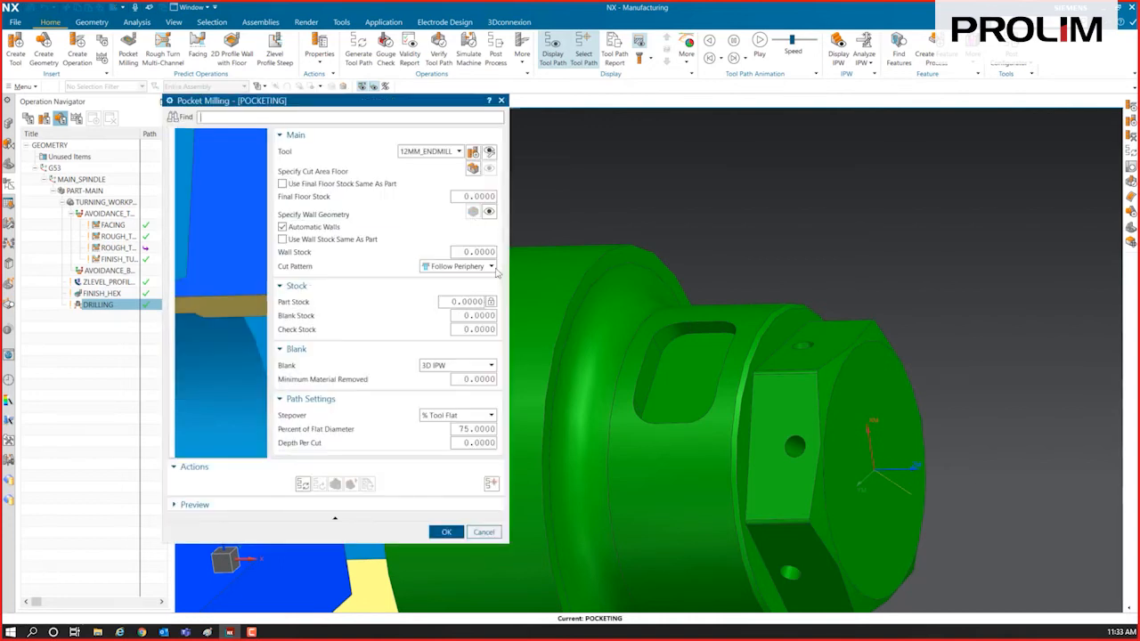
# Step: Specify the pocket's floor face as the cut area, generate the pocketing tool path and accept the operation
pyautogui.click(473, 168)
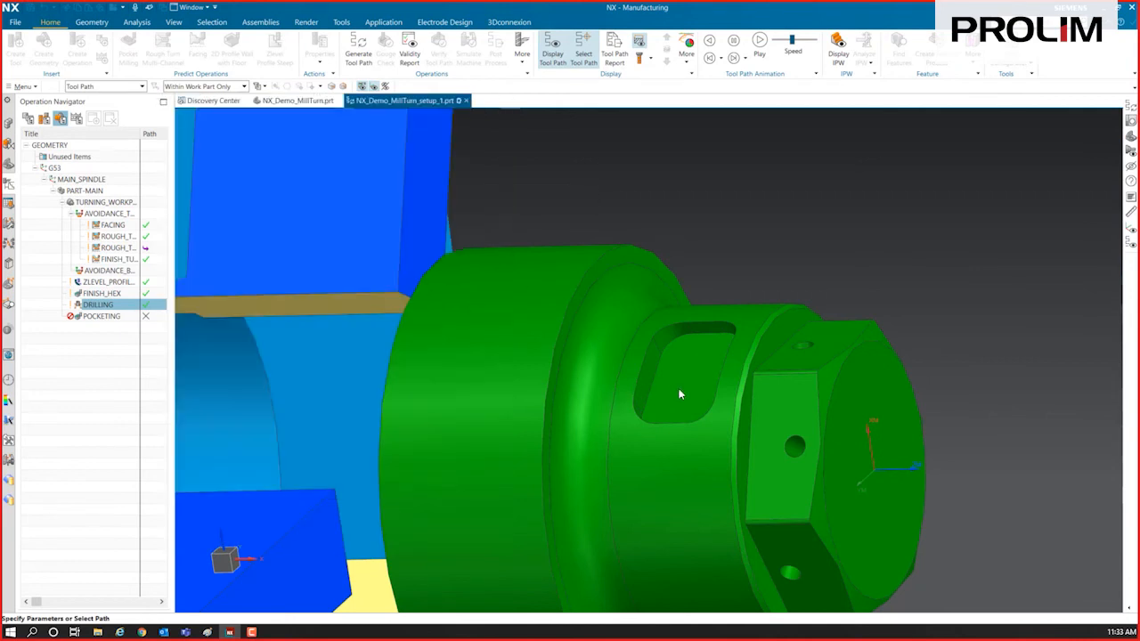
pyautogui.click(686, 374)
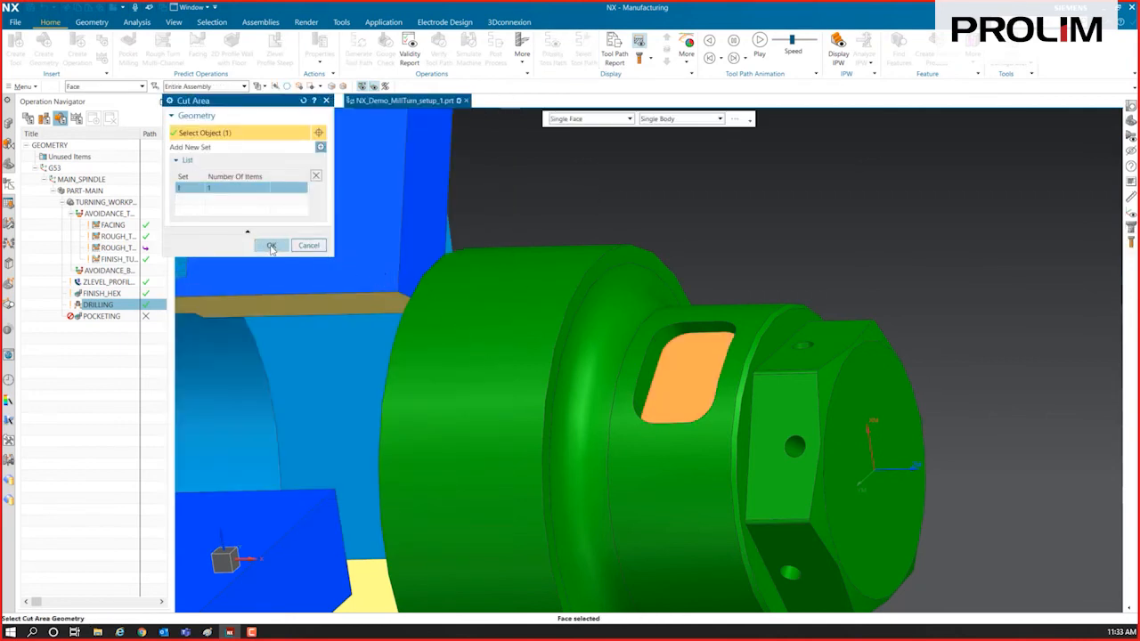
pyautogui.click(272, 245)
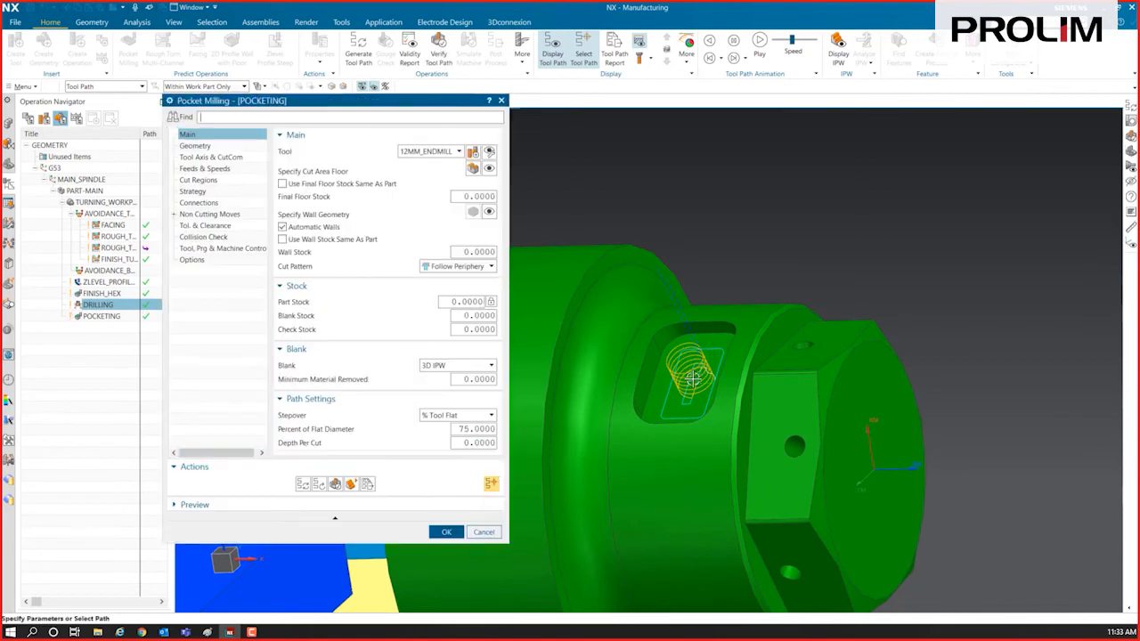
pyautogui.click(446, 531)
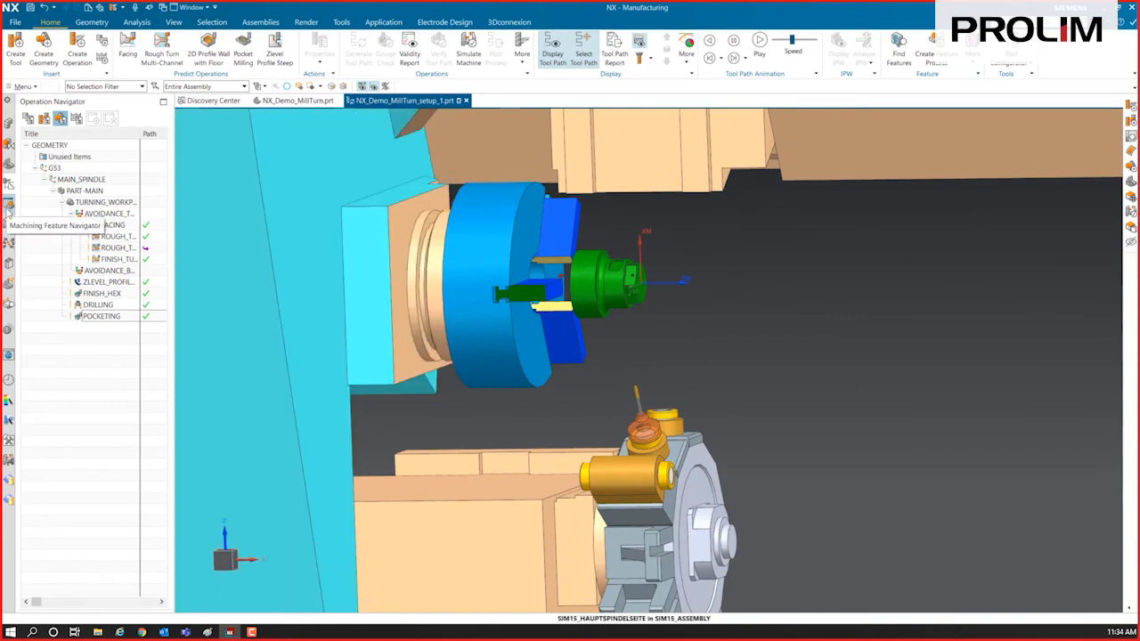
# Step: Expand the main spindle's MAIN_SETUP in the machine tool setup and review the MAIN_PART component's definition
pyautogui.click(8, 228)
pyautogui.click(24, 138)
pyautogui.click(33, 149)
pyautogui.click(41, 161)
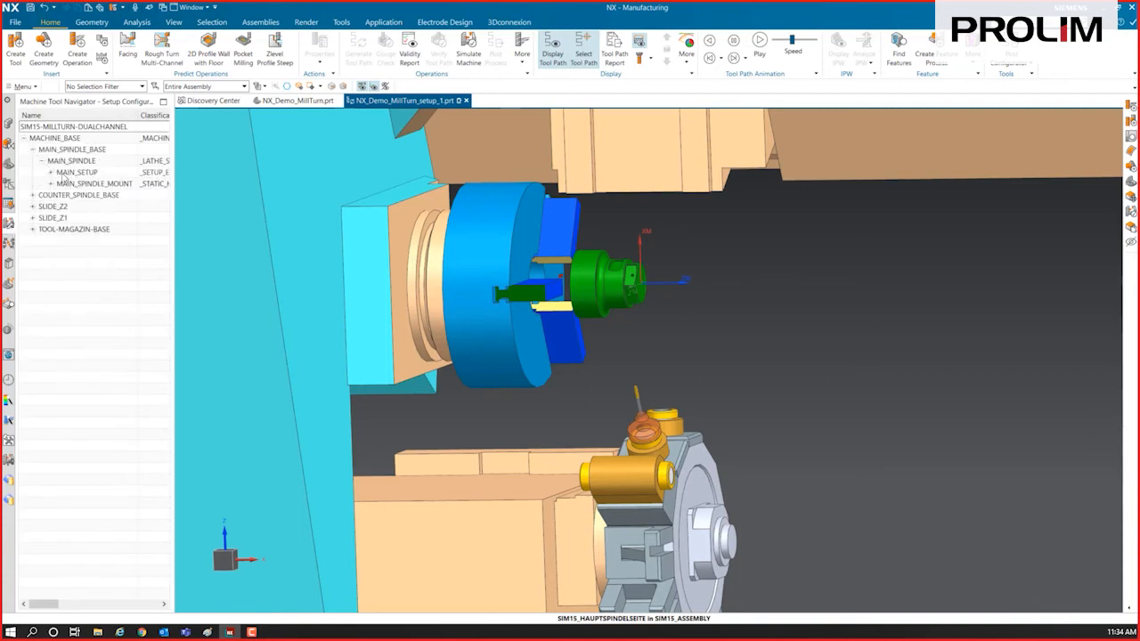
pyautogui.click(50, 173)
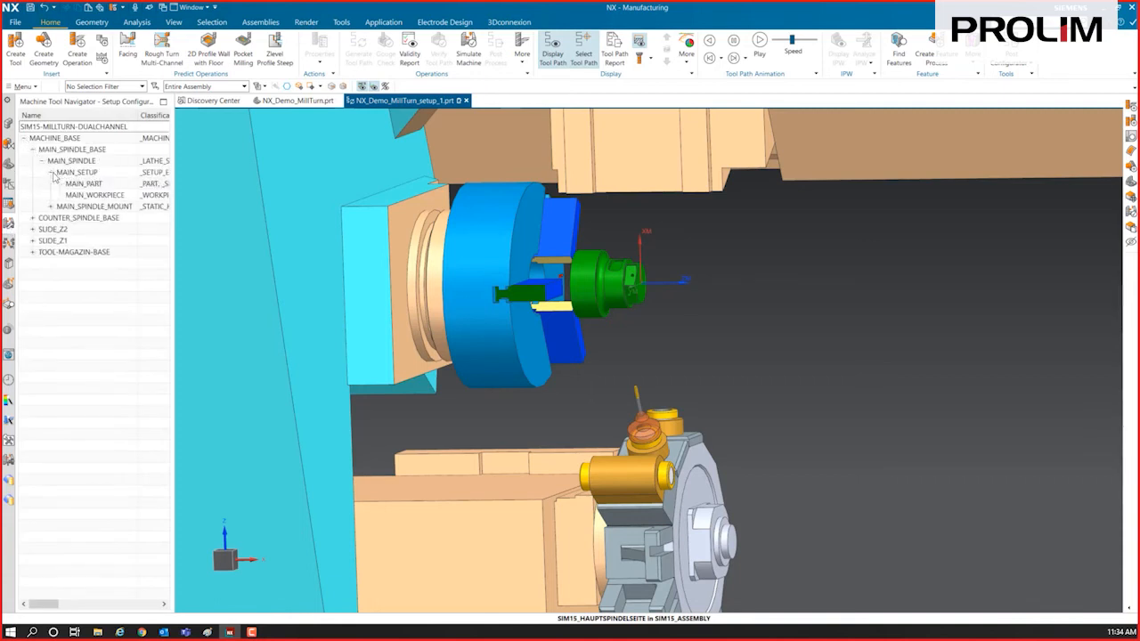
pyautogui.doubleClick(85, 183)
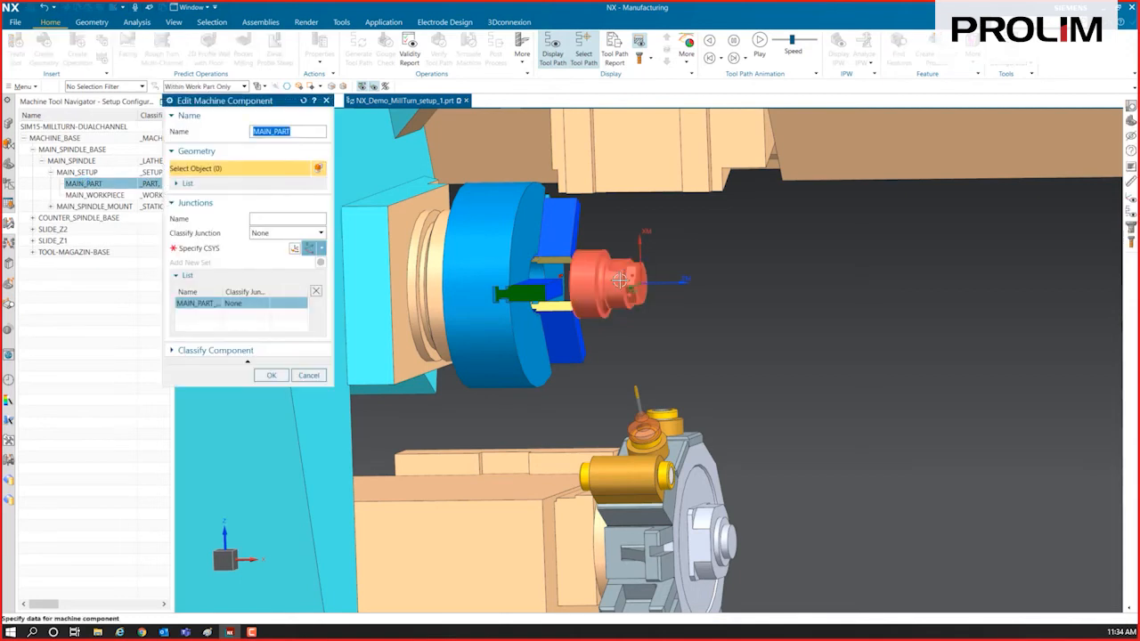
pyautogui.click(272, 375)
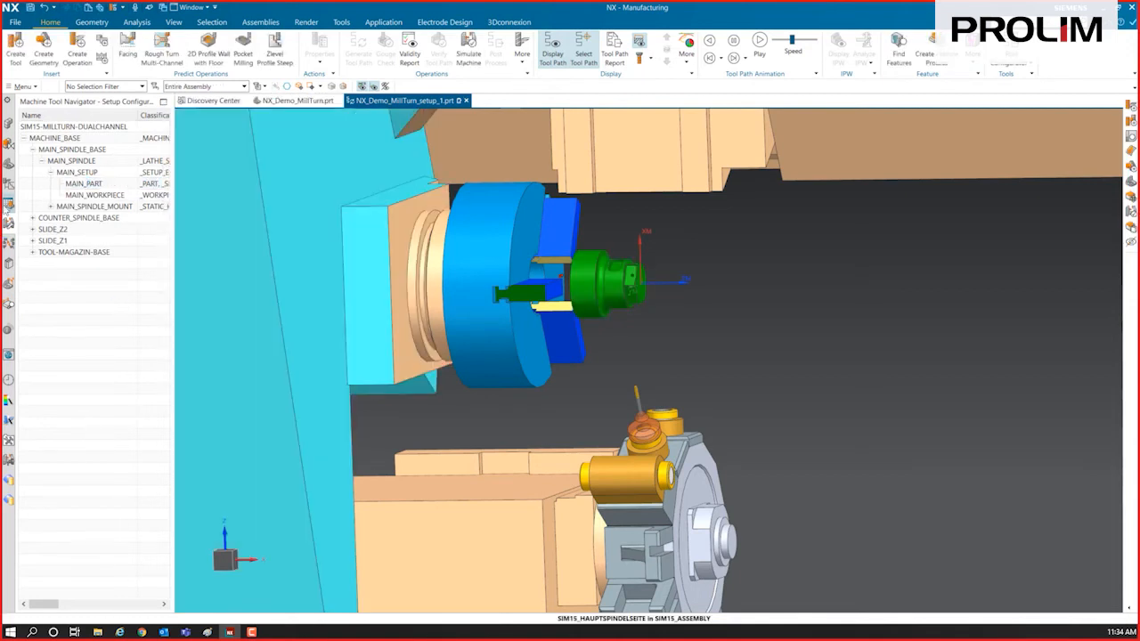
# Step: List the operations by machine tool pocket and review the definition of turning tool LT_CNMG_432
pyautogui.click(8, 166)
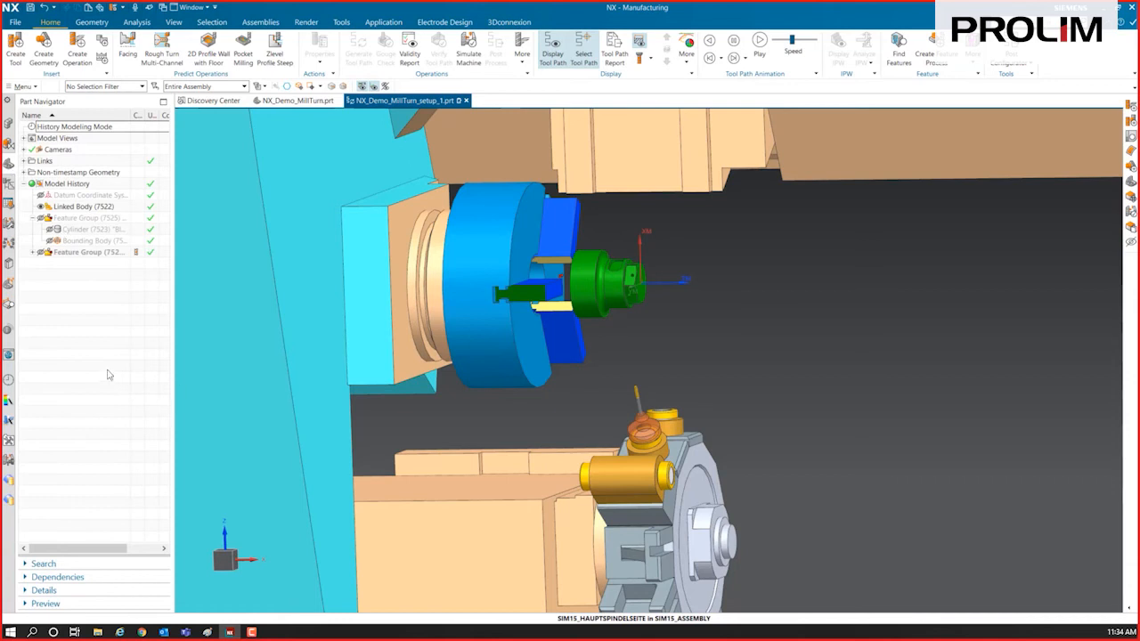
pyautogui.click(8, 184)
pyautogui.moveTo(419, 312); pyautogui.dragTo(467, 320, button='middle')
pyautogui.click(43, 118)
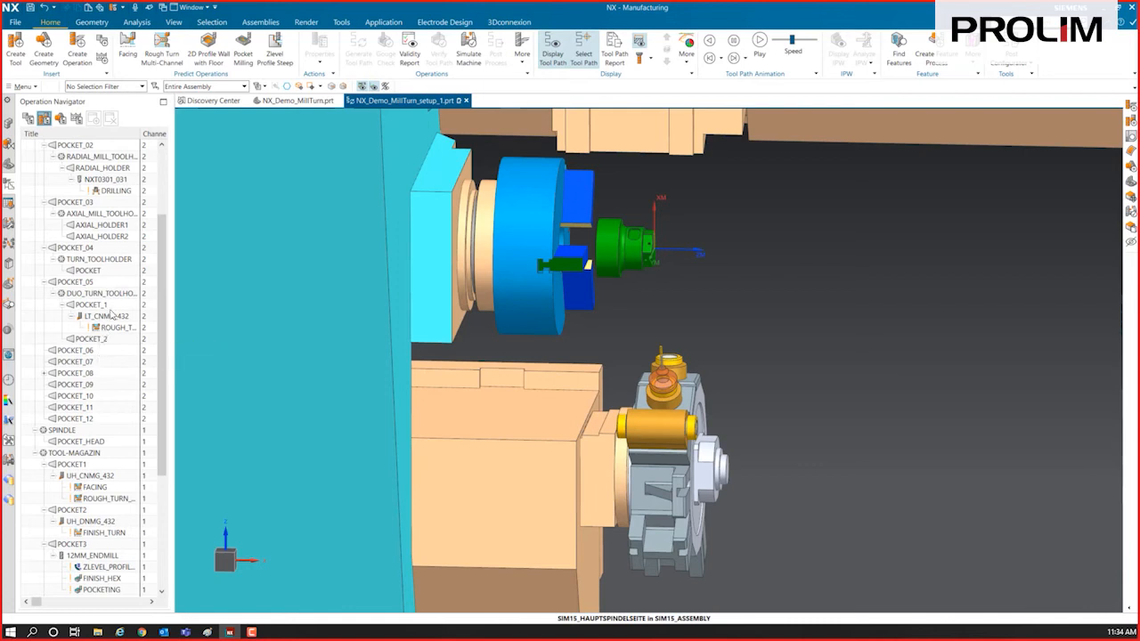
pyautogui.moveTo(105, 318); pyautogui.dragTo(294, 230)
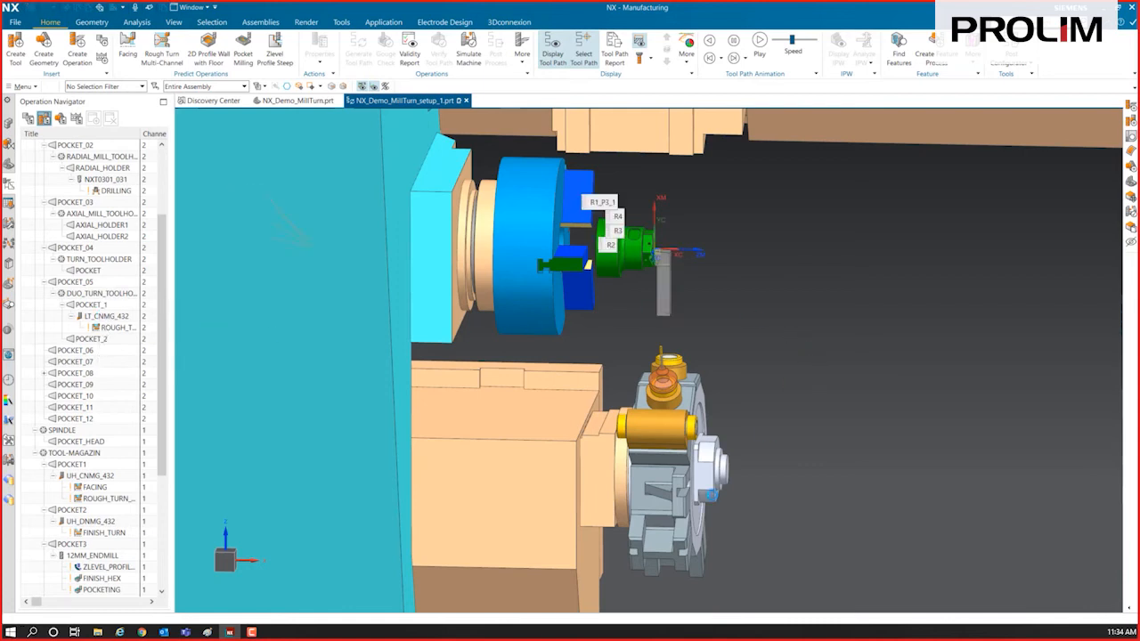
pyautogui.moveTo(659, 280); pyautogui.dragTo(659, 279)
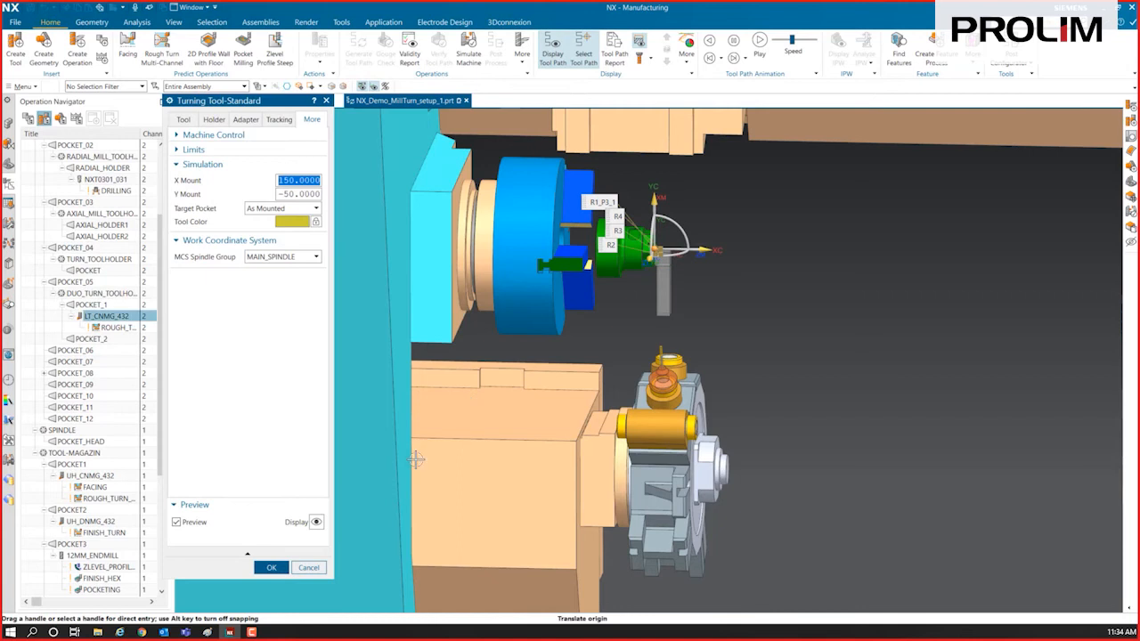
pyautogui.click(271, 567)
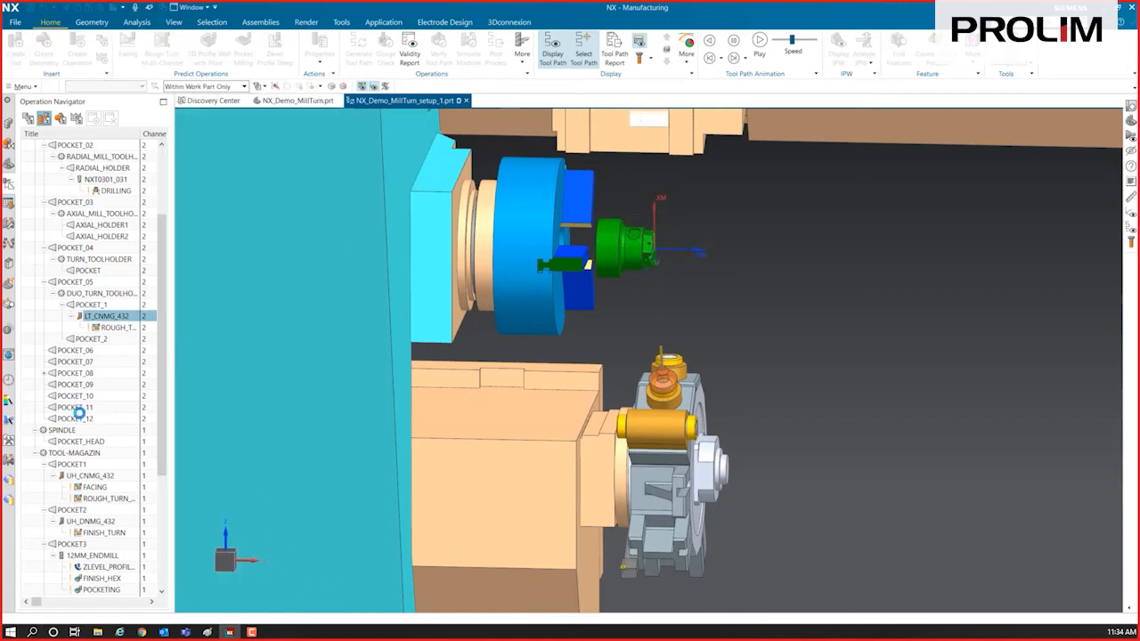
# Step: Review the definitions of the UH_CNMG_432, UH_DNMG_432 and 12MM_ENDMILL tools in the tool magazine
pyautogui.scroll(-5, 107, 407)
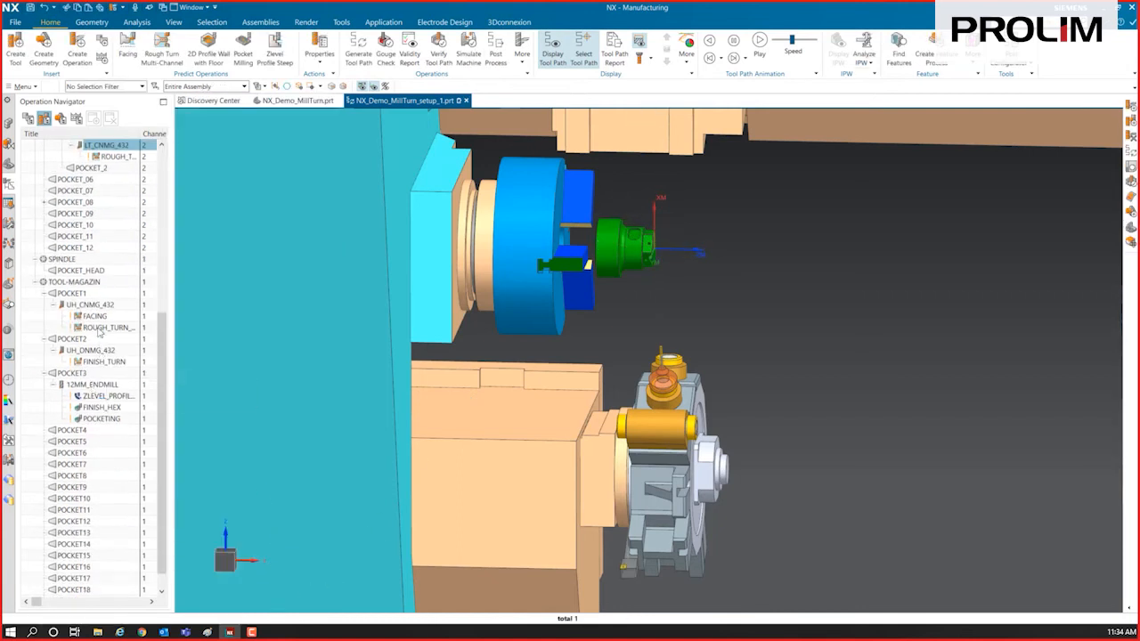
pyautogui.moveTo(92, 307); pyautogui.dragTo(659, 265)
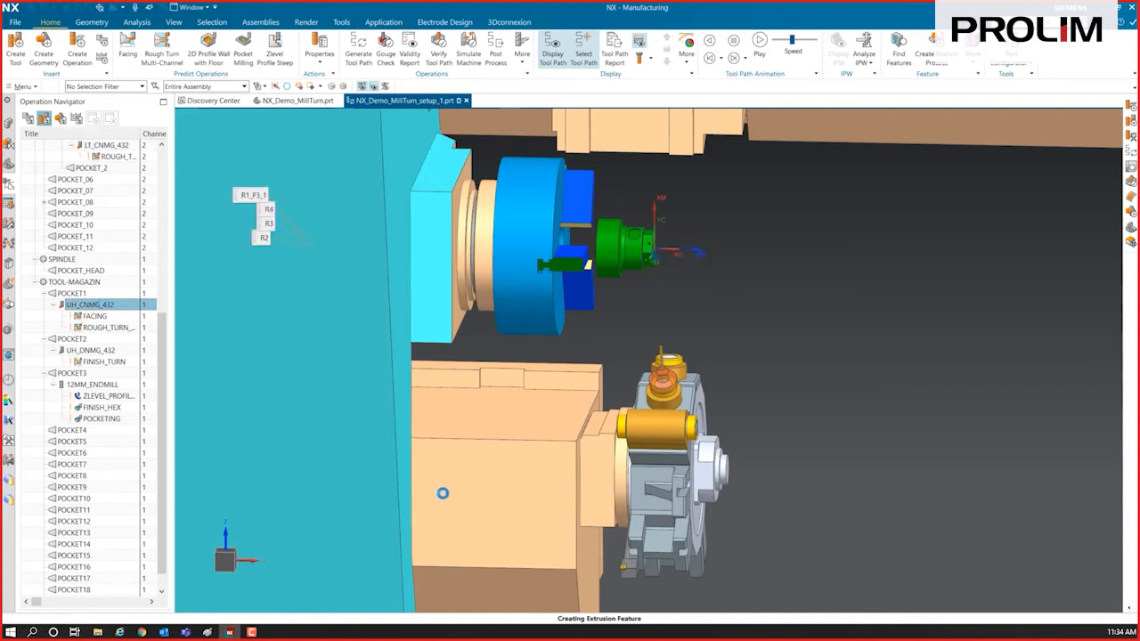
pyautogui.press('Escape')
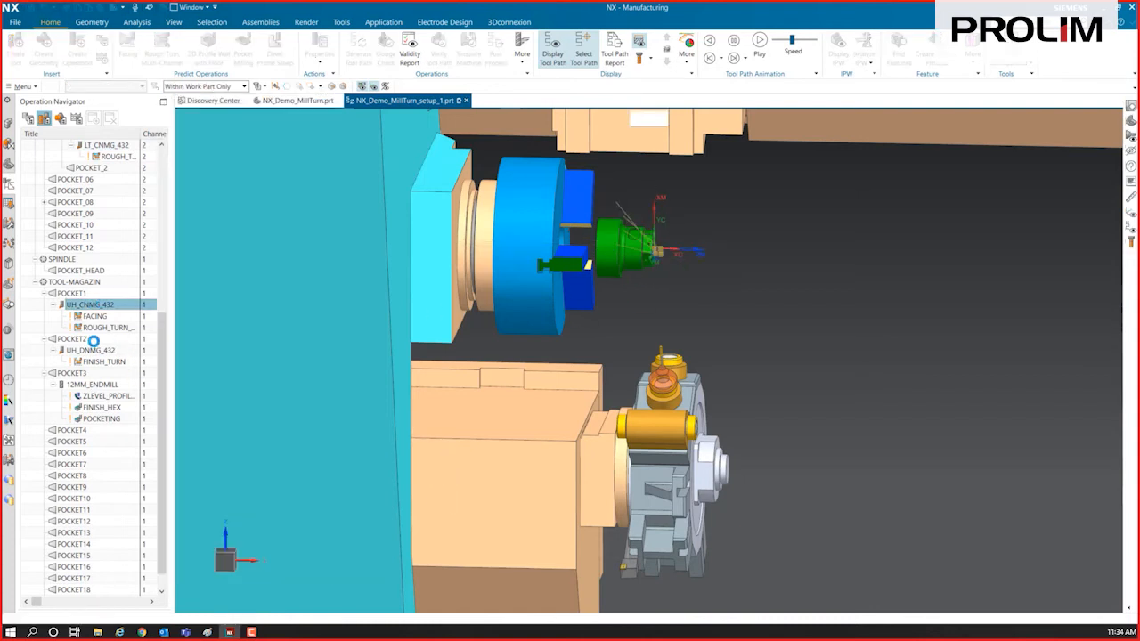
pyautogui.click(88, 350)
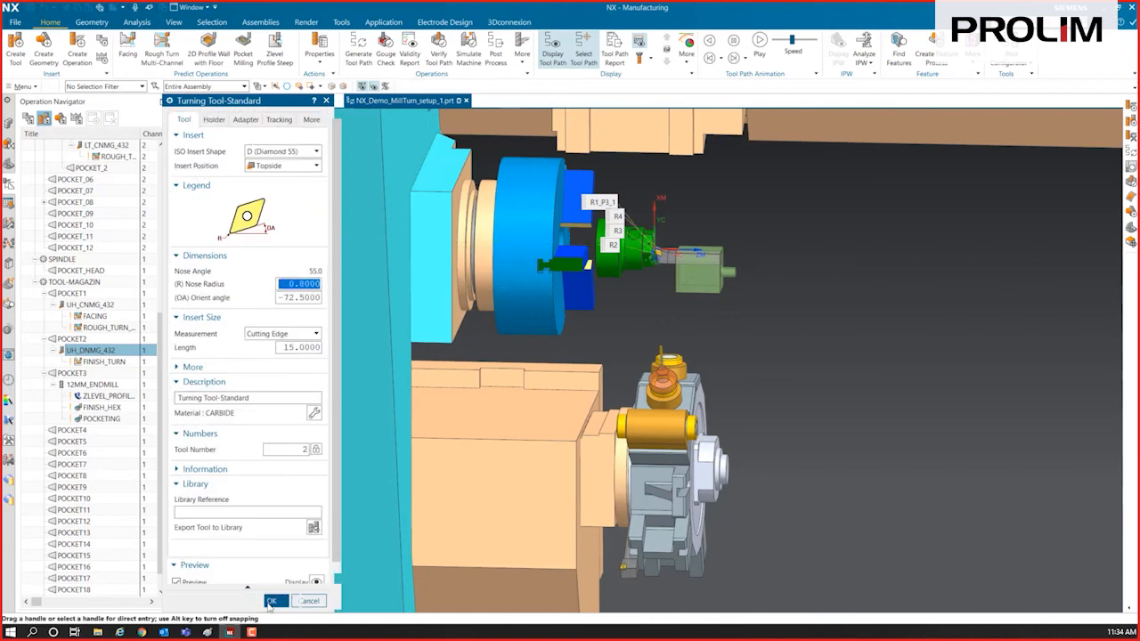
pyautogui.click(274, 601)
pyautogui.click(93, 384)
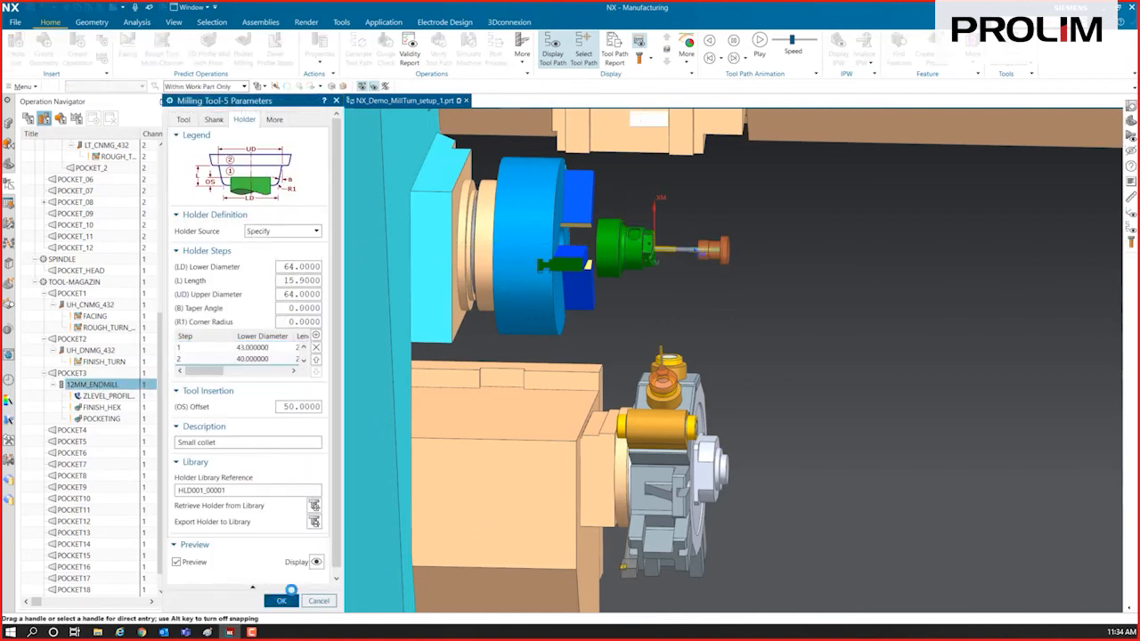
pyautogui.click(282, 601)
# Step: List the operations by program order and open the Synchronization Manager for the PROGRAM group
pyautogui.scroll(4, 77, 259)
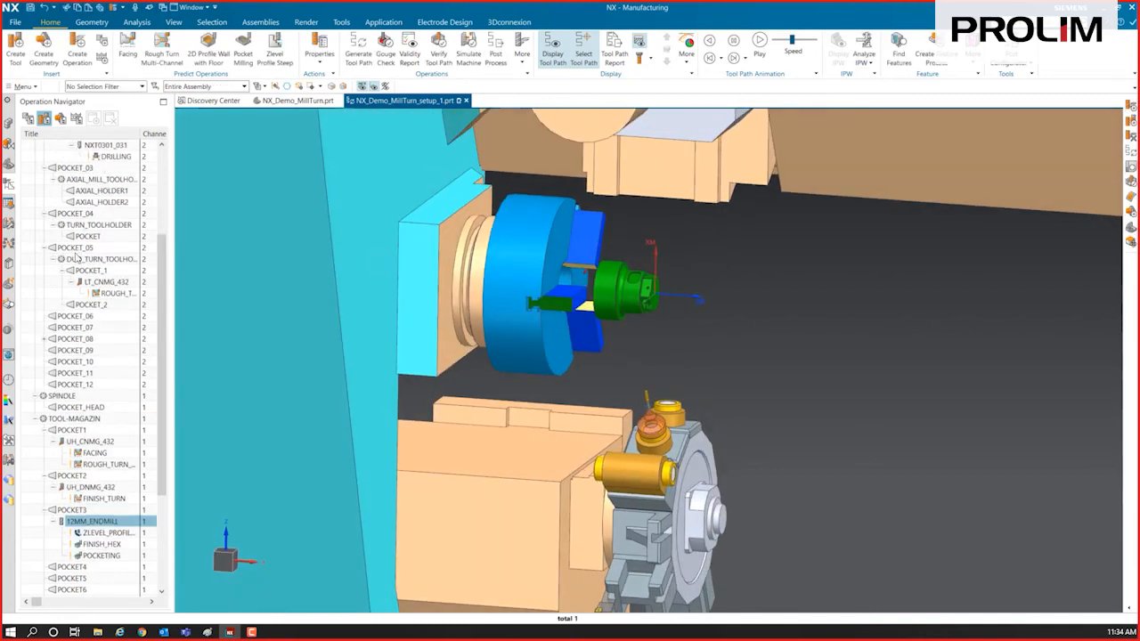
pyautogui.scroll(2, 77, 258)
pyautogui.click(28, 118)
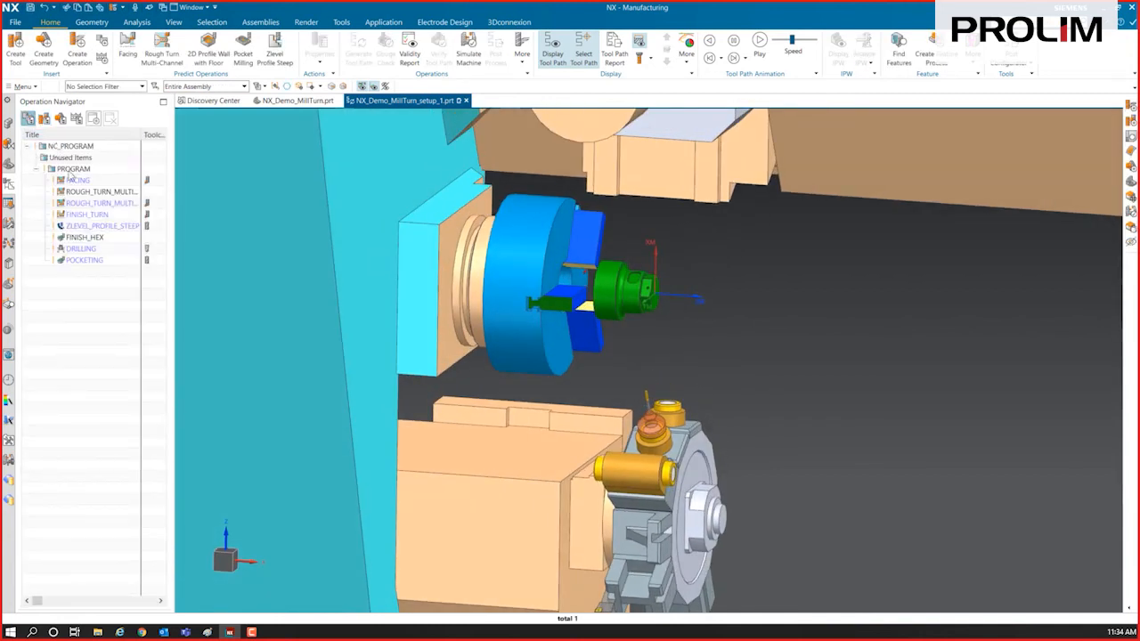
pyautogui.click(72, 169)
pyautogui.click(522, 53)
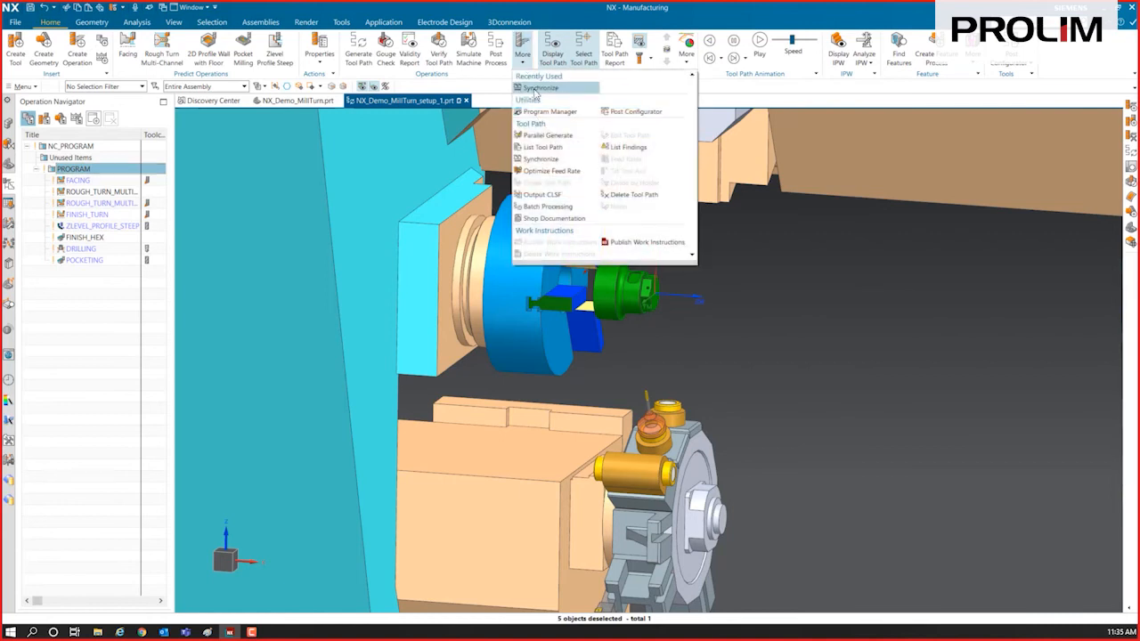
pyautogui.click(557, 171)
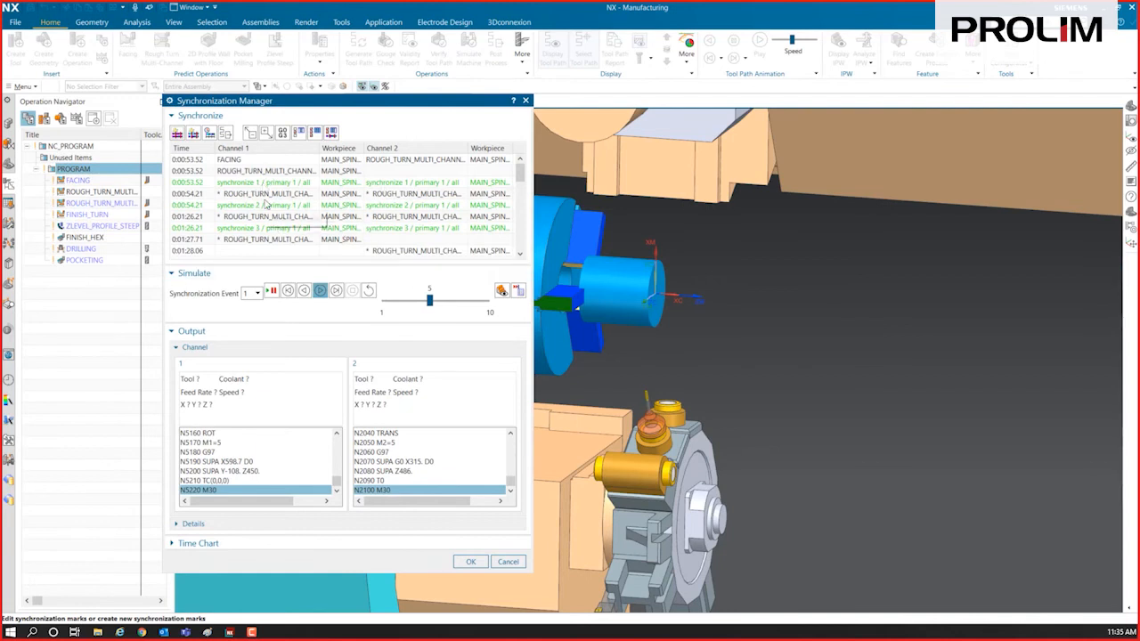
# Step: Review the synchronization list of both channels from the ROUGH_TURN_MULTI_CHANNEL marks through to FINISH_TURN and ZLEVEL_PROFILE_STEEP
pyautogui.scroll(-3, 374, 194)
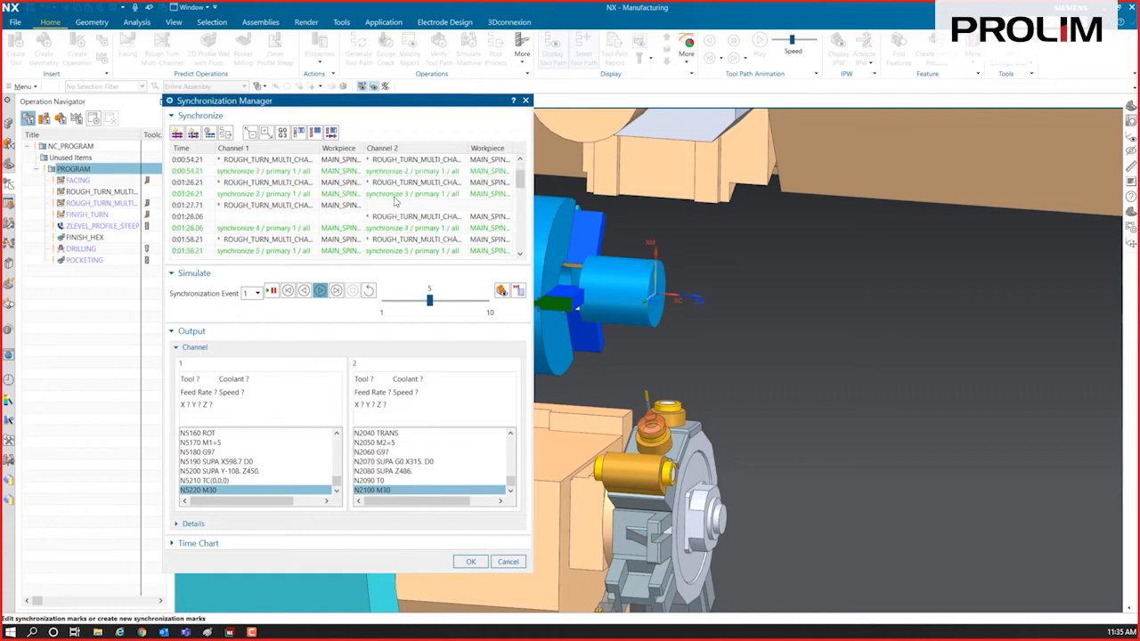
pyautogui.scroll(-4, 367, 203)
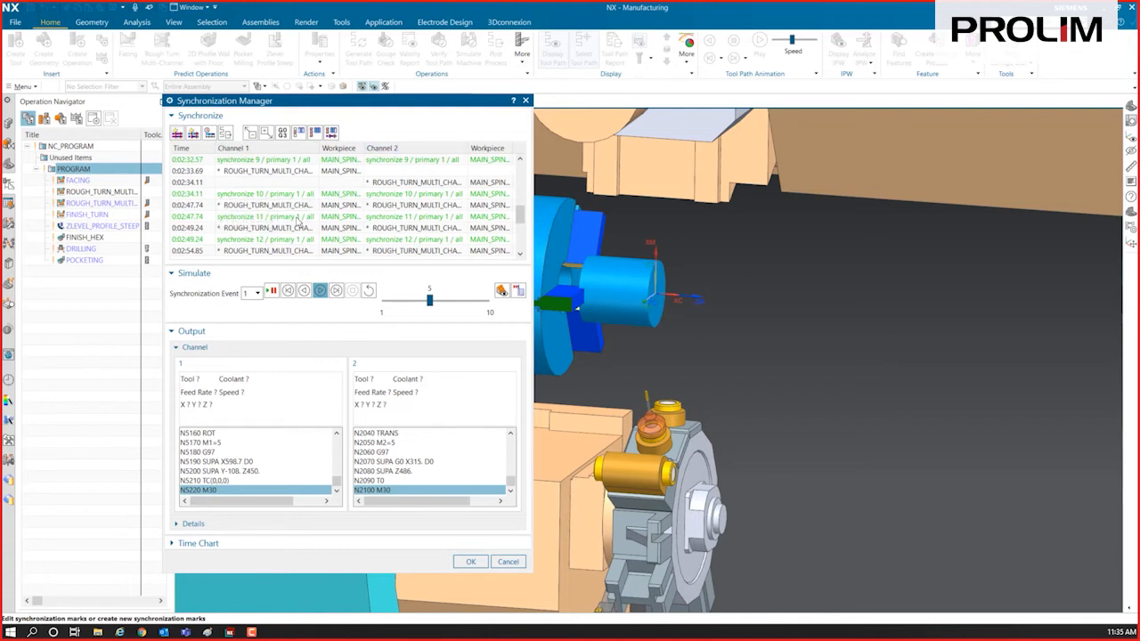
pyautogui.scroll(-3, 298, 220)
pyautogui.keyDown('shift'); pyautogui.moveTo(611, 120); pyautogui.dragTo(698, 231, button='middle'); pyautogui.keyUp('shift')
pyautogui.moveTo(745, 191); pyautogui.dragTo(709, 415, button='middle')
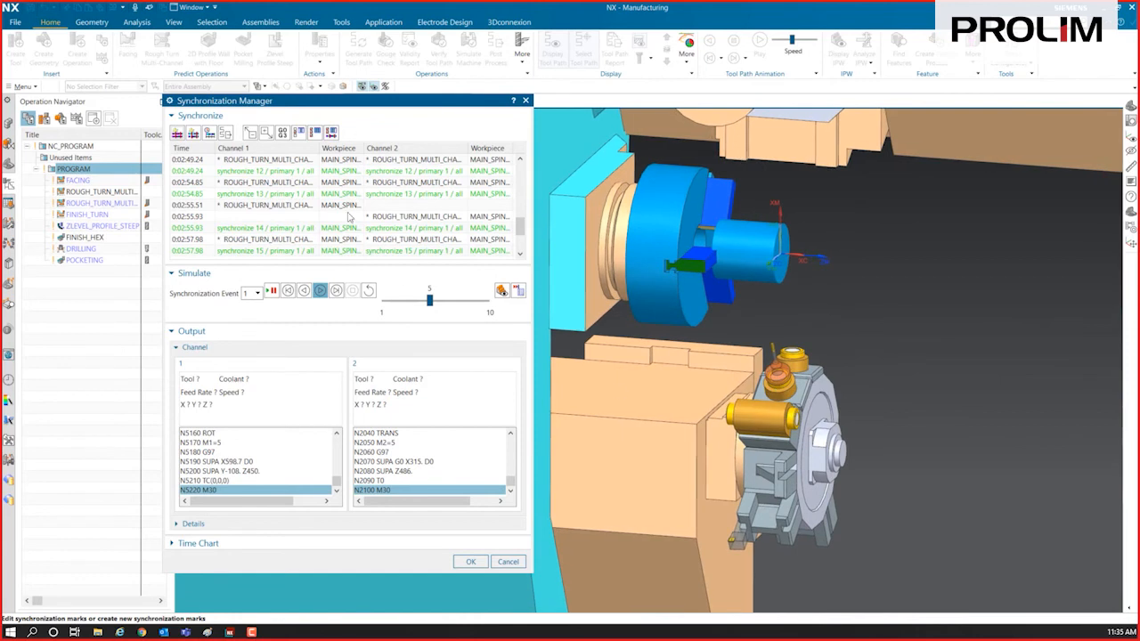
pyautogui.scroll(-3, 349, 216)
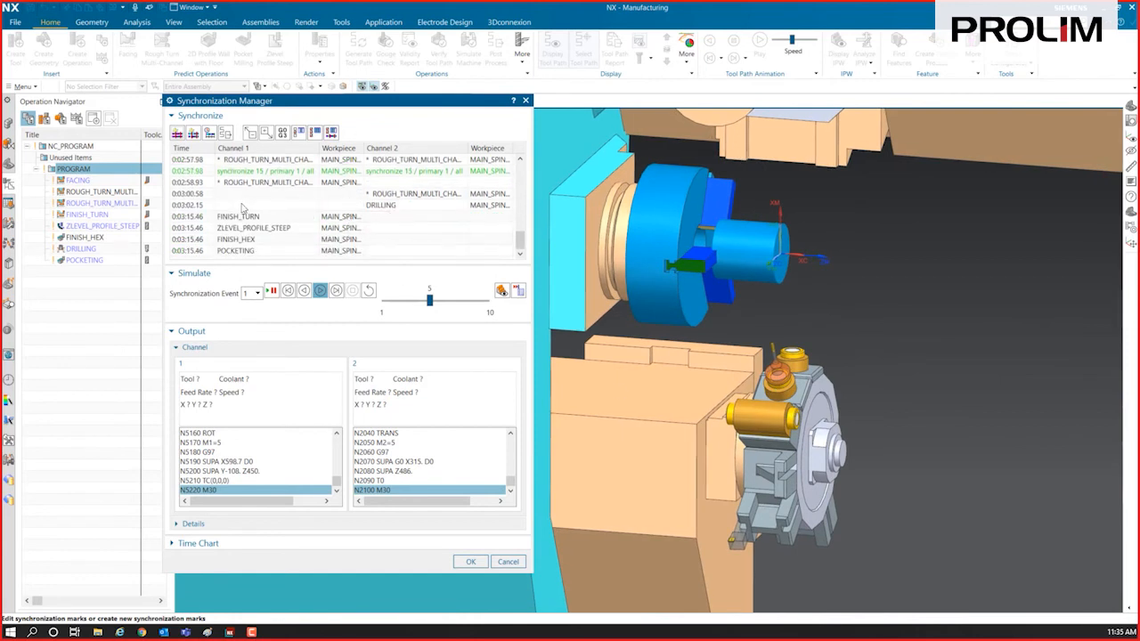
pyautogui.moveTo(293, 181)
pyautogui.click(229, 216)
pyautogui.click(252, 227)
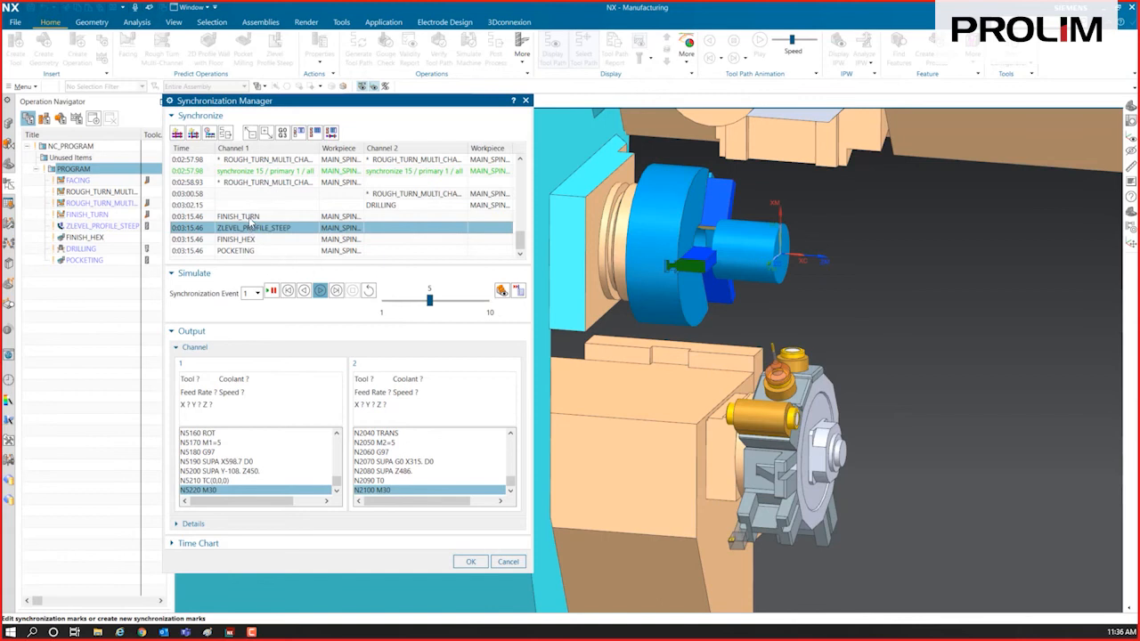
# Step: Insert a synchronization mark before POCKETING in channel 1, with channel 1 as primary and both channels affected
pyautogui.click(249, 251)
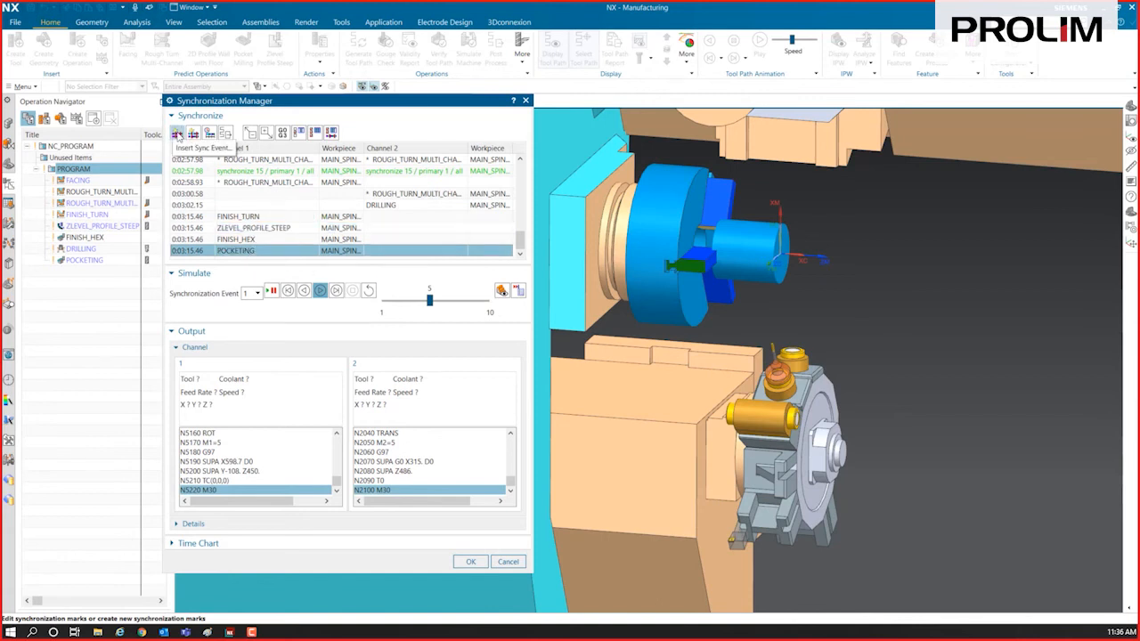
pyautogui.click(177, 133)
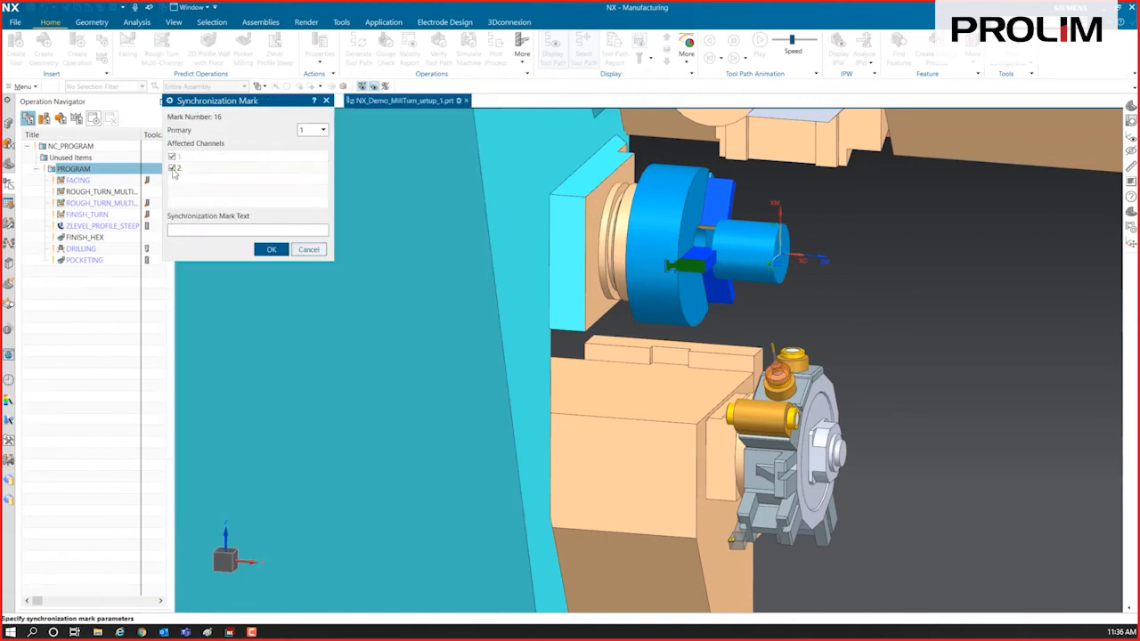
pyautogui.click(271, 250)
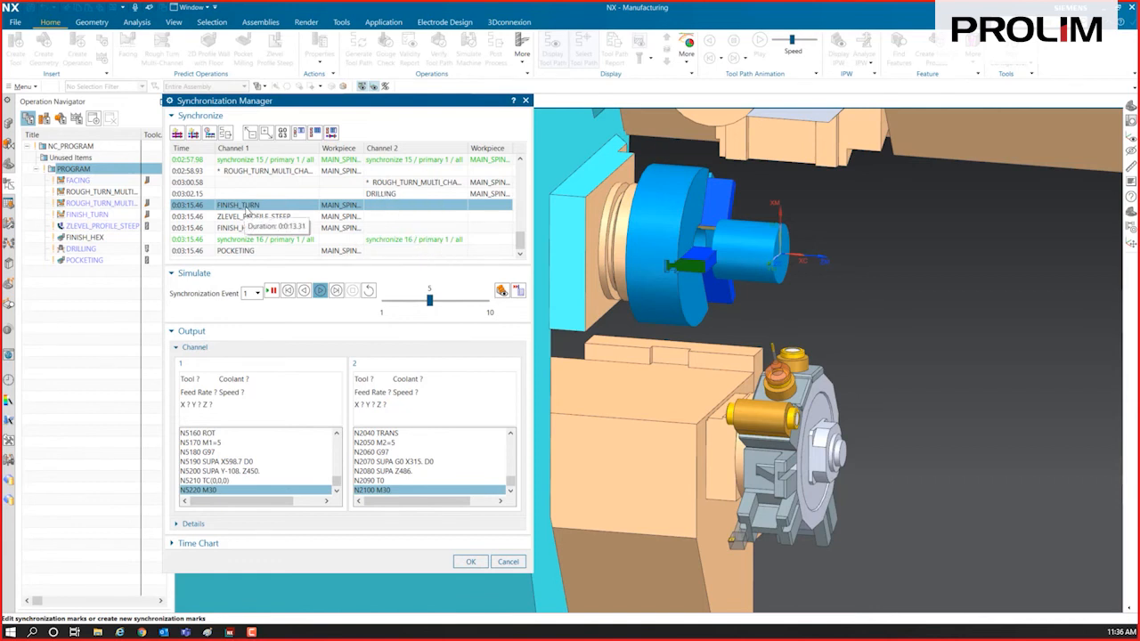
# Step: Move channel 2's side of synchronization mark 16 ahead of DRILLING so drilling follows the mark
pyautogui.click(398, 239)
pyautogui.moveTo(399, 242); pyautogui.dragTo(400, 196)
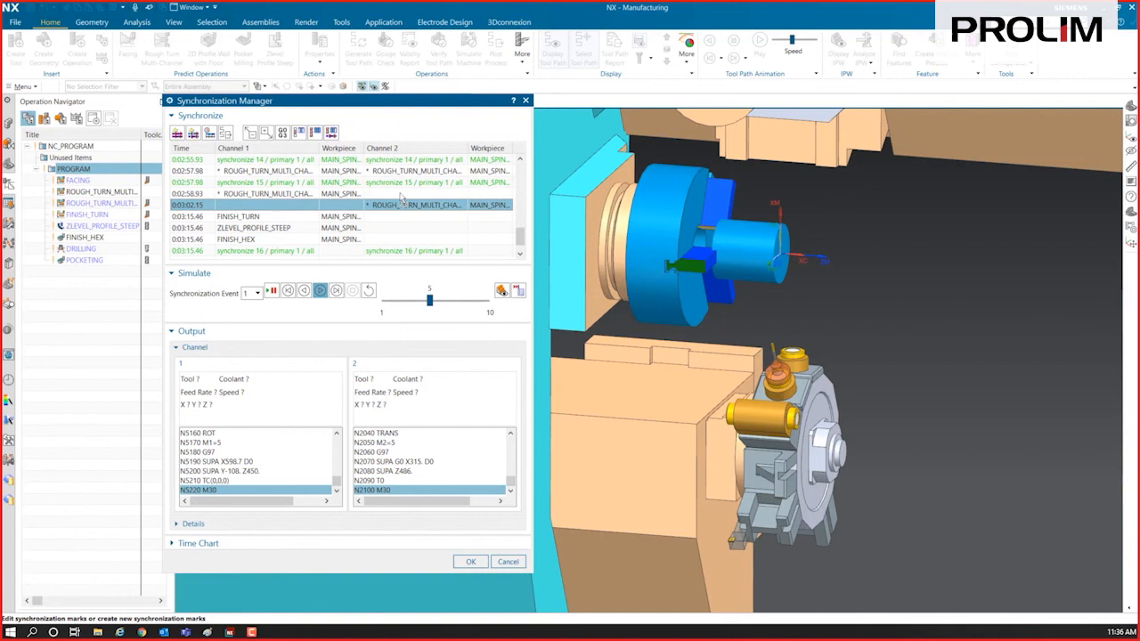
pyautogui.scroll(-1, 266, 180)
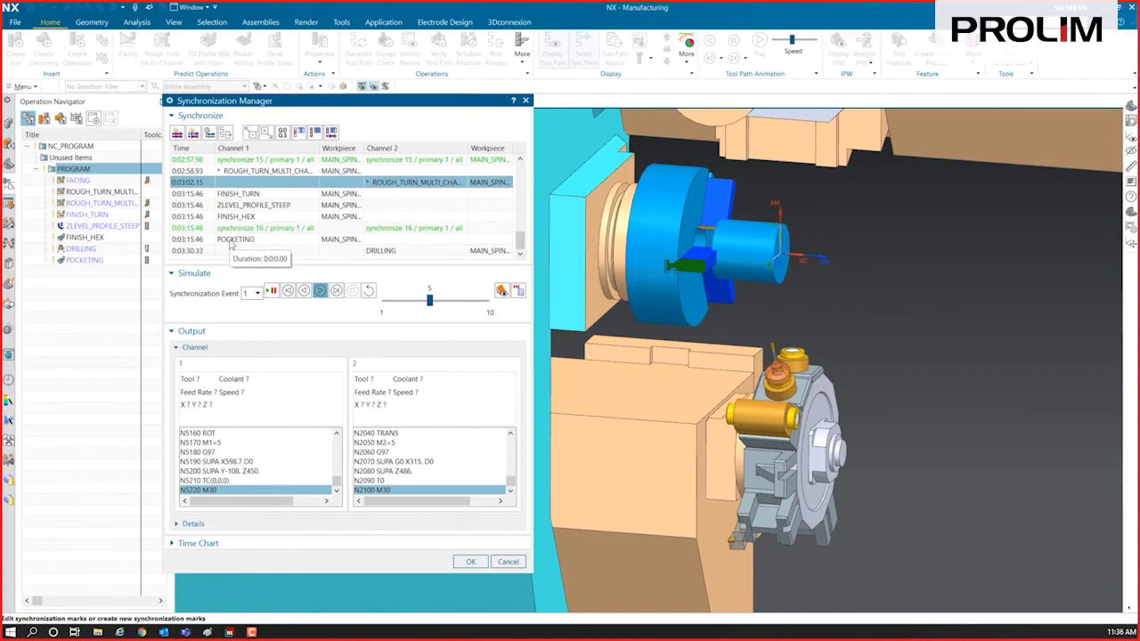
# Step: Insert a synchronization mark at DRILLING in channel 2, with channel 2 as primary and both channels affected
pyautogui.click(393, 252)
pyautogui.click(179, 133)
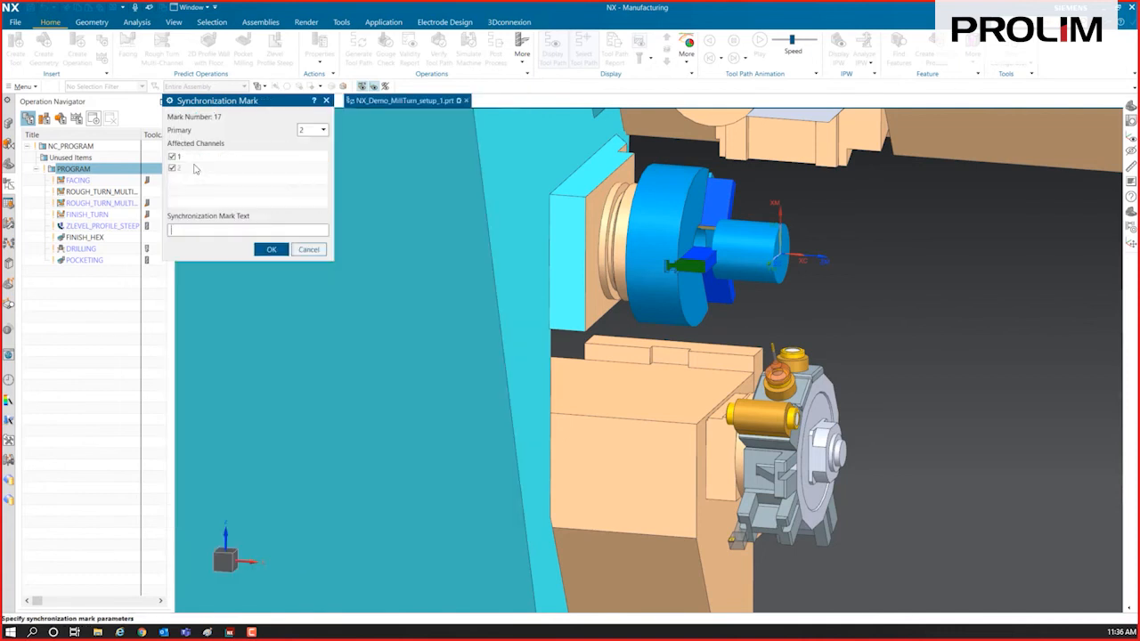
pyautogui.click(271, 249)
pyautogui.scroll(-1, 327, 222)
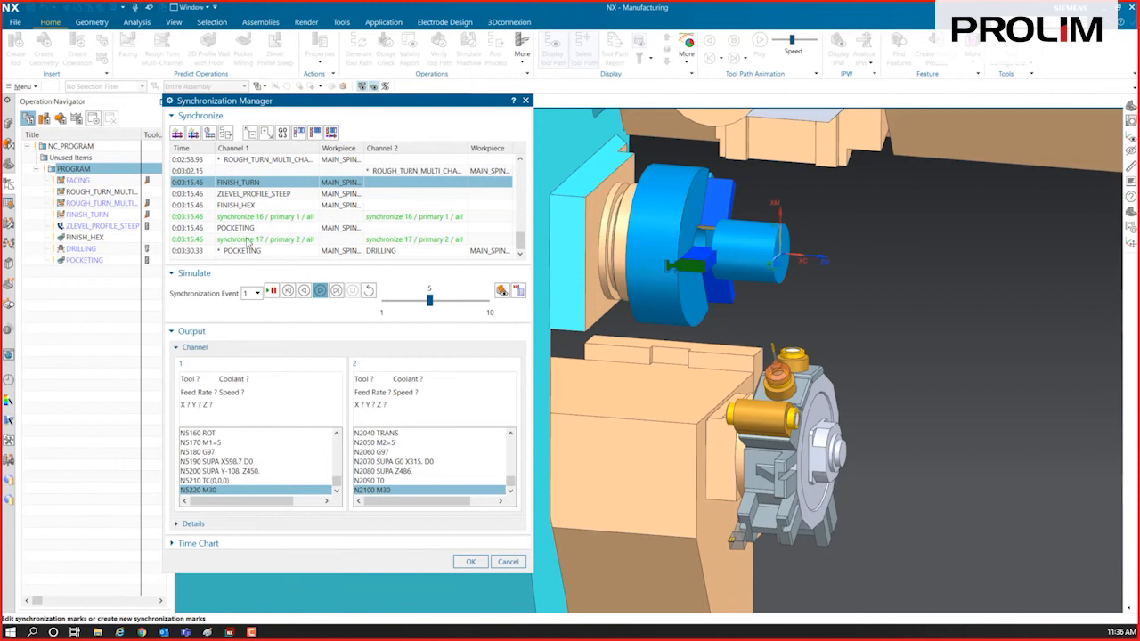
# Step: Place synchronization mark 17 before POCKETING in channel 1 and after DRILLING in channel 2, and update the synchronized program
pyautogui.moveTo(244, 240); pyautogui.dragTo(251, 229)
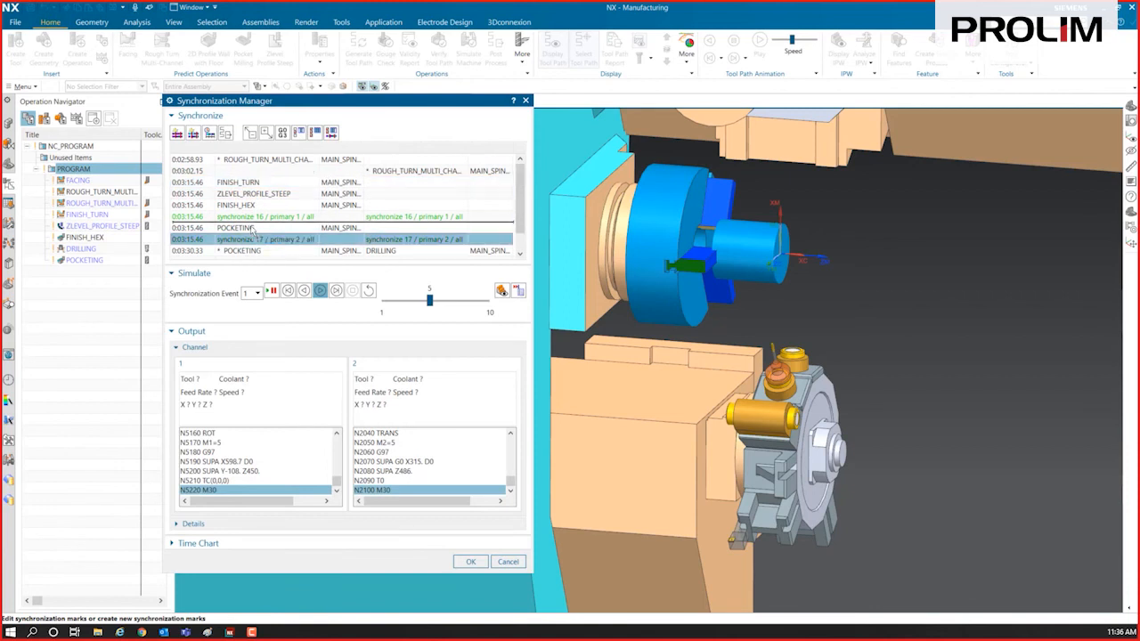
pyautogui.click(391, 240)
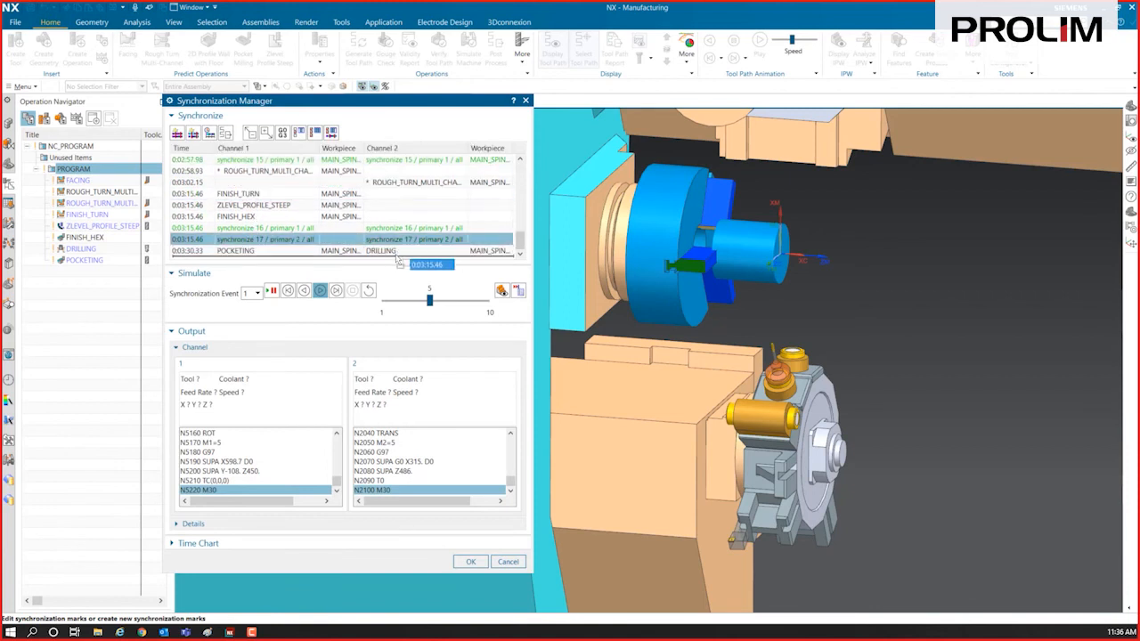
pyautogui.moveTo(398, 258); pyautogui.dragTo(398, 259)
pyautogui.click(262, 182)
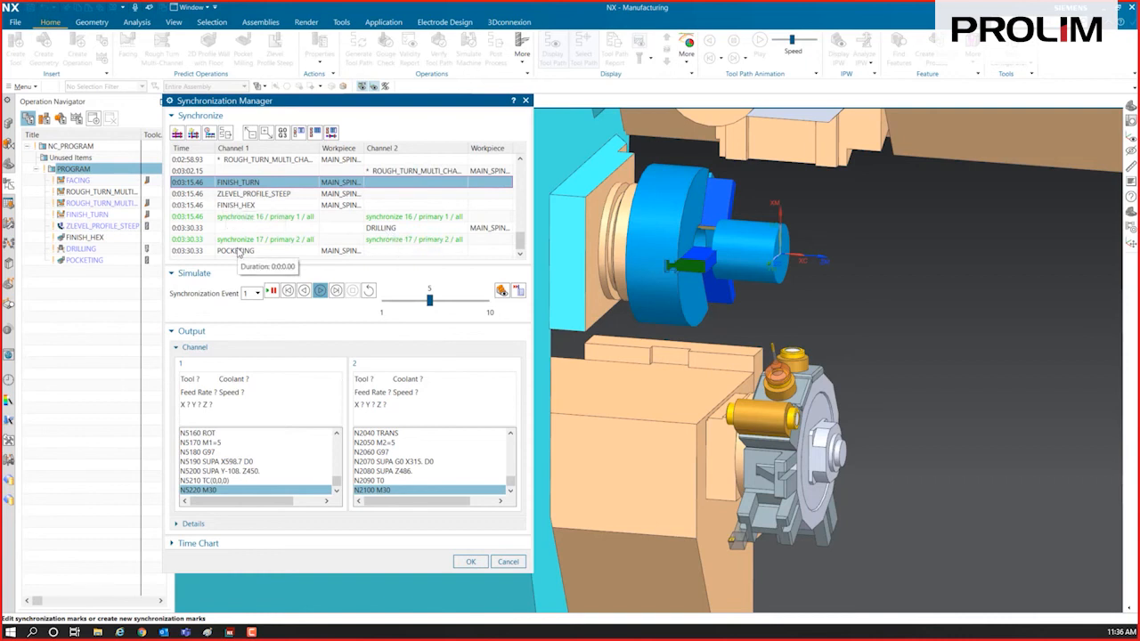
pyautogui.click(369, 293)
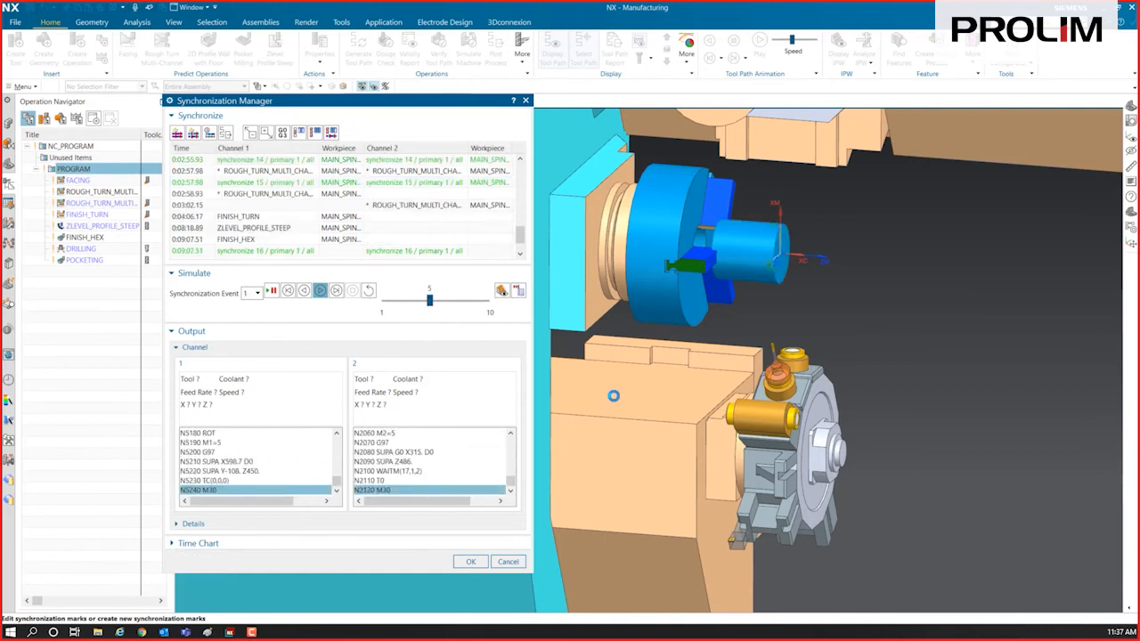
# Step: Set up the simulation's material removal display with Increment Based IPW update, Fine animation accuracy and a translucency of 49
pyautogui.click(502, 292)
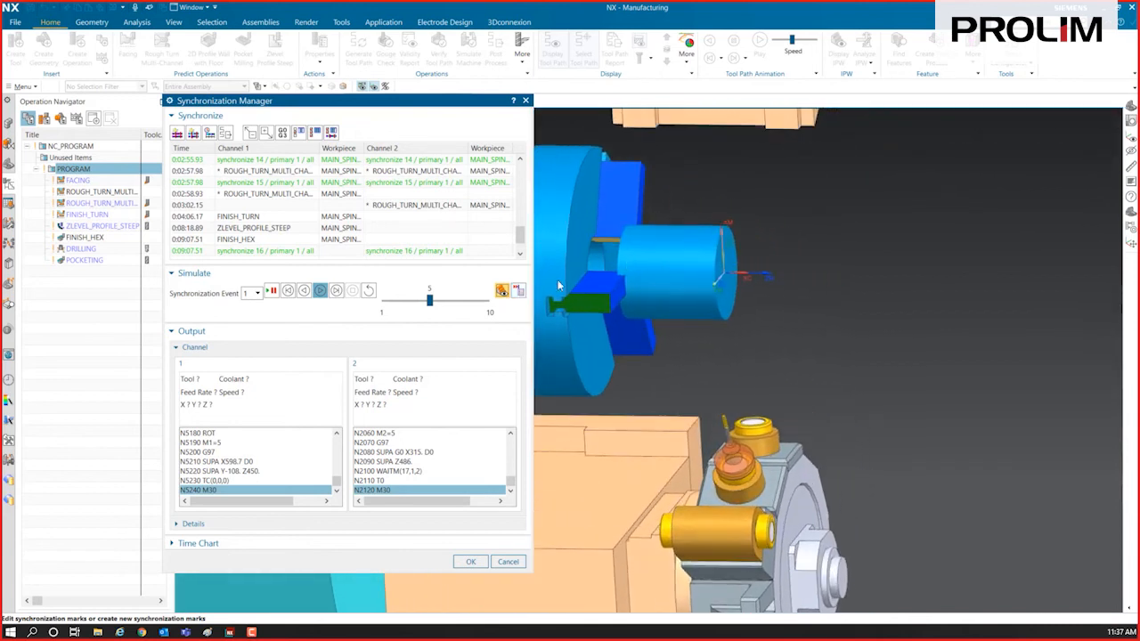
pyautogui.click(520, 293)
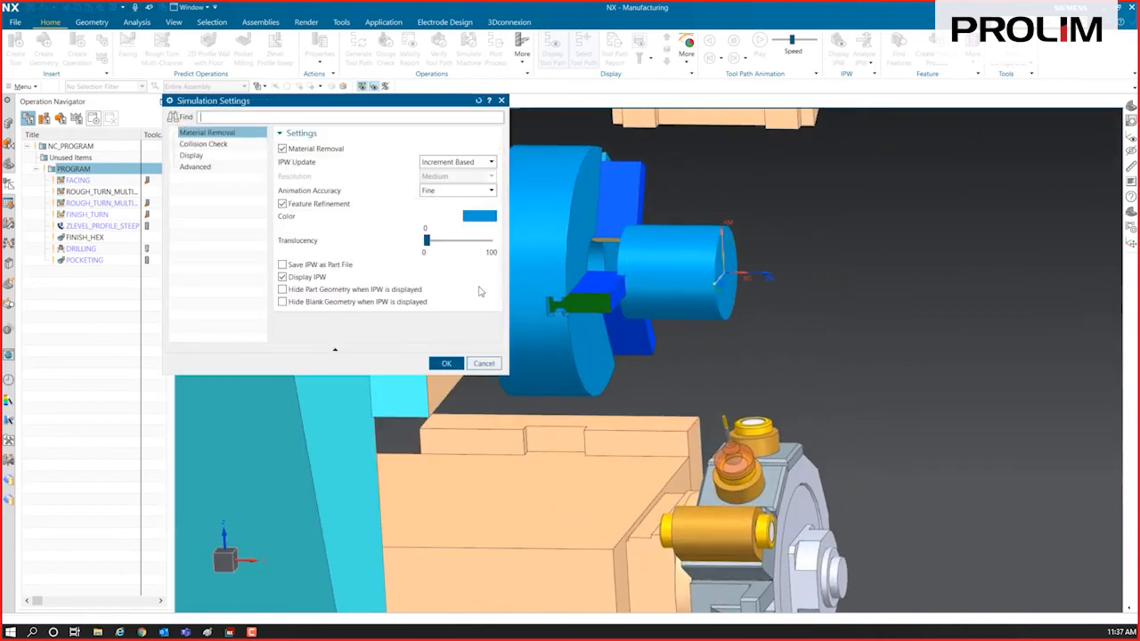
pyautogui.click(460, 165)
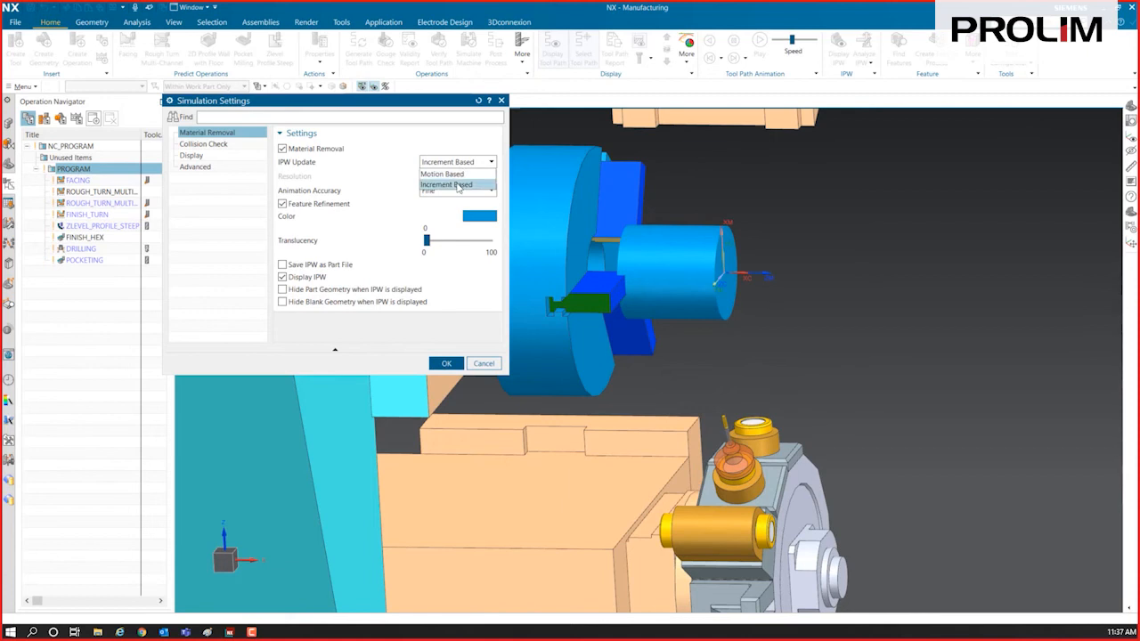
pyautogui.click(459, 185)
pyautogui.click(456, 192)
pyautogui.click(428, 202)
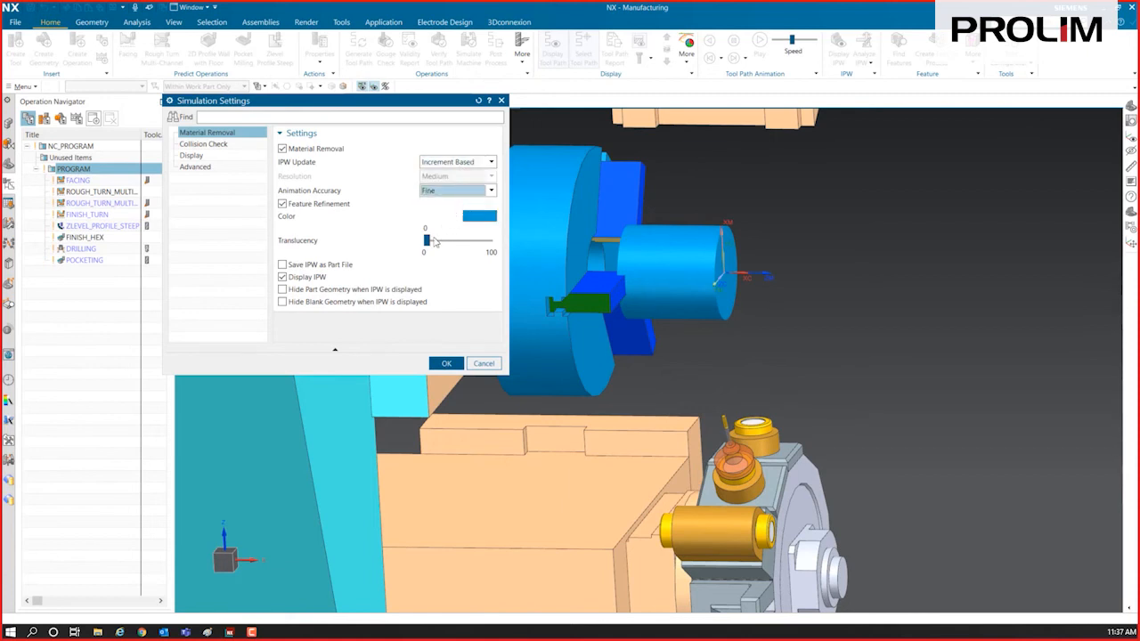
pyautogui.moveTo(427, 244); pyautogui.dragTo(452, 243)
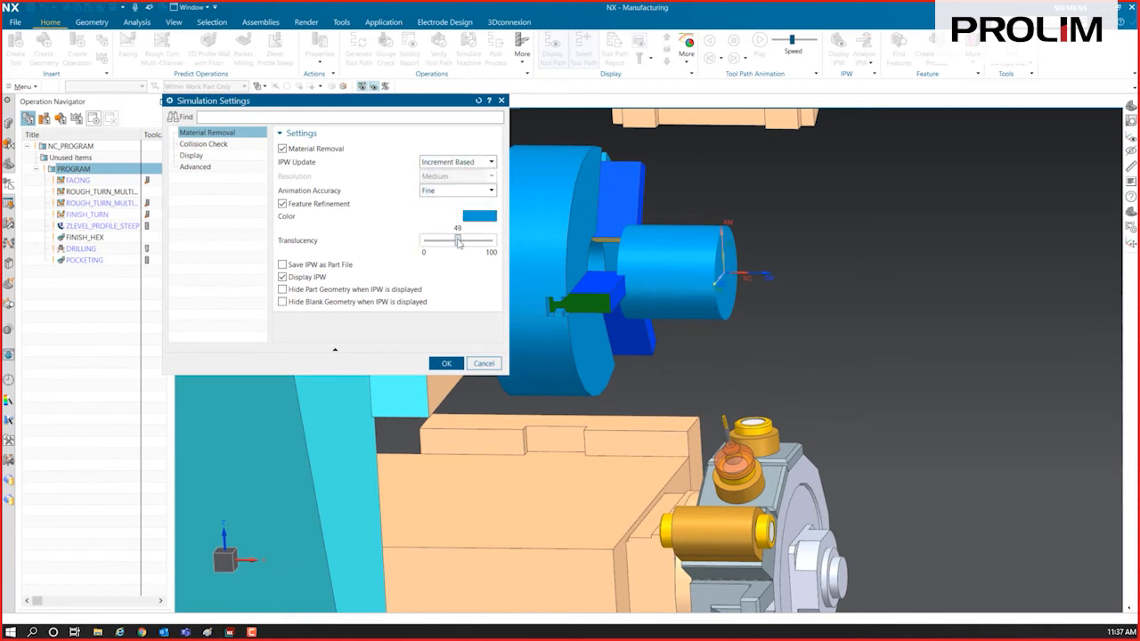
pyautogui.click(446, 363)
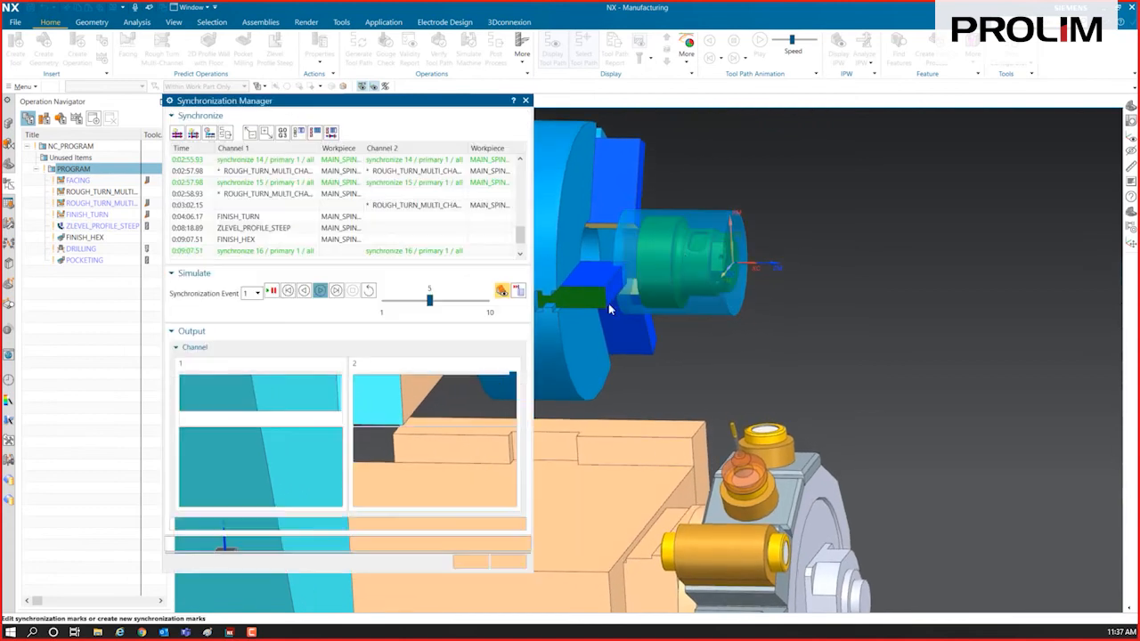
# Step: Run the two-channel machine simulation of the program from the FACING operation at speed 4
pyautogui.scroll(-4, 715, 244)
pyautogui.moveTo(715, 267); pyautogui.dragTo(669, 341, button='middle')
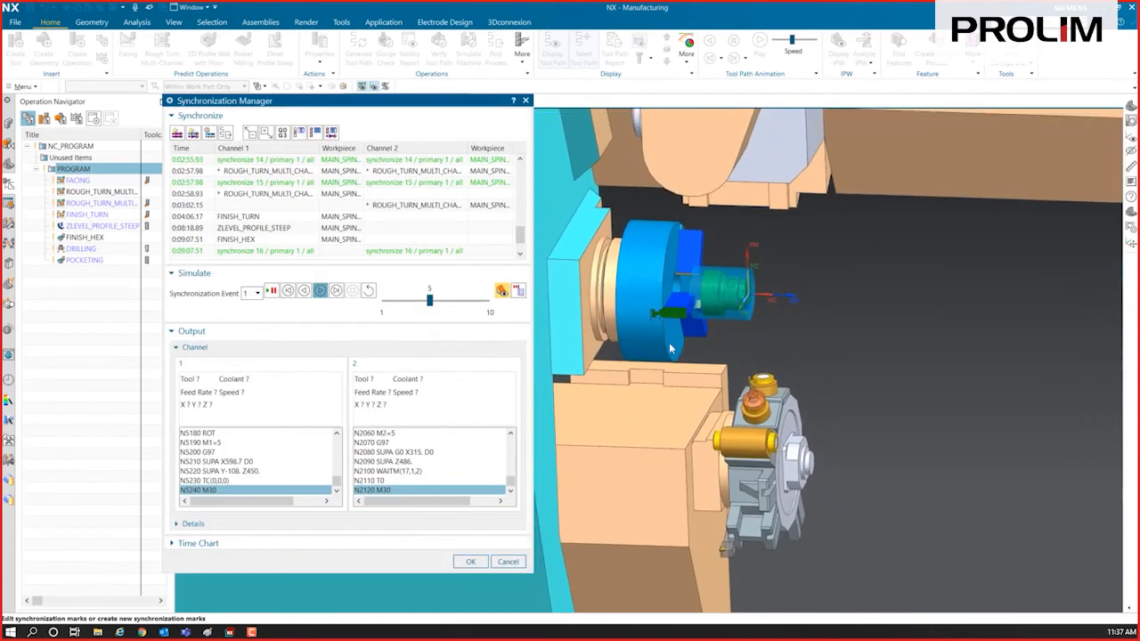
pyautogui.click(405, 304)
pyautogui.click(352, 291)
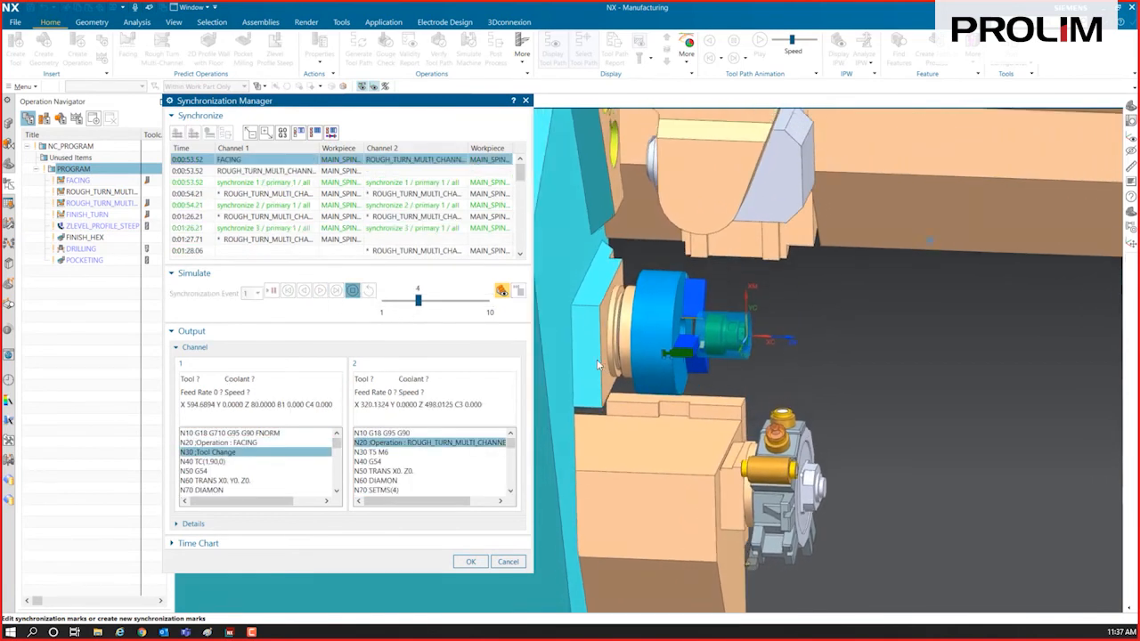
pyautogui.scroll(-2, 599, 366)
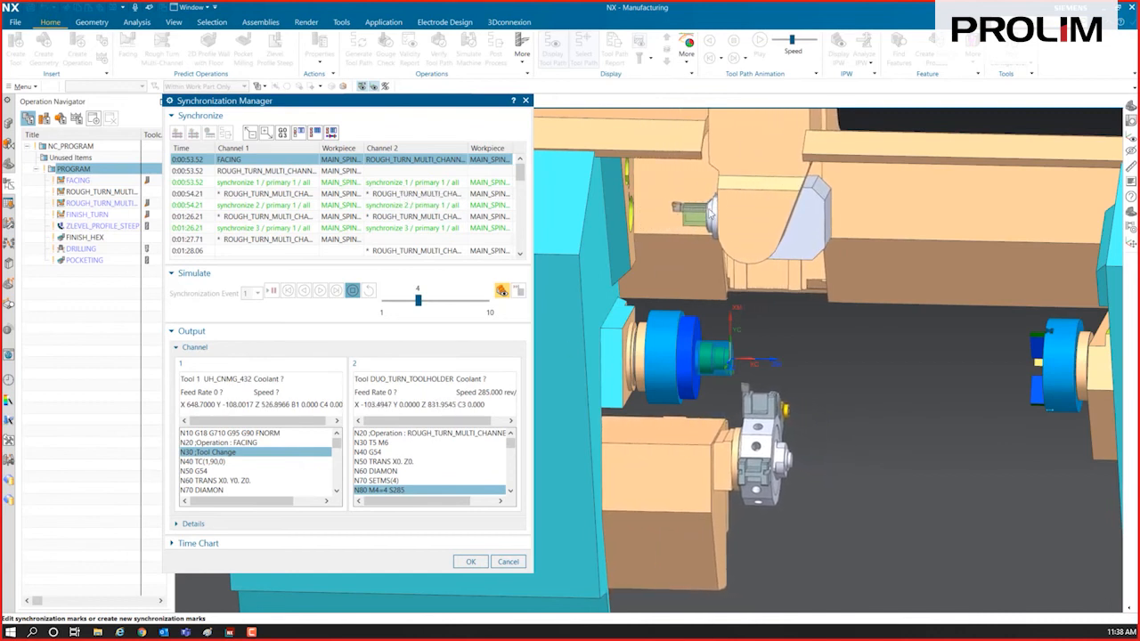
# Step: Raise the simulation speed to 6 and on to 8 while following the facing cut up close
pyautogui.click(440, 306)
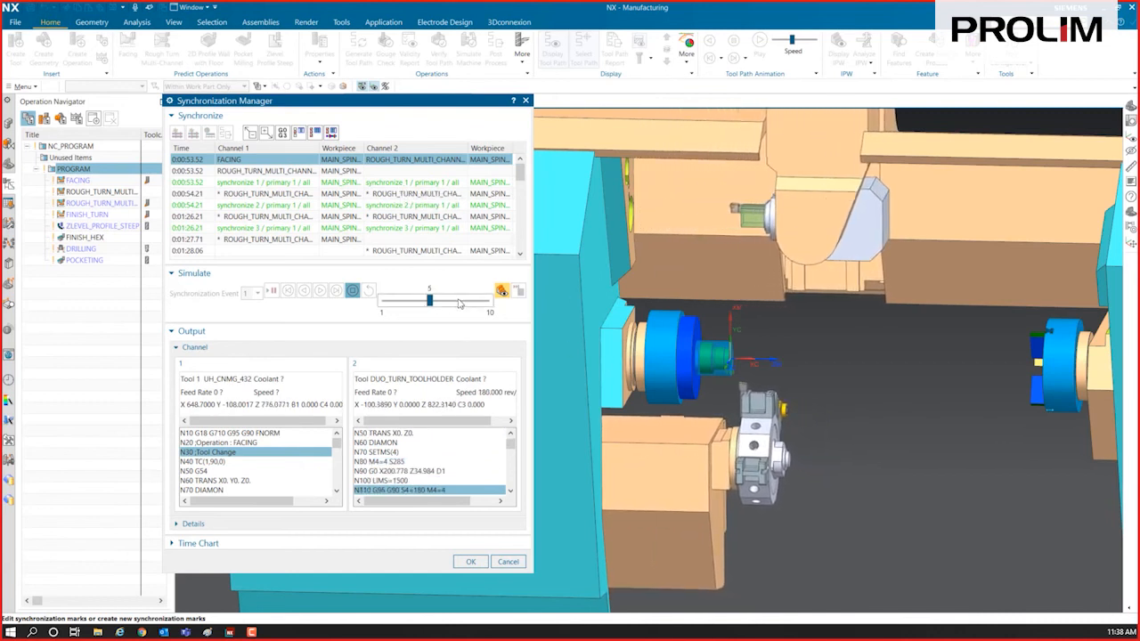
pyautogui.scroll(3, 737, 367)
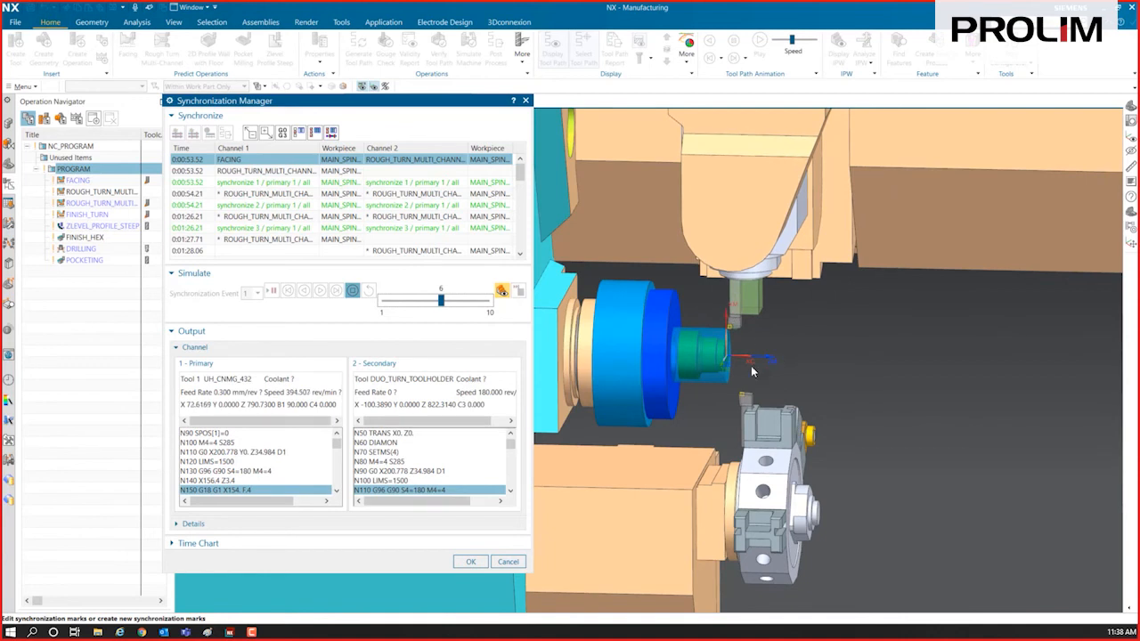
pyautogui.scroll(3, 734, 361)
pyautogui.scroll(2, 736, 361)
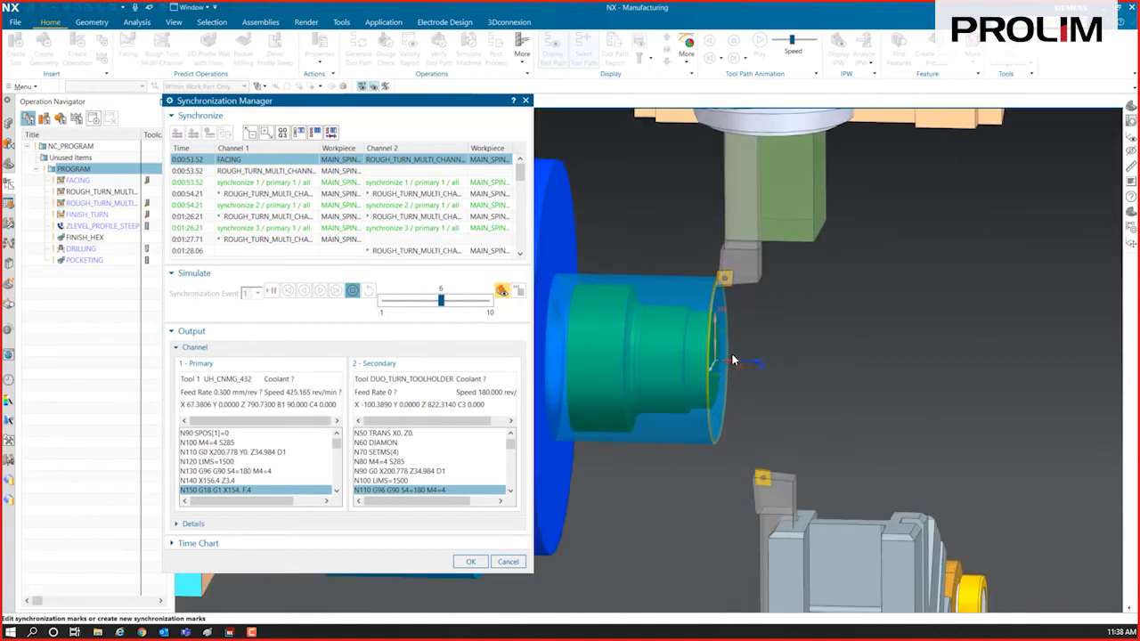
pyautogui.click(471, 301)
pyautogui.click(478, 301)
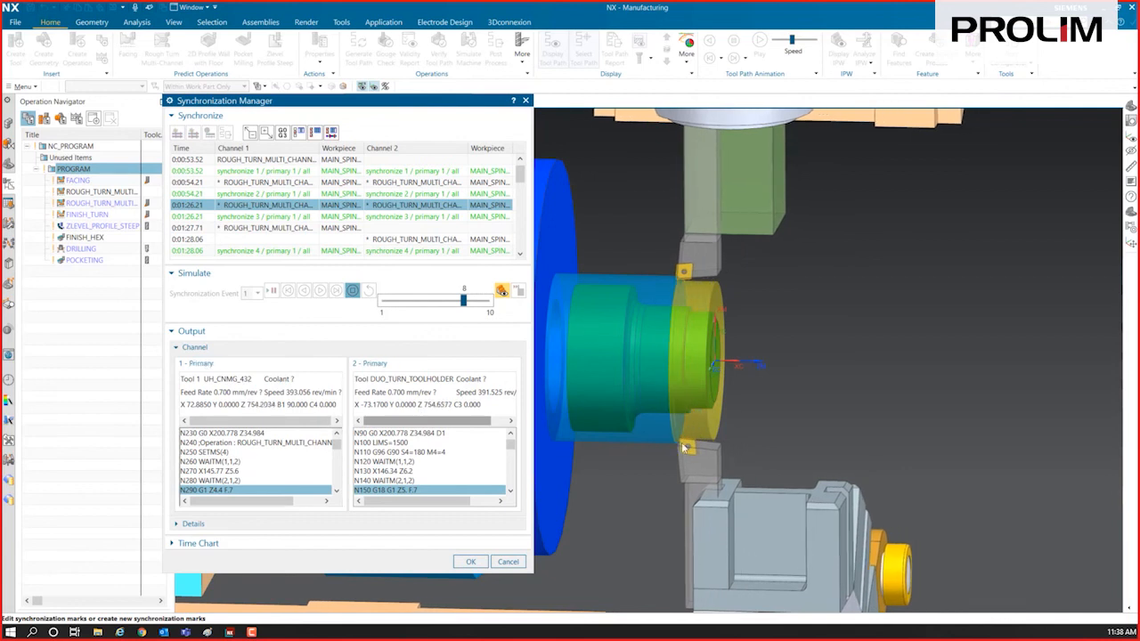
# Step: Examine both tools' synchronized rough turning passes in the simulation, raising the speed to 9 and returning it to 8
pyautogui.scroll(3, 663, 279)
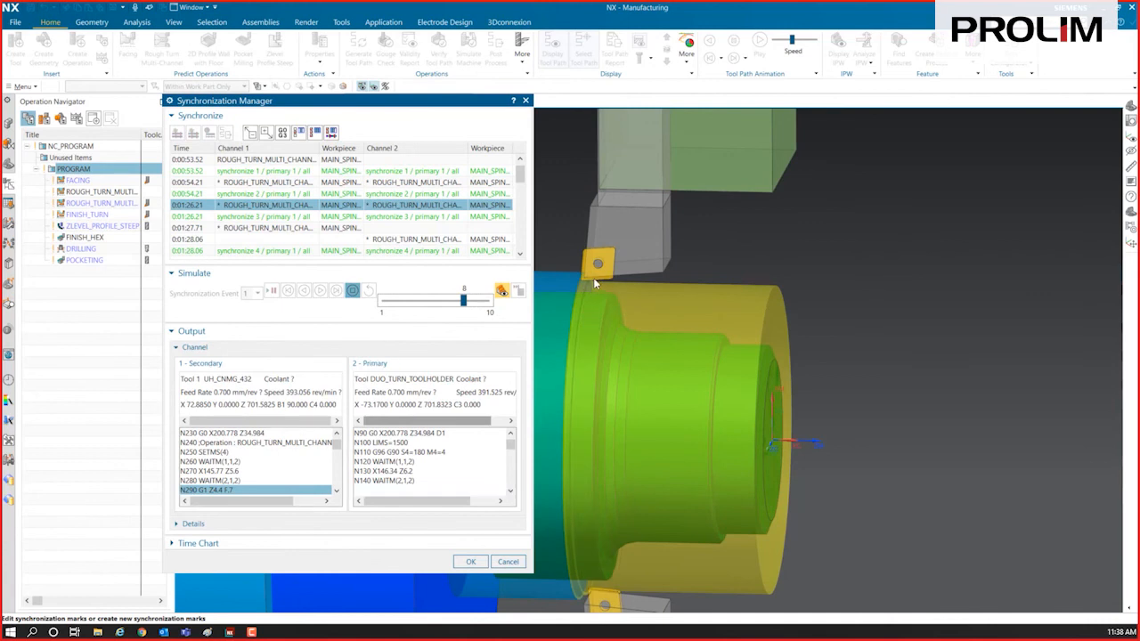
pyautogui.scroll(-2, 951, 323)
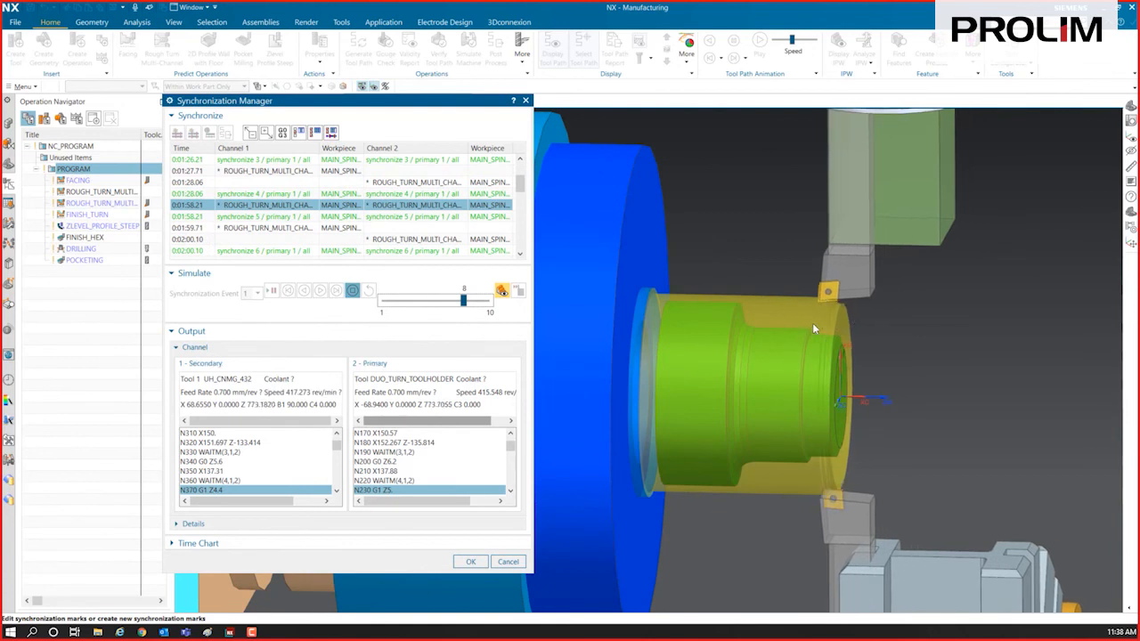
pyautogui.scroll(4, 792, 311)
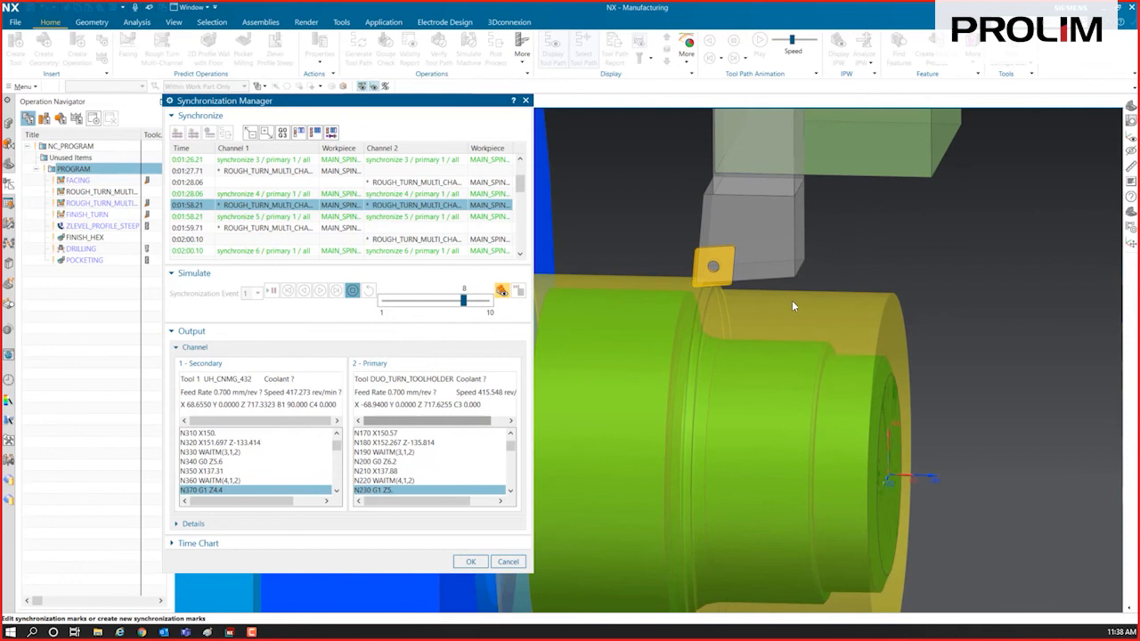
pyautogui.scroll(-3, 698, 283)
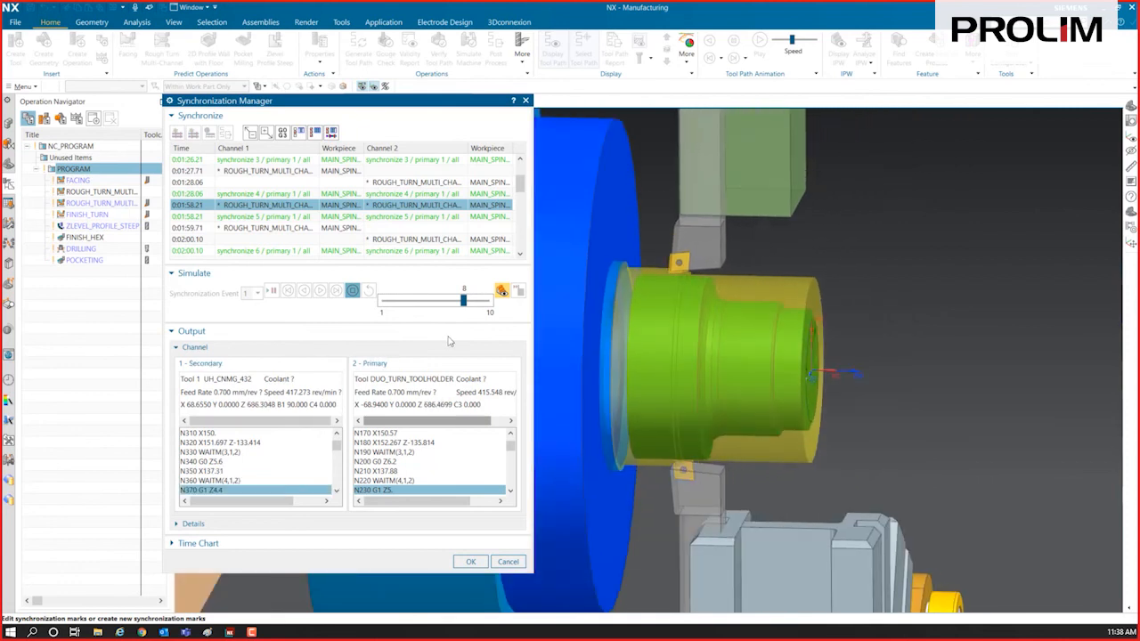
pyautogui.click(479, 305)
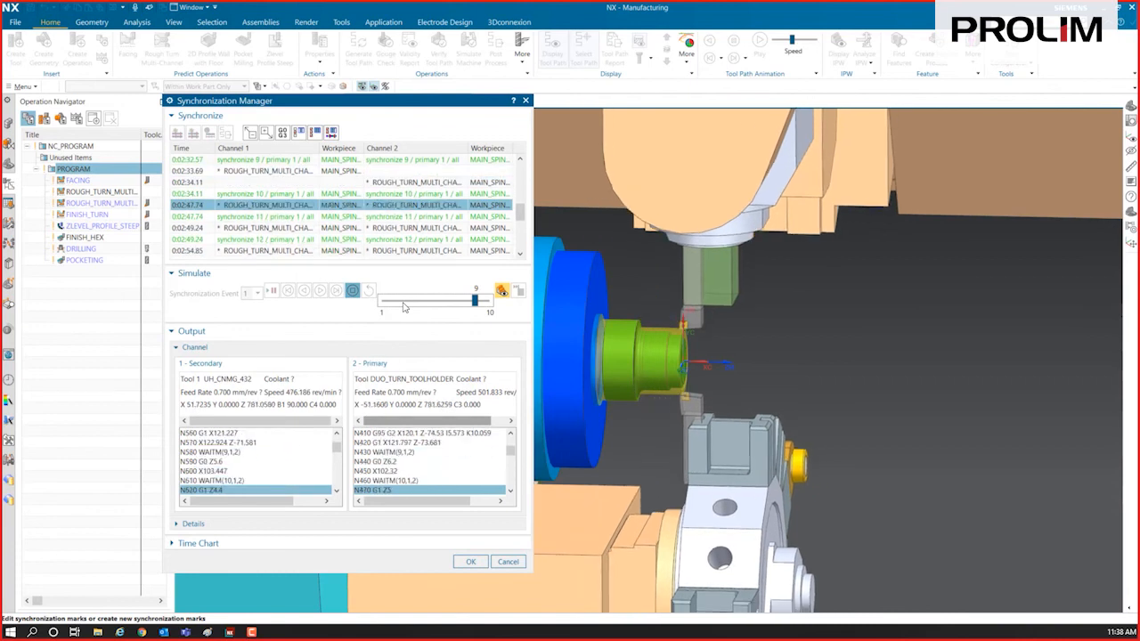
pyautogui.click(404, 303)
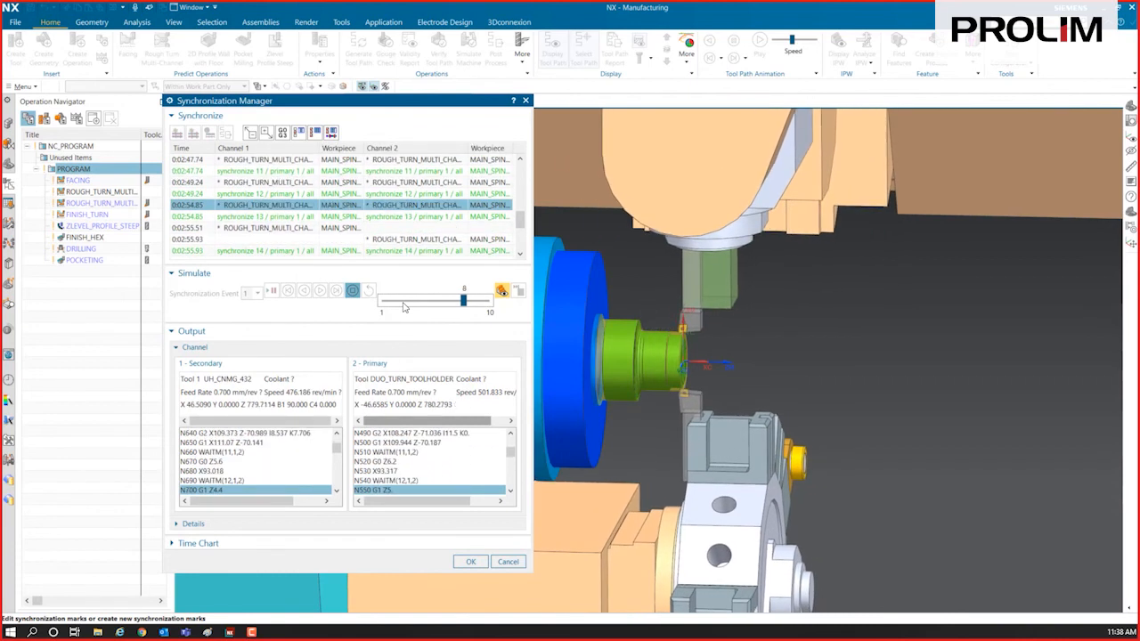
# Step: Follow the finish turning, hex milling and drilling in the simulation, setting the speed to 9, 6 and 7
pyautogui.click(404, 303)
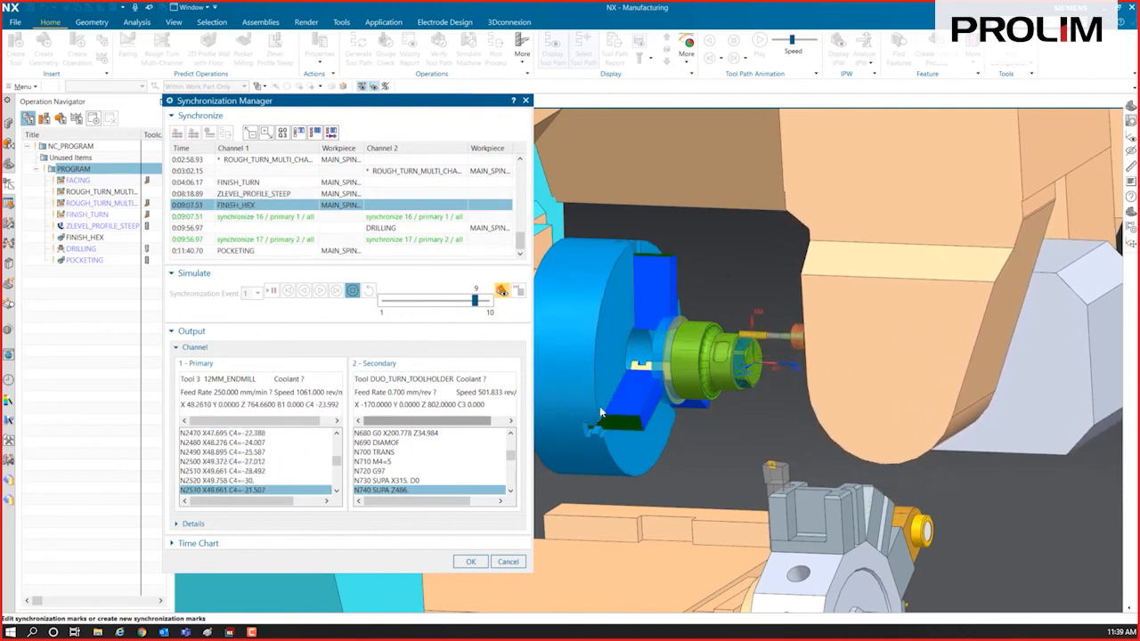
pyautogui.click(406, 304)
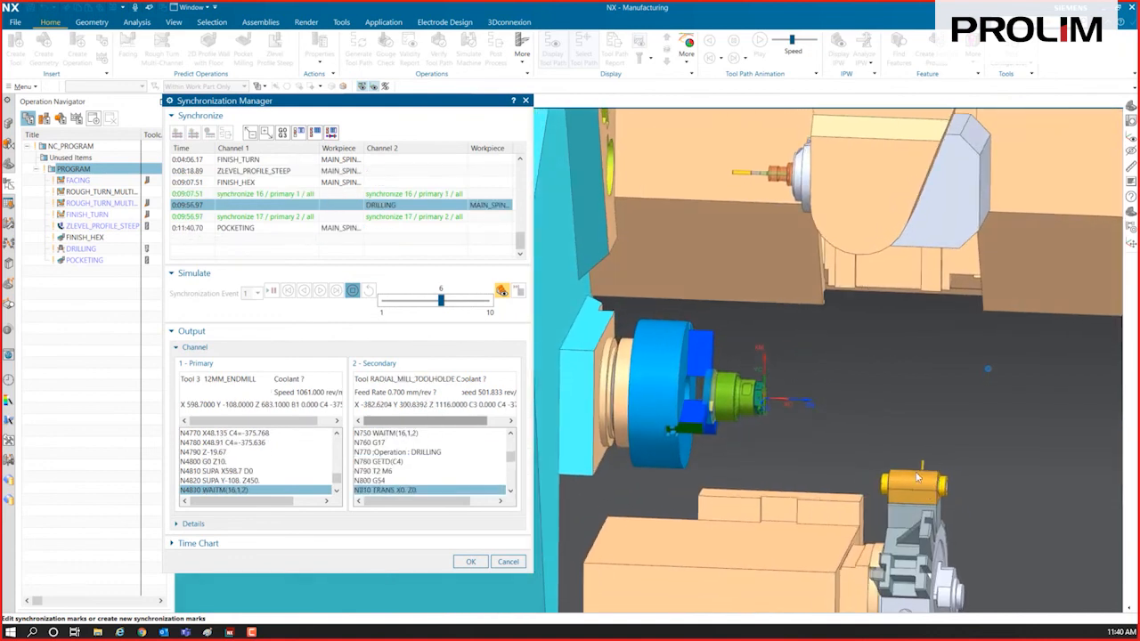
pyautogui.scroll(5, 884, 448)
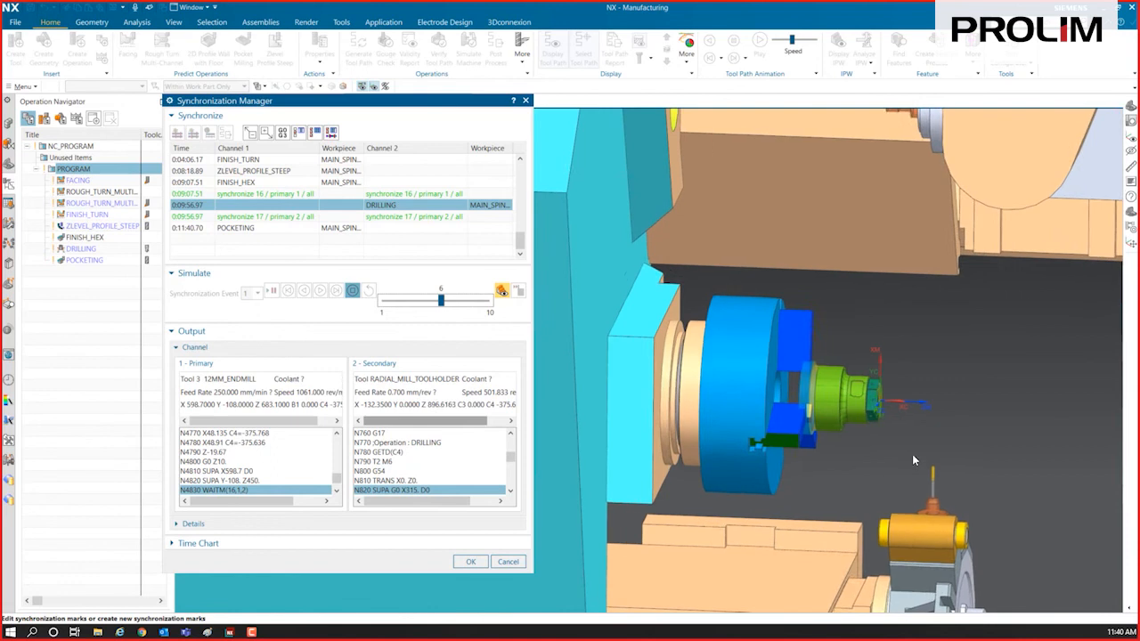
pyautogui.scroll(2, 962, 460)
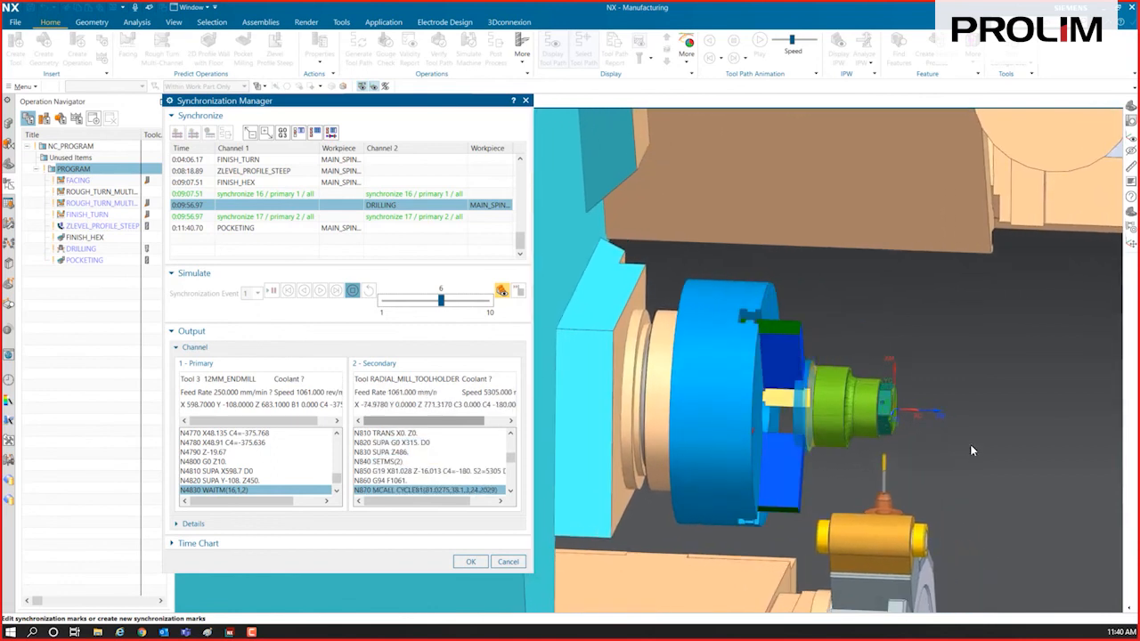
pyautogui.click(469, 303)
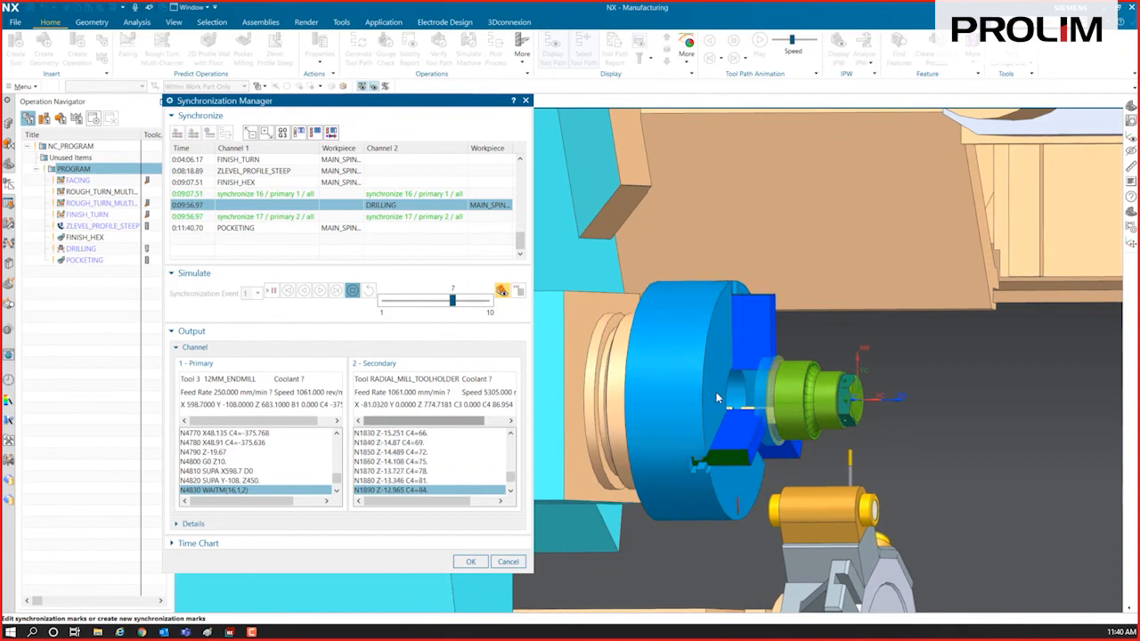
# Step: Follow the POCKETING operation up close through the end of the simulation, raising the speed to 8 and 9 and returning it to 7
pyautogui.scroll(-3, 737, 401)
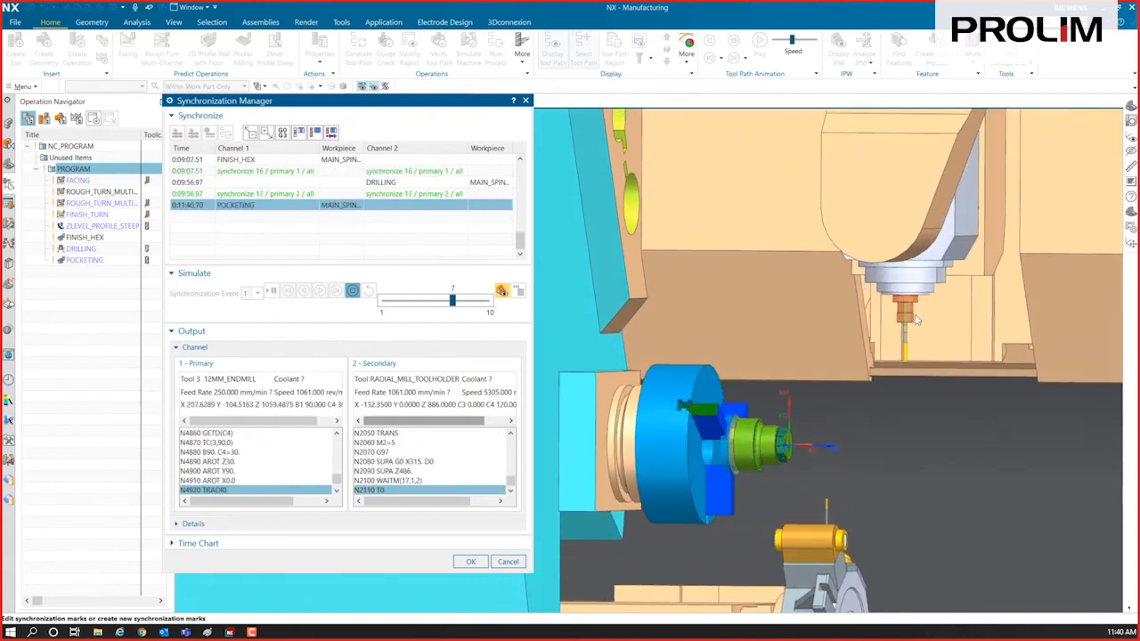
pyautogui.scroll(5, 760, 450)
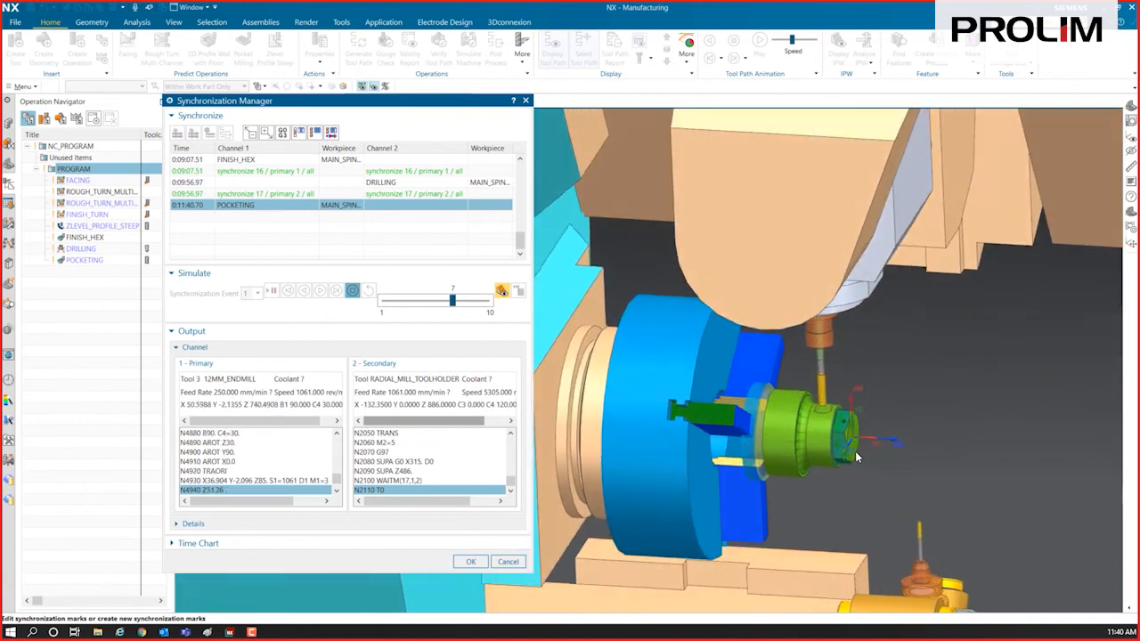
pyautogui.scroll(1, 855, 454)
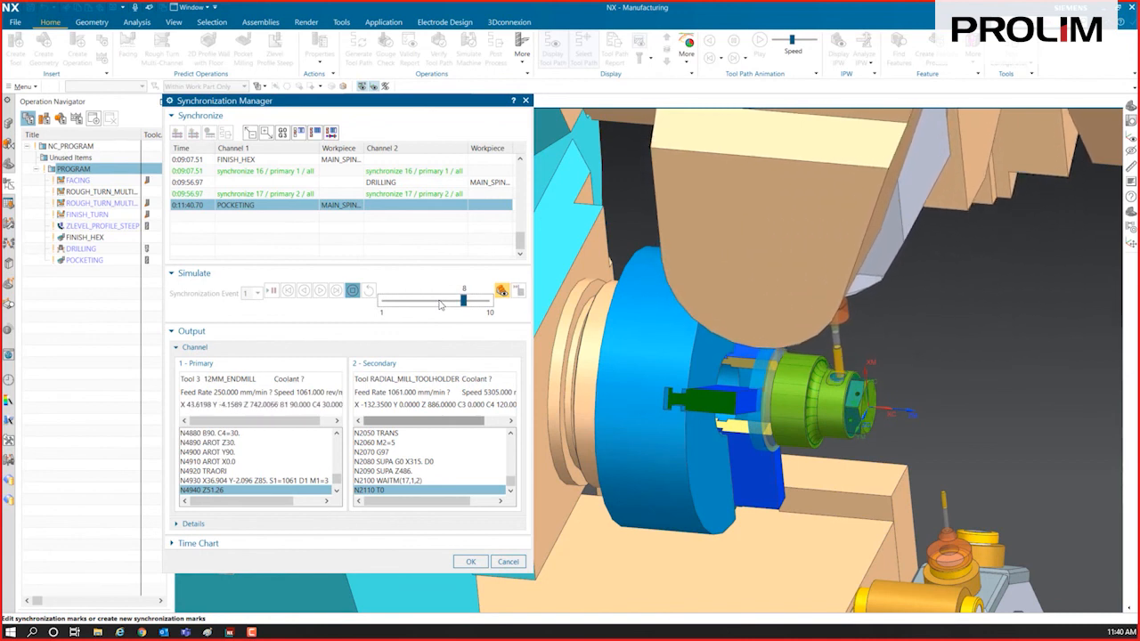
pyautogui.click(484, 304)
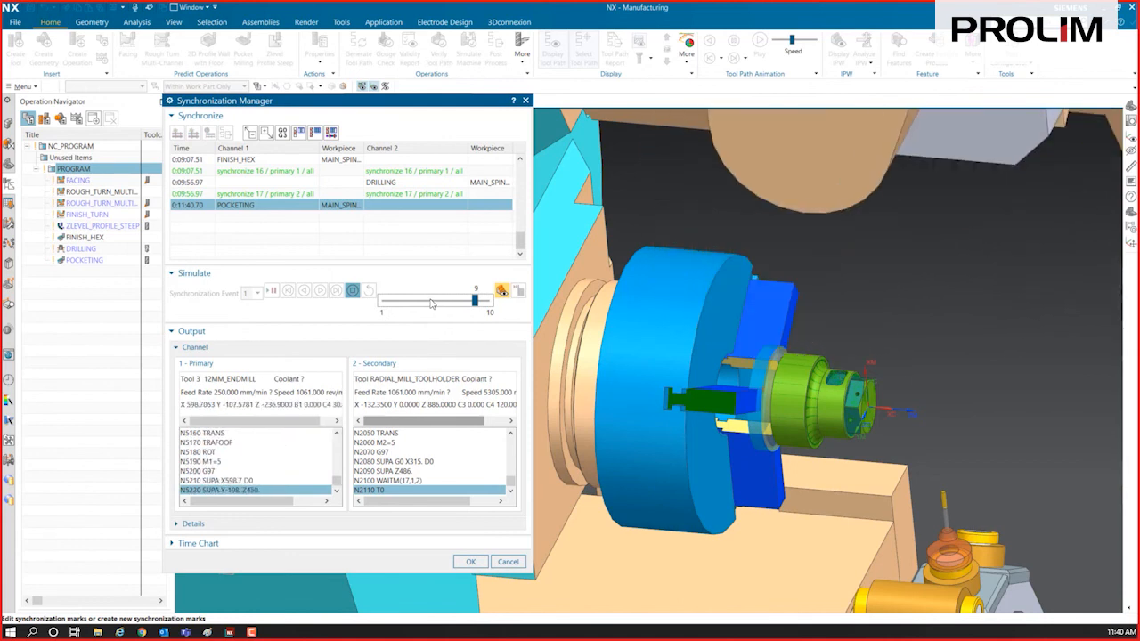
pyautogui.click(432, 303)
pyautogui.click(432, 304)
pyautogui.scroll(-4, 721, 288)
pyautogui.moveTo(760, 244); pyautogui.dragTo(540, 312, button='middle')
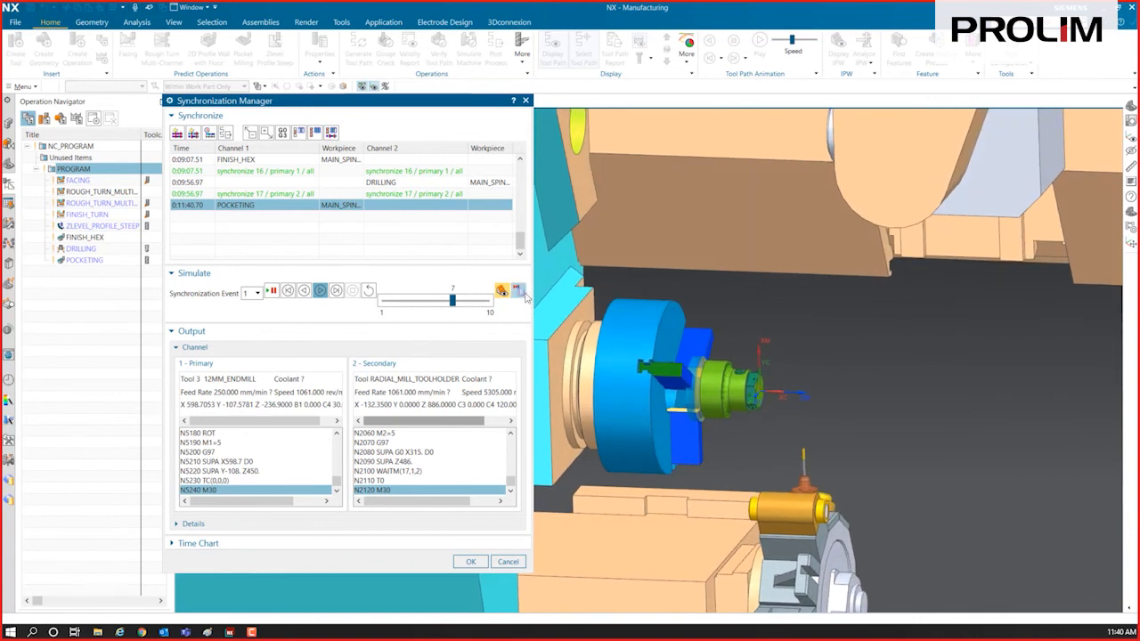
# Step: Review the simulation's collision check and material removal settings and accept them
pyautogui.click(520, 293)
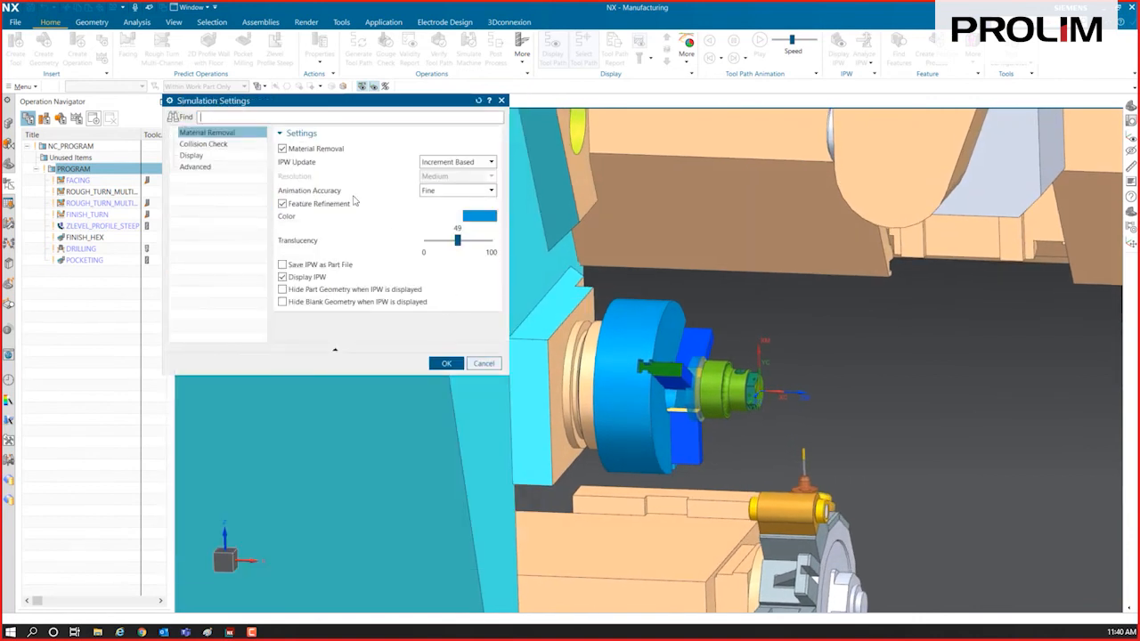
pyautogui.click(200, 144)
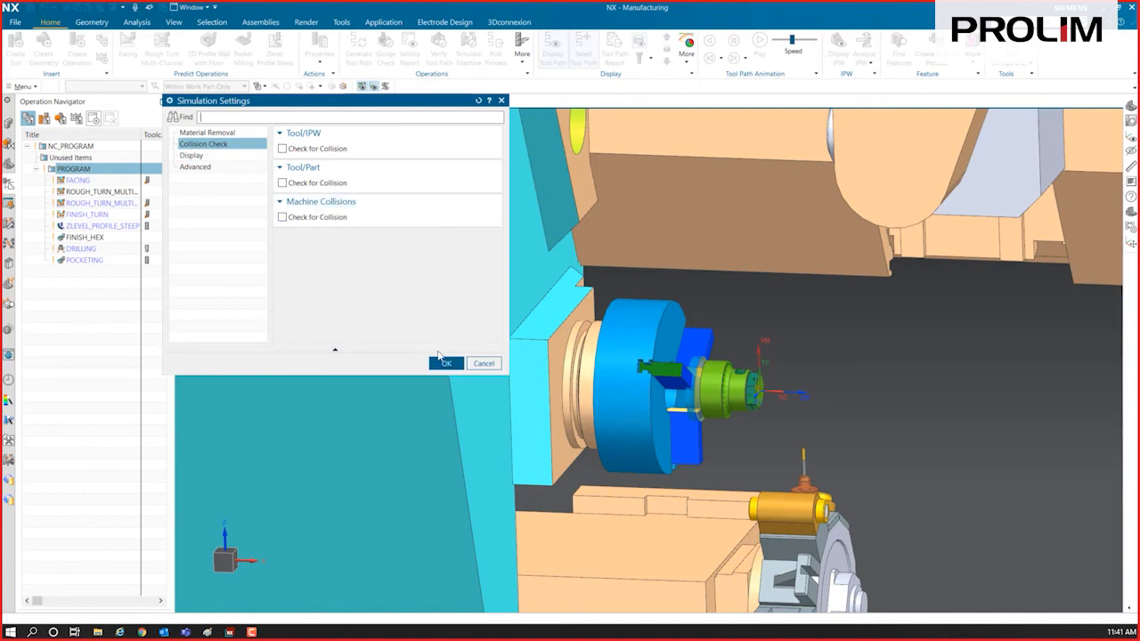
pyautogui.click(210, 132)
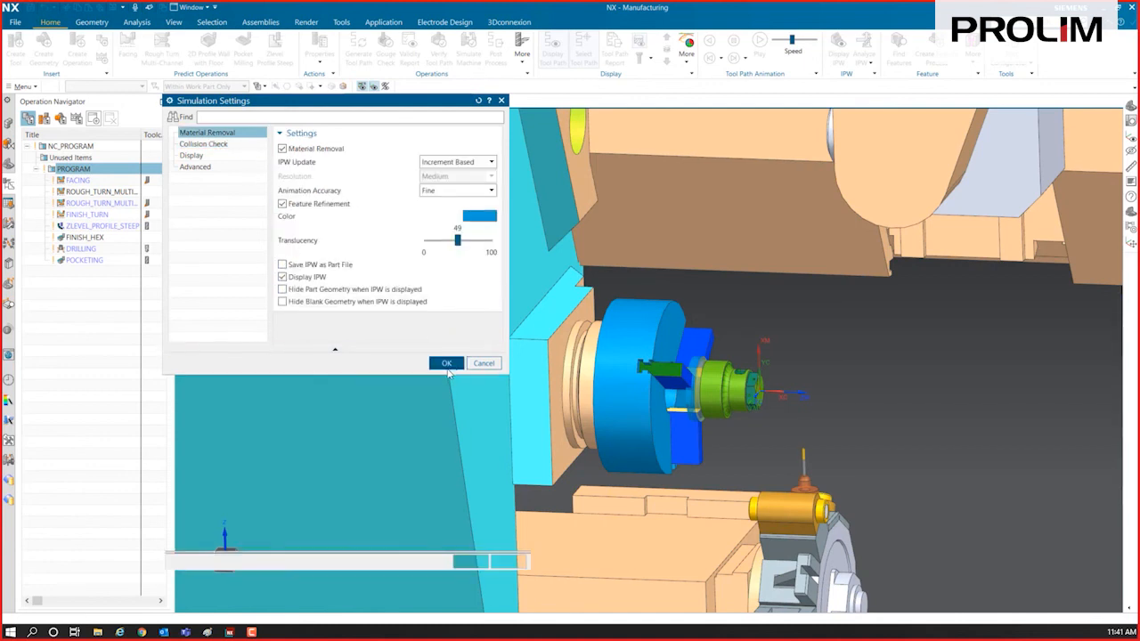
pyautogui.click(446, 364)
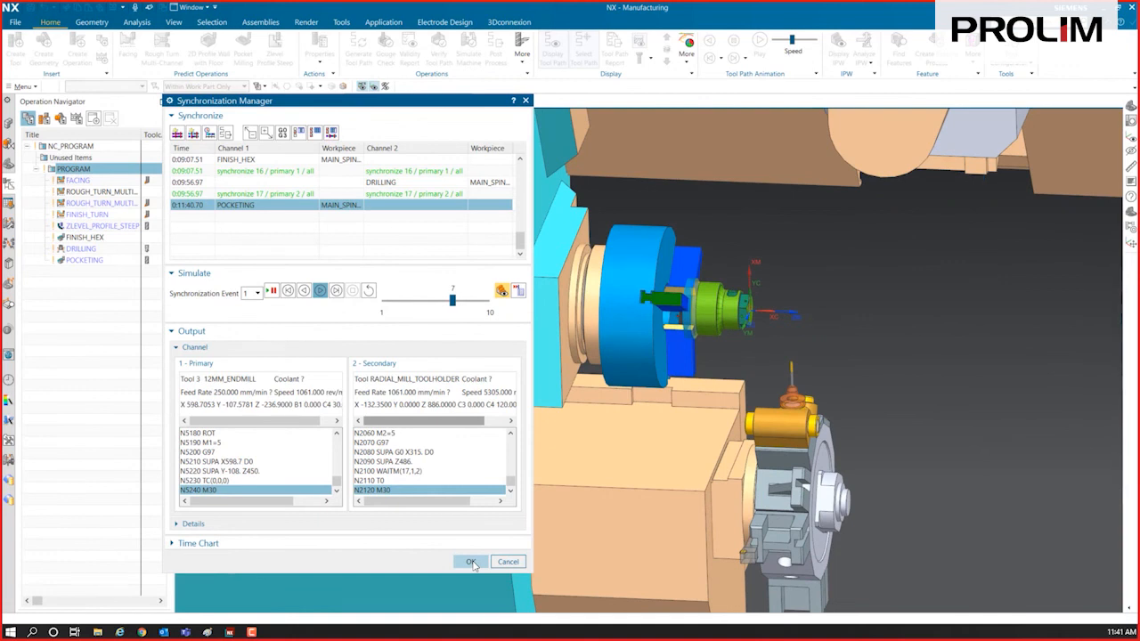
# Step: Accept the channel synchronization and save the setup under the name NX_Demo_MillTurn_setup_1.prt
pyautogui.click(471, 562)
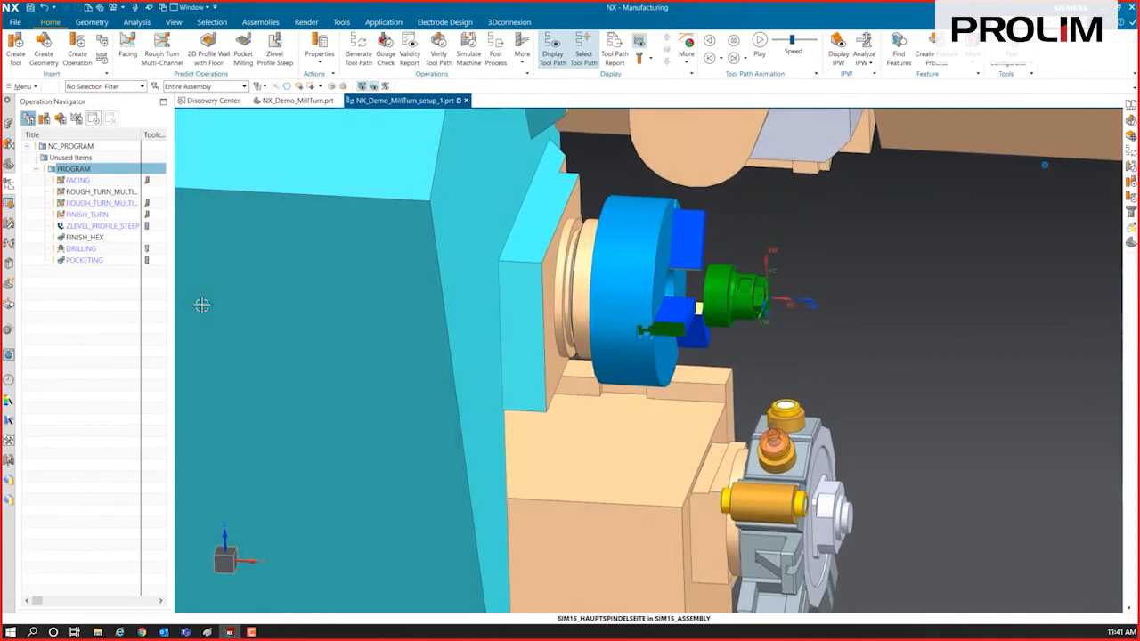
pyautogui.click(32, 9)
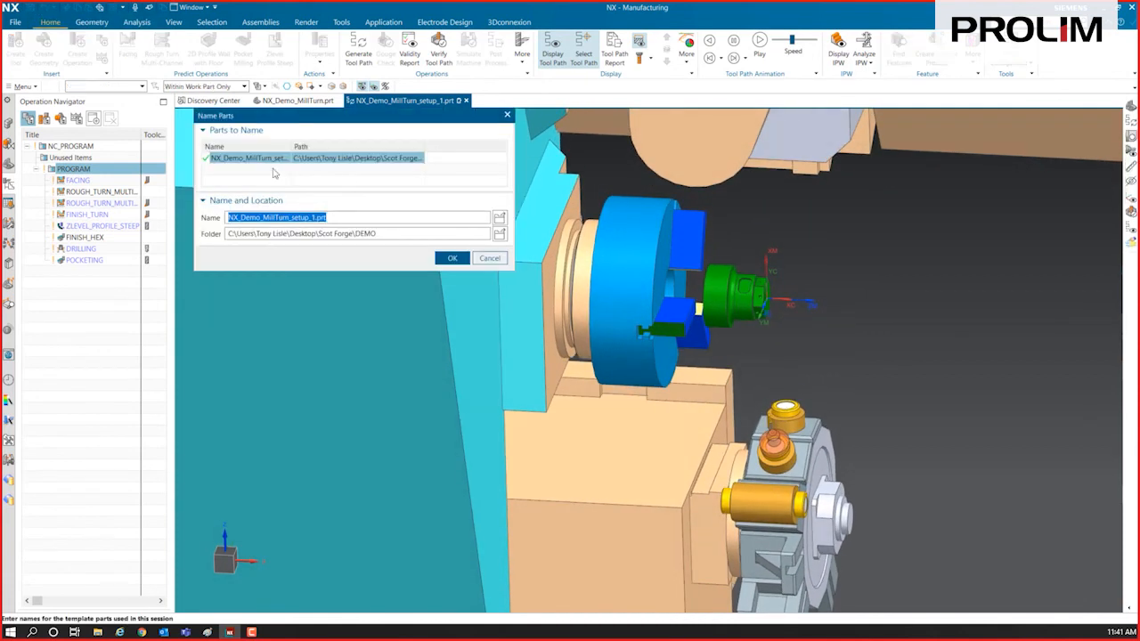
pyautogui.click(452, 259)
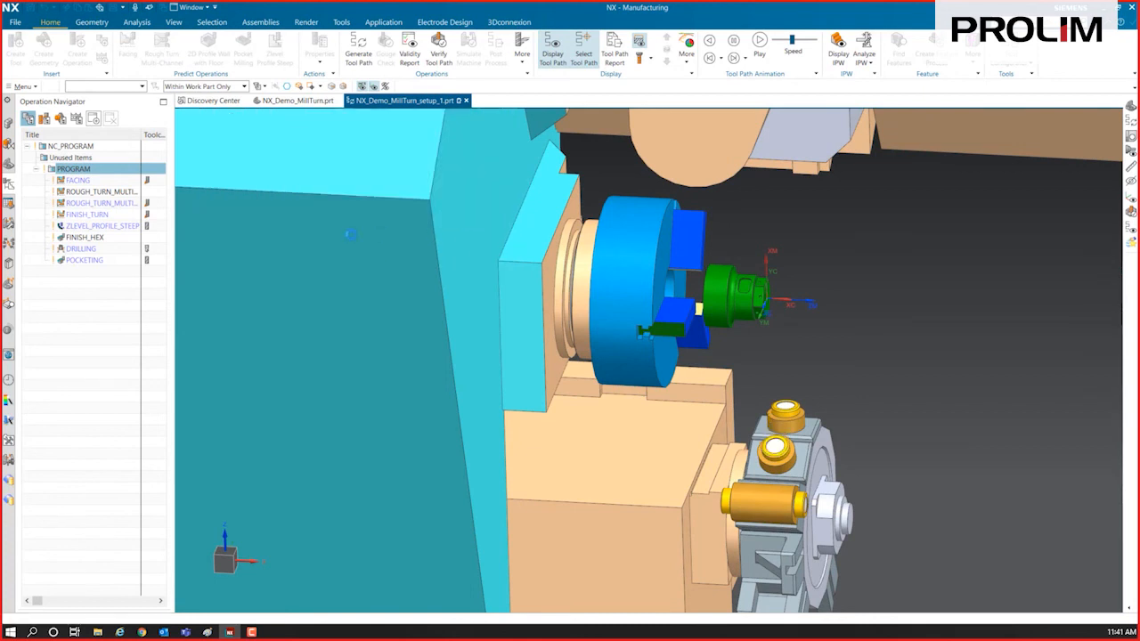
# Step: In the NX_Demo_MillTurn.prt model, move the chamfer and shoulder faces behind the hex by -0.2 in
pyautogui.click(300, 99)
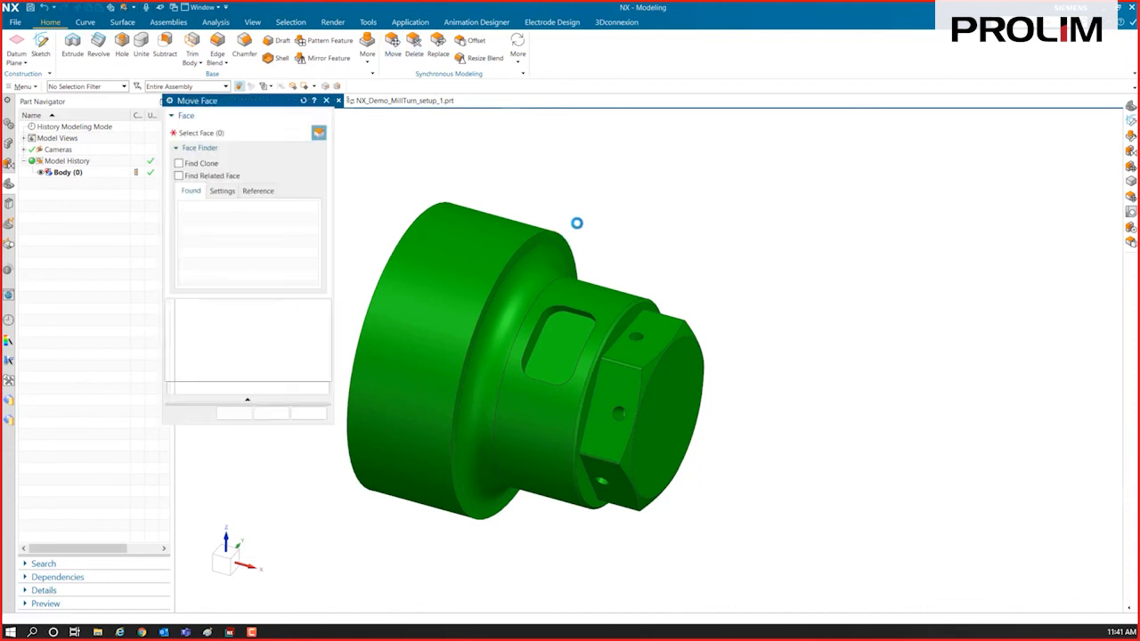
pyautogui.scroll(5, 606, 285)
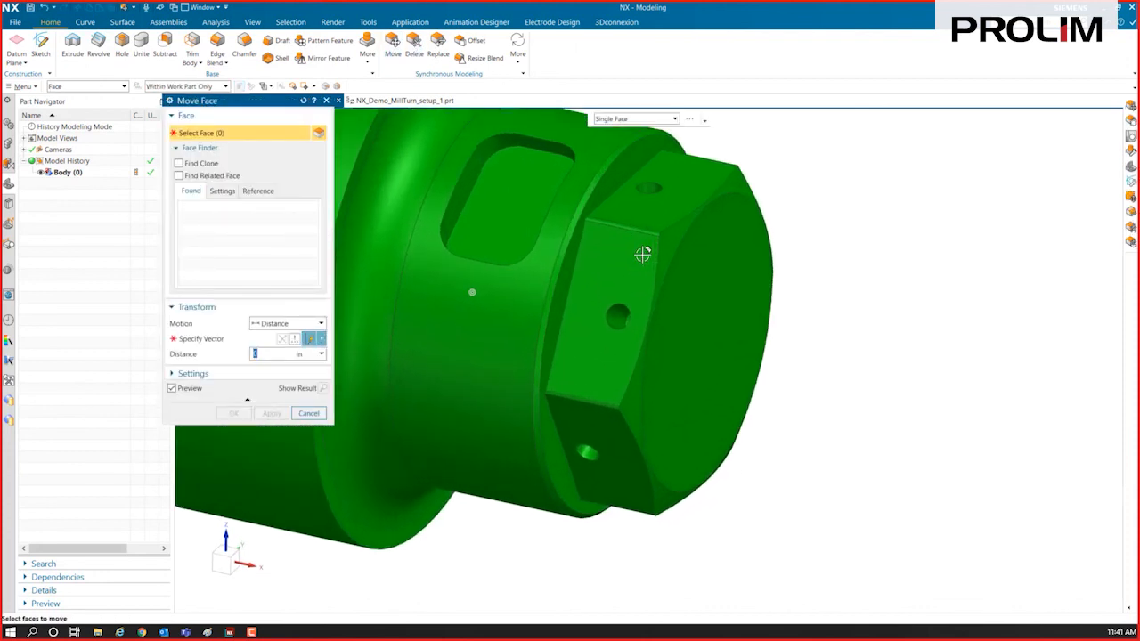
pyautogui.click(570, 274)
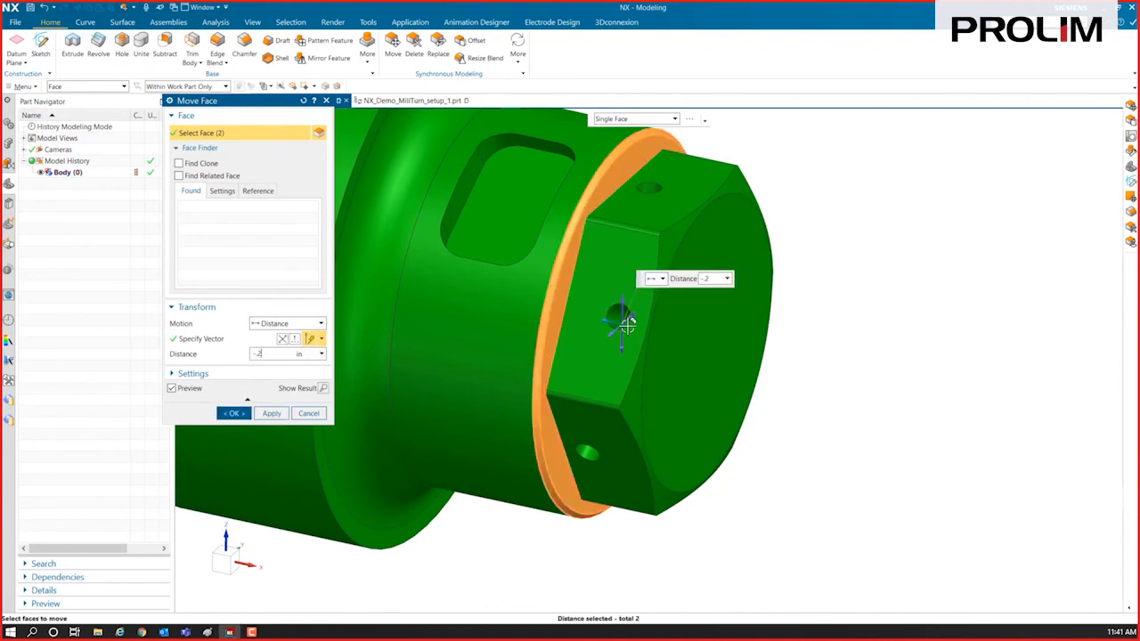
pyautogui.write('-2')
pyautogui.press('Return')
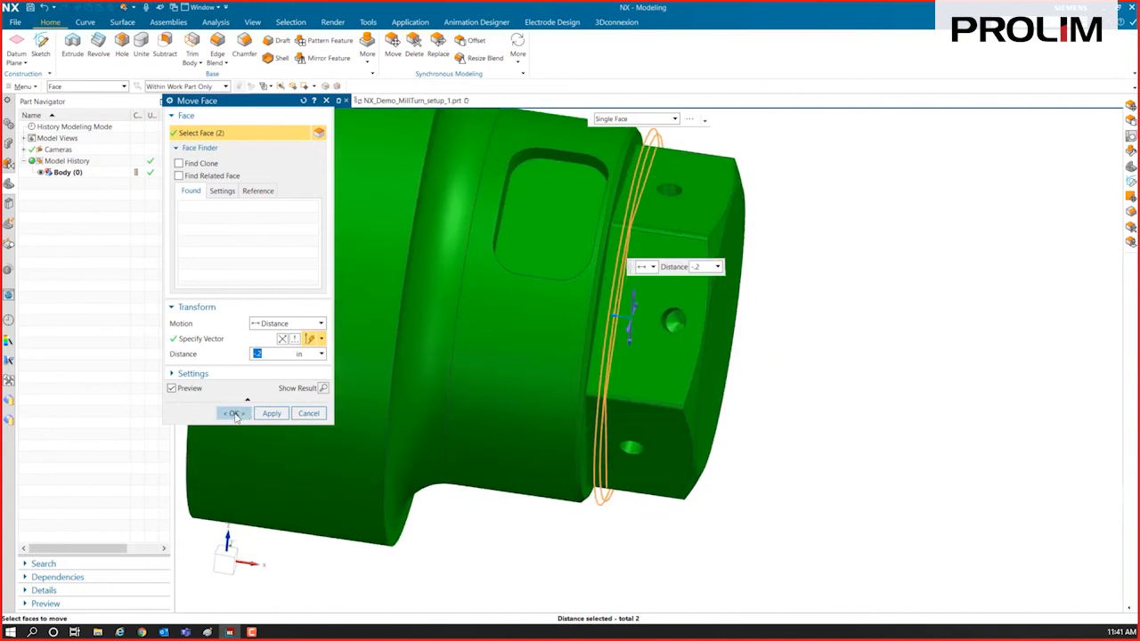
pyautogui.click(233, 414)
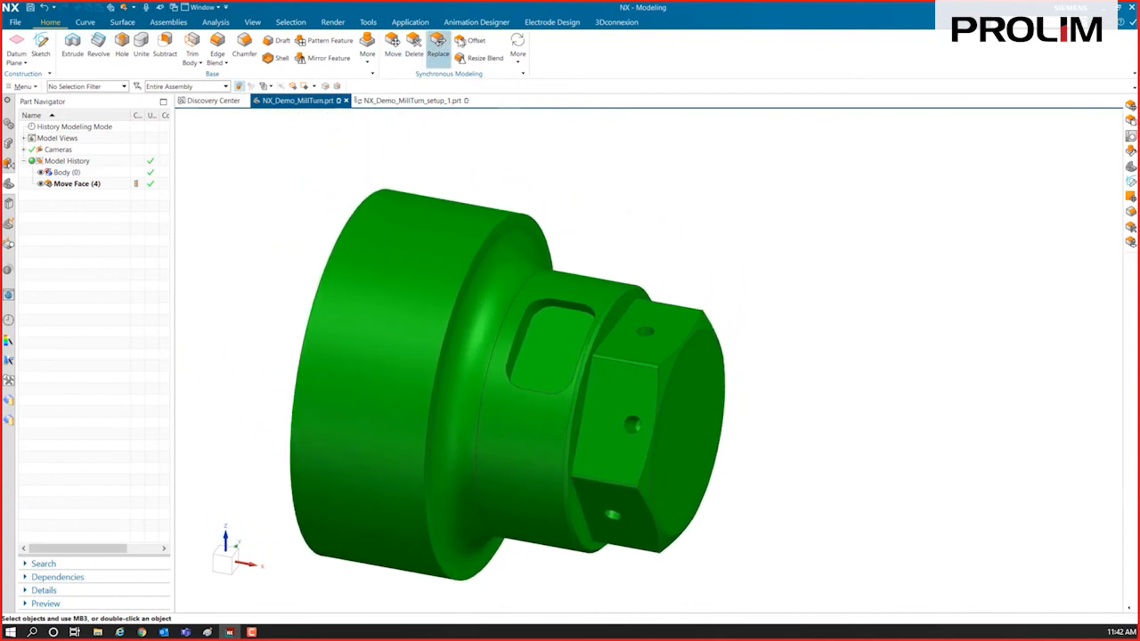
# Step: Offset the neck's cylindrical face and its tangent fillet faces by 0.18 in with Offset Region
pyautogui.click(466, 42)
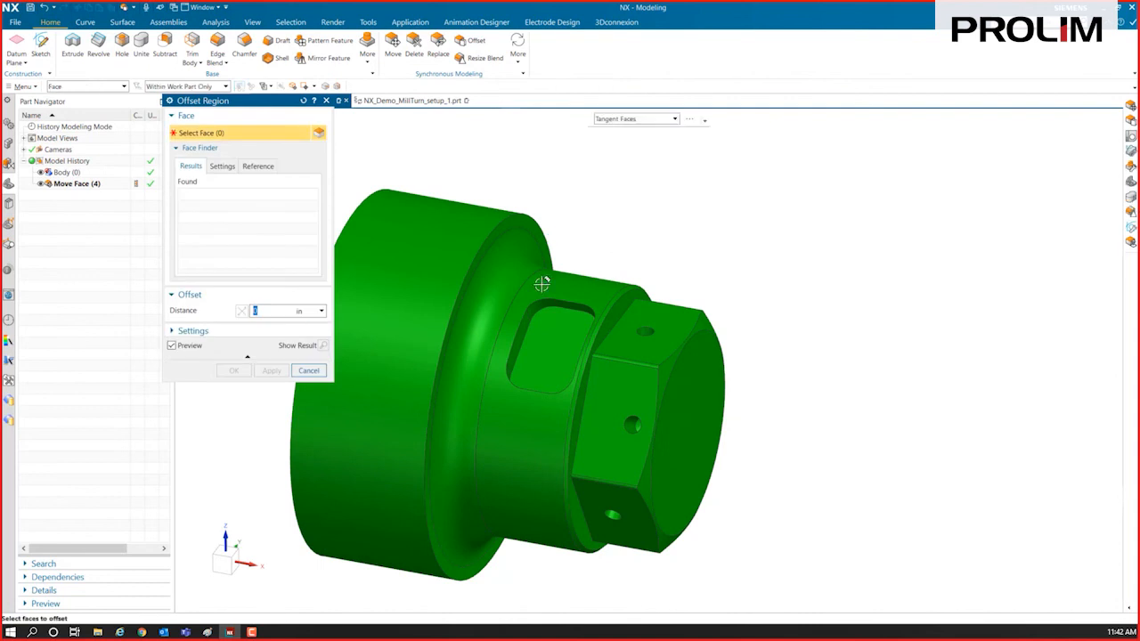
pyautogui.click(504, 285)
pyautogui.moveTo(606, 280); pyautogui.dragTo(602, 259, button='middle')
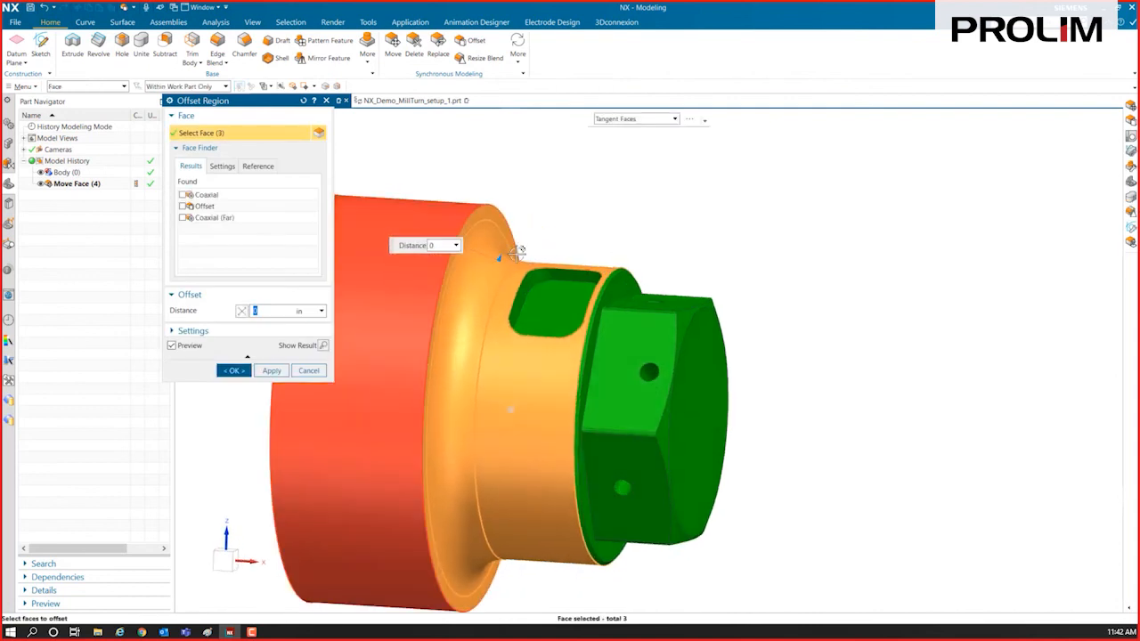
pyautogui.press('Return')
pyautogui.moveTo(497, 255)
pyautogui.mouseDown(button='middle')
pyautogui.moveTo(578, 311)
pyautogui.moveTo(500, 229)
pyautogui.moveTo(575, 278)
pyautogui.mouseUp(button='middle')
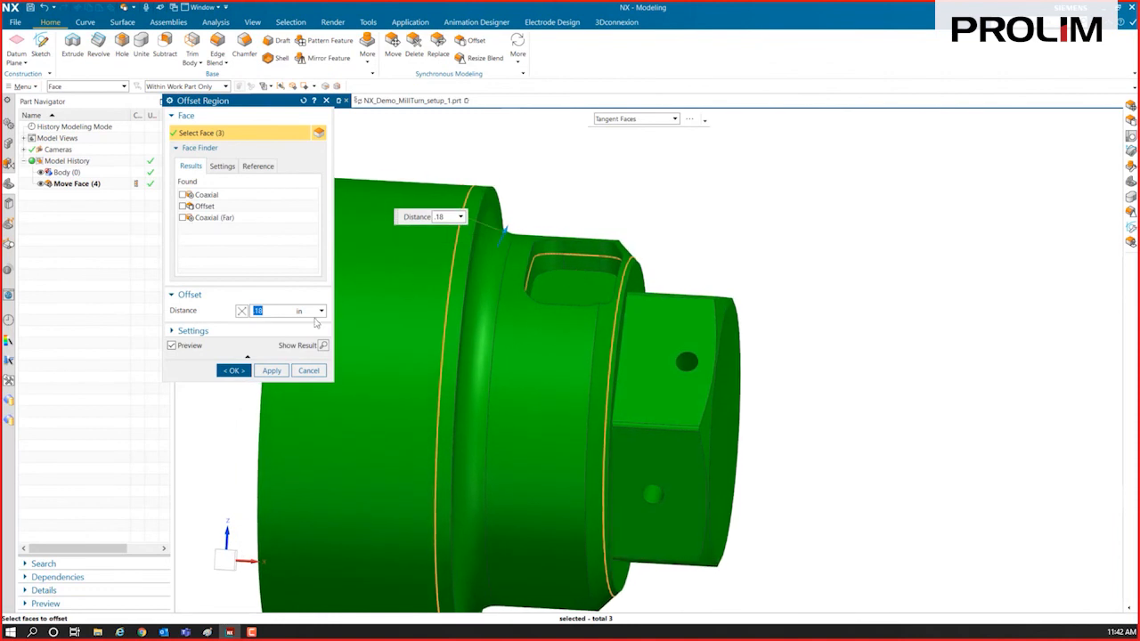
pyautogui.click(232, 371)
pyautogui.click(289, 190)
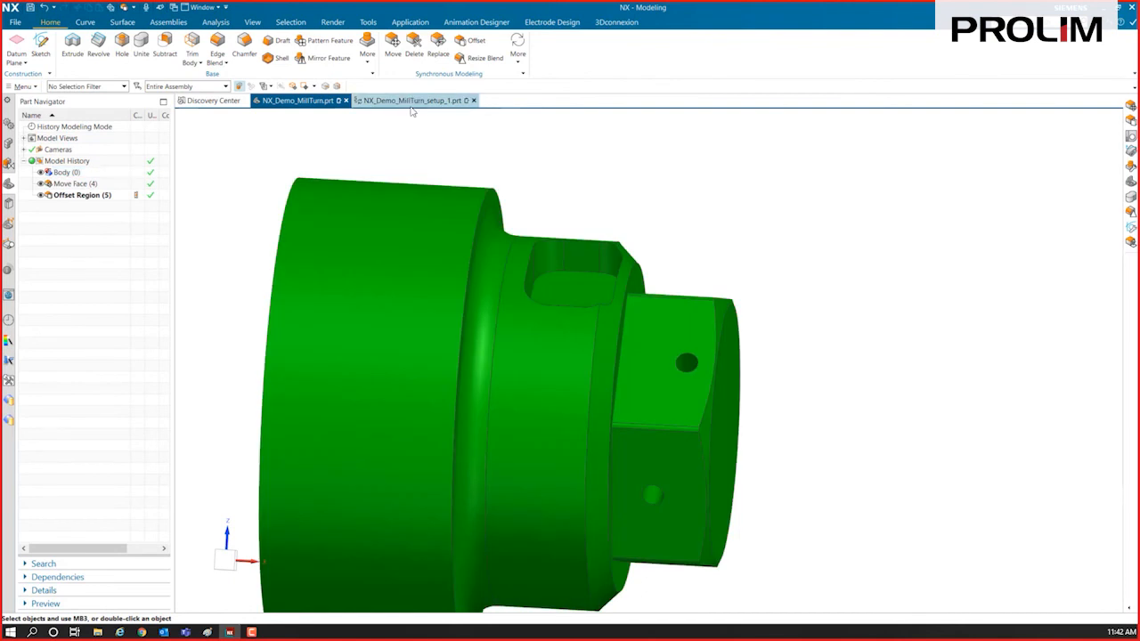
# Step: Save the modified model and return to NX_Demo_MillTurn_setup_1.prt to update and check the linked part
pyautogui.click(31, 9)
pyautogui.click(408, 100)
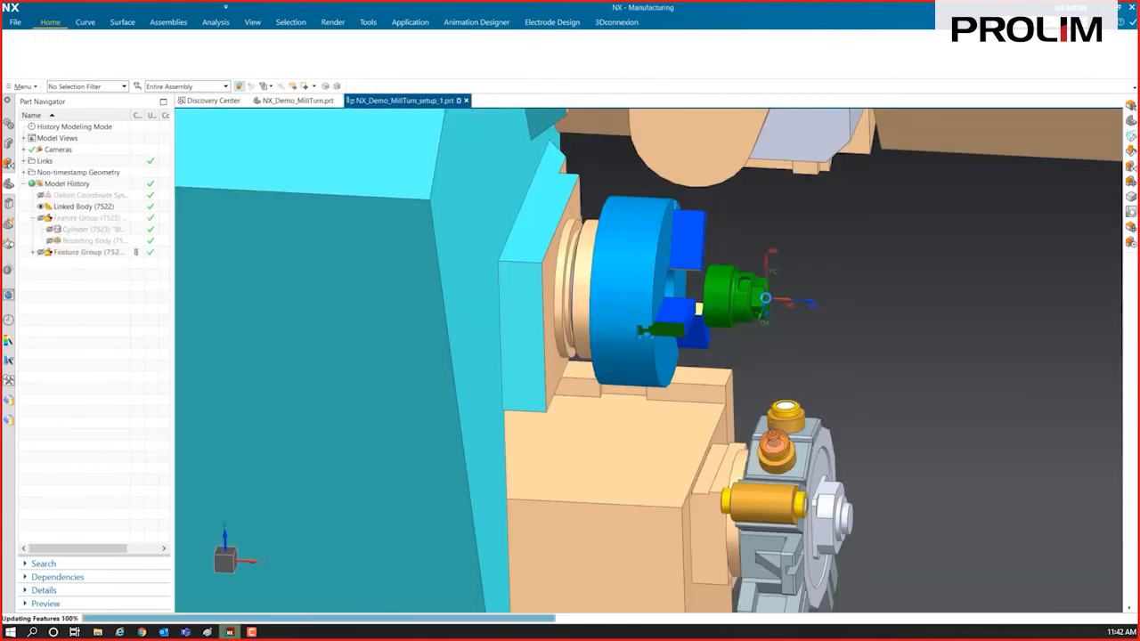
pyautogui.scroll(5, 760, 294)
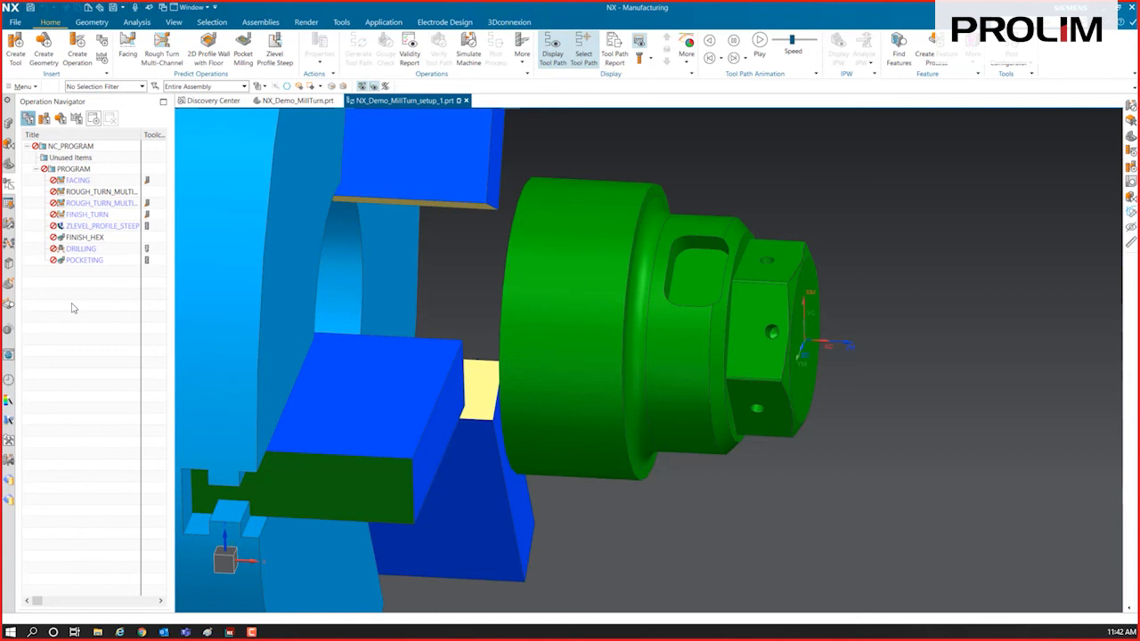
pyautogui.scroll(-5, 369, 235)
pyautogui.moveTo(369, 235); pyautogui.dragTo(211, 190, button='middle')
# Step: Regenerate the tool paths of all operations in PROGRAM and accept them
pyautogui.click(75, 169)
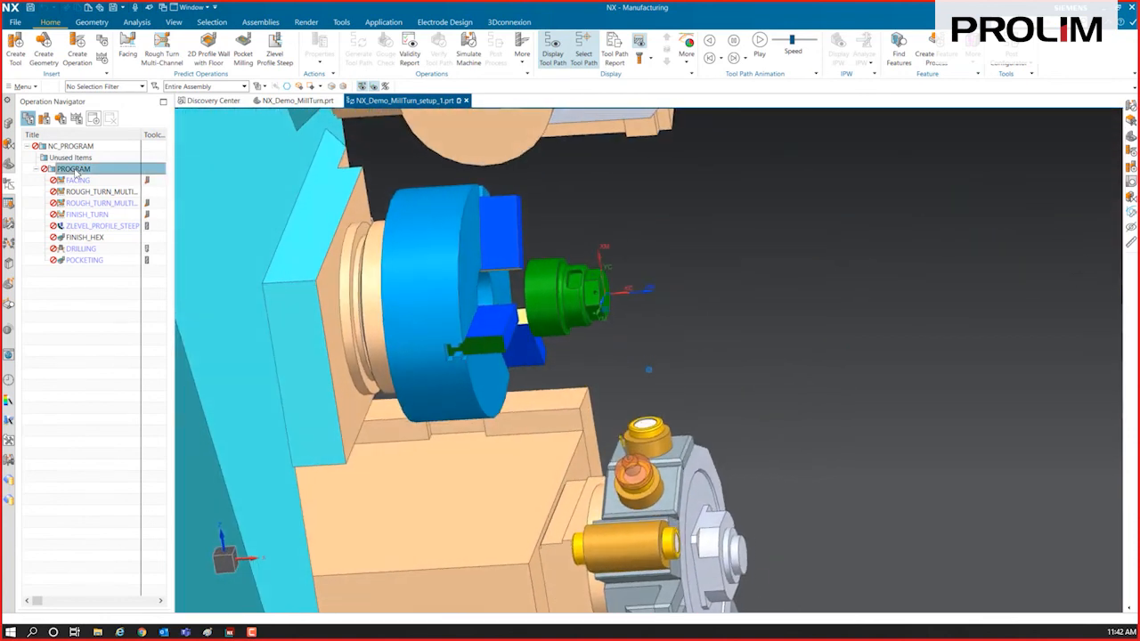
pyautogui.click(359, 57)
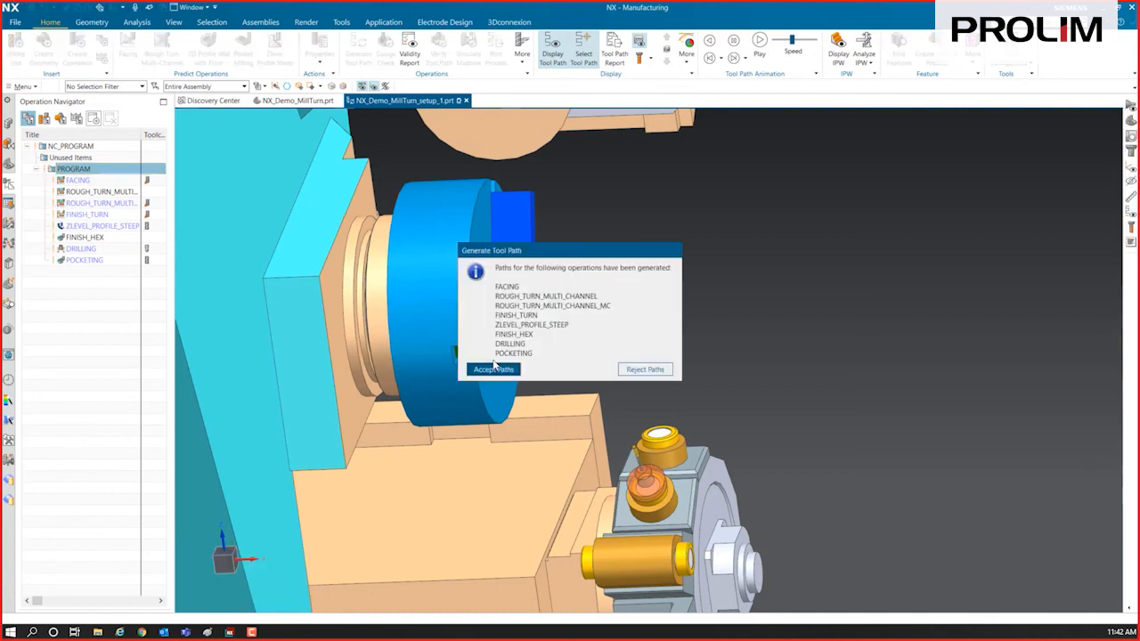
pyautogui.click(494, 369)
# Step: Examine the regenerated tool paths of the facing, both multi-channel rough turning and FINISH_TURN operations on the changed part
pyautogui.click(75, 181)
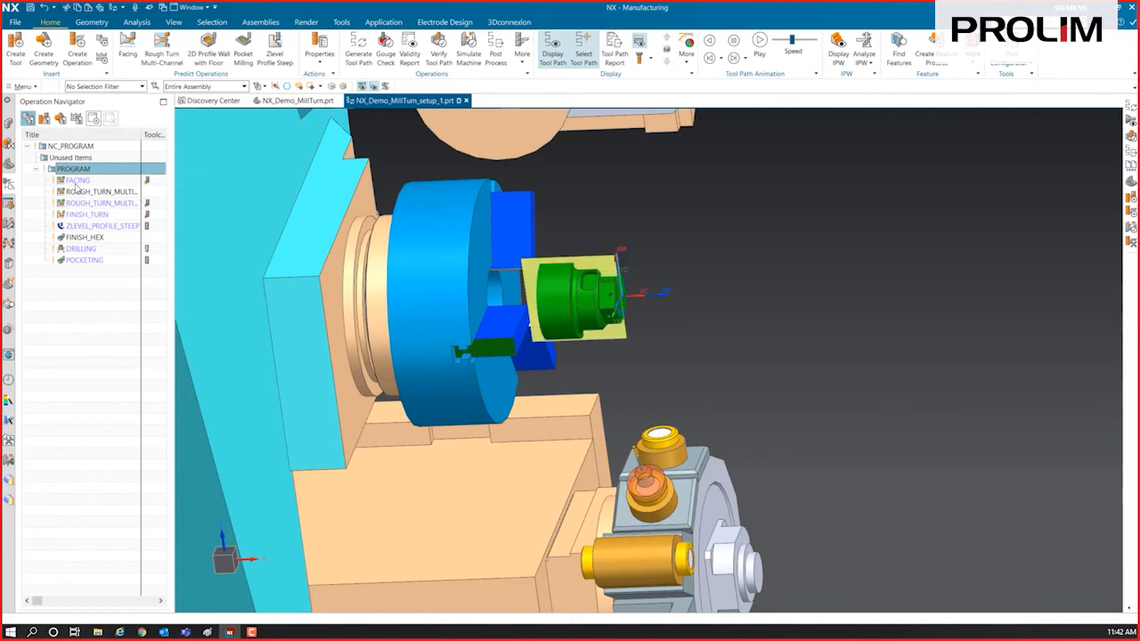
pyautogui.click(82, 191)
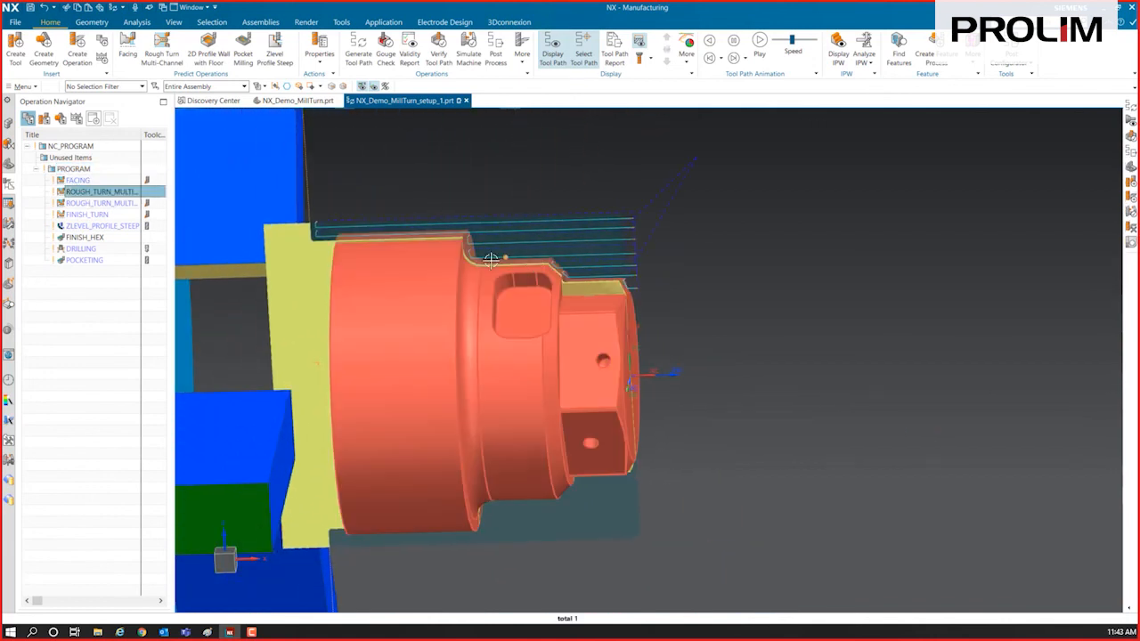
pyautogui.click(106, 204)
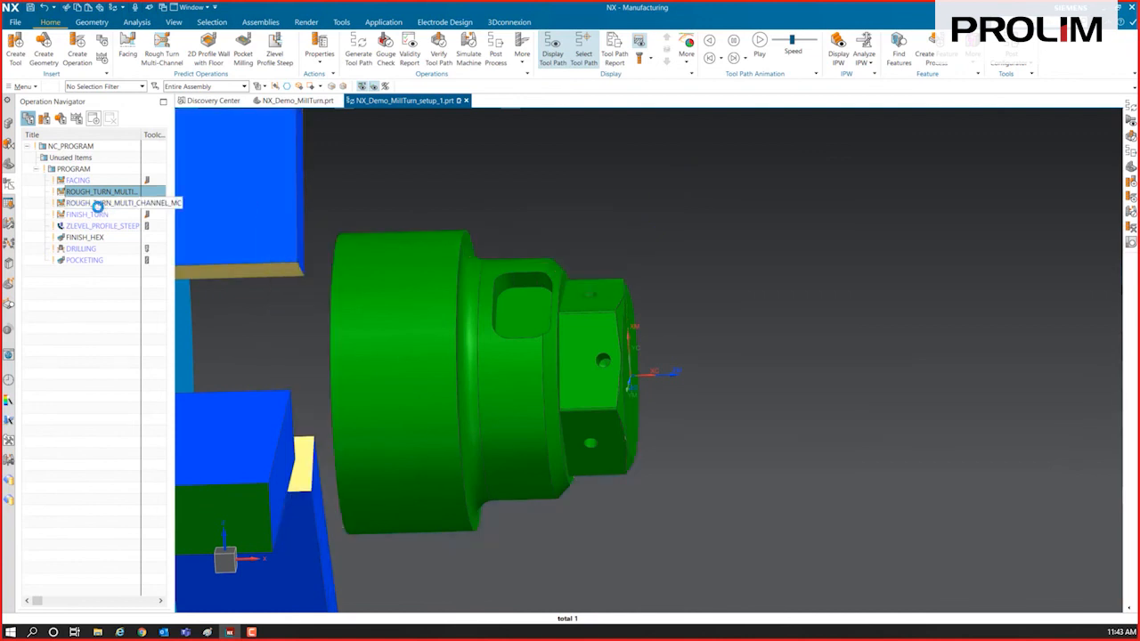
pyautogui.click(91, 215)
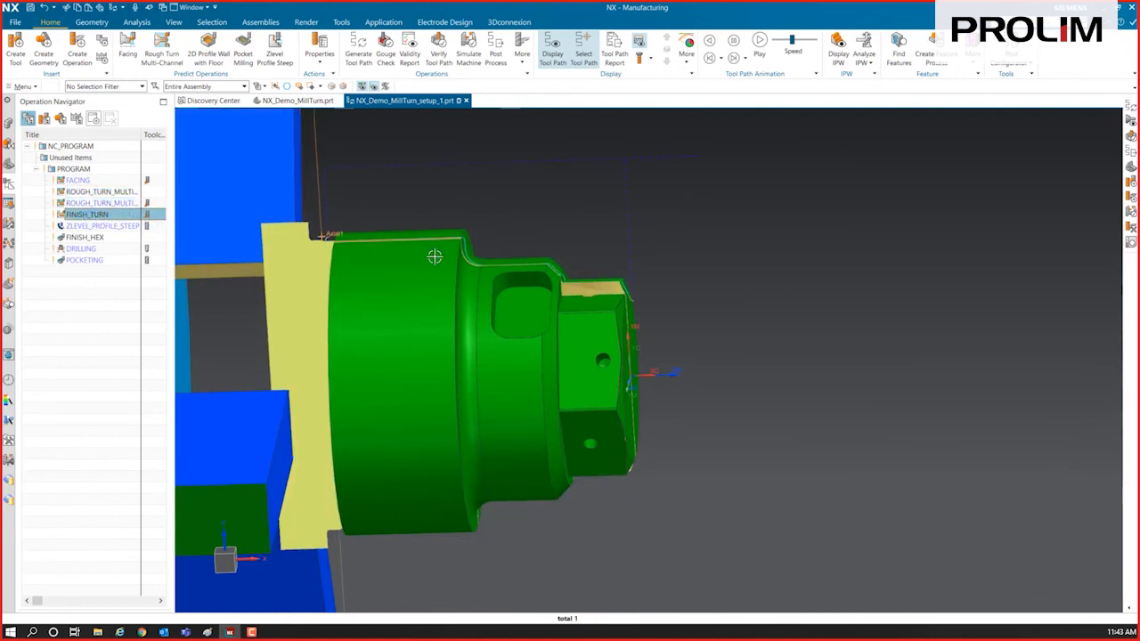
pyautogui.scroll(-5, 575, 258)
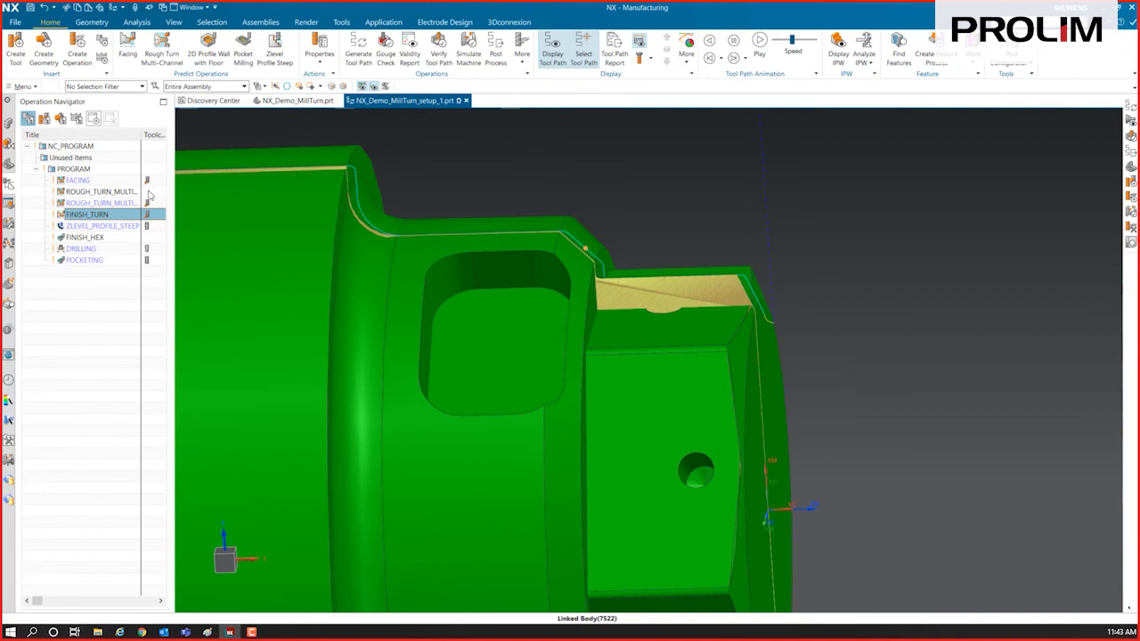
# Step: Examine the regenerated tool paths of the ZLEVEL_PROFILE_STEEP, FINISH_HEX, DRILLING and POCKETING operations on the changed part
pyautogui.click(89, 226)
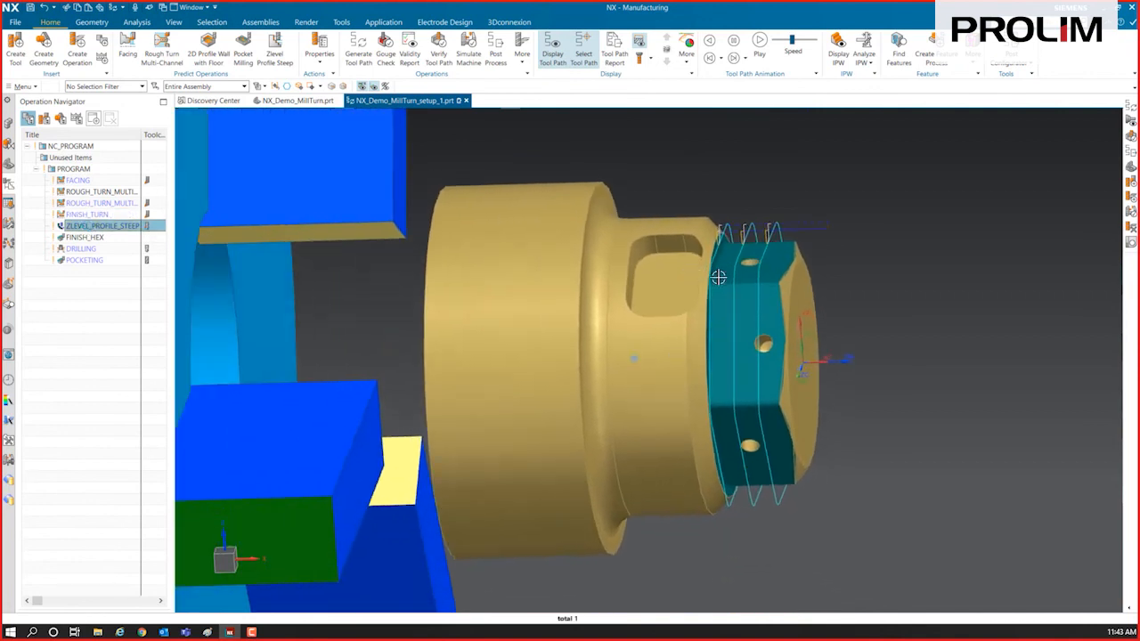
pyautogui.keyDown('shift'); pyautogui.moveTo(718, 278); pyautogui.dragTo(804, 237, button='middle'); pyautogui.keyUp('shift')
pyautogui.click(98, 237)
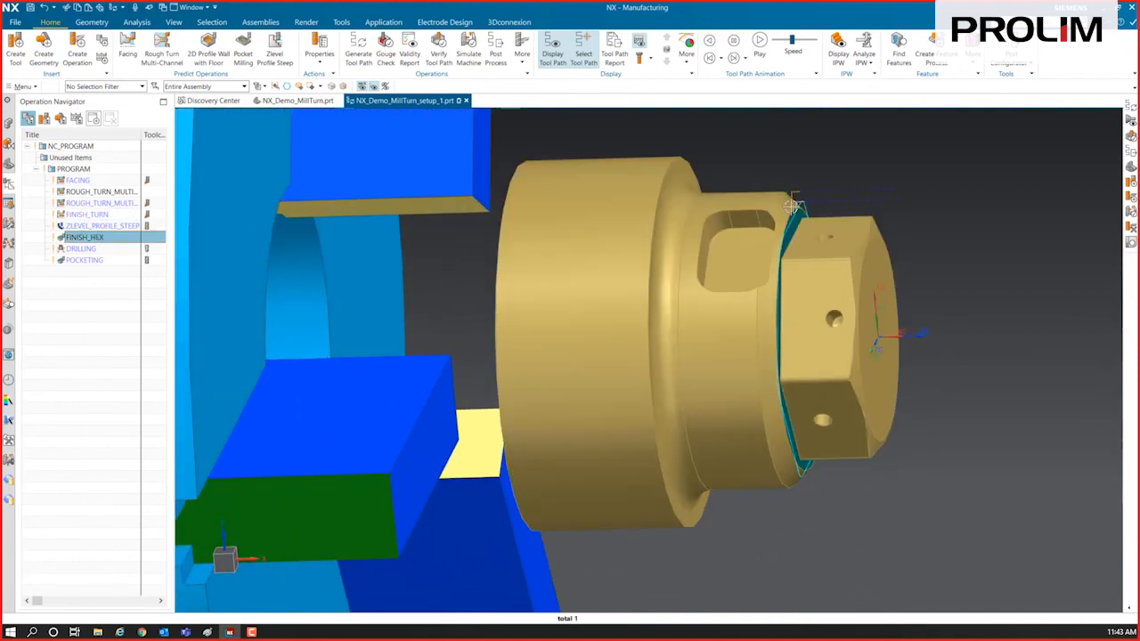
pyautogui.scroll(4, 418, 362)
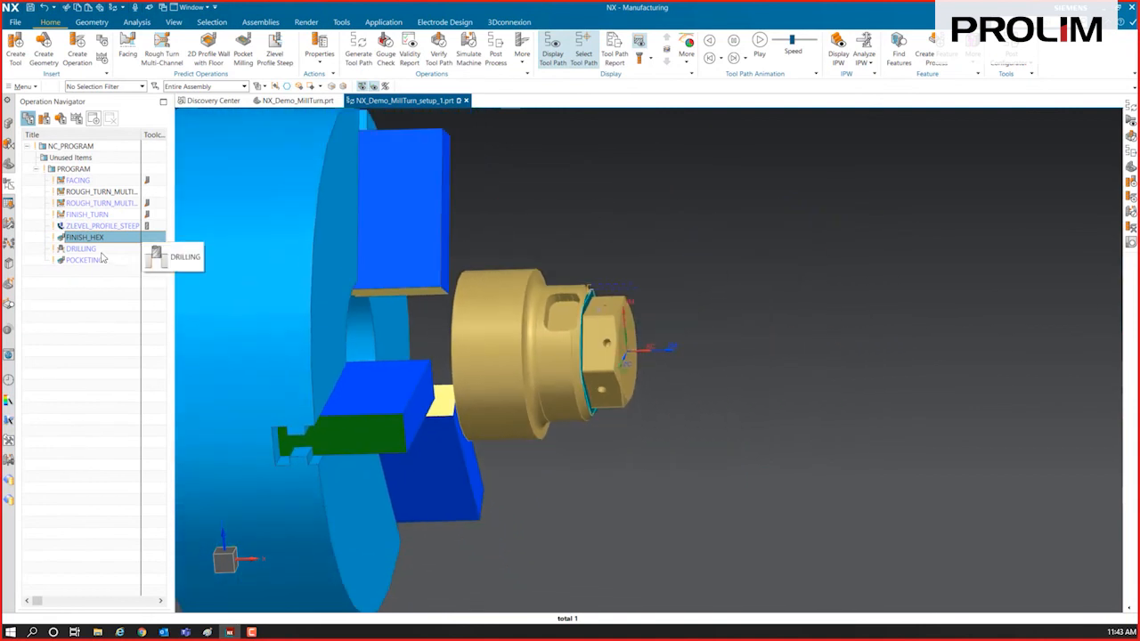
pyautogui.click(97, 251)
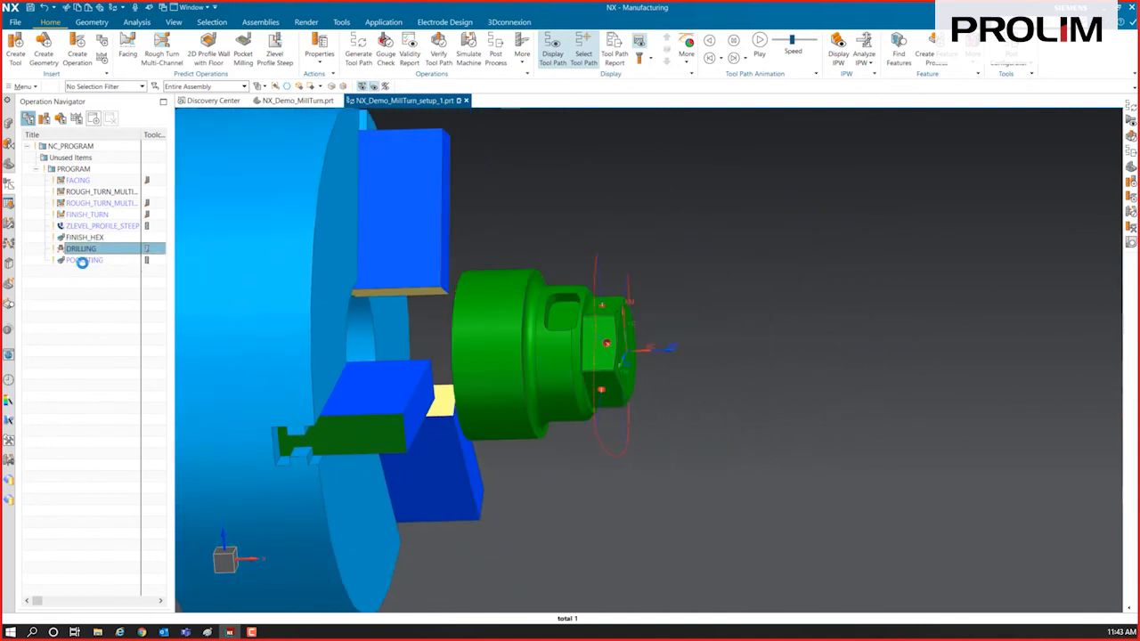
pyautogui.click(84, 262)
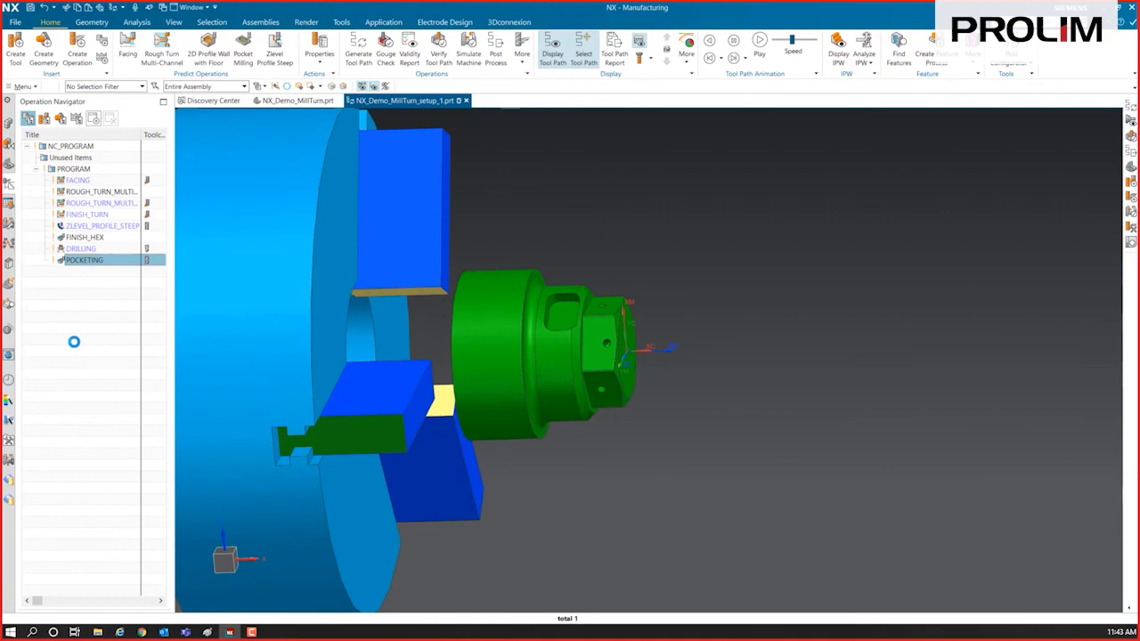
pyautogui.scroll(4, 327, 305)
pyautogui.scroll(4, 326, 305)
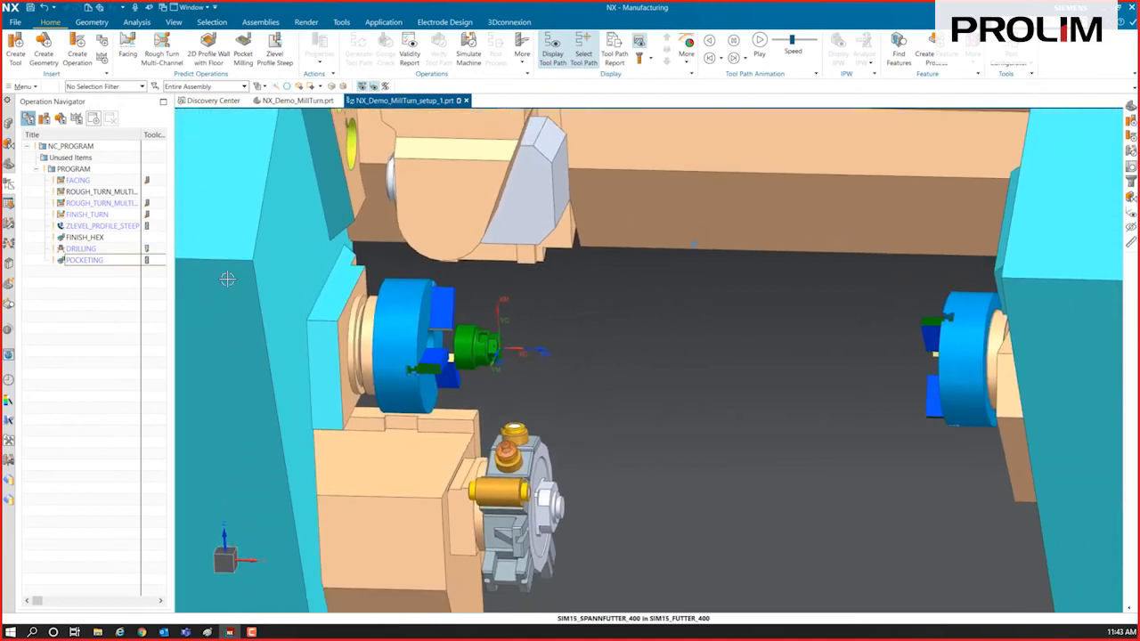